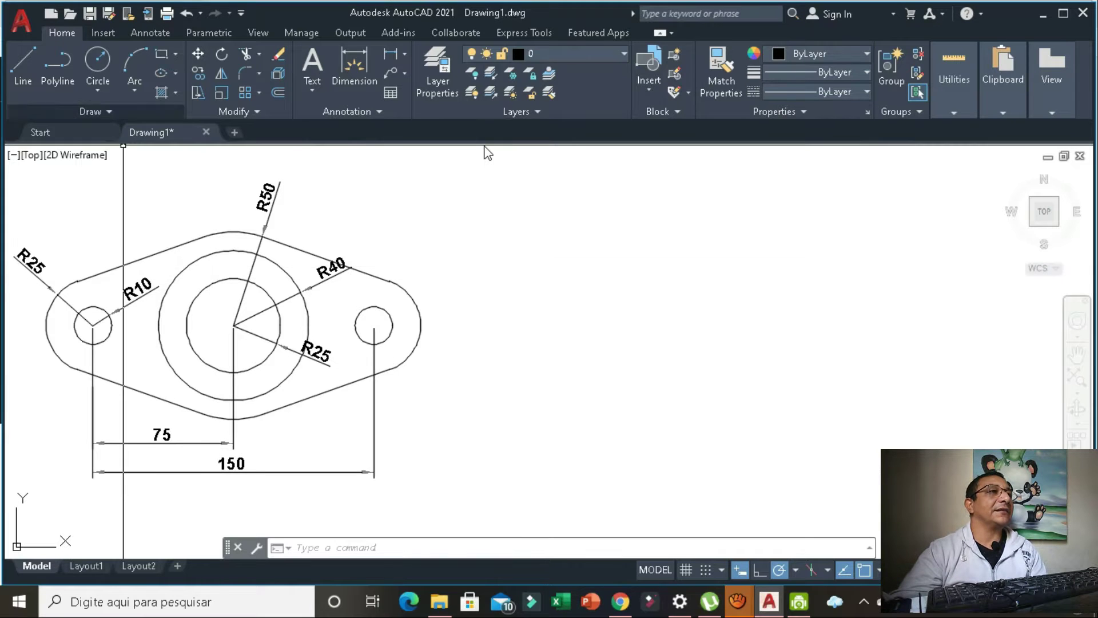
Draw a radius-10 circle centred just right of the reference lever drawing
{"action": "left_click", "coordinate": [101, 55]}
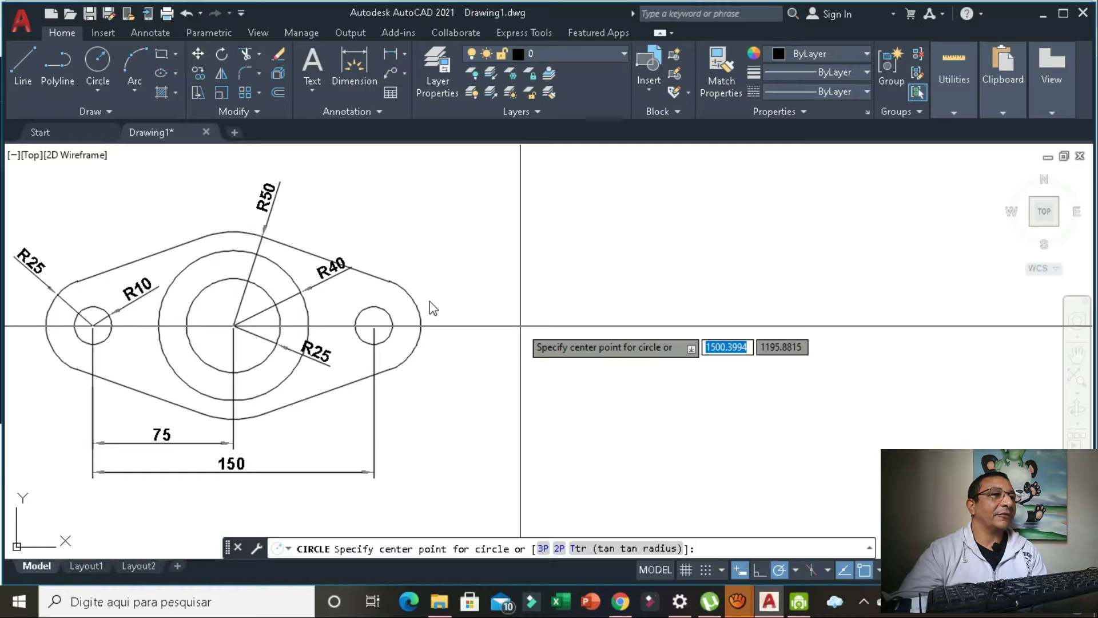
{"action": "left_click", "coordinate": [520, 326]}
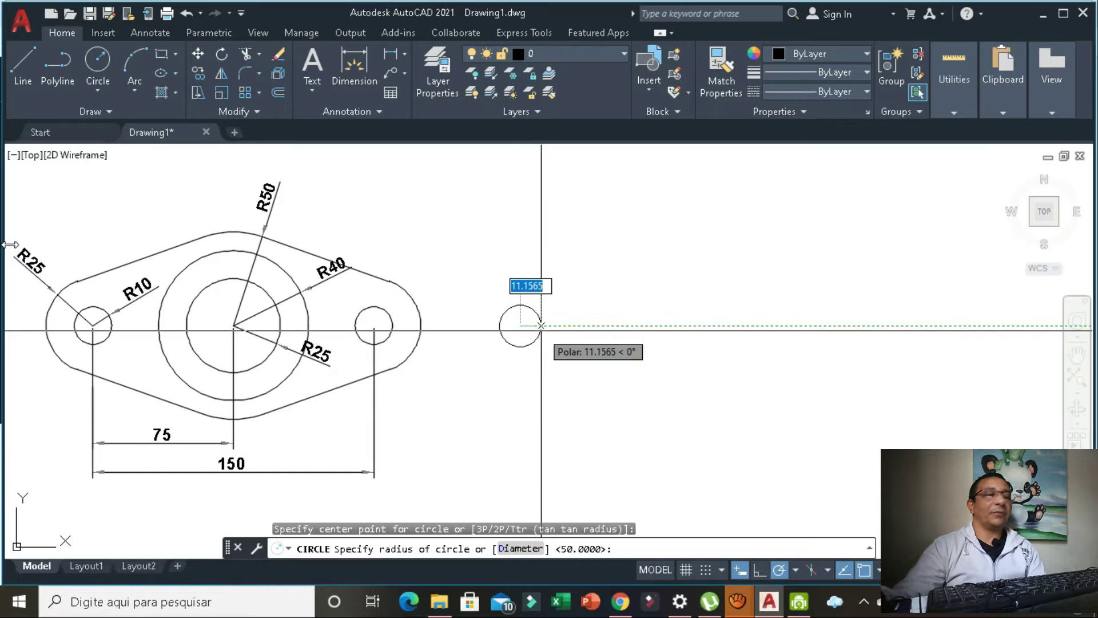
{"action": "type", "text": "10"}
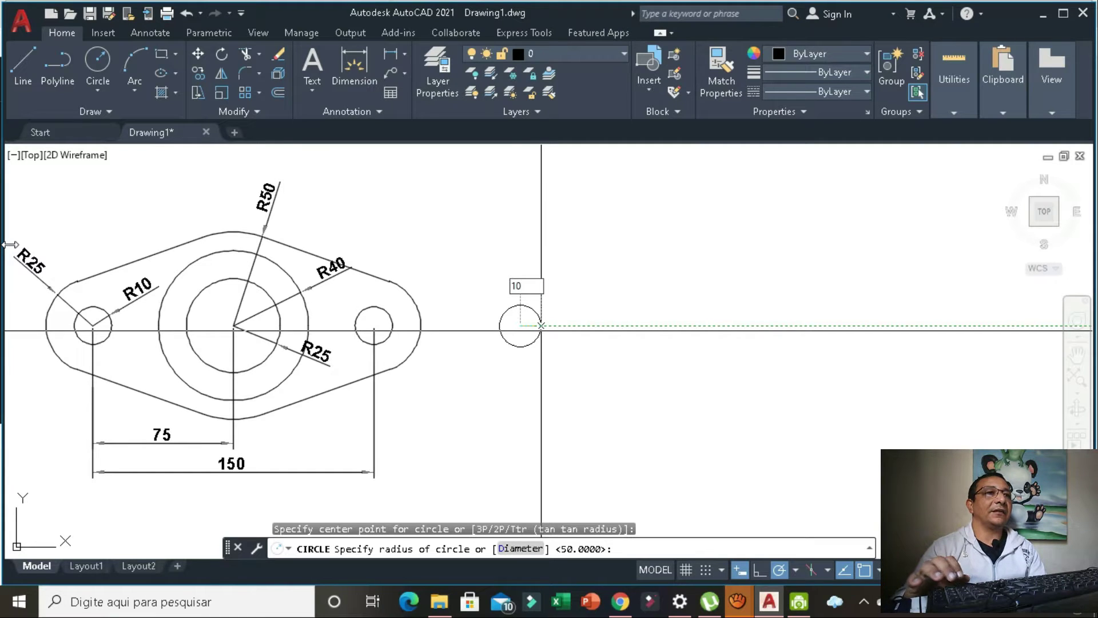
{"action": "key", "text": "Return"}
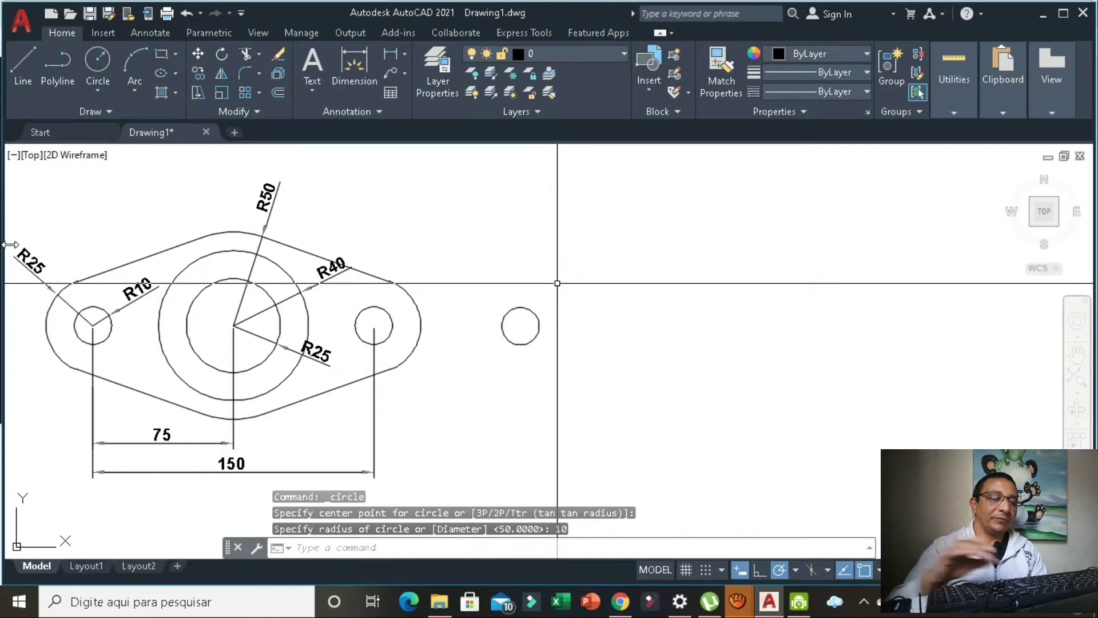
{"action": "key", "text": "Return"}
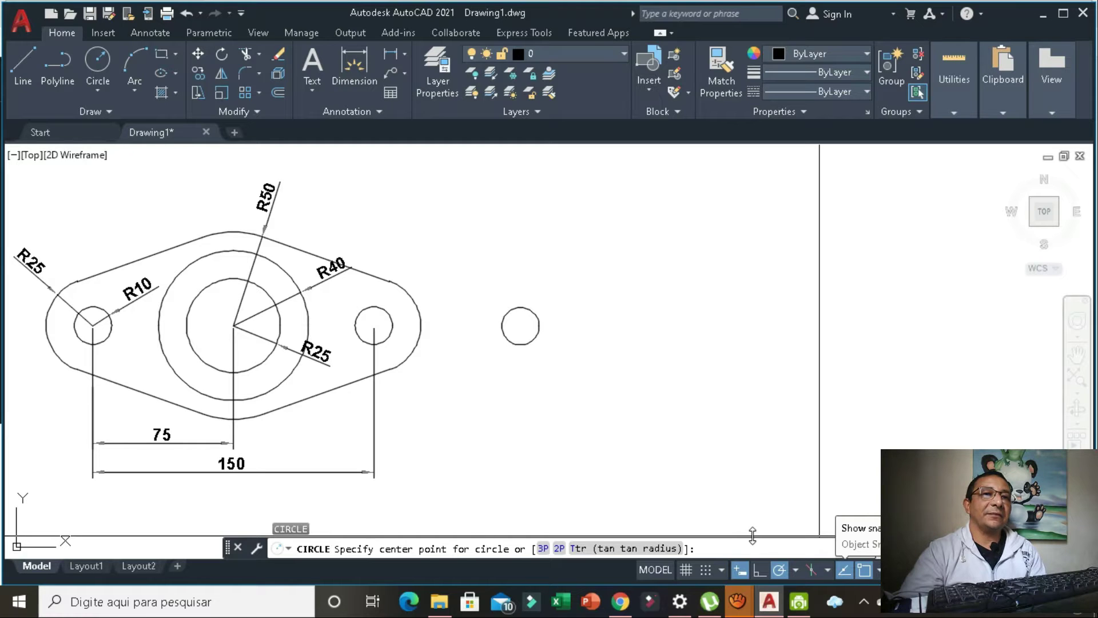
Enable Endpoint, Midpoint, Center and Intersection object snaps, with Tangent turned off
{"action": "right_click", "coordinate": [846, 573]}
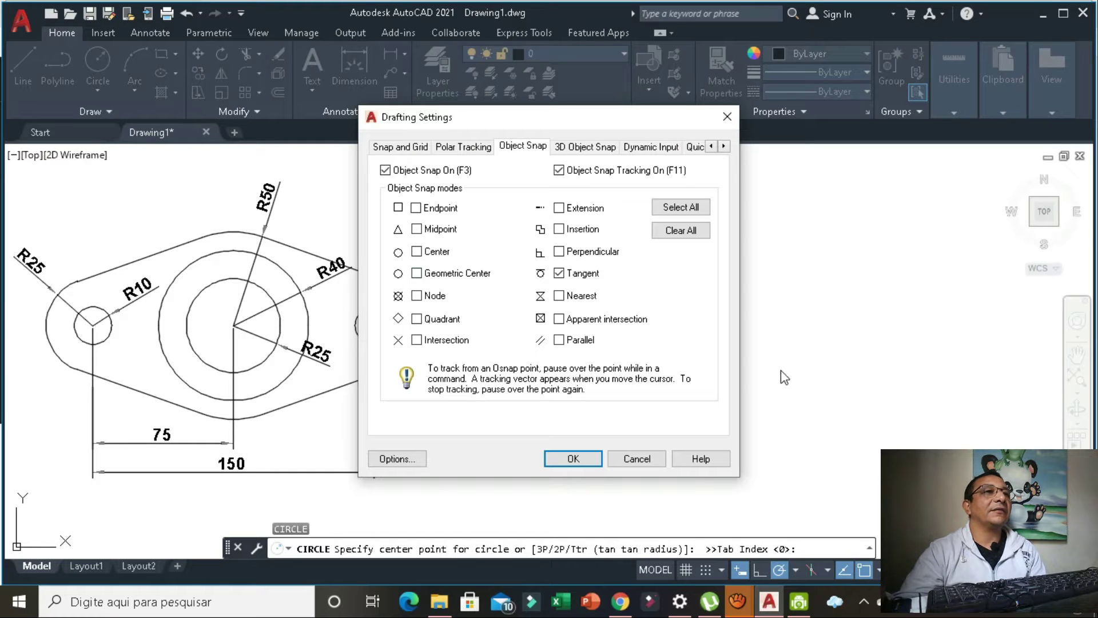
{"action": "key", "text": "space"}
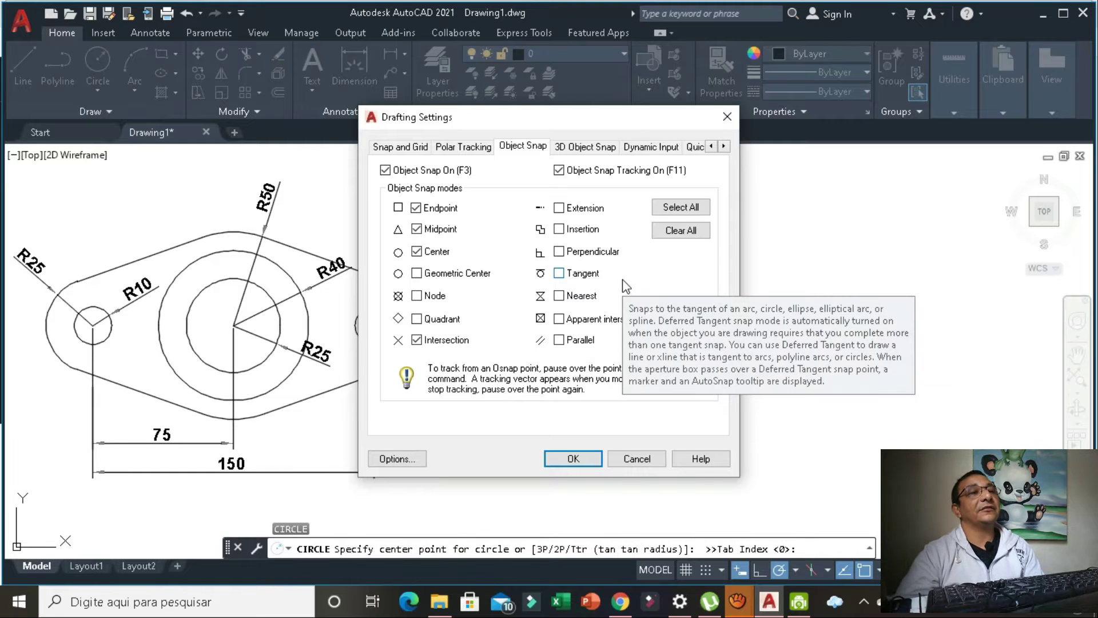
{"action": "left_click", "coordinate": [581, 460]}
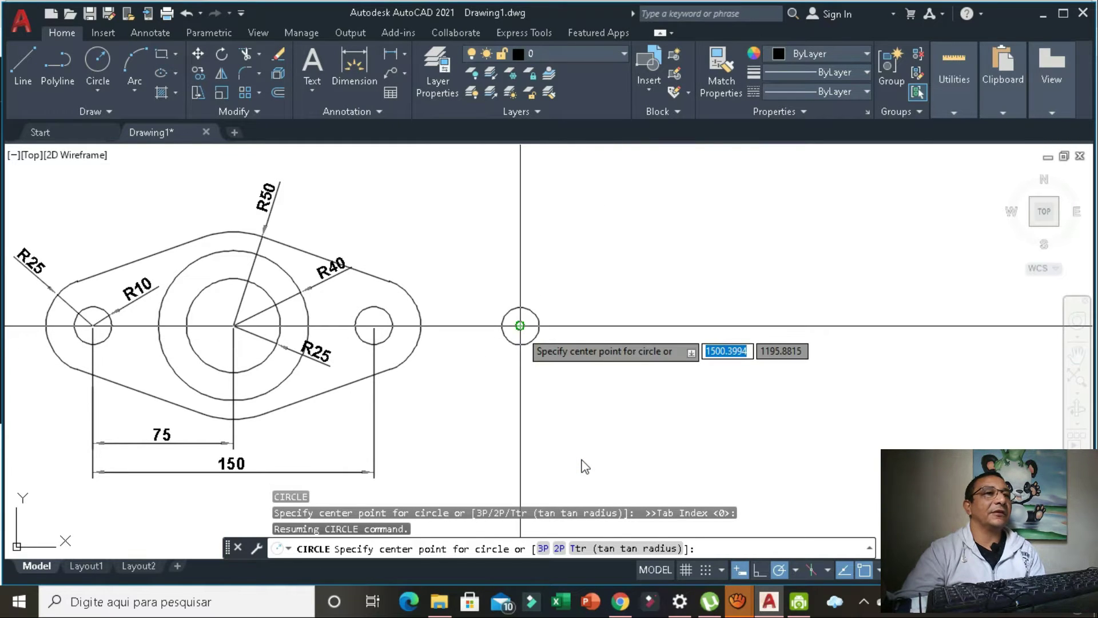
Draw a radius-25 circle concentric with the radius-10 circle
{"action": "left_click", "coordinate": [520, 326]}
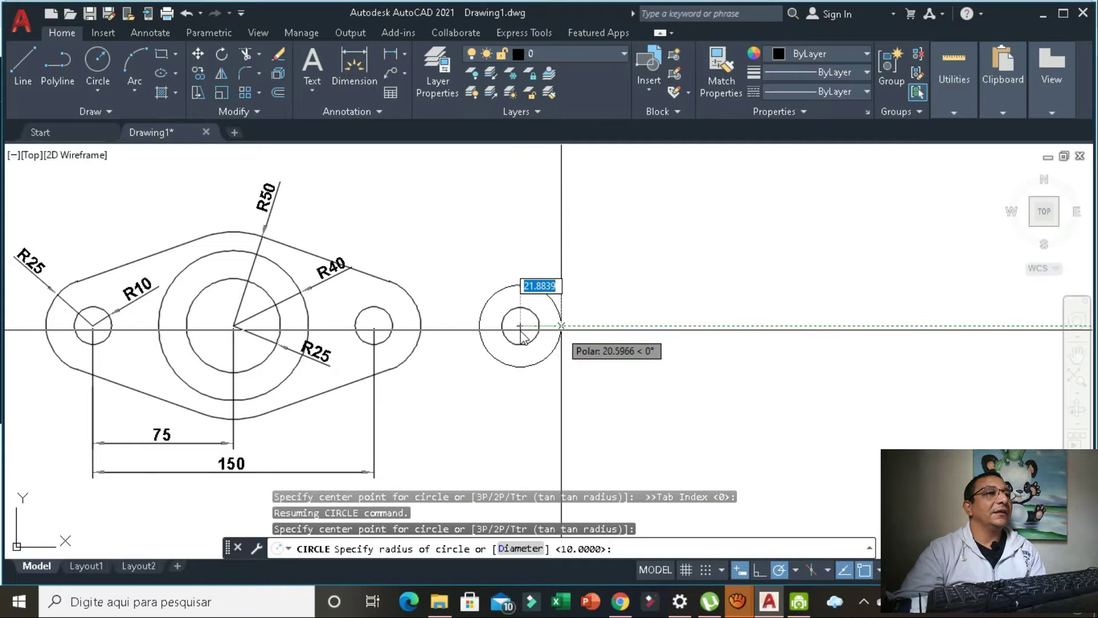
{"action": "type", "text": "25"}
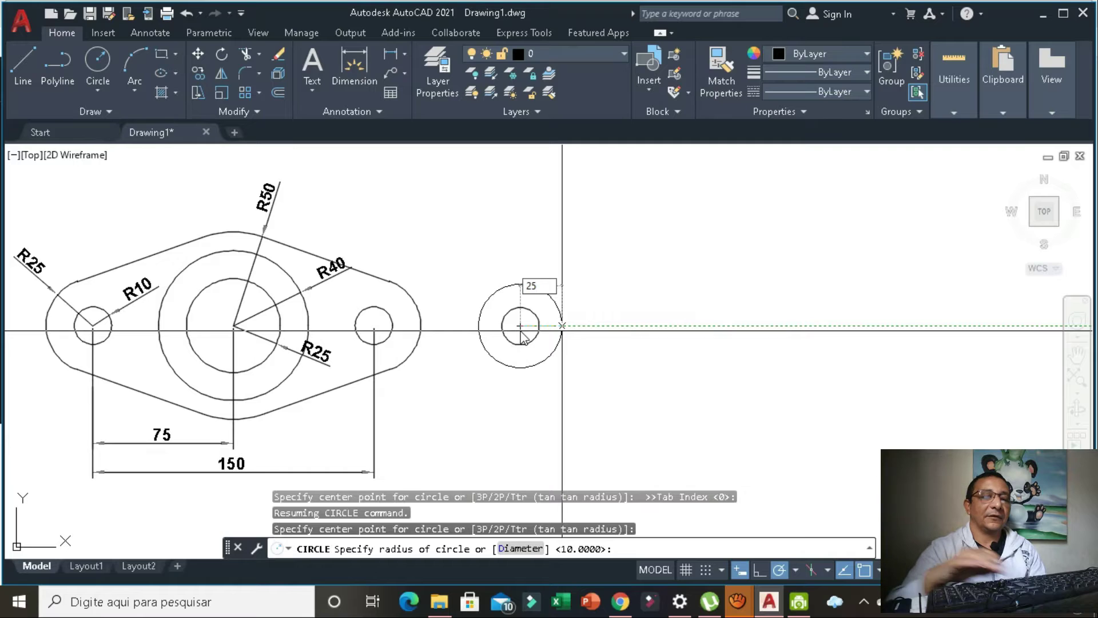
{"action": "key", "text": "Return"}
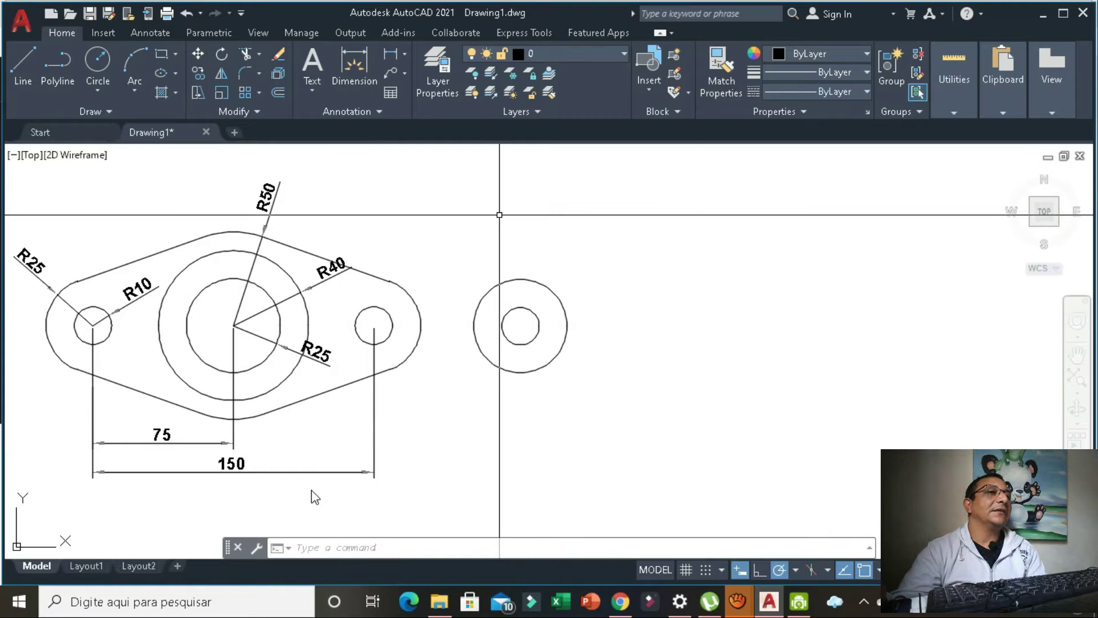
Copy the radius-25 and radius-10 circles 150 units straight right with Ortho on
{"action": "left_click", "coordinate": [599, 248]}
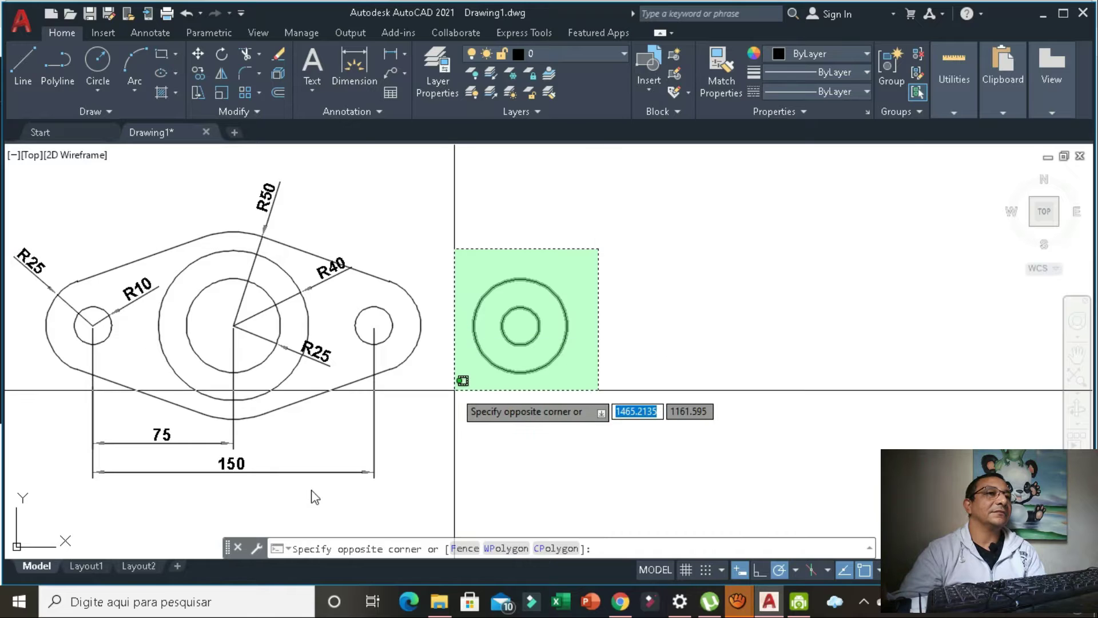
{"action": "left_click", "coordinate": [456, 389]}
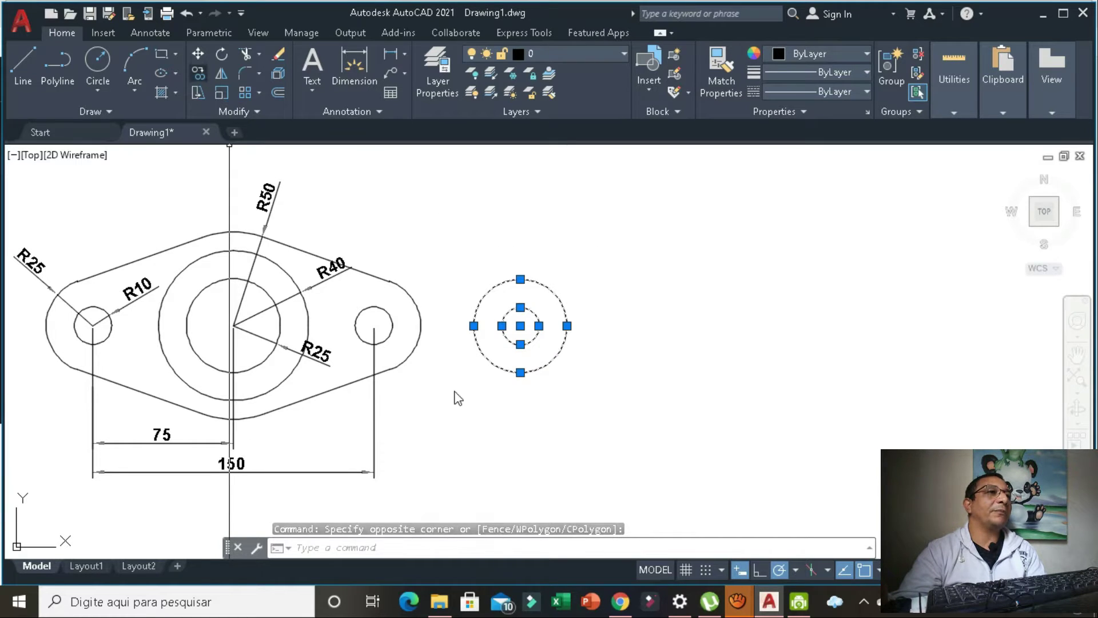
{"action": "left_click", "coordinate": [197, 73]}
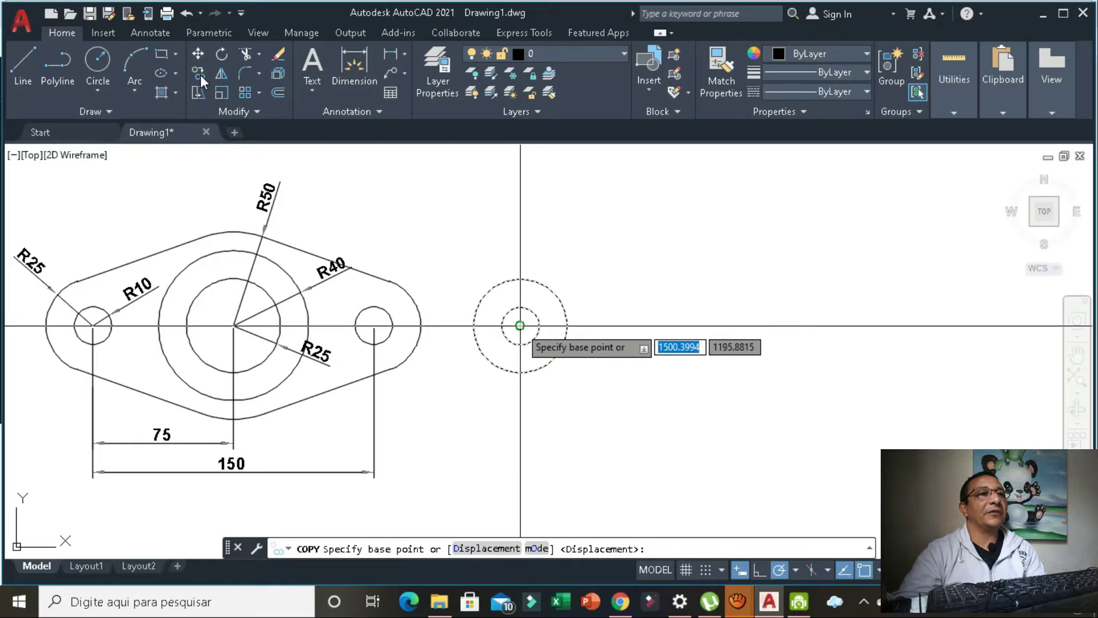
{"action": "left_click", "coordinate": [520, 326]}
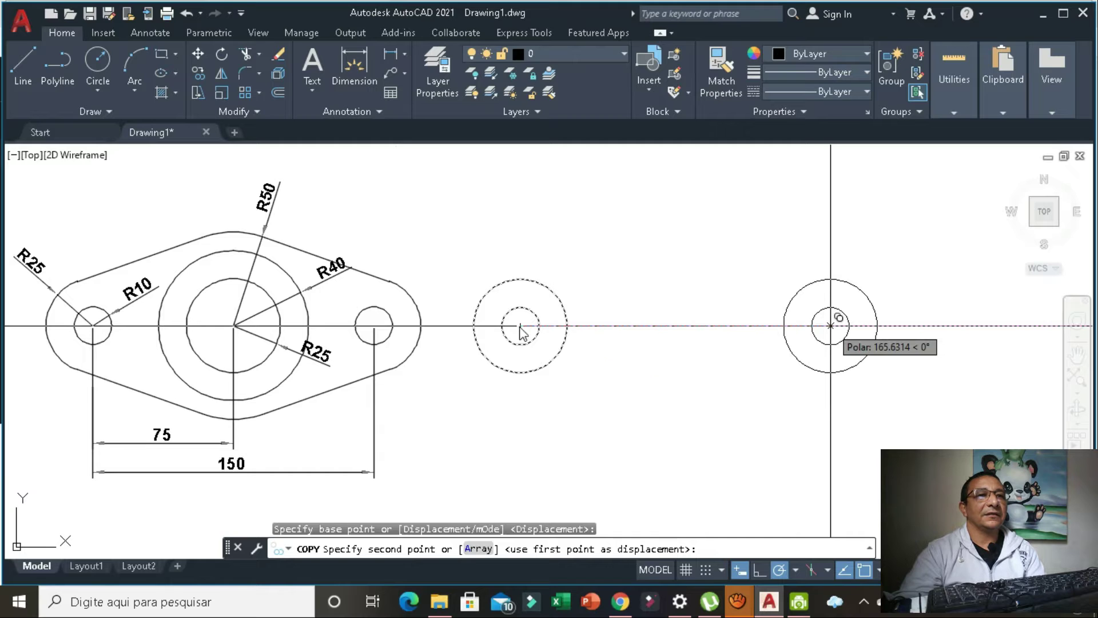
{"action": "left_click", "coordinate": [760, 569]}
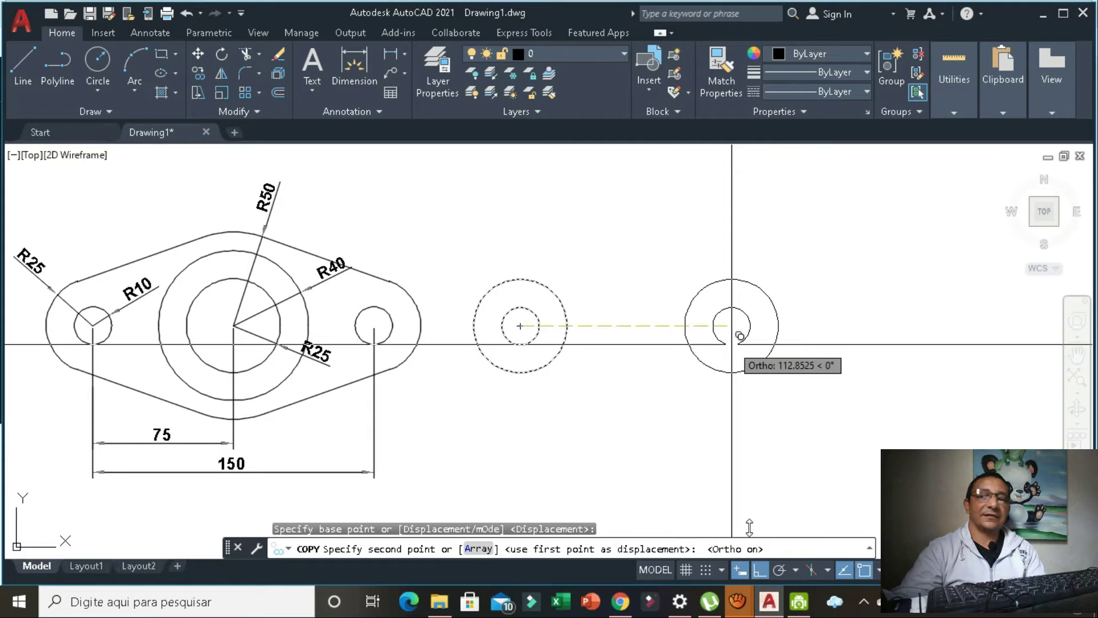
{"action": "type", "text": "150"}
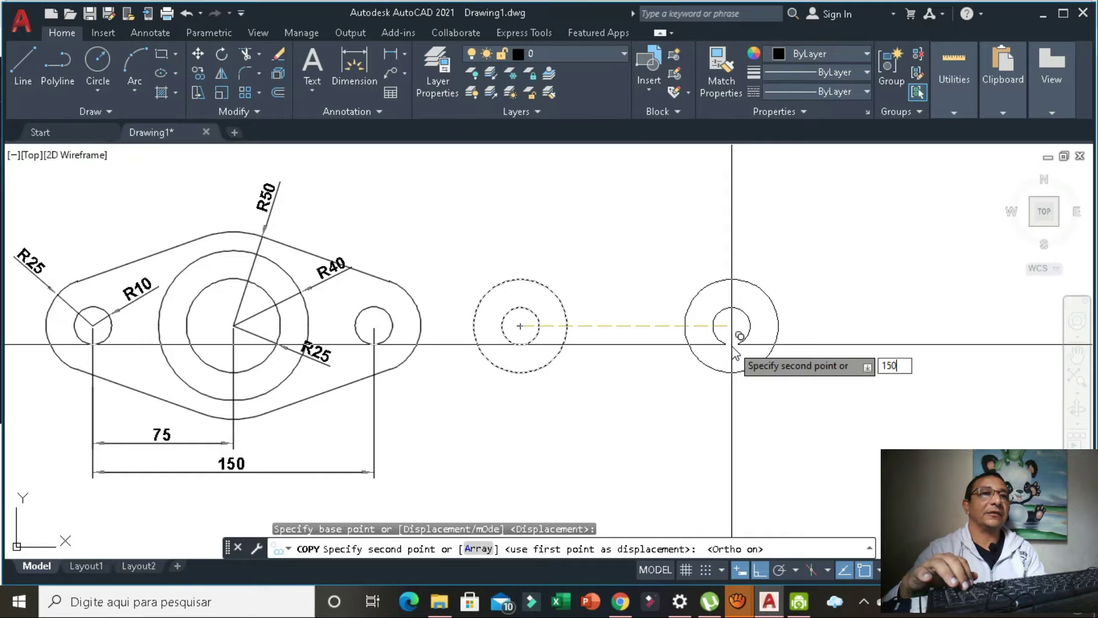
{"action": "key", "text": "Return"}
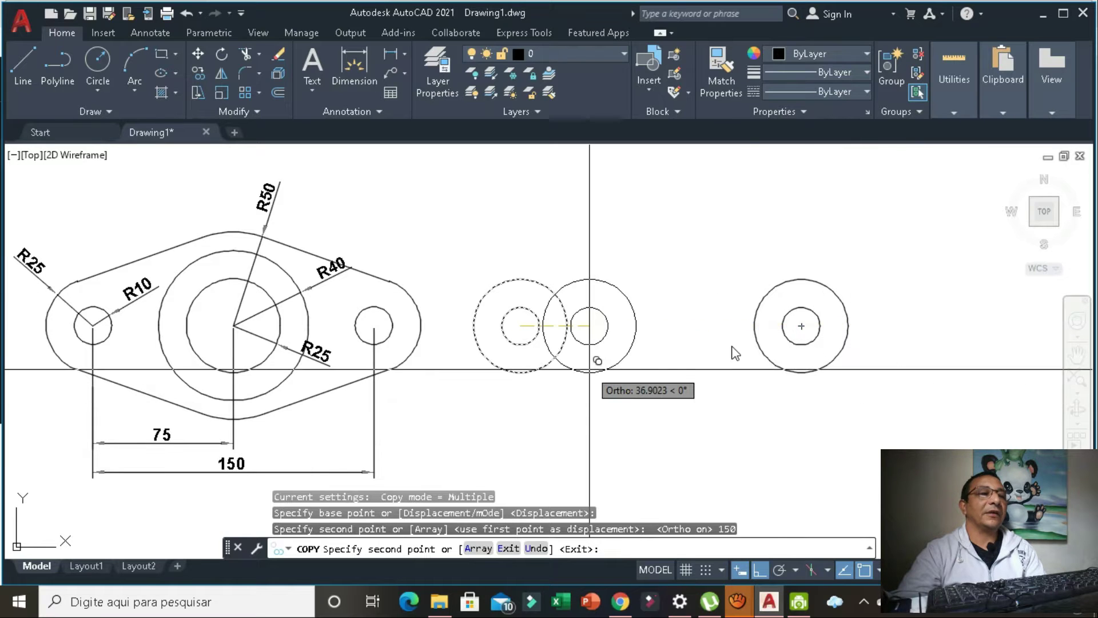
{"action": "key", "text": "Escape"}
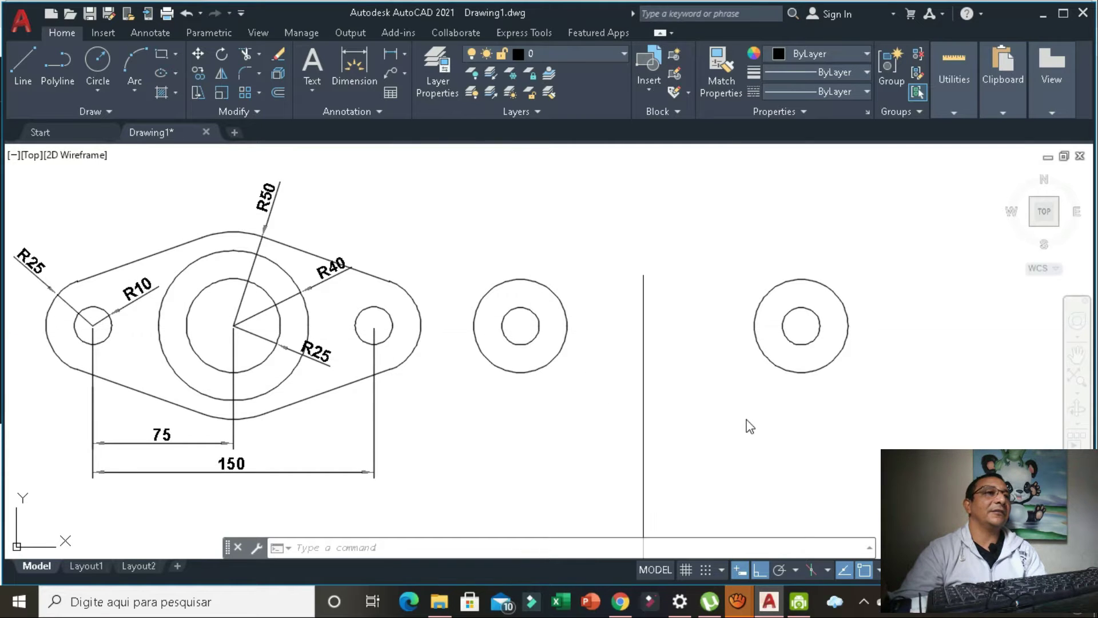
Draw a radius-25 circle centred 75 units right of the first boss centre
{"action": "left_click", "coordinate": [97, 60]}
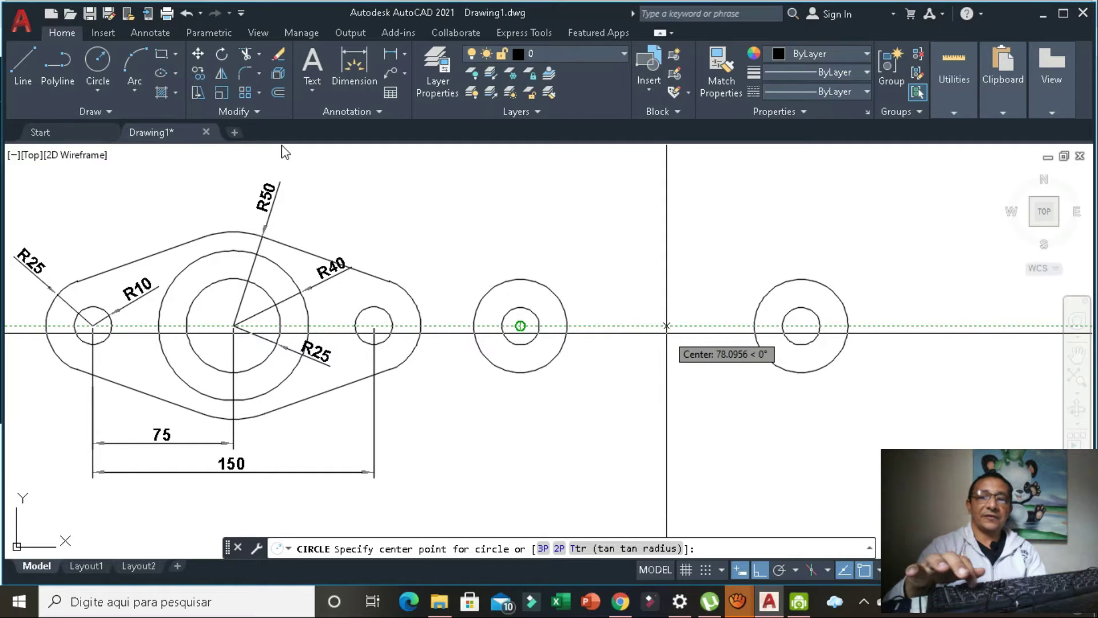
{"action": "type", "text": "75"}
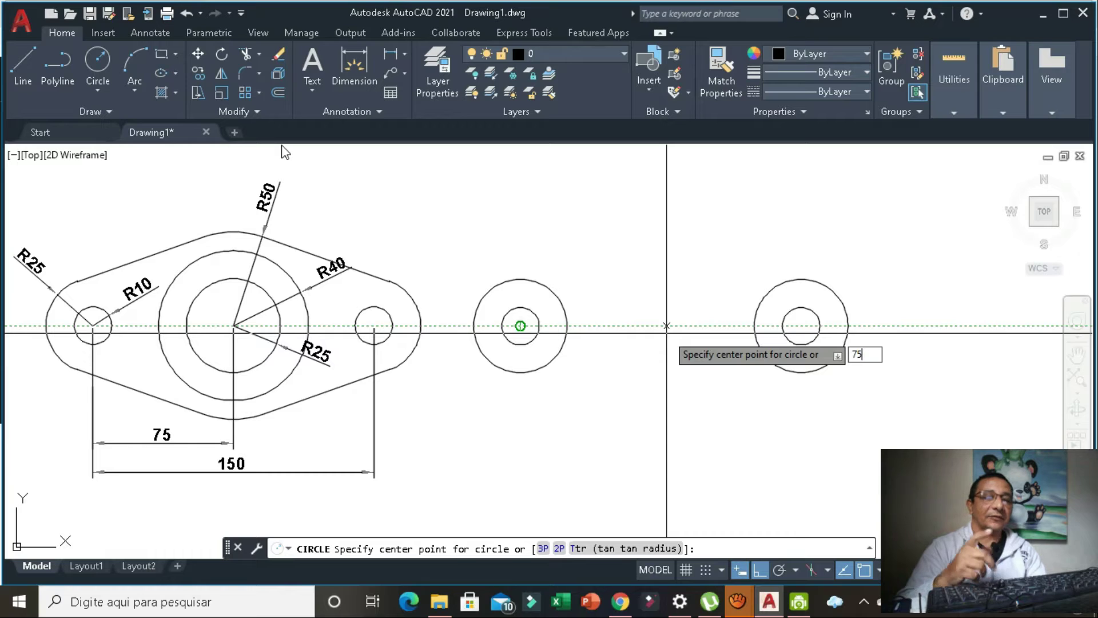
{"action": "key", "text": "Return"}
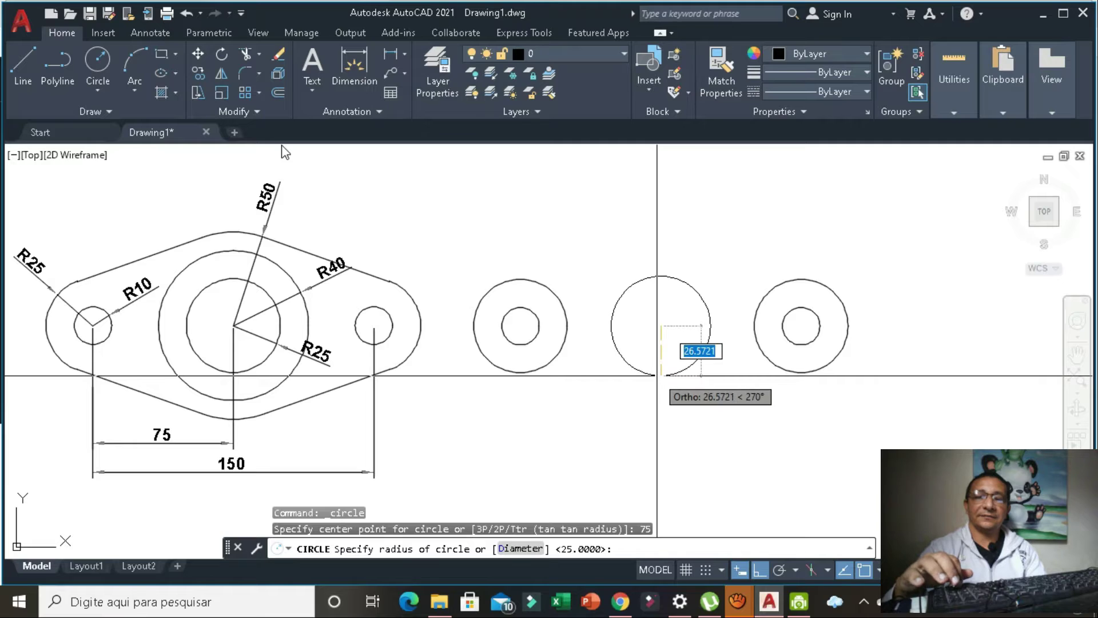
{"action": "type", "text": "25"}
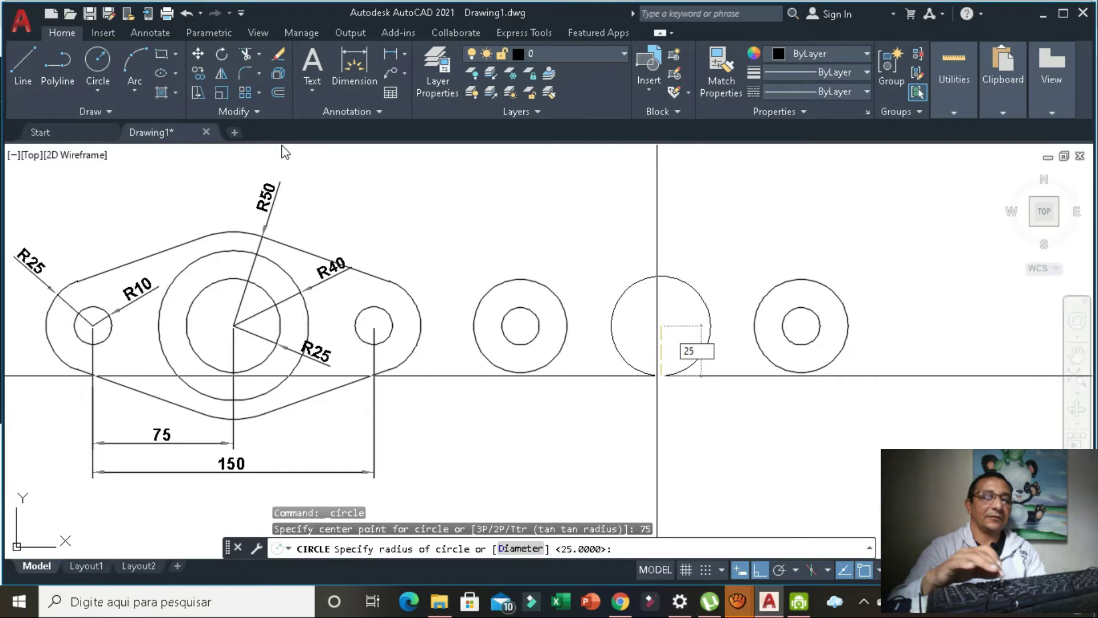
{"action": "key", "text": "Return"}
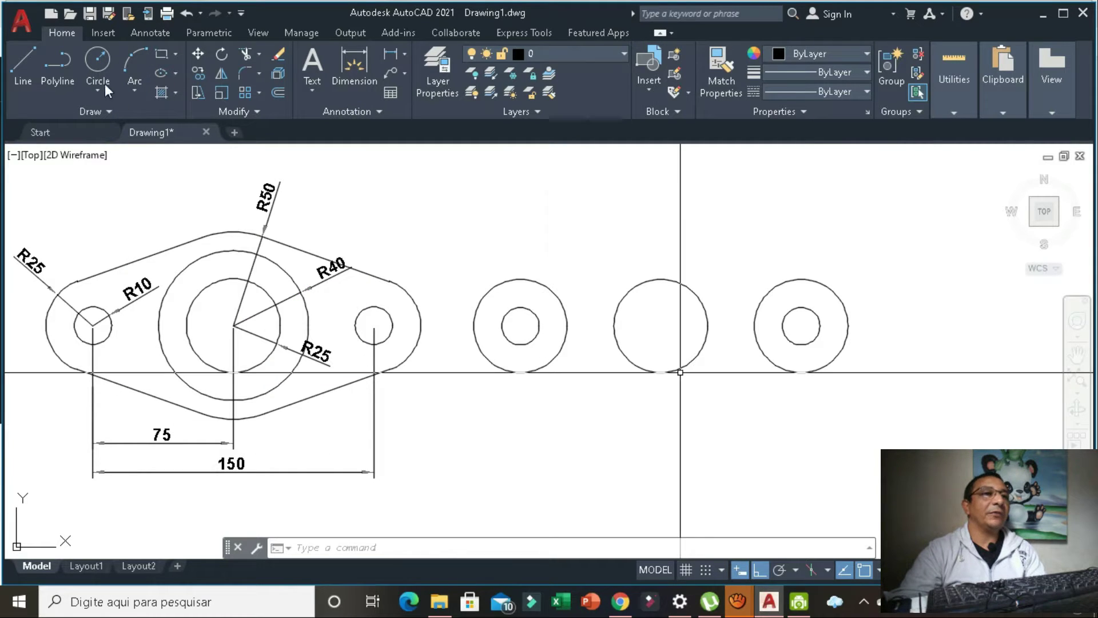
Draw a radius-40 circle concentric with the middle radius-25 circle
{"action": "key", "text": "Return"}
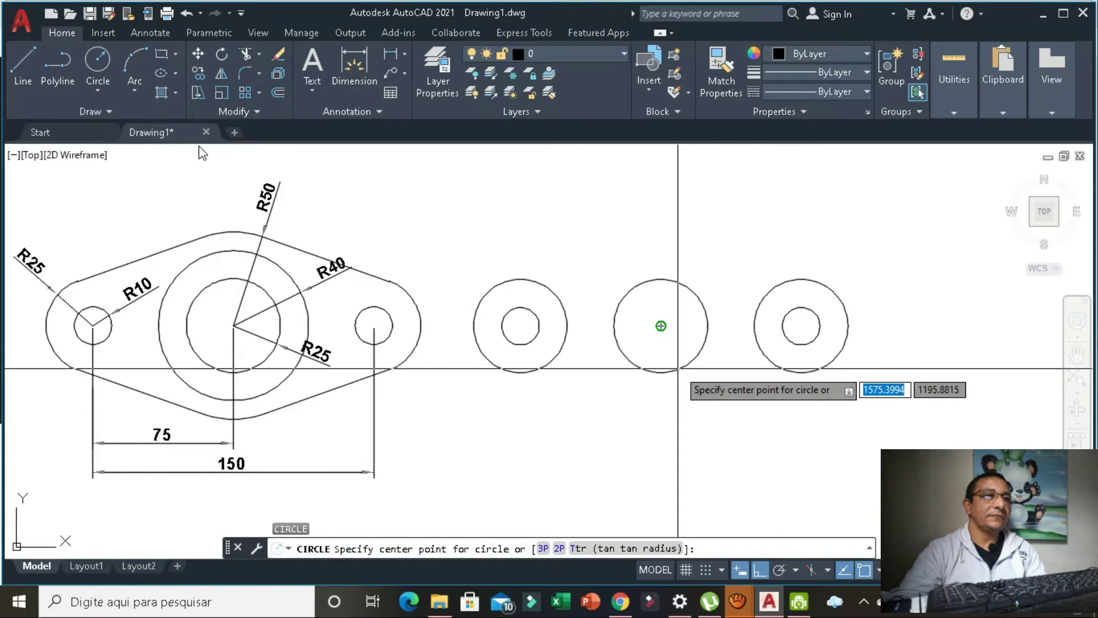
{"action": "left_click", "coordinate": [660, 326]}
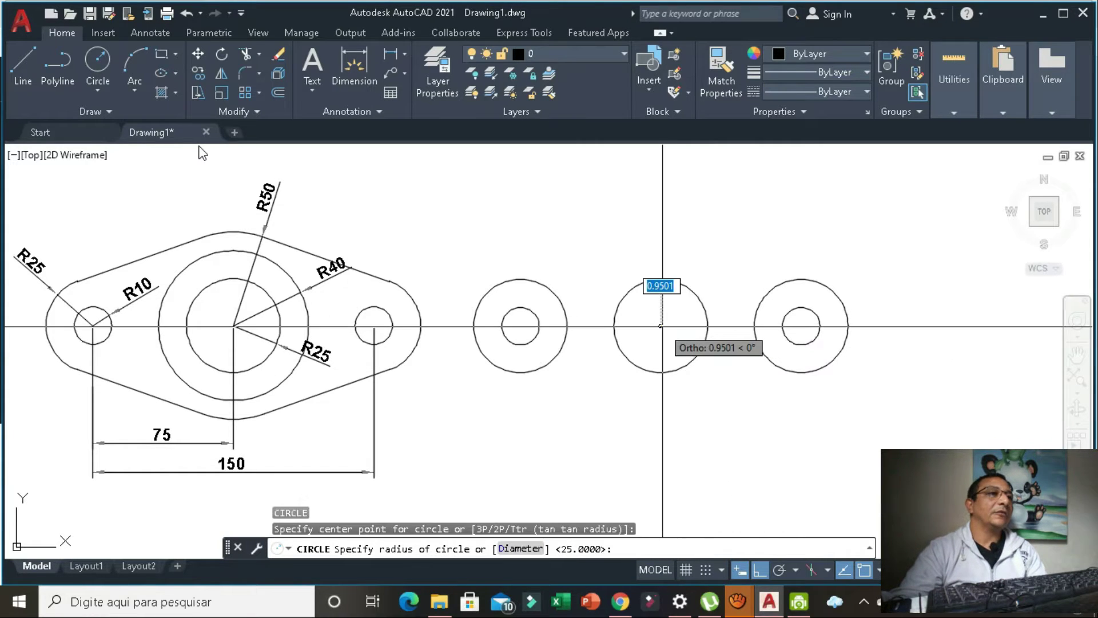
{"action": "type", "text": "4"}
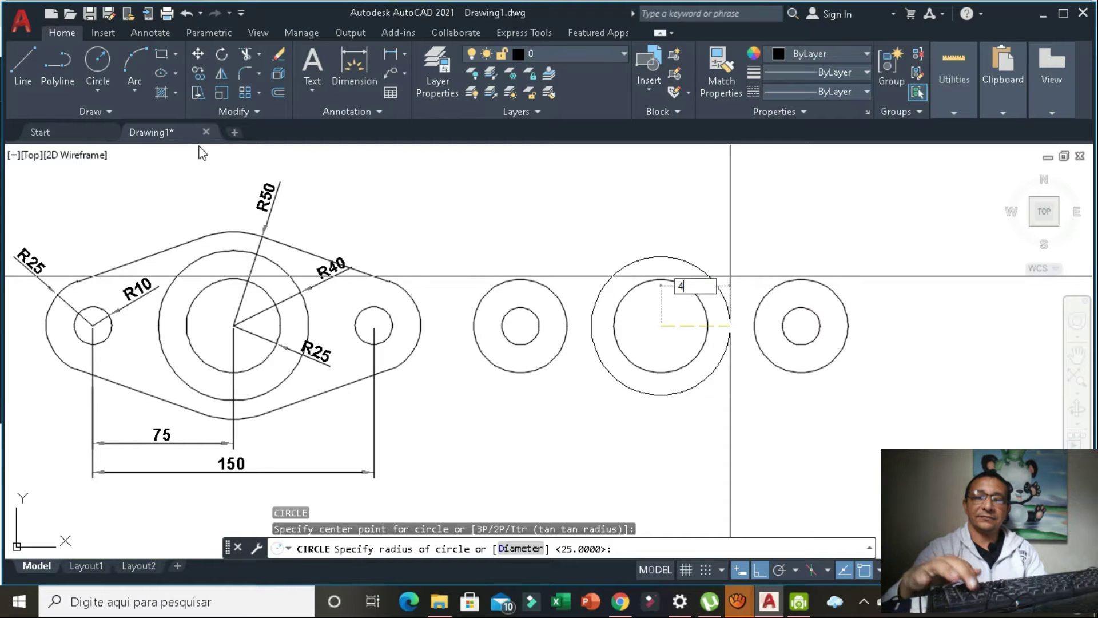
{"action": "type", "text": "0"}
{"action": "key", "text": "Return"}
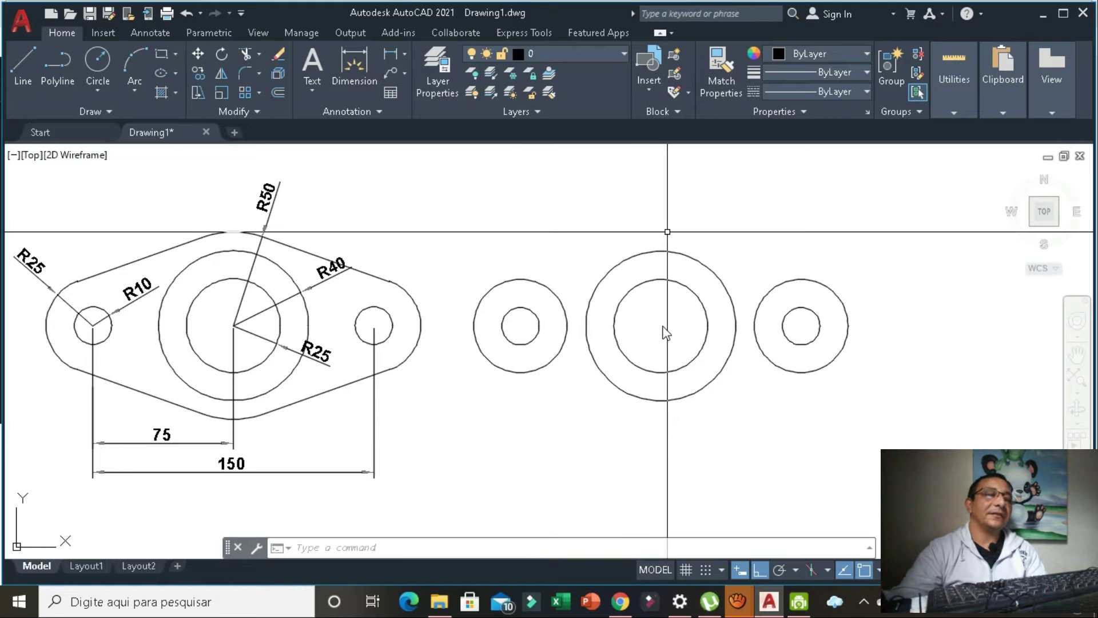
Add a radius-50 circle on the same central boss centre
{"action": "type", "text": "c"}
{"action": "key", "text": "Return"}
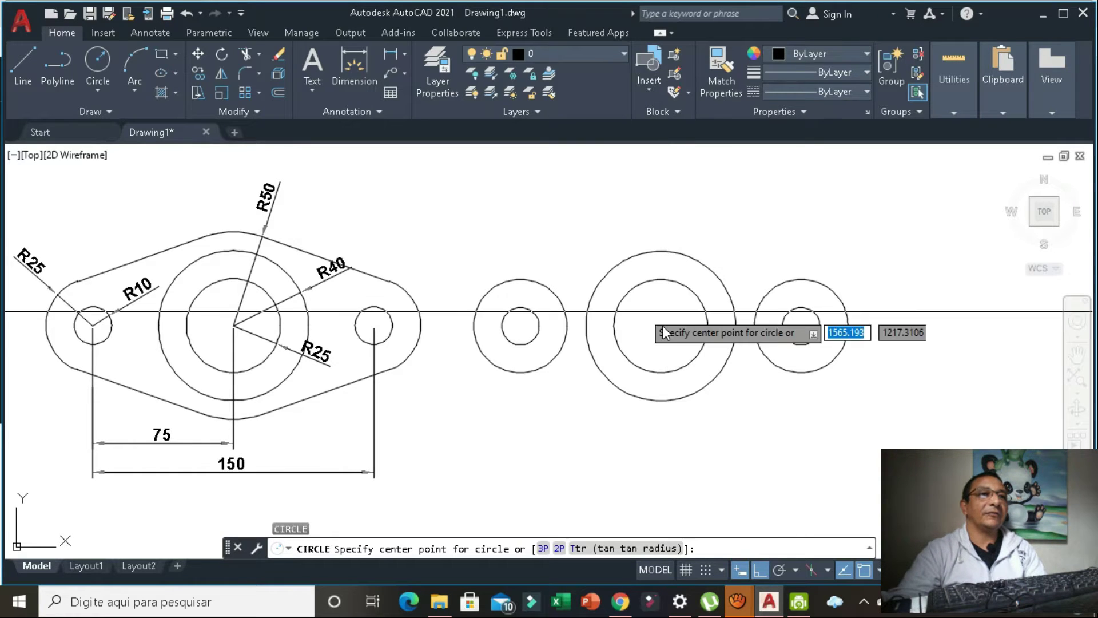
{"action": "key", "text": "Escape"}
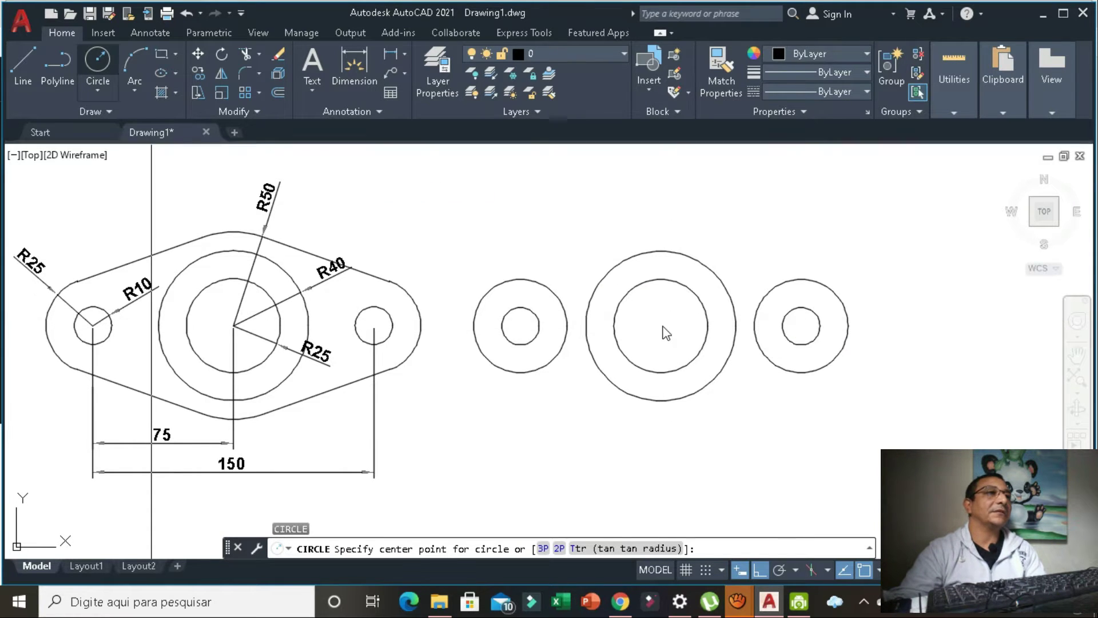
{"action": "key", "text": "Return"}
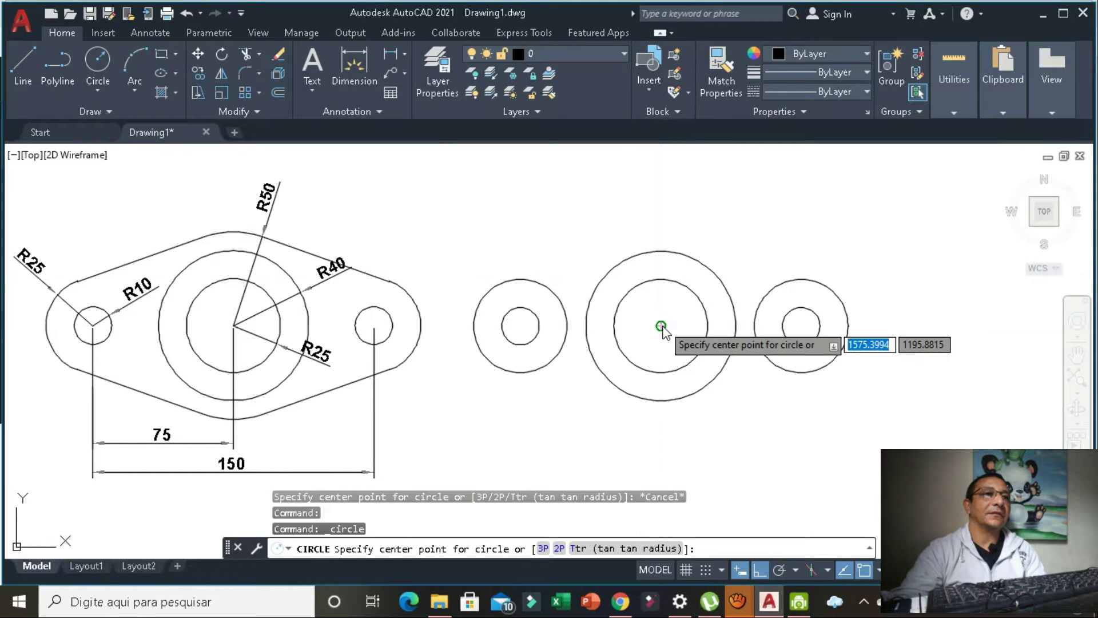
{"action": "left_click", "coordinate": [662, 330]}
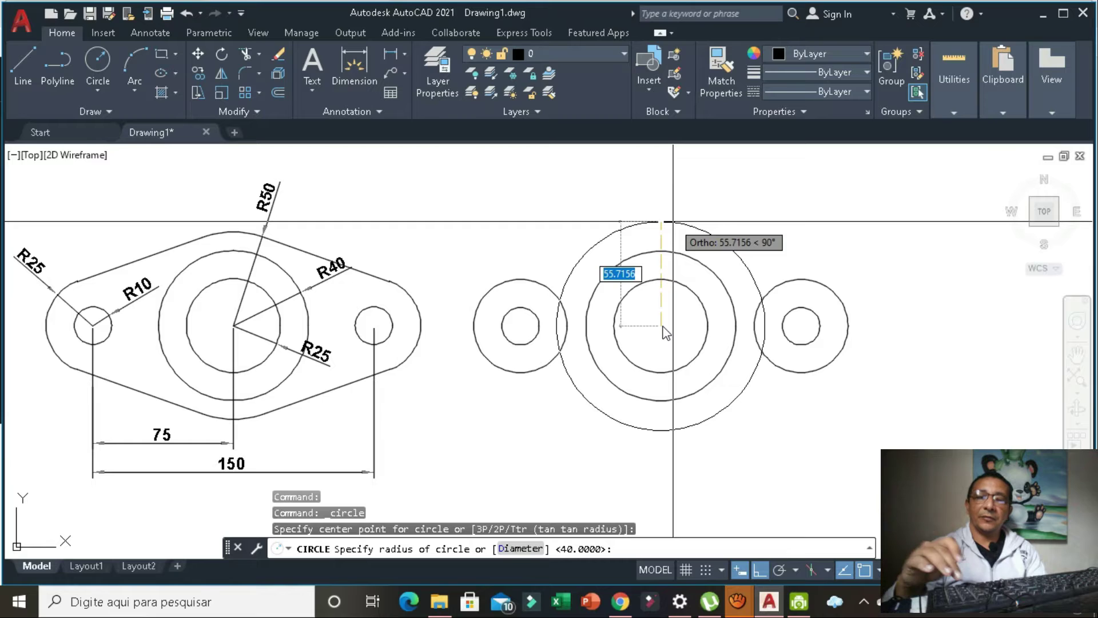
{"action": "type", "text": "50"}
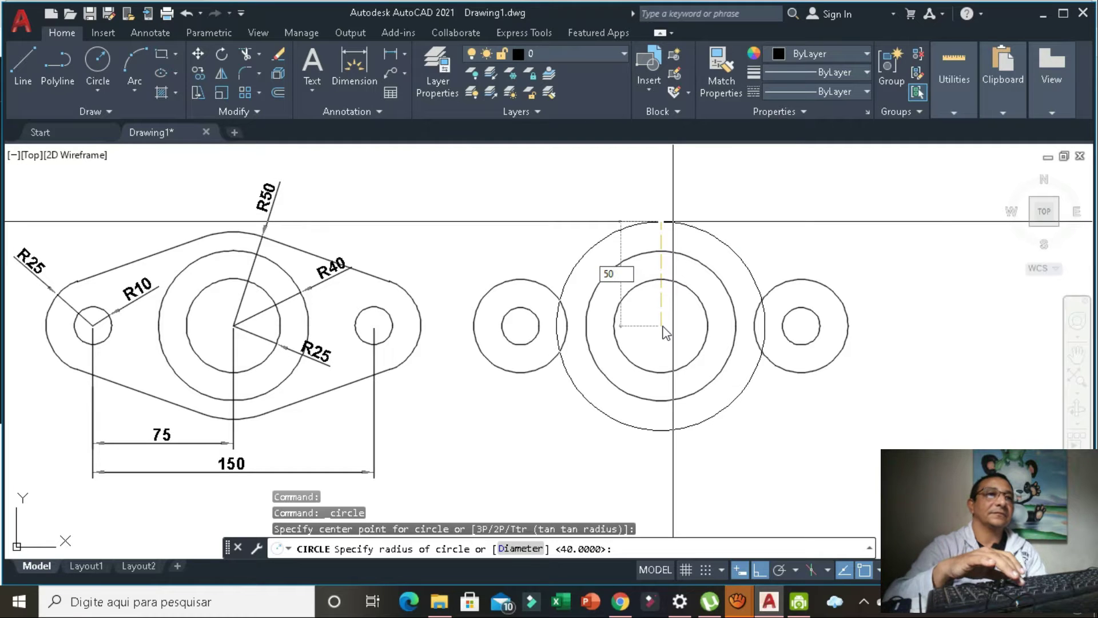
{"action": "key", "text": "Return"}
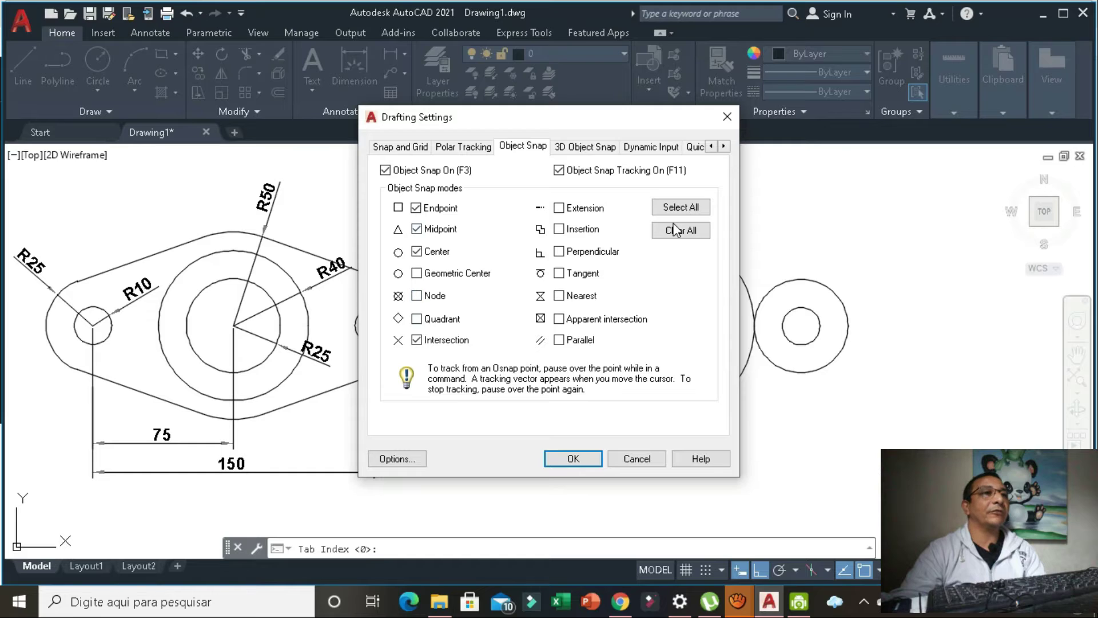
Clear Center and Intersection snaps and enable Tangent as the only object snap
{"action": "key", "text": "alt+c"}
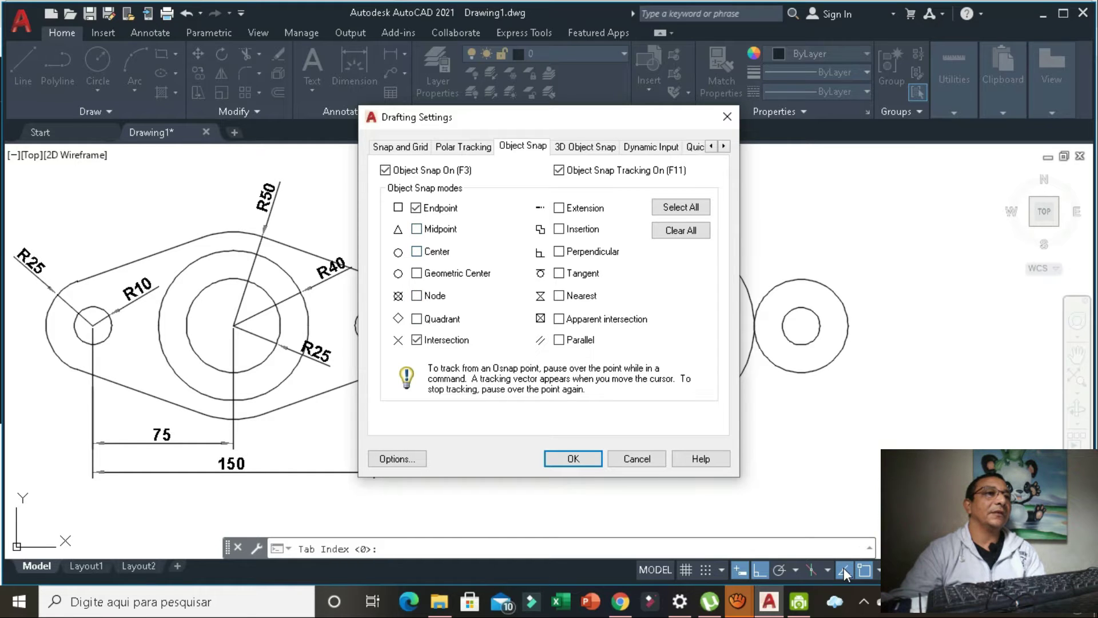
{"action": "key", "text": "alt+i"}
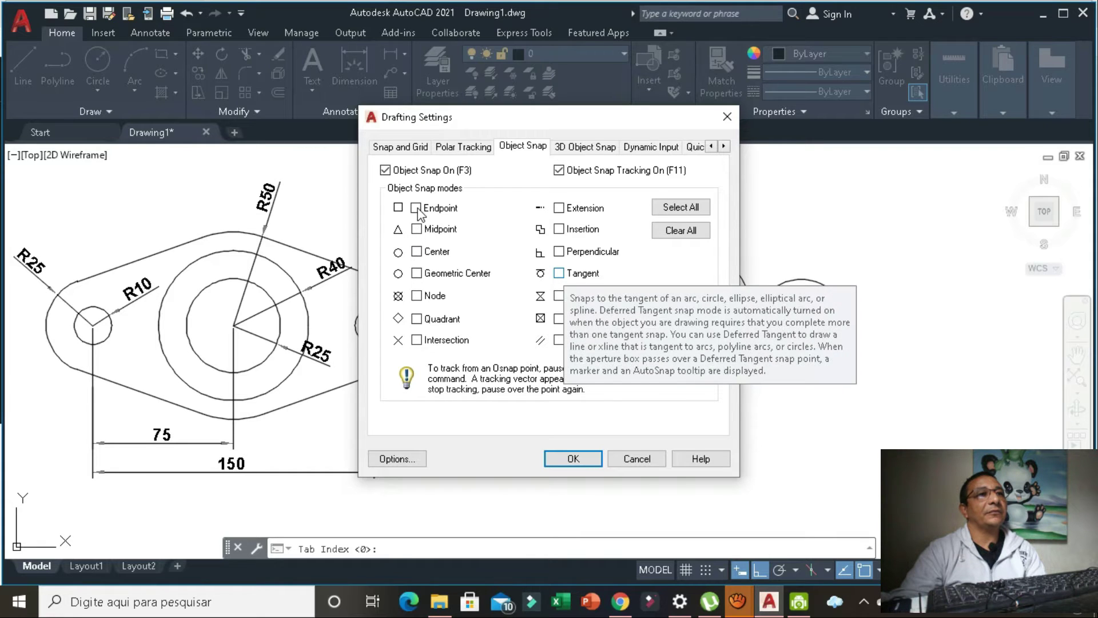
{"action": "key", "text": "alt+n"}
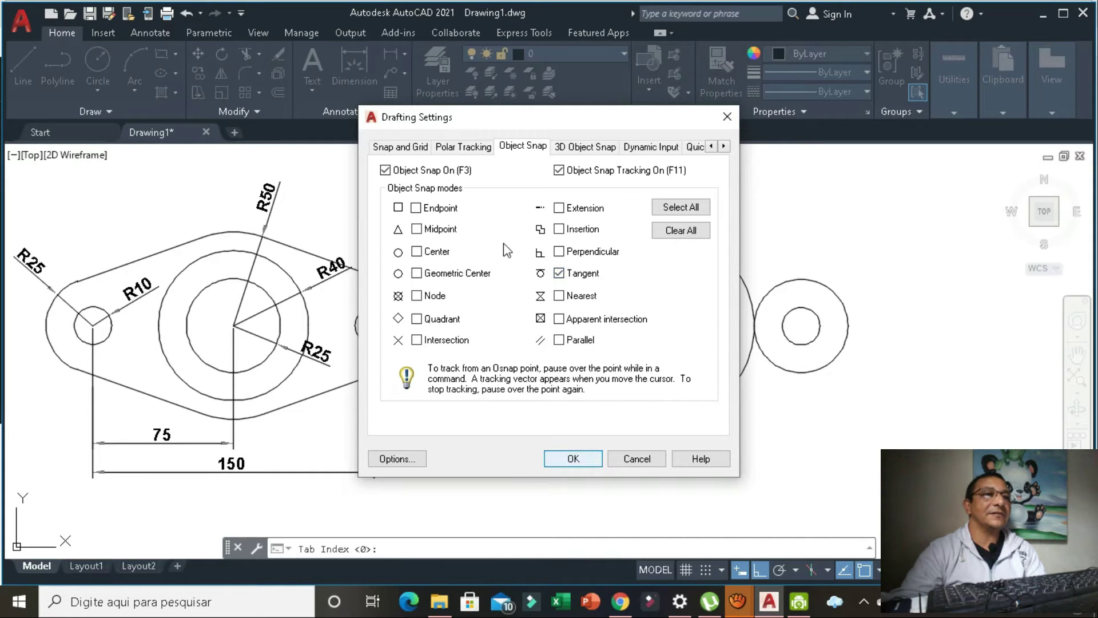
{"action": "key", "text": "Return"}
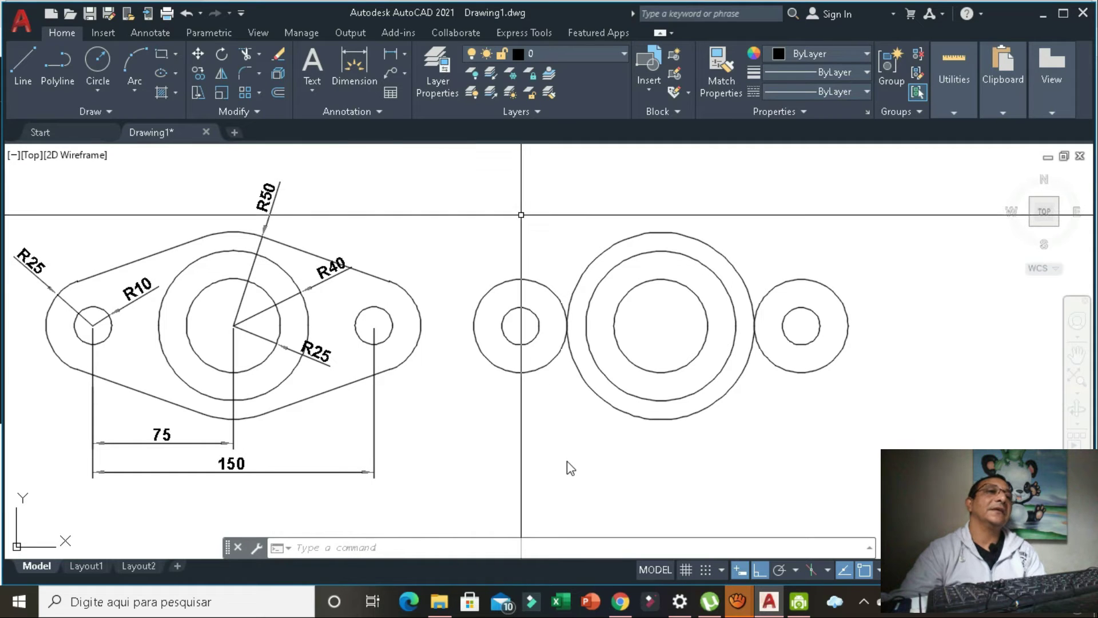
Draw the two upper tangent lines joining the R50 circle to the left and right bosses
{"action": "type", "text": "l"}
{"action": "key", "text": "Return"}
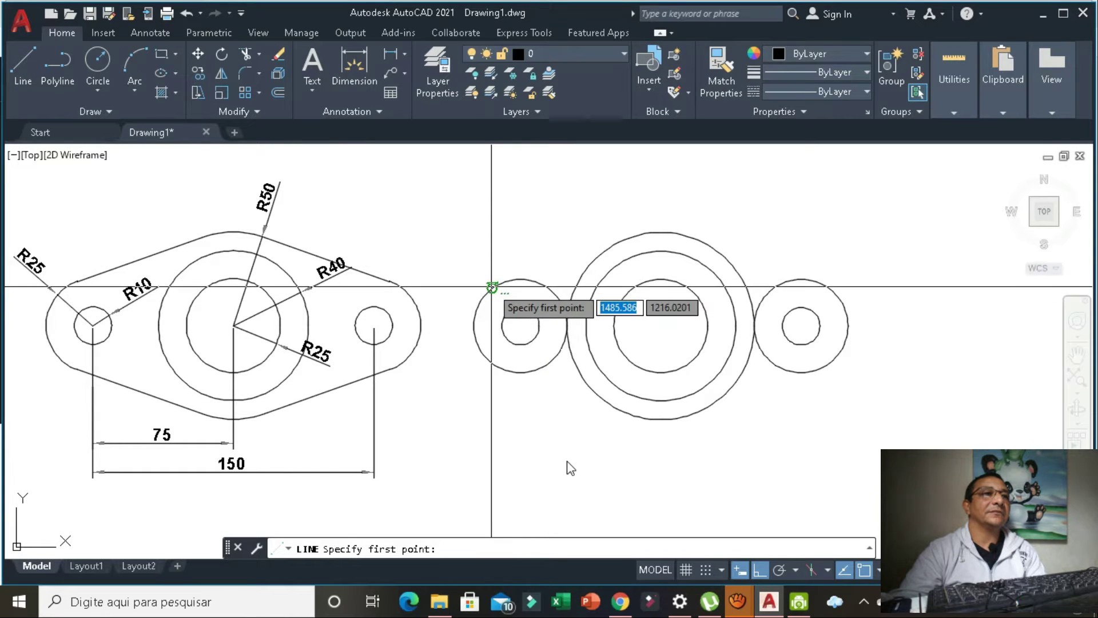
{"action": "left_click", "coordinate": [501, 282]}
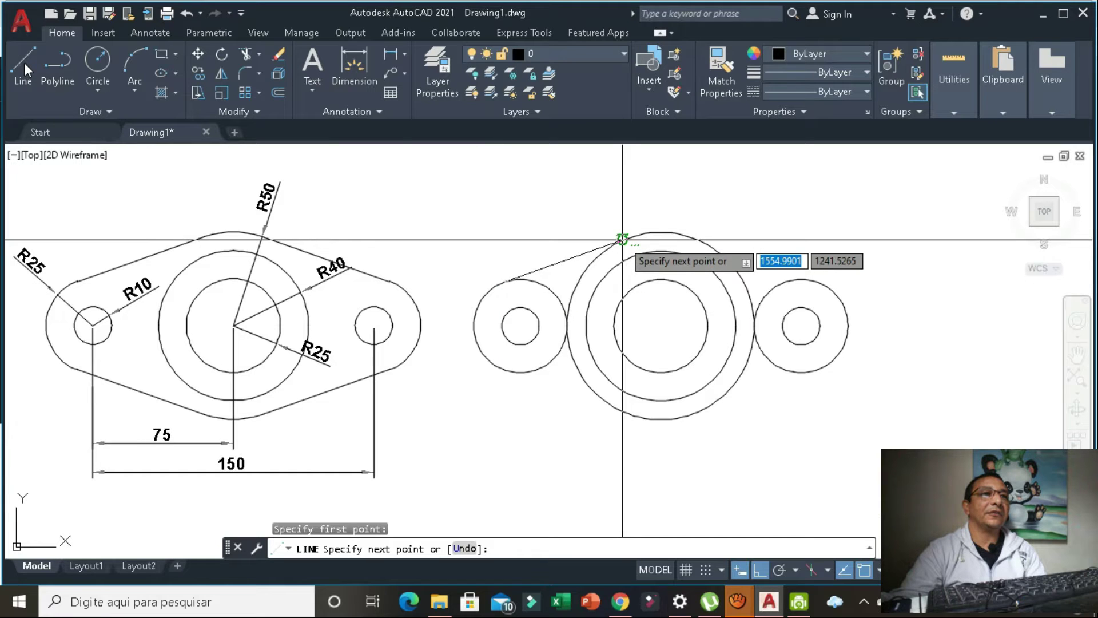
{"action": "left_click", "coordinate": [623, 239]}
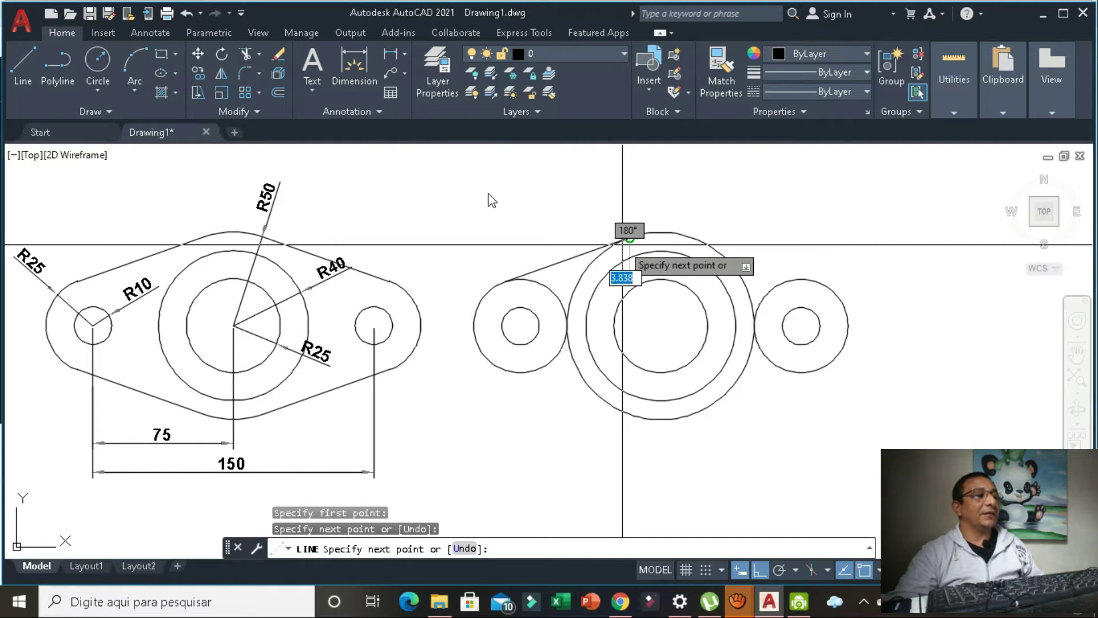
{"action": "key", "text": "Escape"}
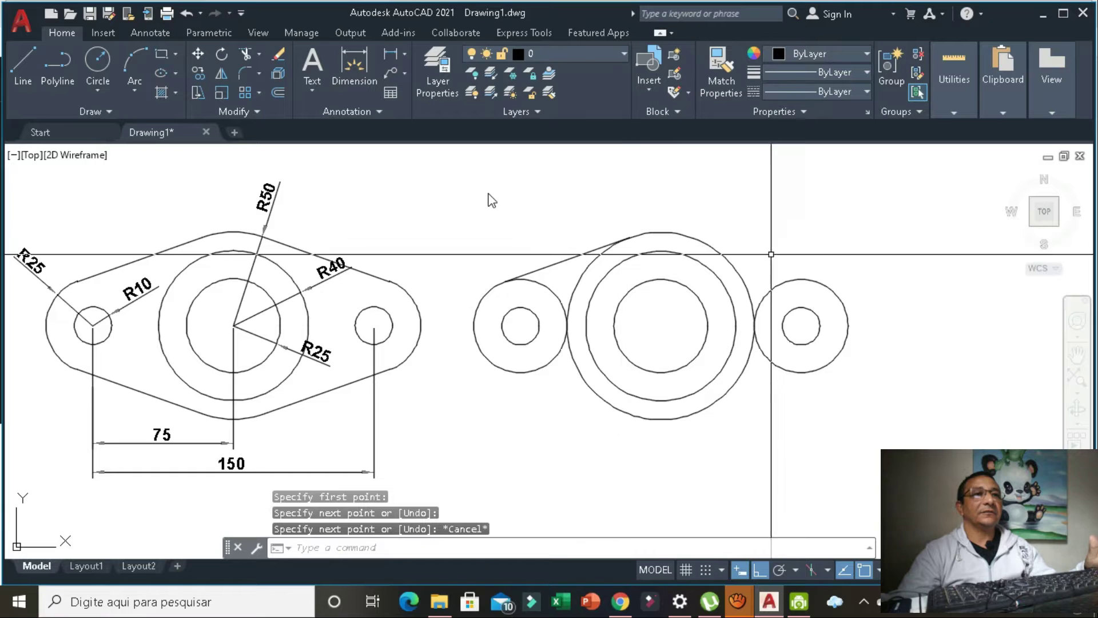
{"action": "key", "text": "Return"}
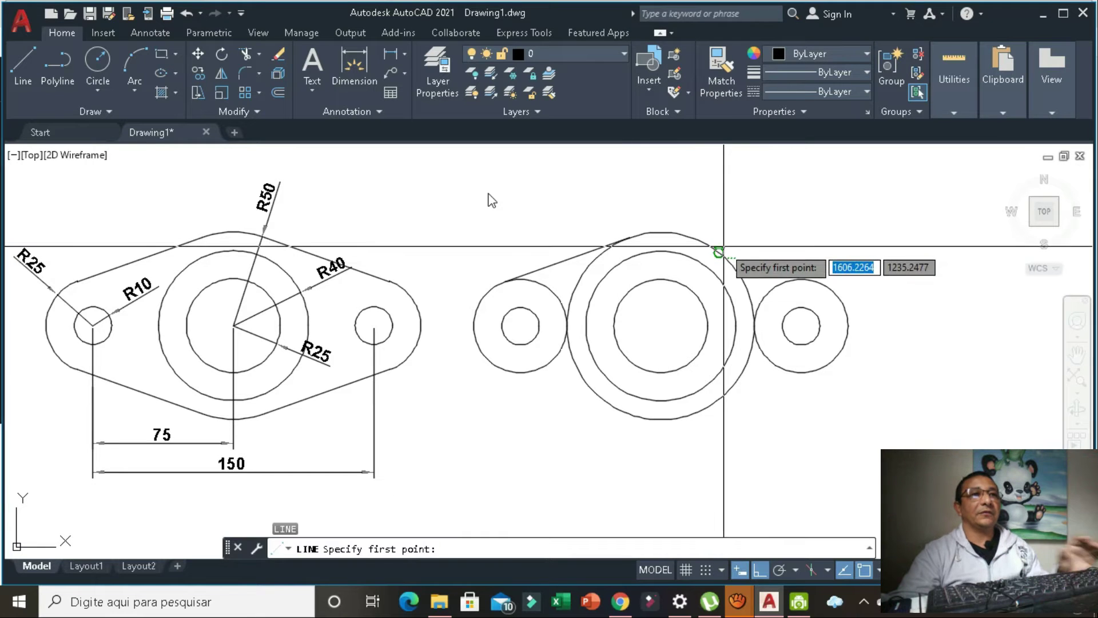
{"action": "left_click", "coordinate": [719, 252]}
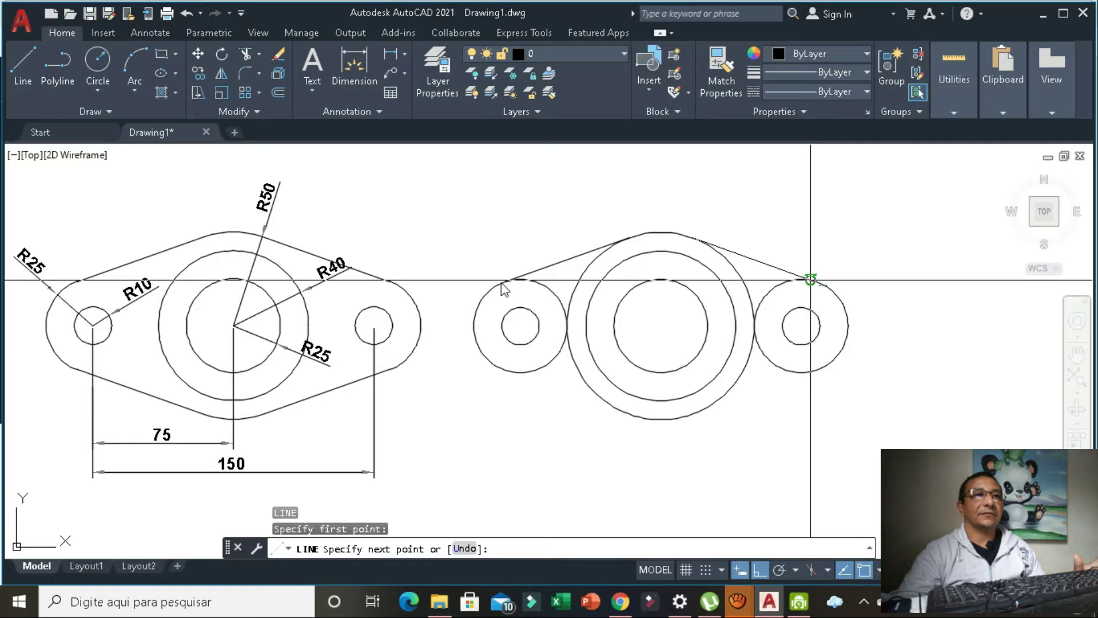
{"action": "left_click", "coordinate": [810, 280]}
{"action": "key", "text": "Escape"}
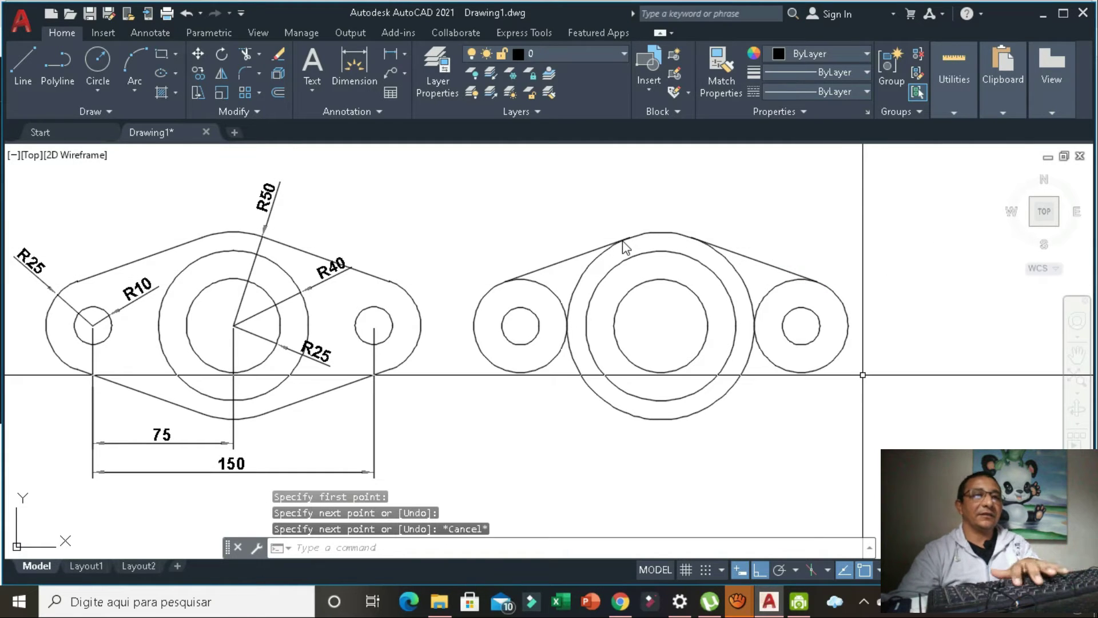
Draw the two lower tangent lines joining the side bosses to the R50 circle
{"action": "key", "text": "Return"}
{"action": "left_click", "coordinate": [806, 372]}
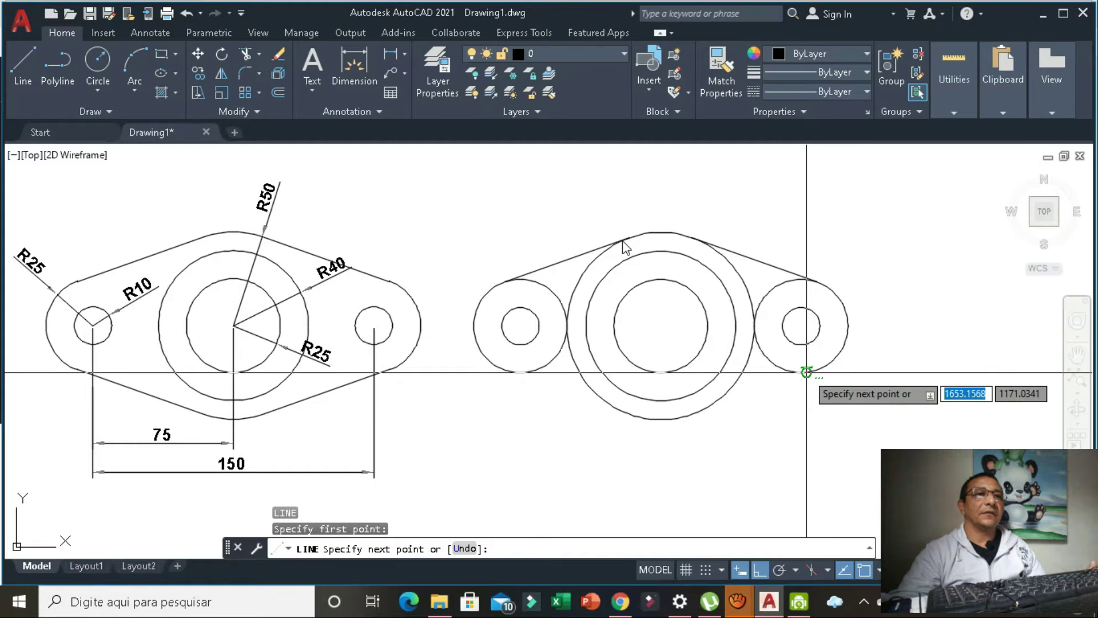
{"action": "left_click", "coordinate": [680, 418]}
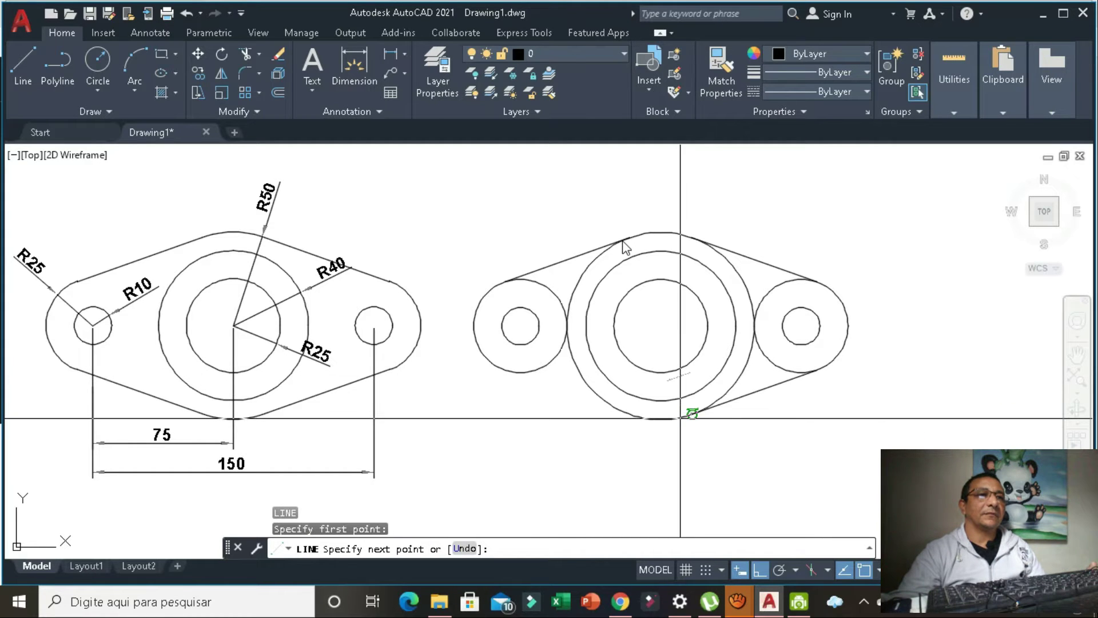
{"action": "key", "text": "Escape"}
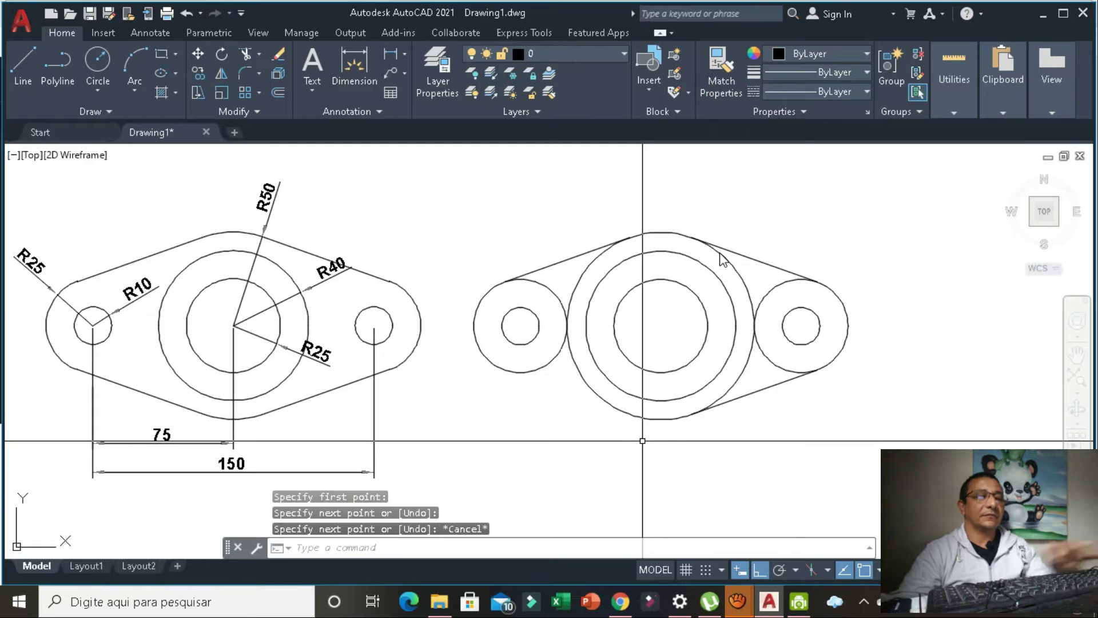
{"action": "key", "text": "Return"}
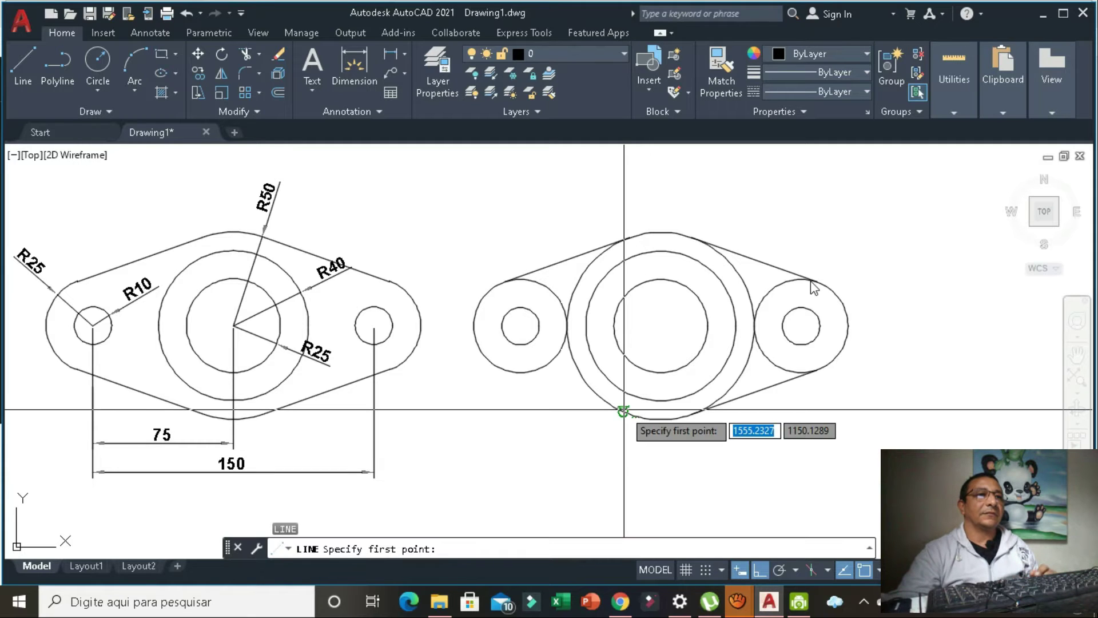
{"action": "left_click", "coordinate": [624, 409]}
{"action": "left_click", "coordinate": [507, 370]}
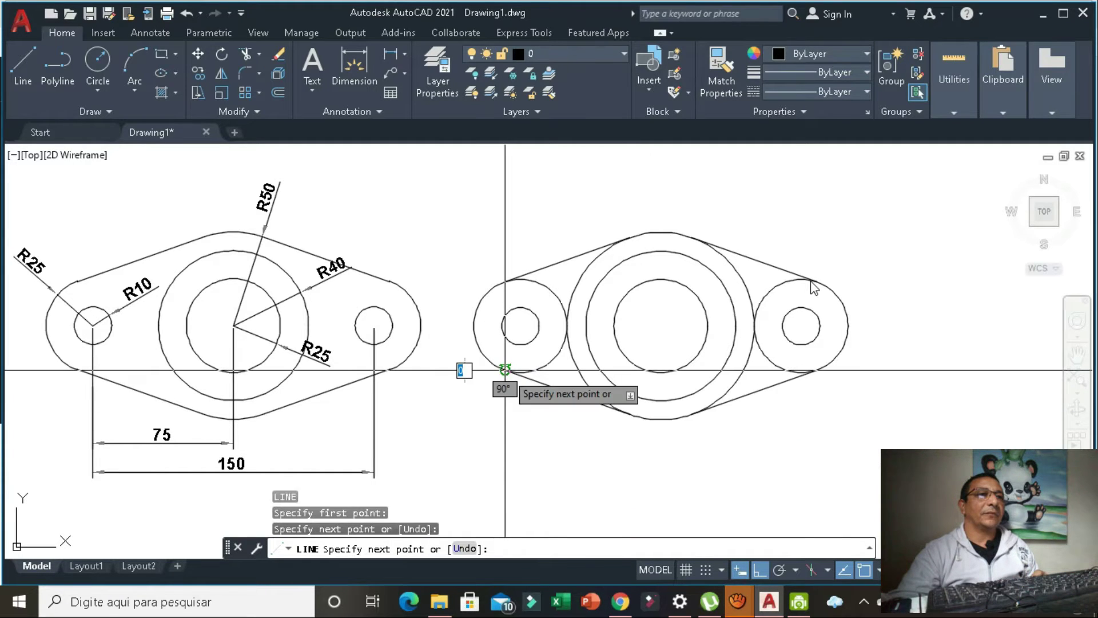
{"action": "key", "text": "Escape"}
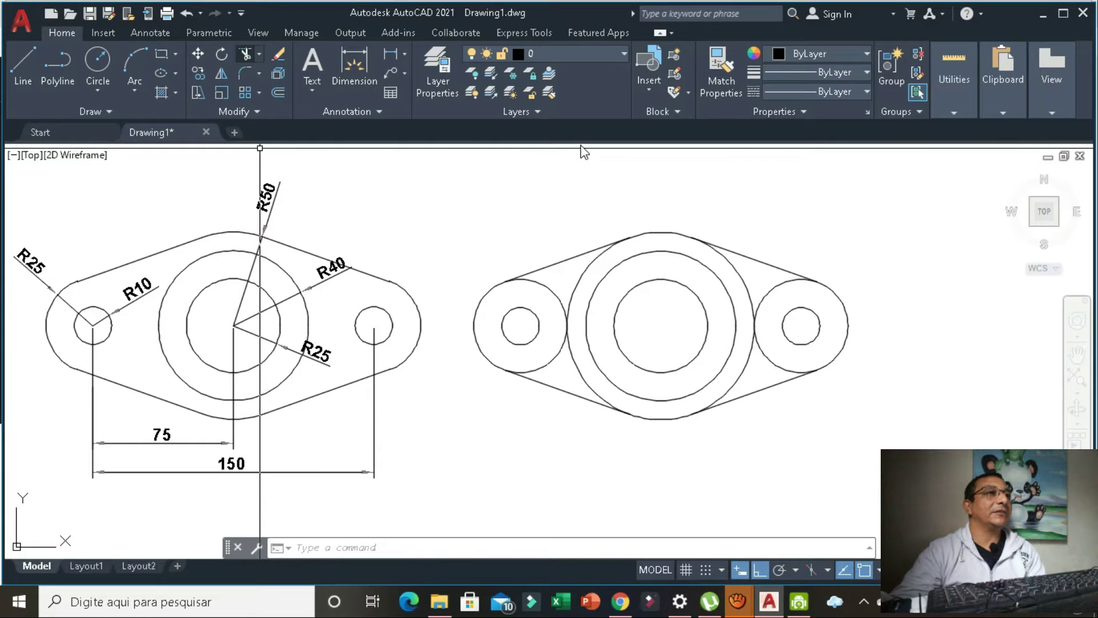
Select the four tangent lines as cutting edges for TRIM
{"action": "left_click", "coordinate": [245, 54]}
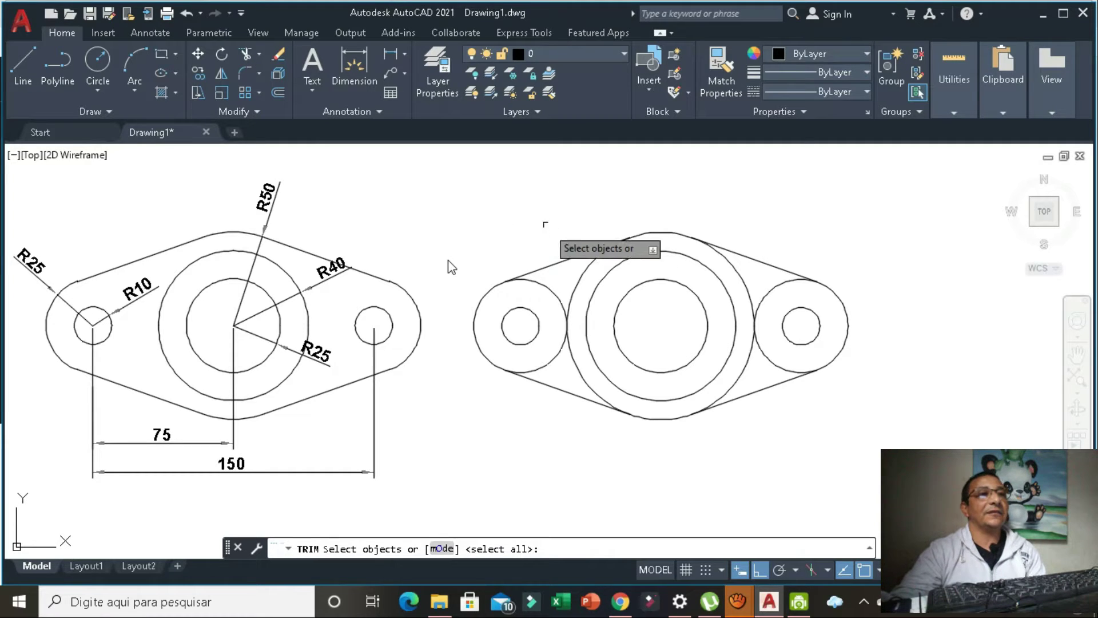
{"action": "left_click", "coordinate": [567, 259]}
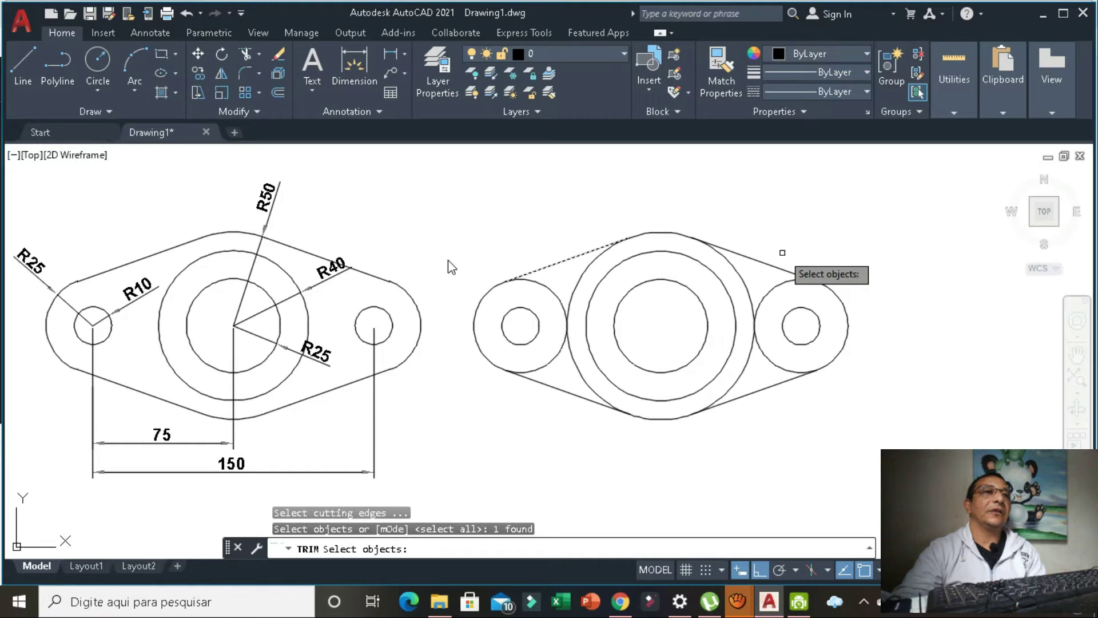
{"action": "left_click", "coordinate": [770, 264]}
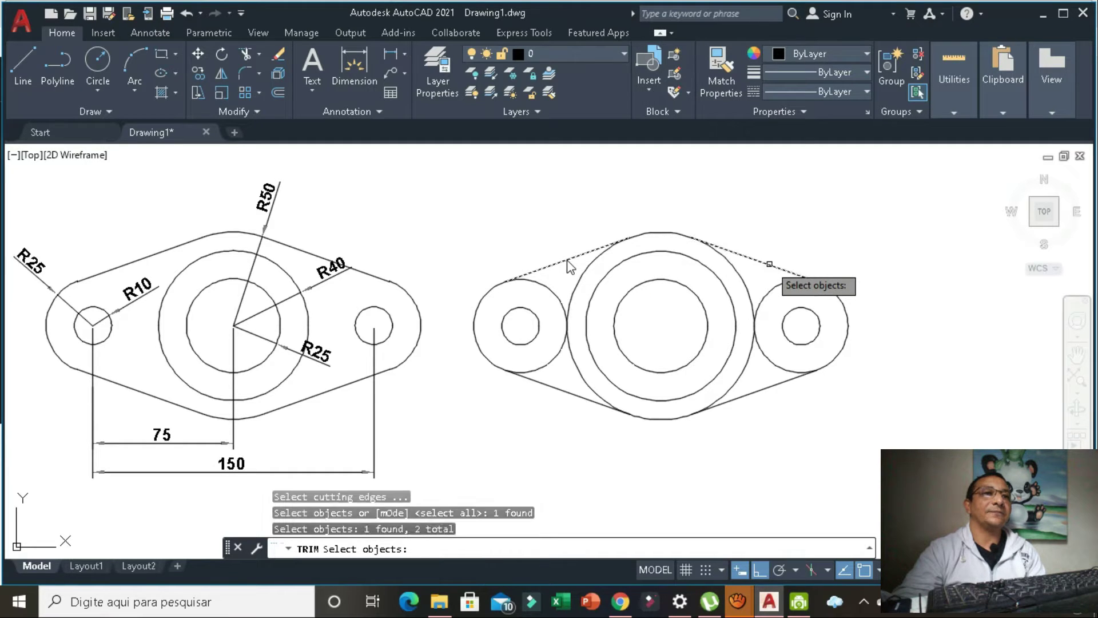
{"action": "left_click", "coordinate": [764, 389]}
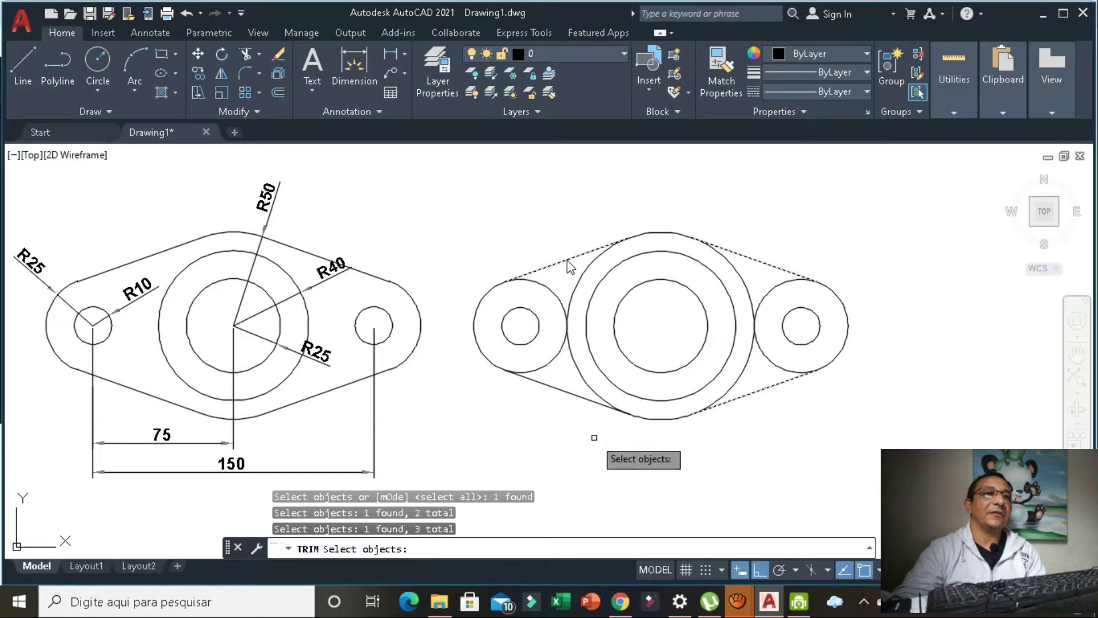
{"action": "left_click", "coordinate": [555, 388]}
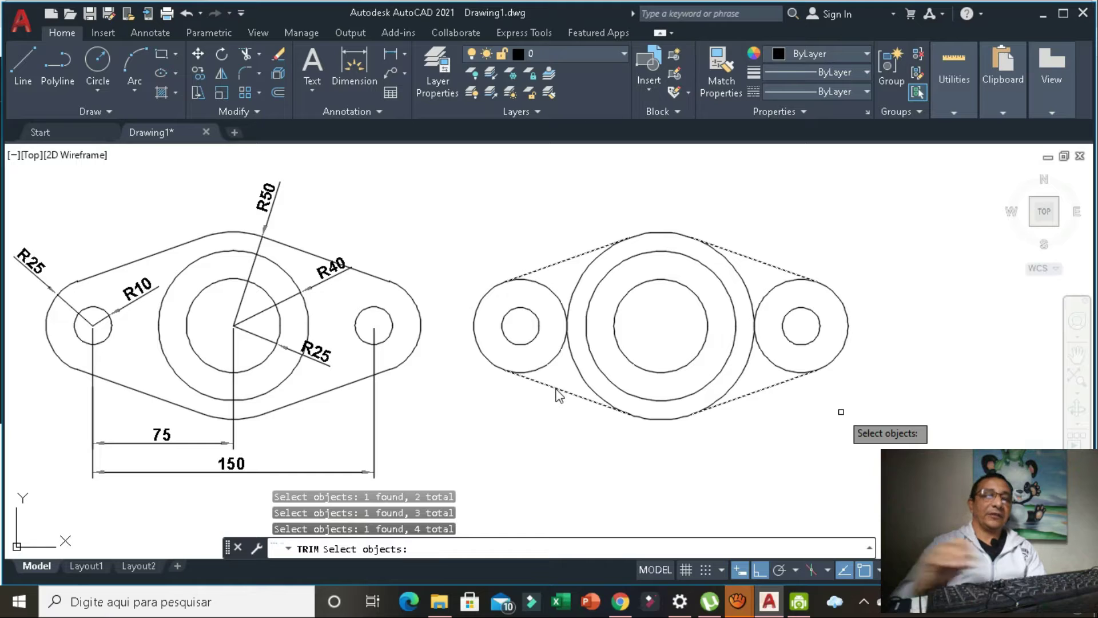
{"action": "key", "text": "Return"}
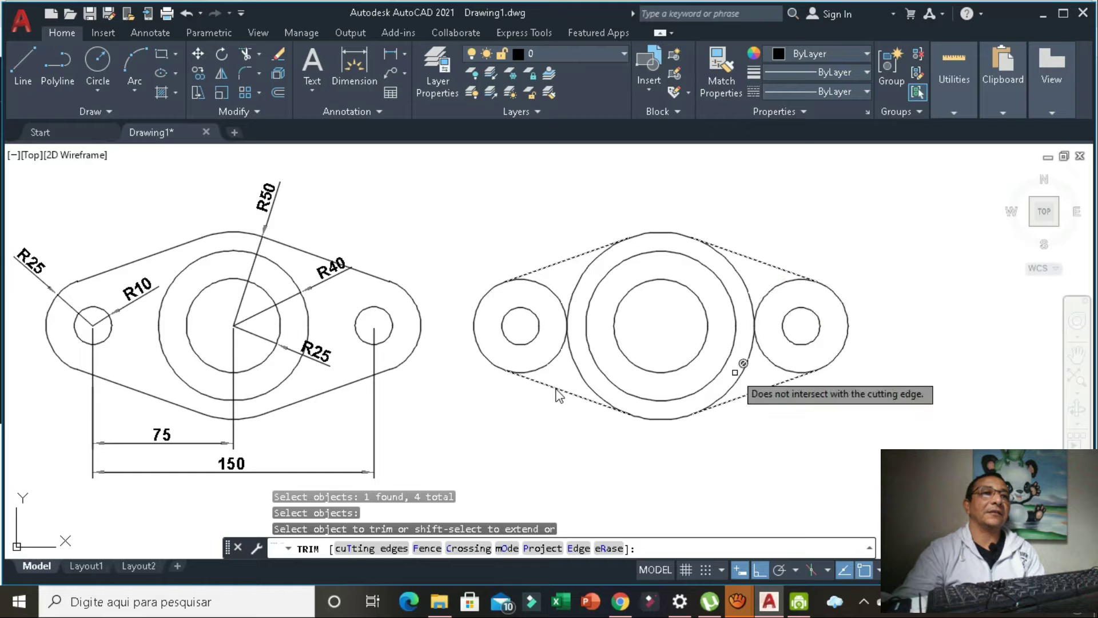
Trim away the inner arcs of the R50 circle and both radius-25 bosses
{"action": "left_click", "coordinate": [741, 374]}
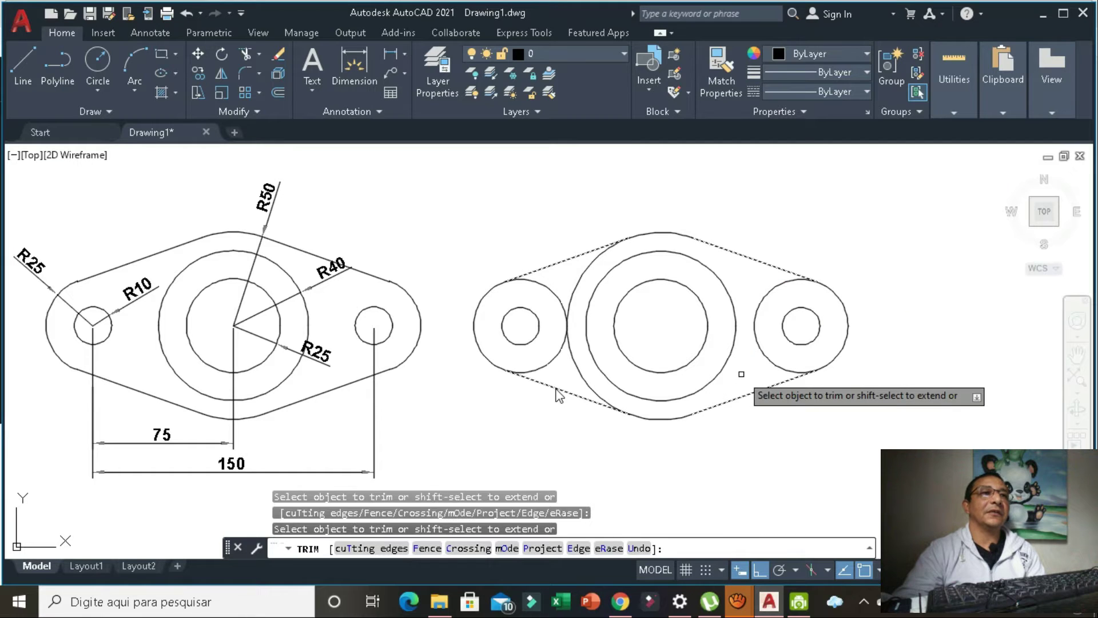
{"action": "left_click", "coordinate": [757, 341]}
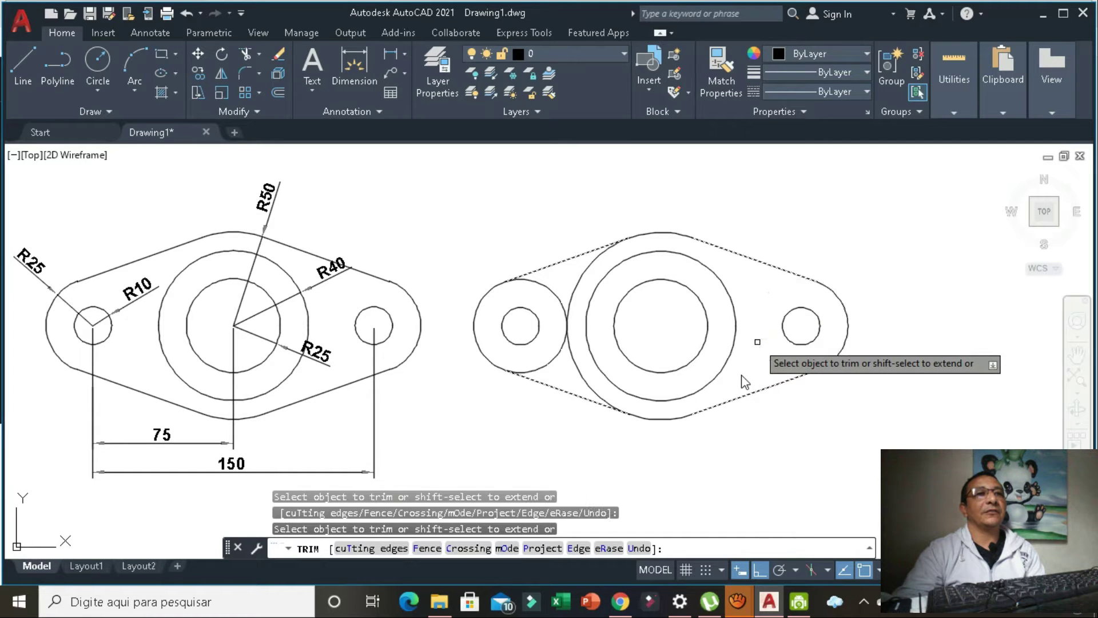
{"action": "left_click", "coordinate": [579, 367]}
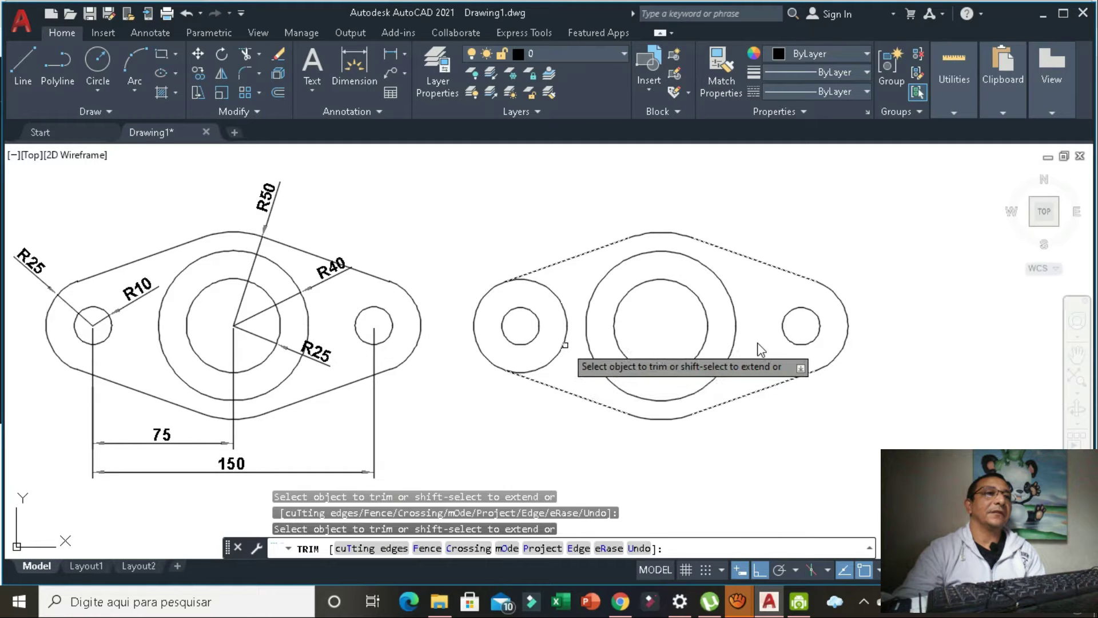
{"action": "left_click", "coordinate": [565, 344]}
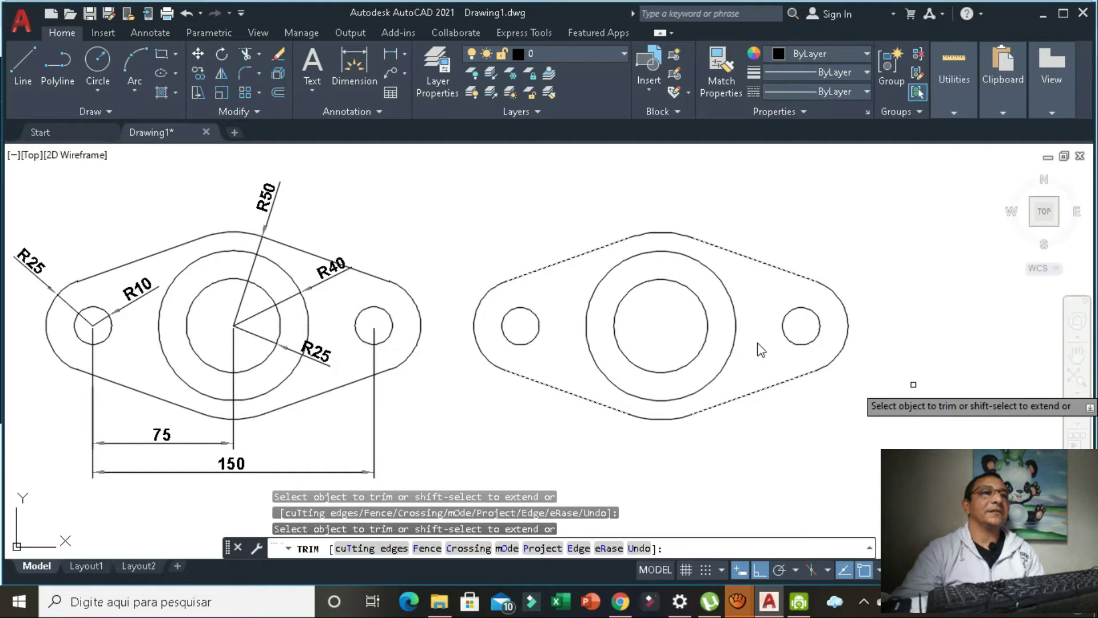
{"action": "key", "text": "Escape"}
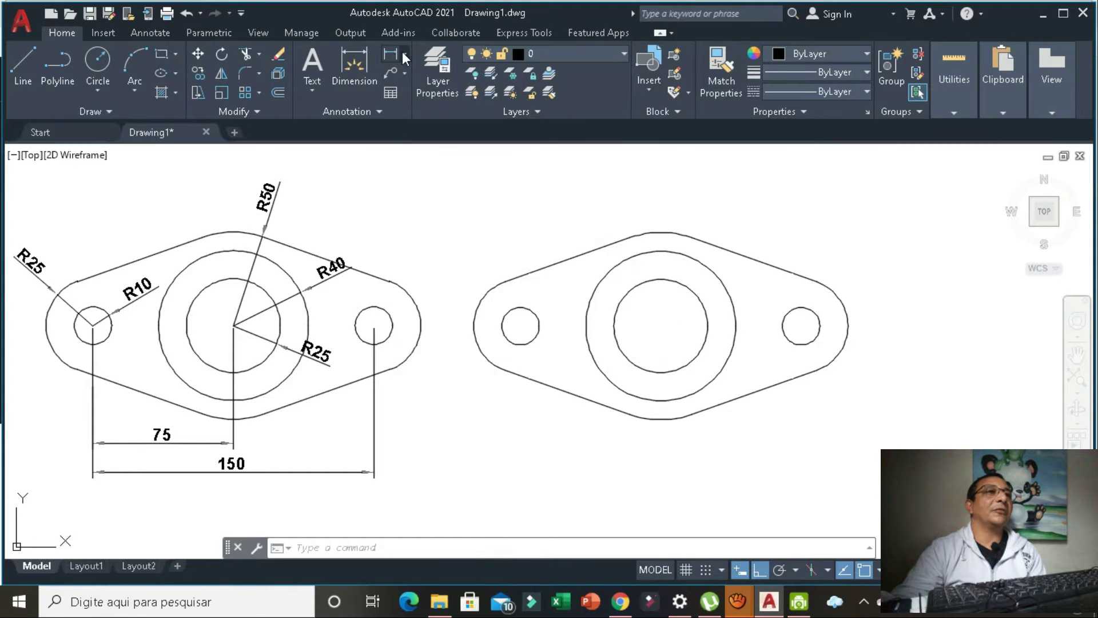
Expand the dimension type list beside the Linear dimension button
{"action": "left_click", "coordinate": [403, 55]}
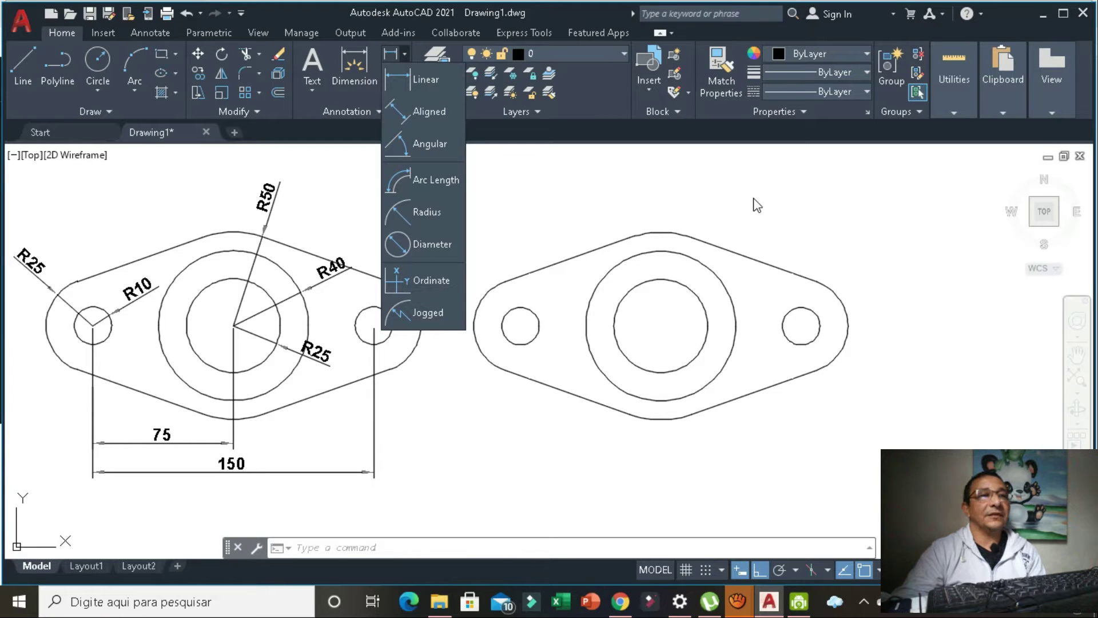
Close the dimension-type list to reveal the four-hole plate drawing and its dimensions
{"action": "left_click", "coordinate": [824, 207]}
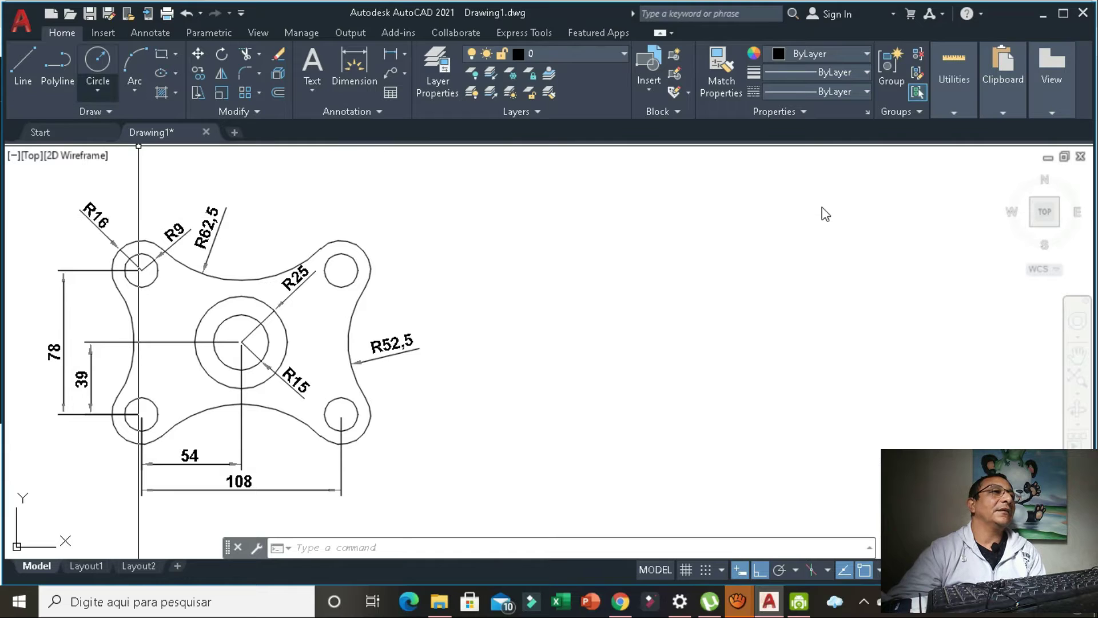
Draw a radius-9 circle right of the plate, cancelling a second circle started on it
{"action": "left_click", "coordinate": [97, 60]}
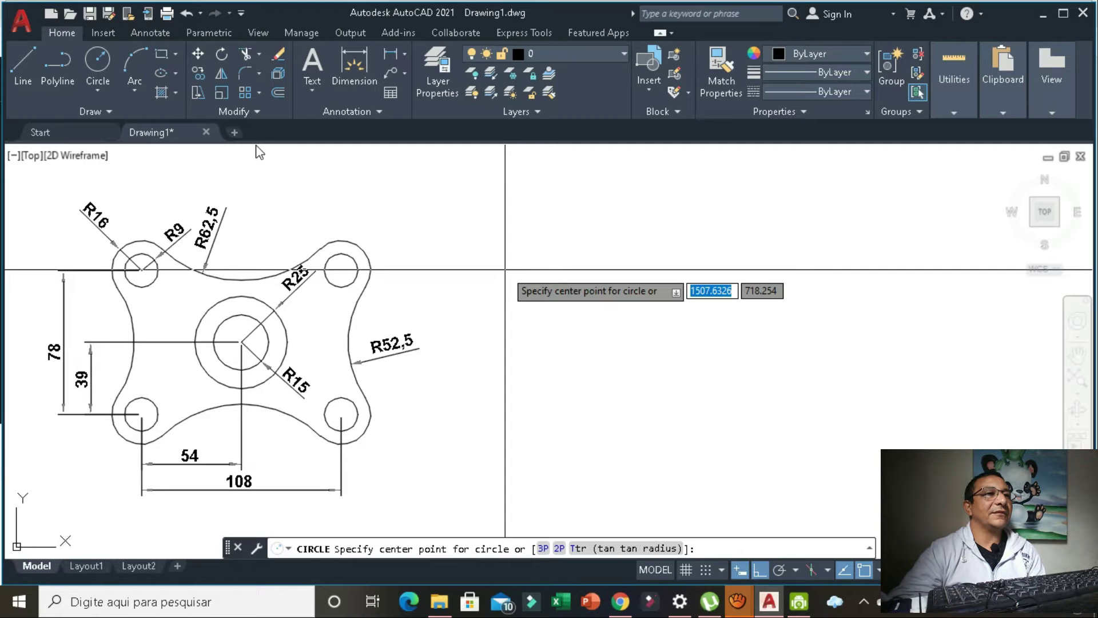
{"action": "left_click", "coordinate": [505, 269]}
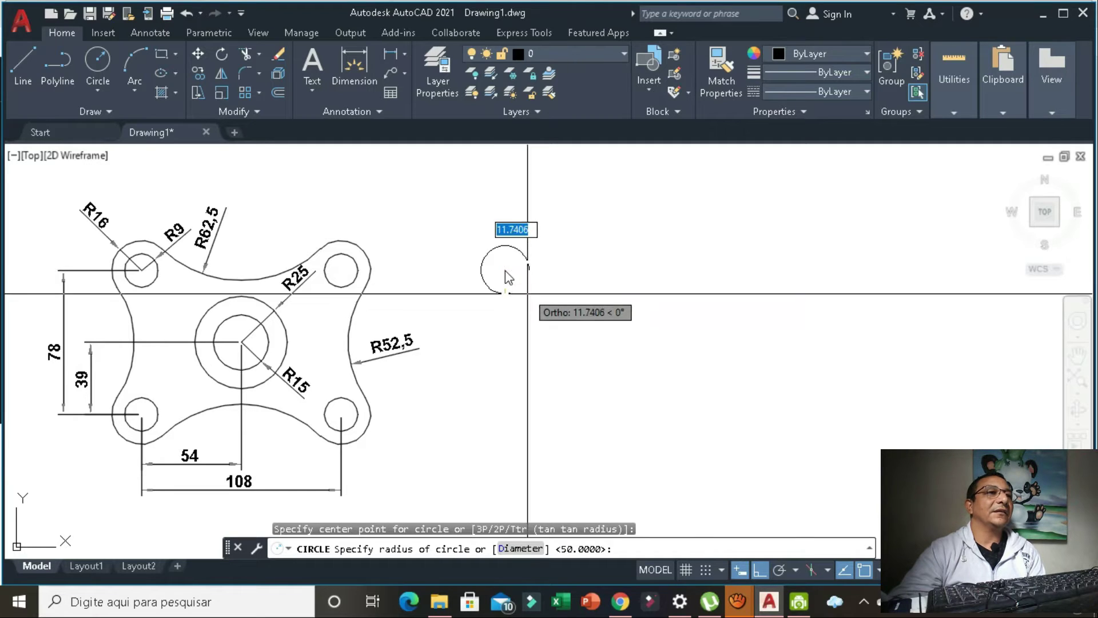
{"action": "type", "text": "9"}
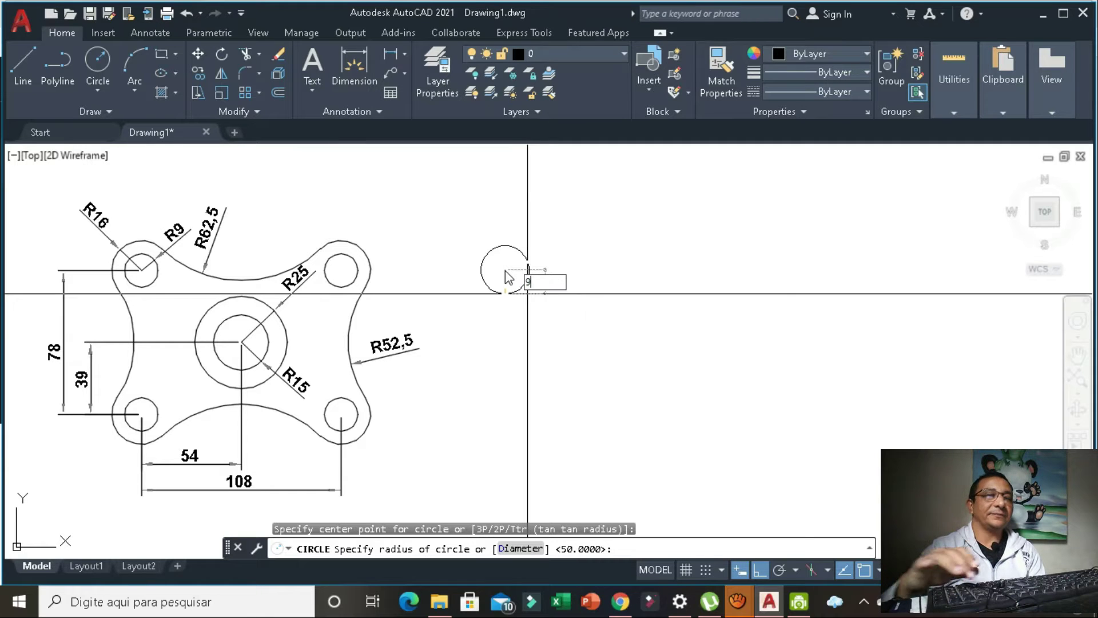
{"action": "key", "text": "Return"}
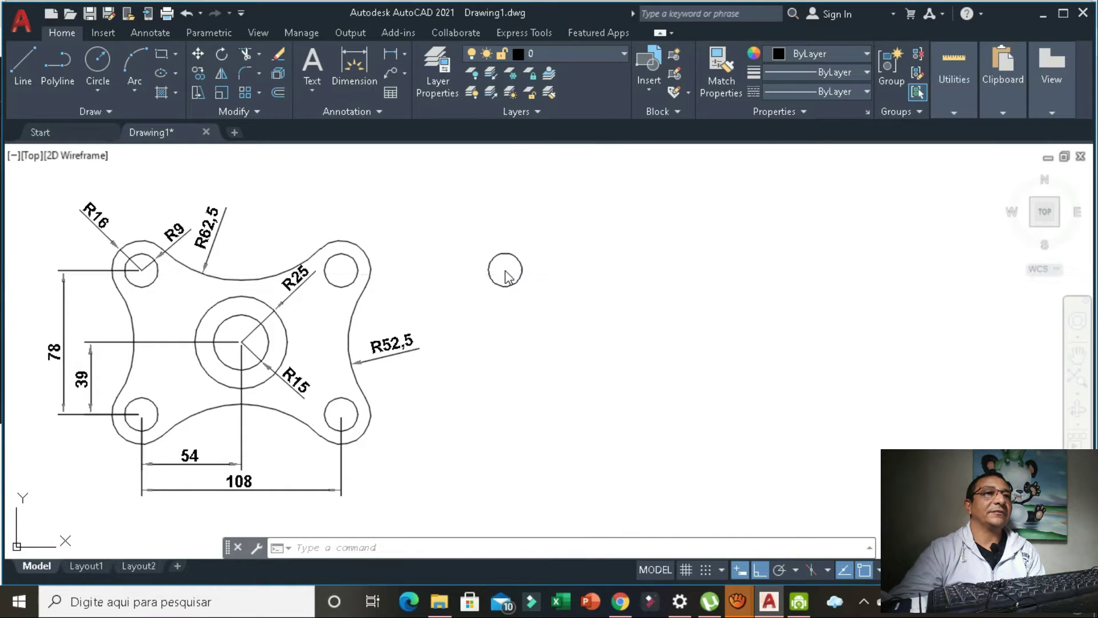
{"action": "right_click", "coordinate": [588, 283]}
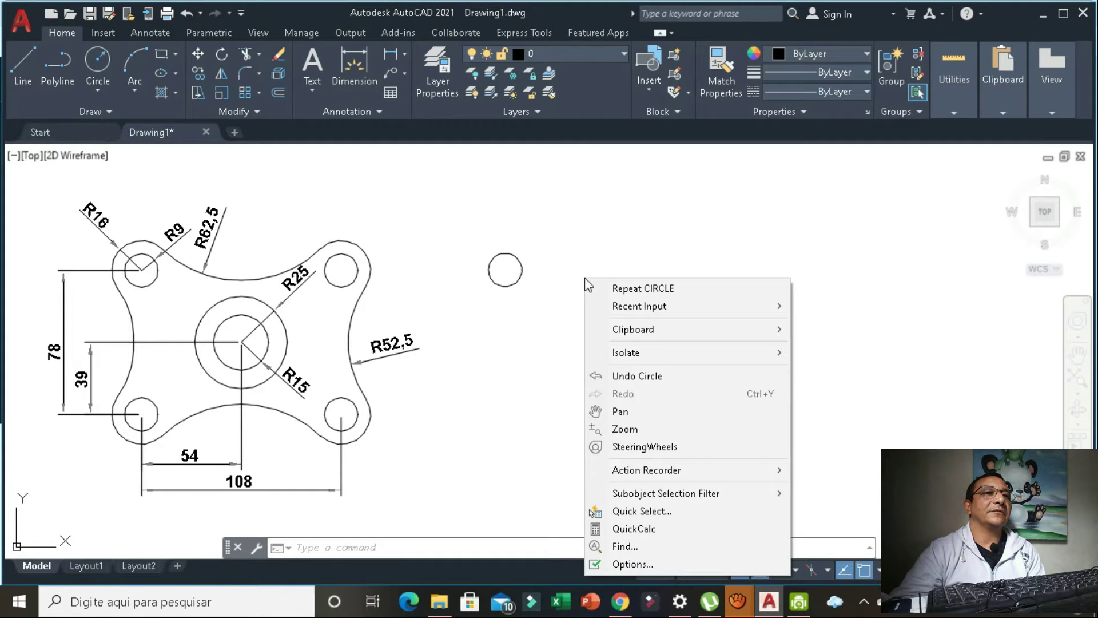
{"action": "left_click", "coordinate": [647, 289]}
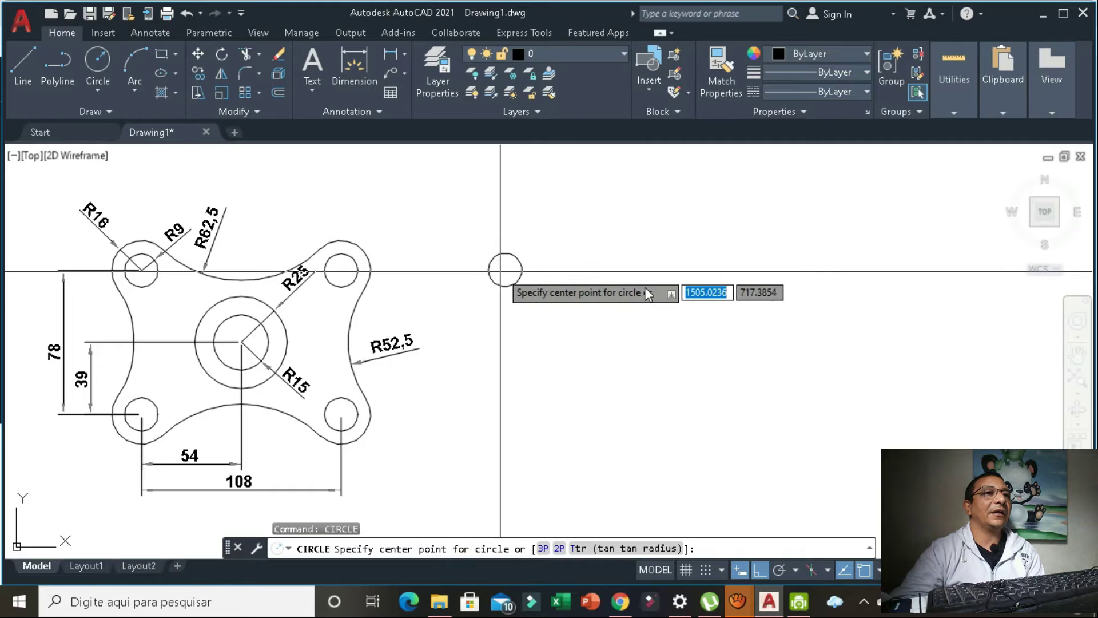
{"action": "left_click", "coordinate": [515, 284]}
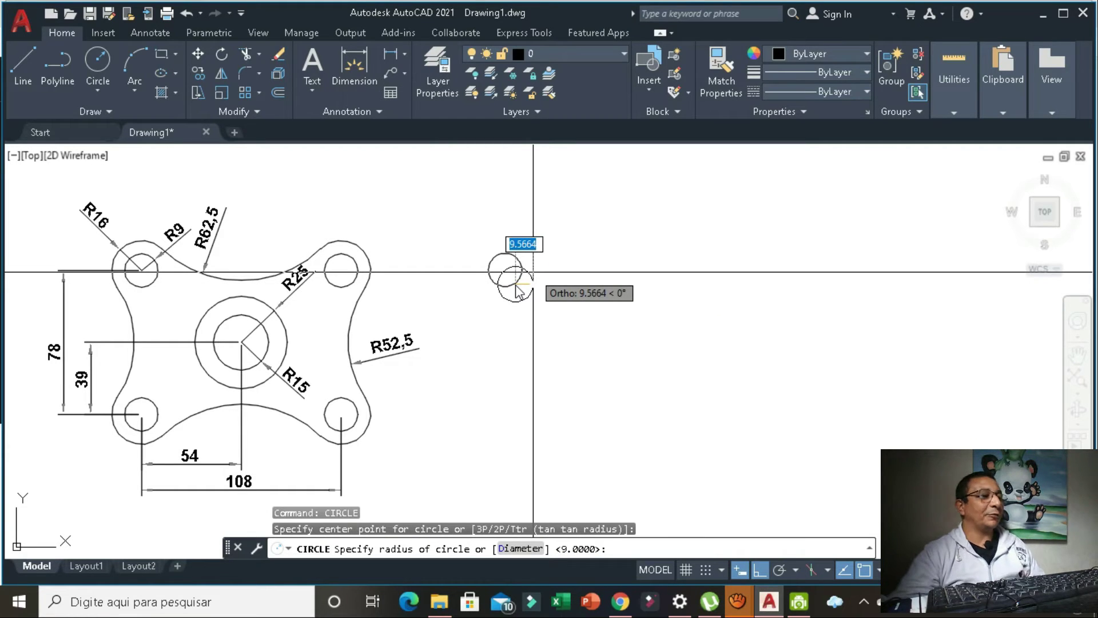
{"action": "key", "text": "Escape"}
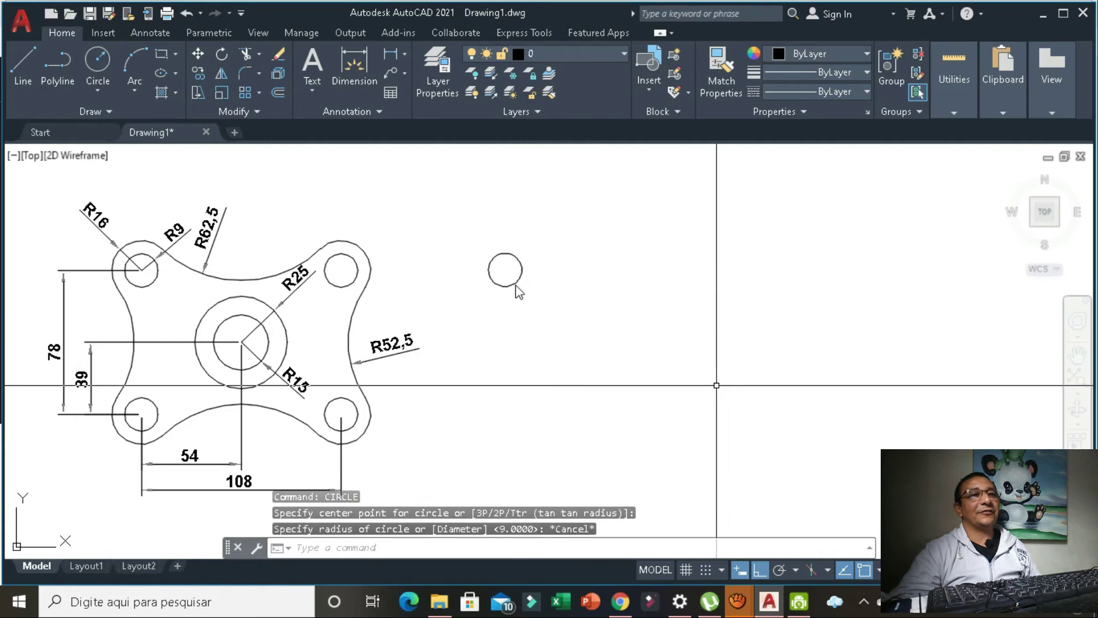
Turn object snap on using Endpoint, Midpoint, Center and Intersection, with Tangent unchecked
{"action": "left_click", "coordinate": [845, 569]}
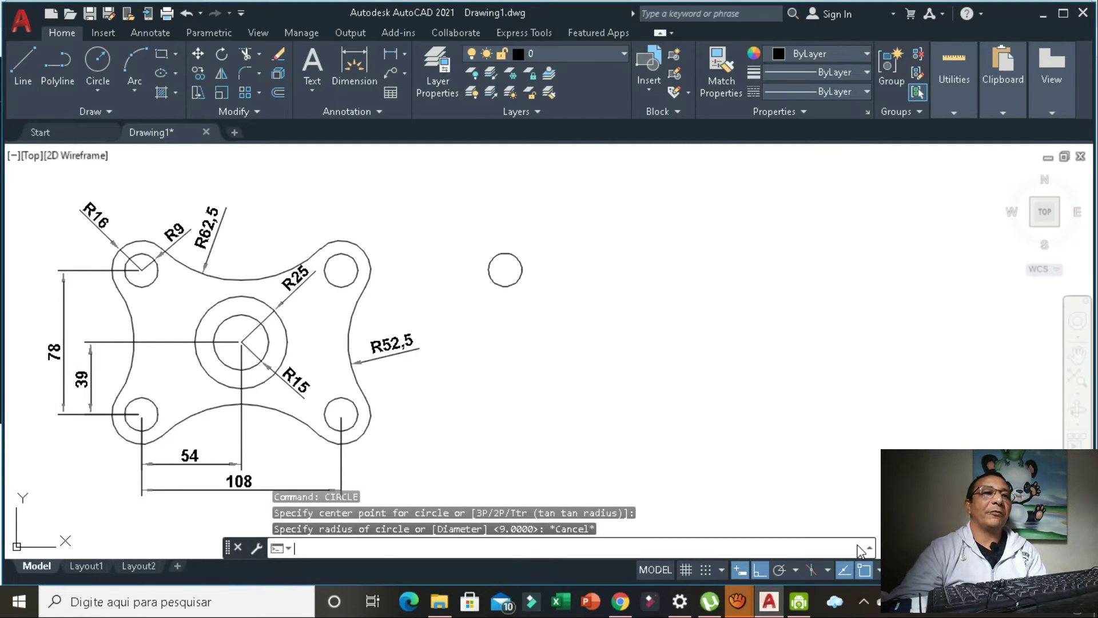
{"action": "type", "text": "os"}
{"action": "key", "text": "Return"}
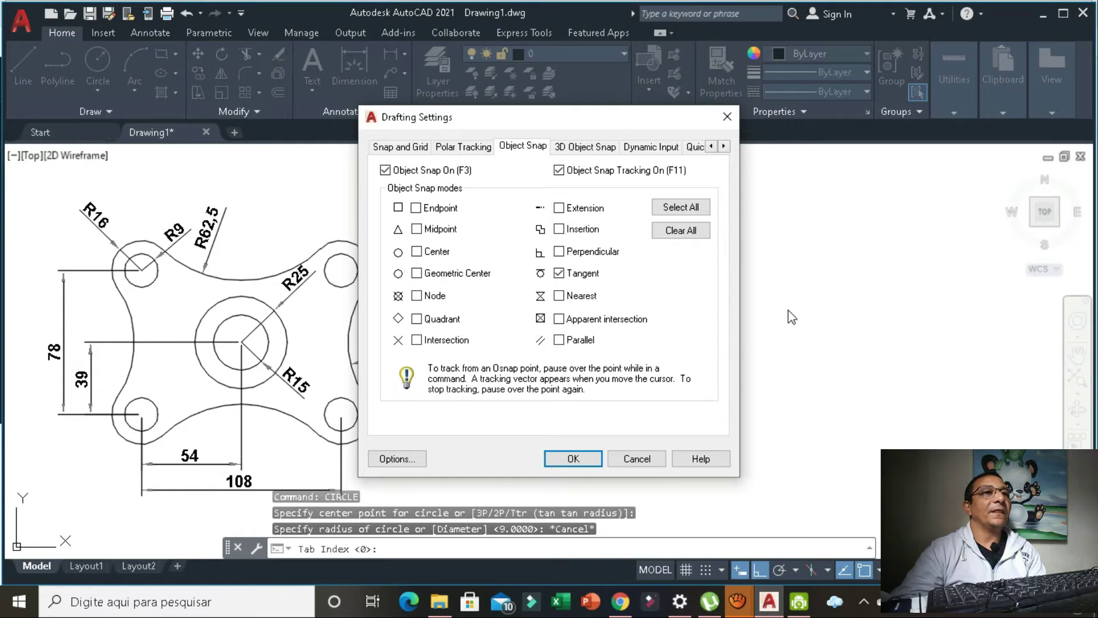
{"action": "left_click", "coordinate": [564, 276]}
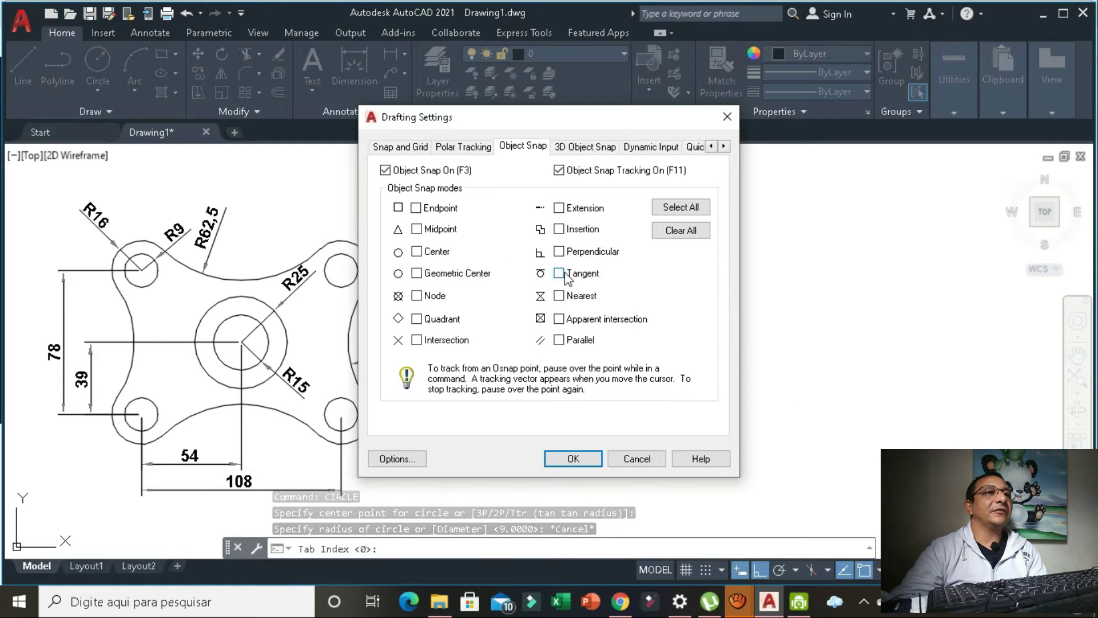
{"action": "left_click", "coordinate": [422, 210]}
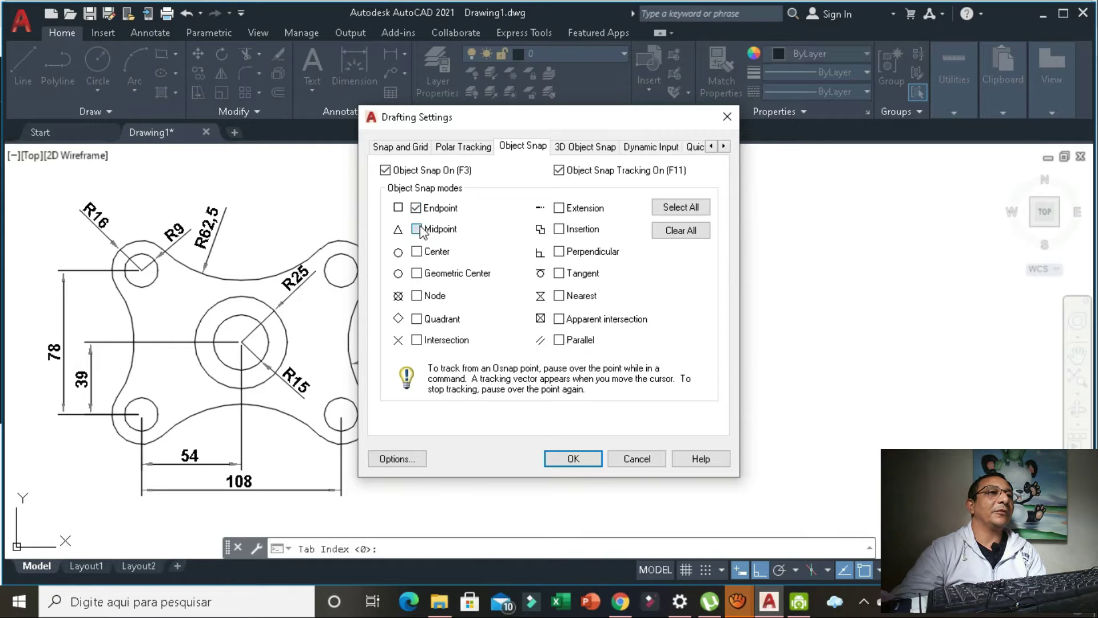
{"action": "left_click", "coordinate": [417, 230]}
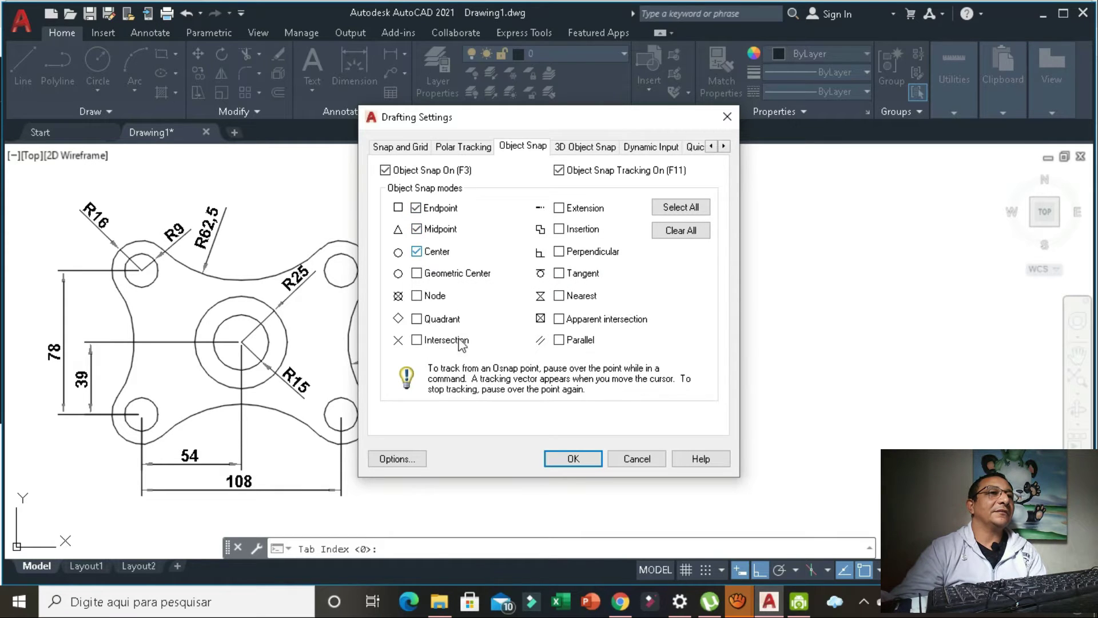
{"action": "left_click", "coordinate": [417, 340]}
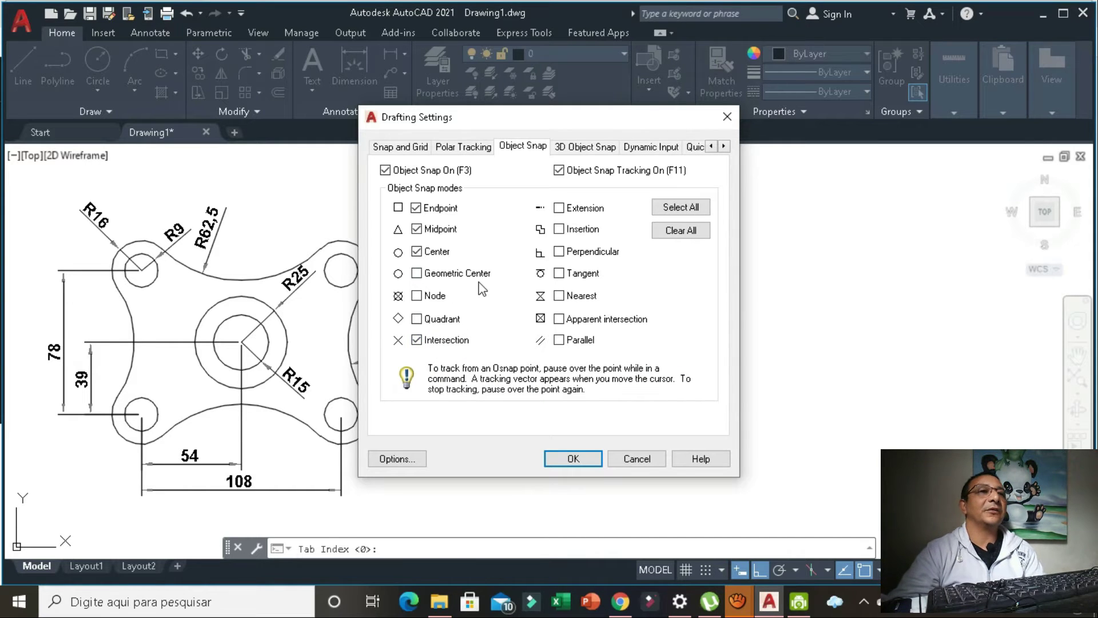
{"action": "left_click", "coordinate": [574, 459]}
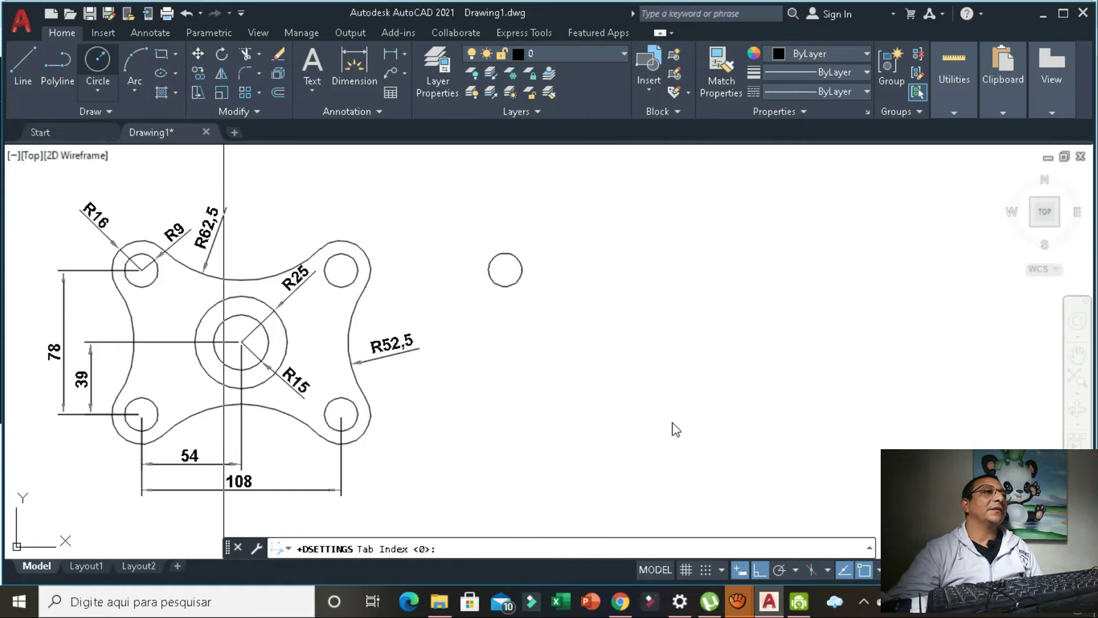
Draw a radius-16 circle centred on the radius-9 circle's centre
{"action": "left_click", "coordinate": [98, 60]}
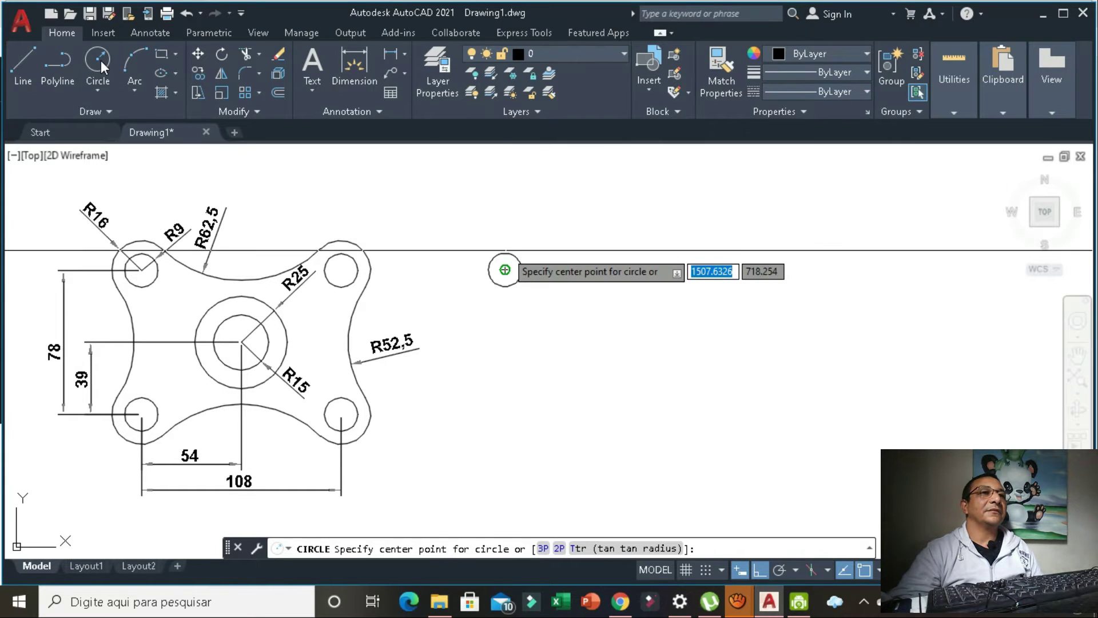
{"action": "left_click", "coordinate": [505, 270]}
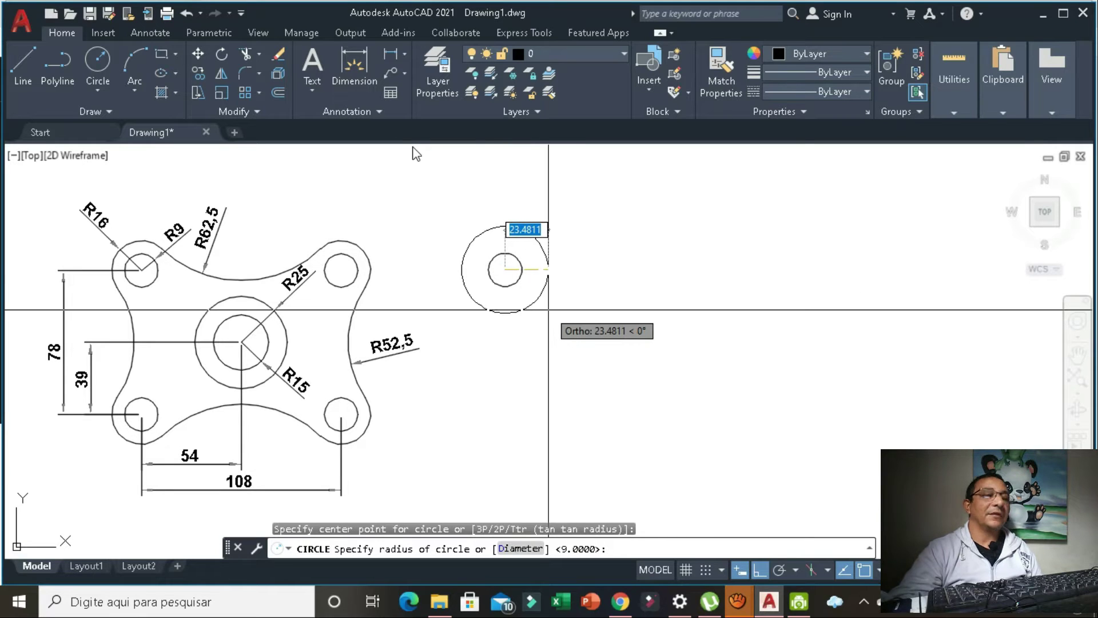
{"action": "type", "text": "16"}
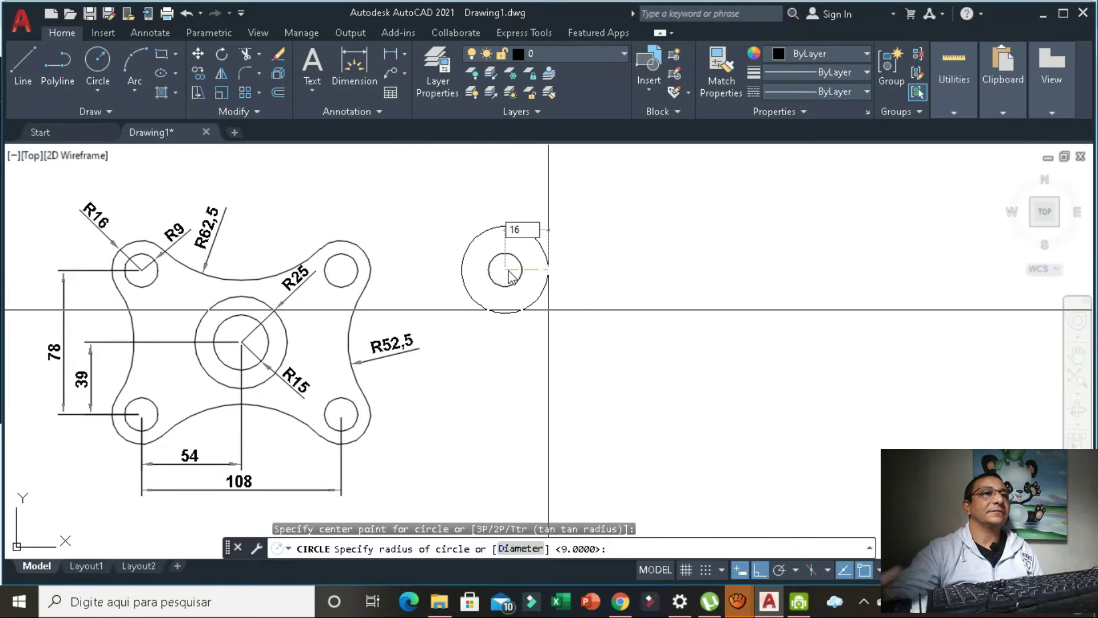
{"action": "key", "text": "Return"}
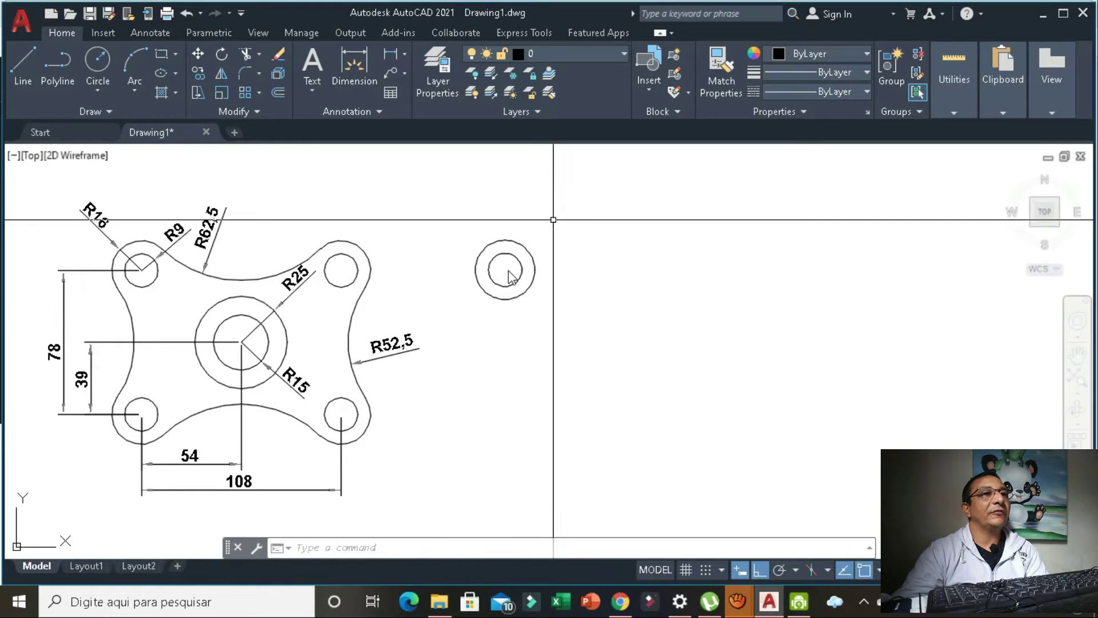
{"action": "left_click", "coordinate": [555, 220]}
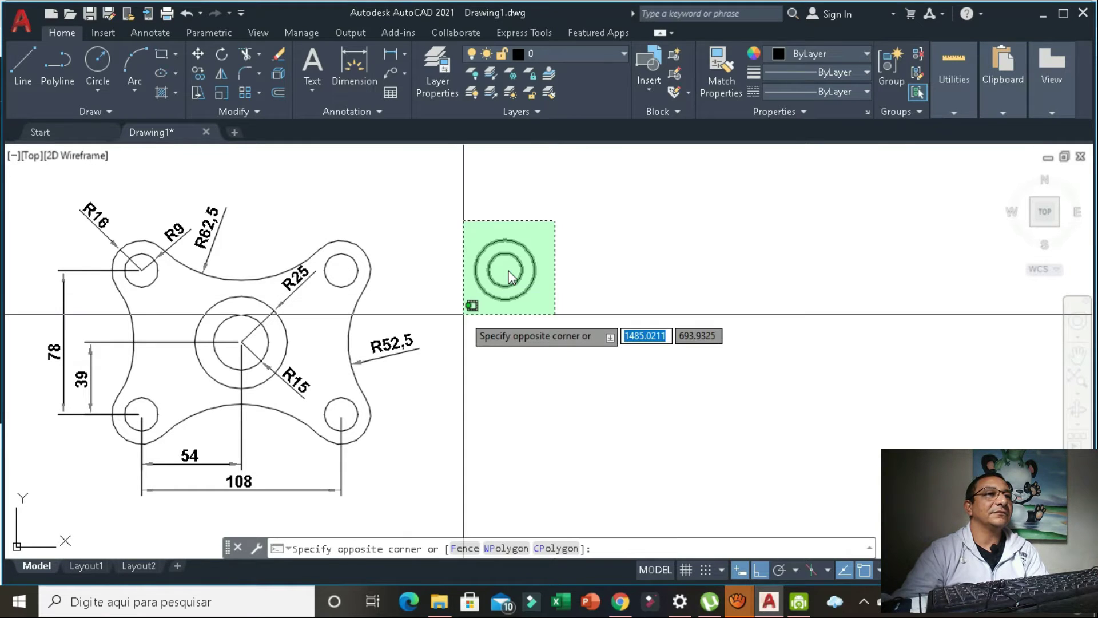
Copy the radius-16 and radius-9 circle pair 108 units to the right, with Ortho on
{"action": "left_click", "coordinate": [463, 314]}
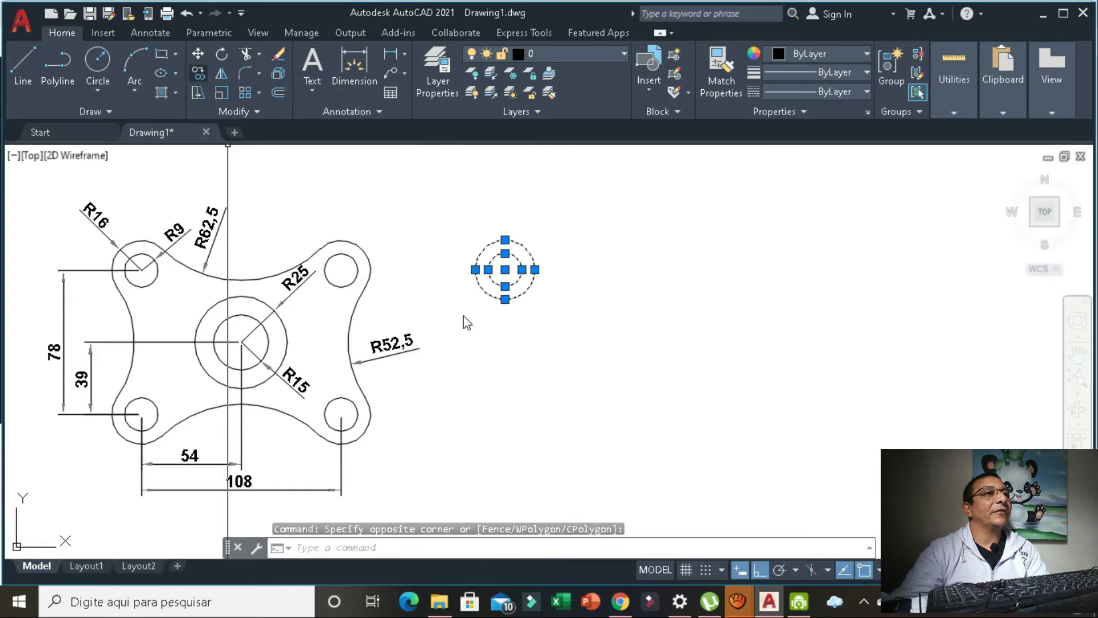
{"action": "left_click", "coordinate": [198, 73]}
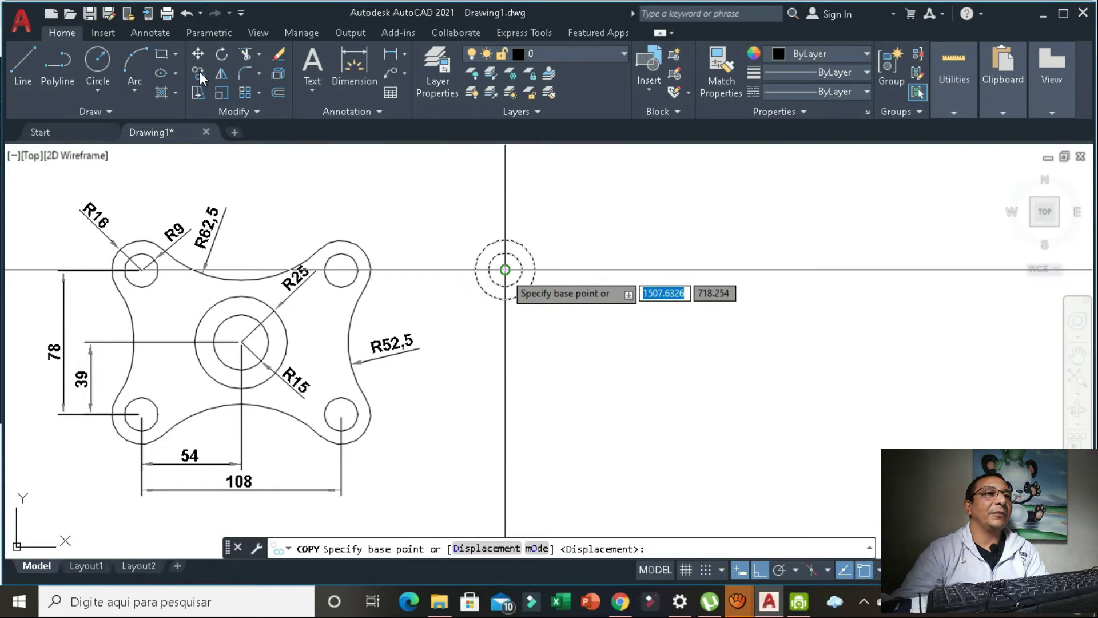
{"action": "left_click", "coordinate": [505, 270]}
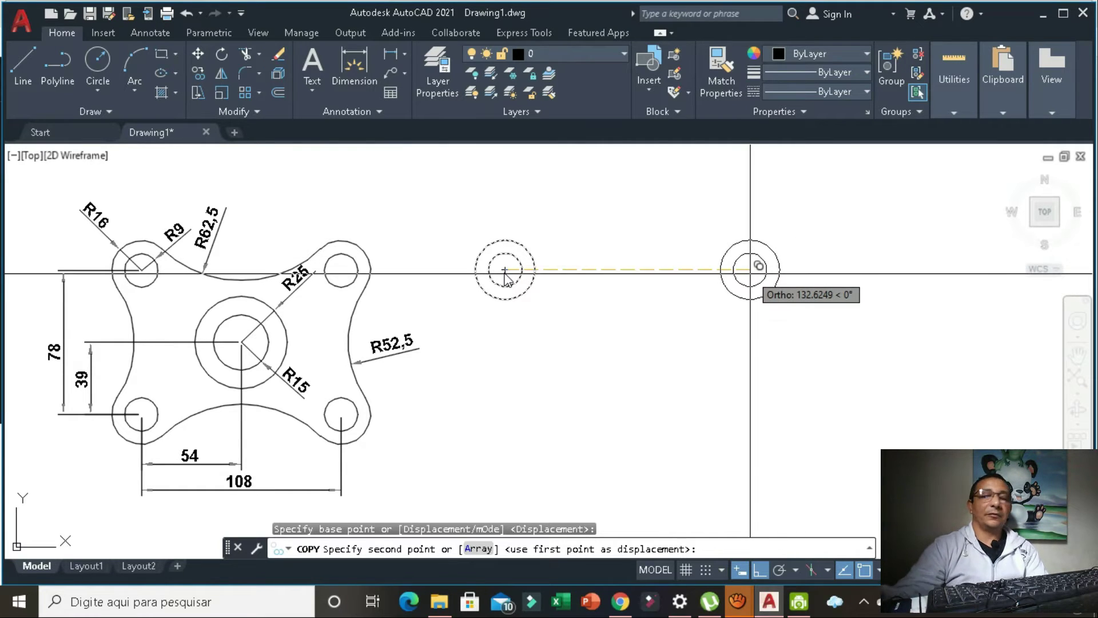
{"action": "type", "text": "108"}
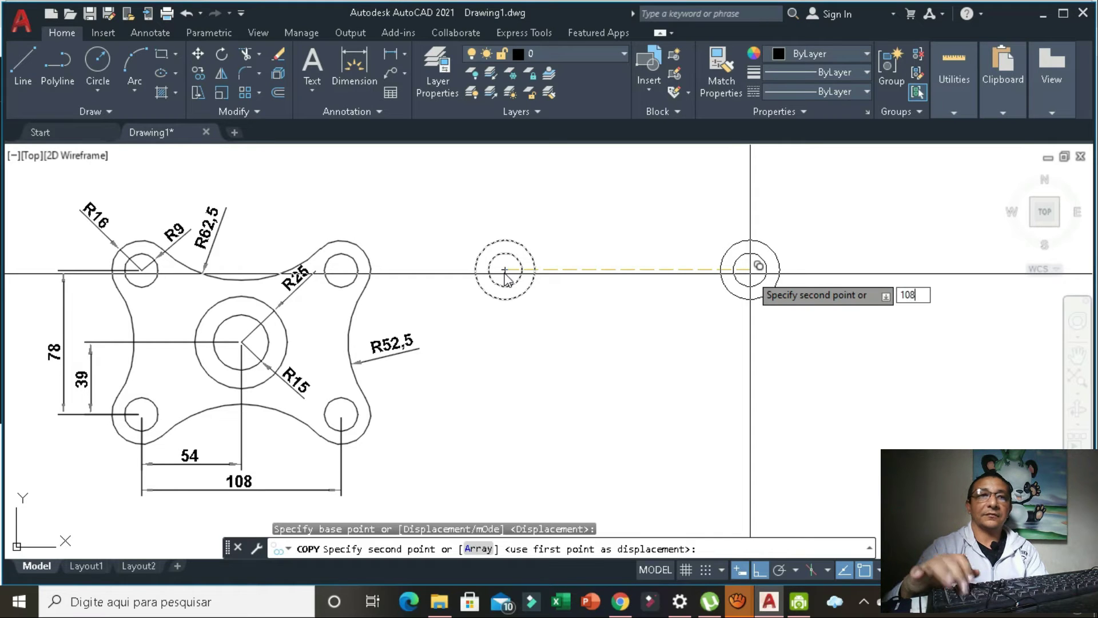
{"action": "key", "text": "Return"}
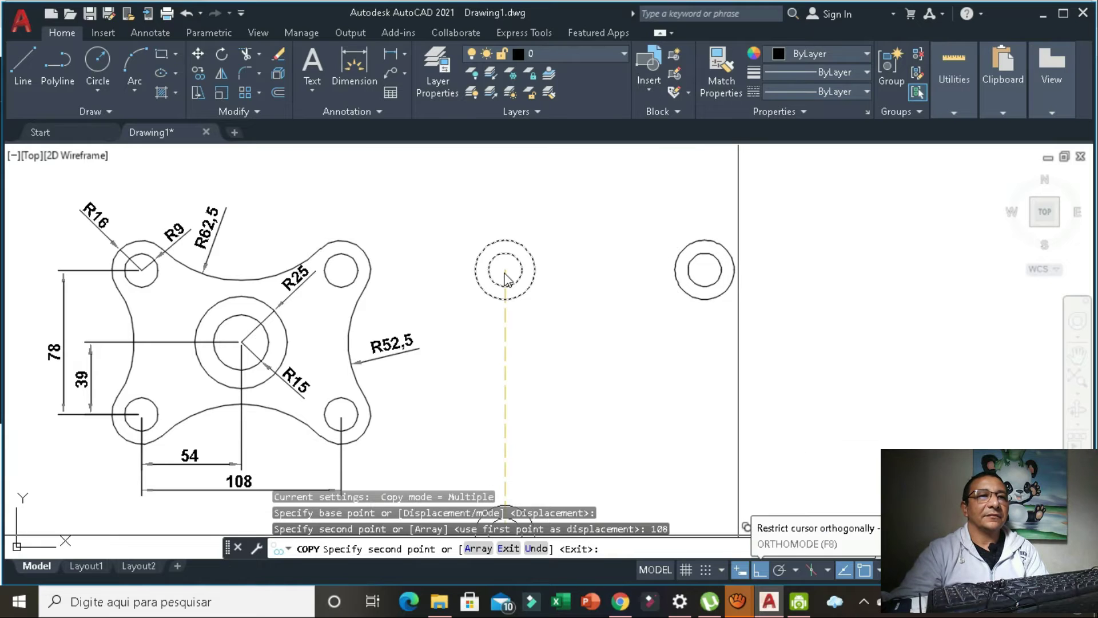
{"action": "left_click", "coordinate": [759, 569]}
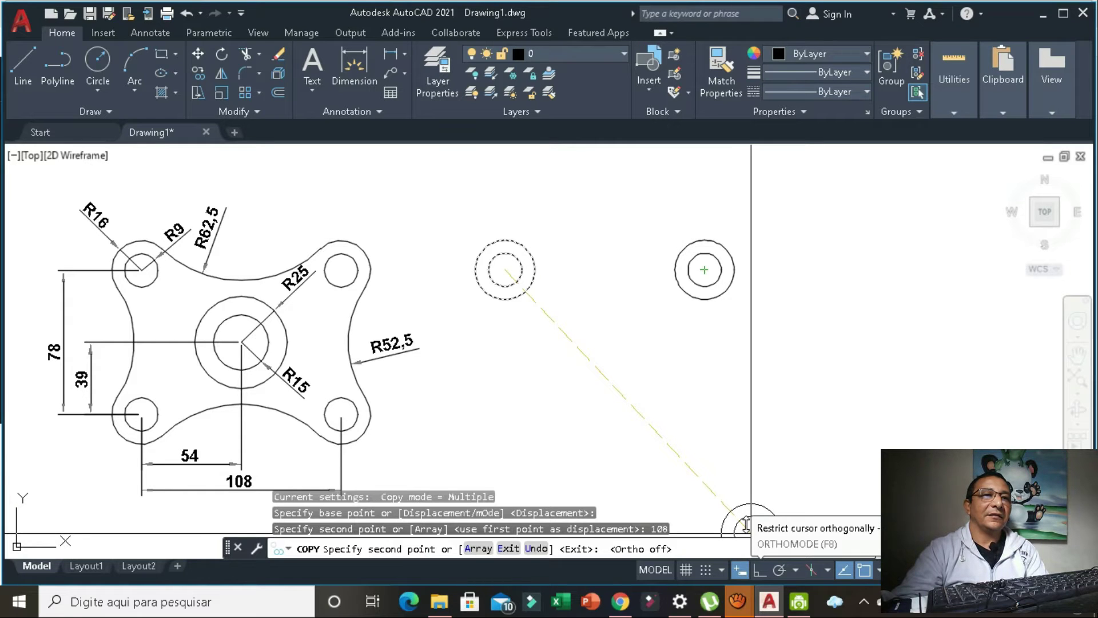
{"action": "key", "text": "F8"}
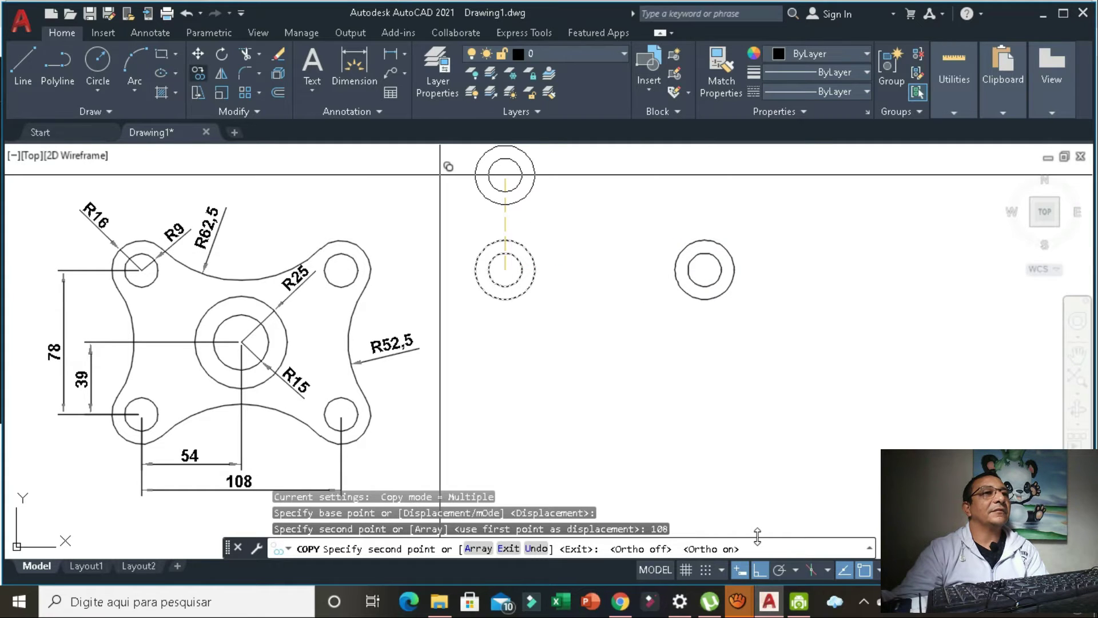
{"action": "key", "text": "Escape"}
{"action": "key", "text": "Return"}
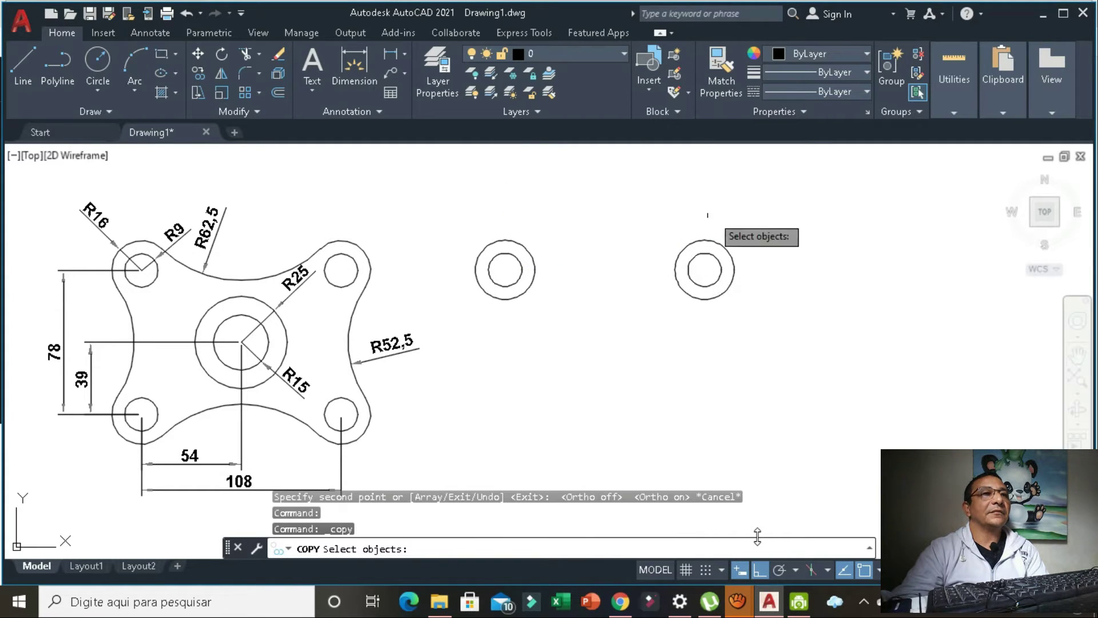
Copy the right-hand circle pair 78 units straight down from its centre
{"action": "key", "text": "Escape"}
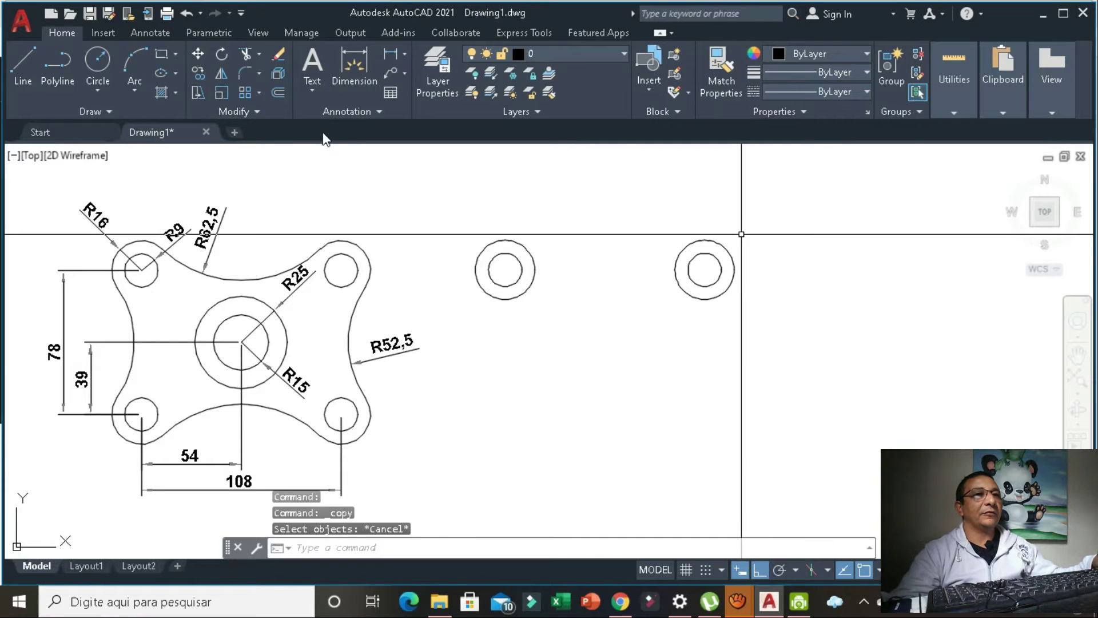
{"action": "left_click", "coordinate": [760, 220]}
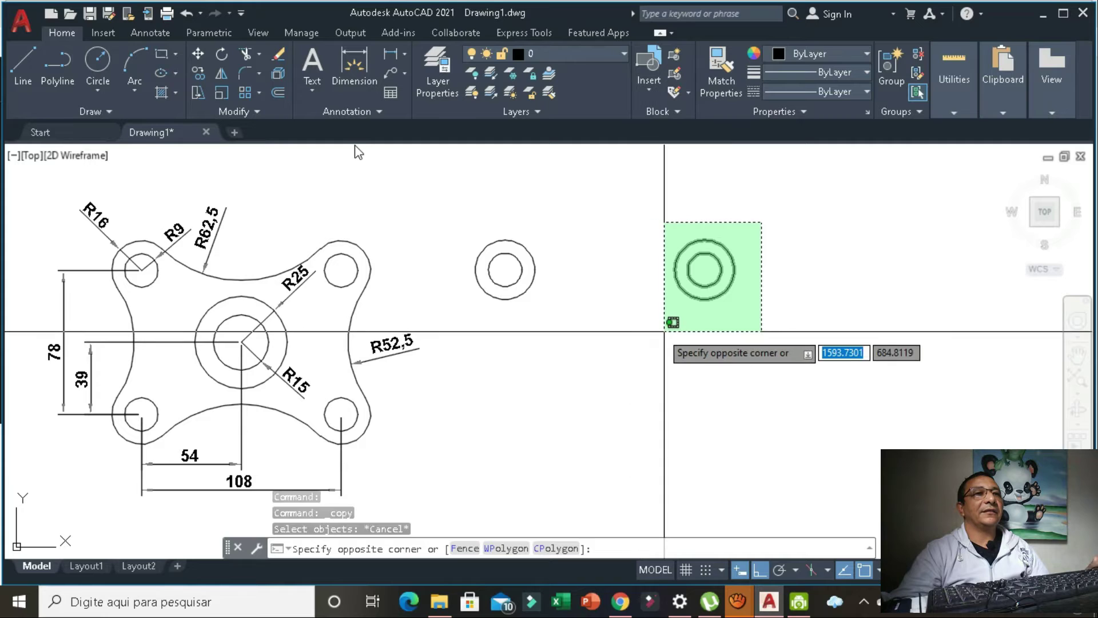
{"action": "left_click", "coordinate": [653, 320]}
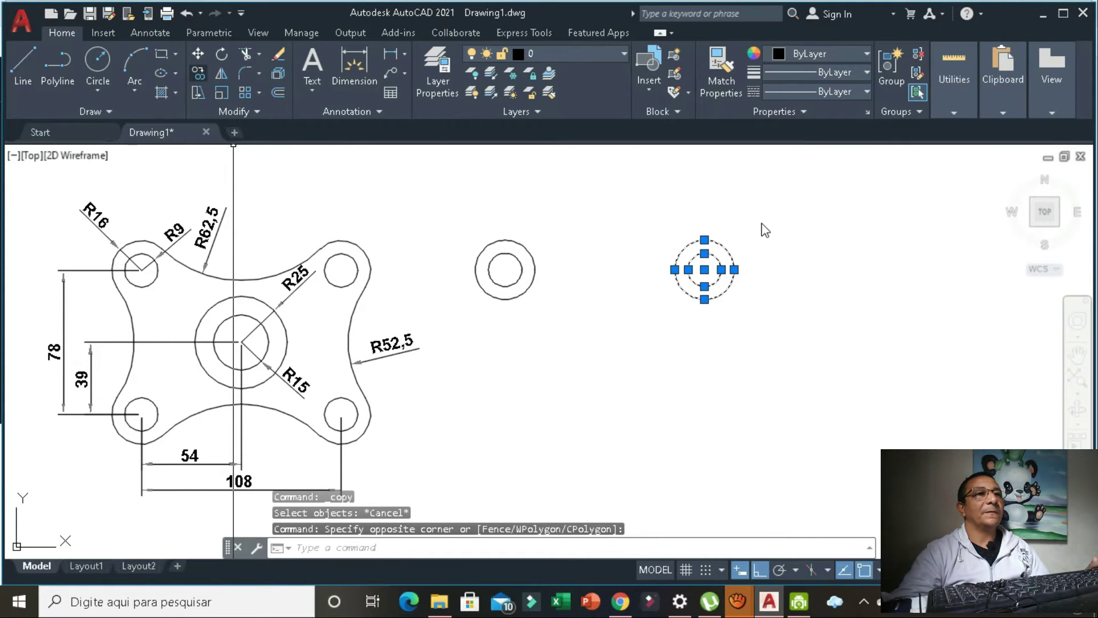
{"action": "key", "text": "Return"}
{"action": "left_click", "coordinate": [704, 270]}
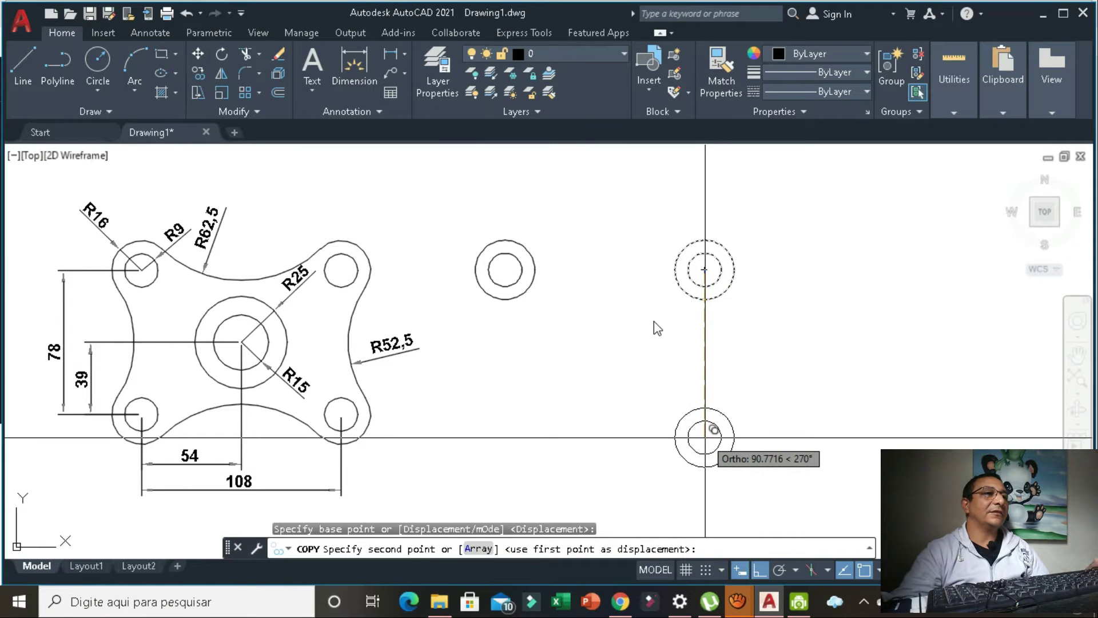
{"action": "type", "text": "78"}
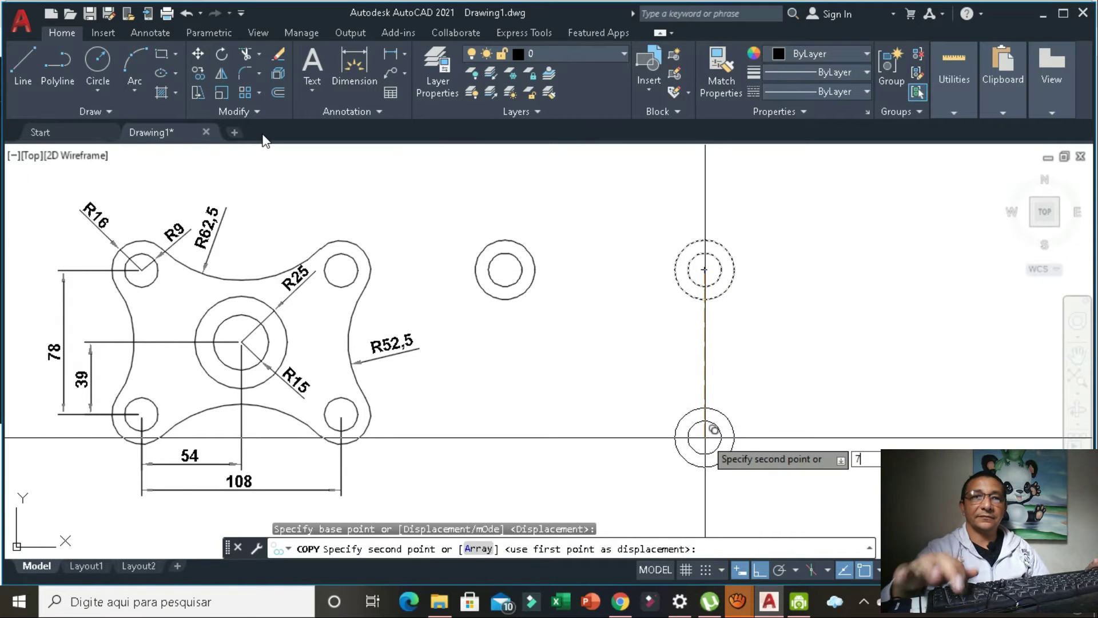
{"action": "key", "text": "Return"}
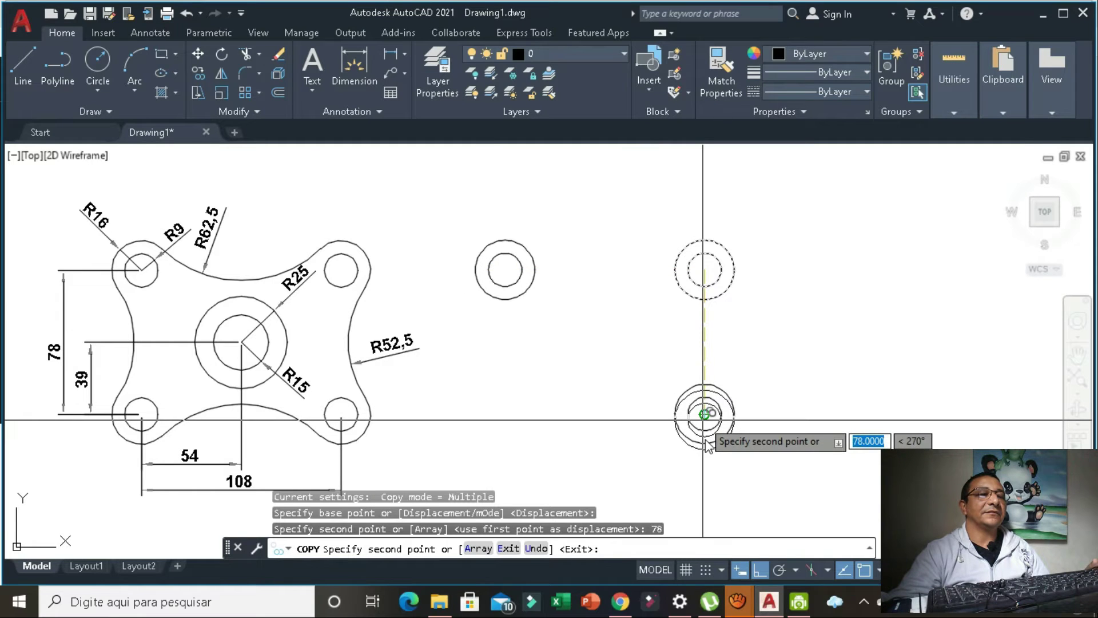
{"action": "key", "text": "Escape"}
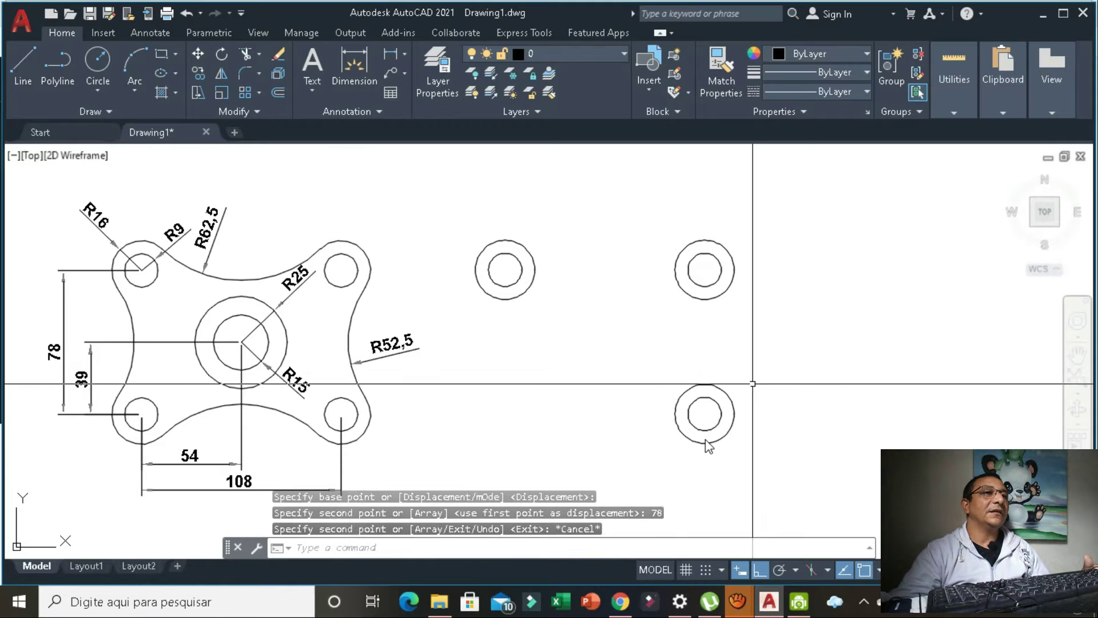
{"action": "left_click_drag", "start_coordinate": [759, 379], "coordinate": [775, 374]}
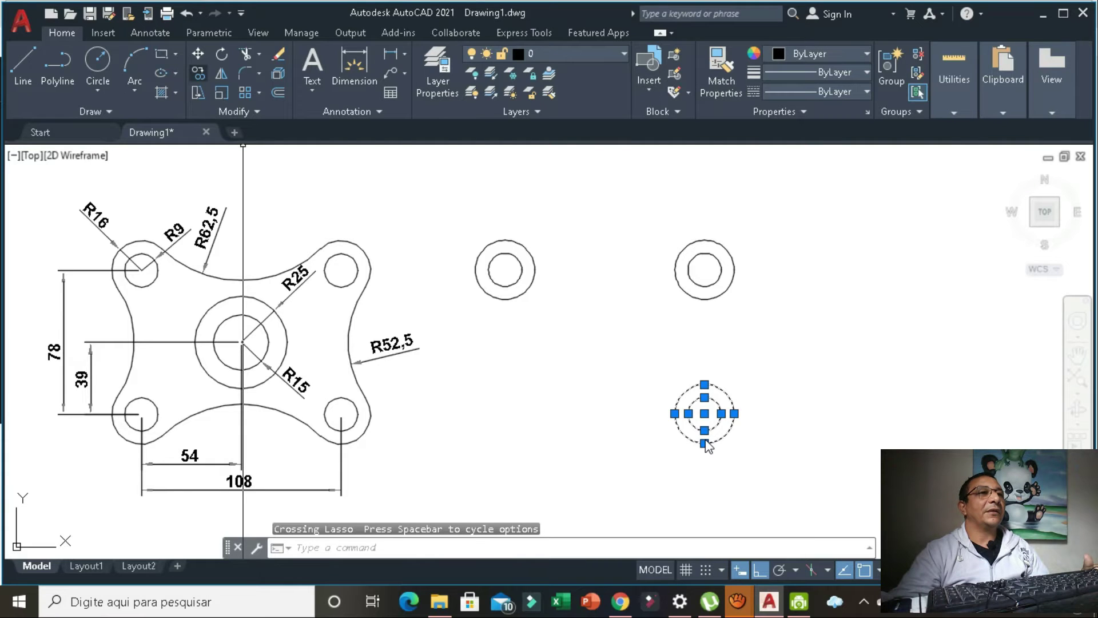
Copy the lower-right circle pair 108 units left using CO, completing the four-hole rectangle
{"action": "type", "text": "co"}
{"action": "key", "text": "Return"}
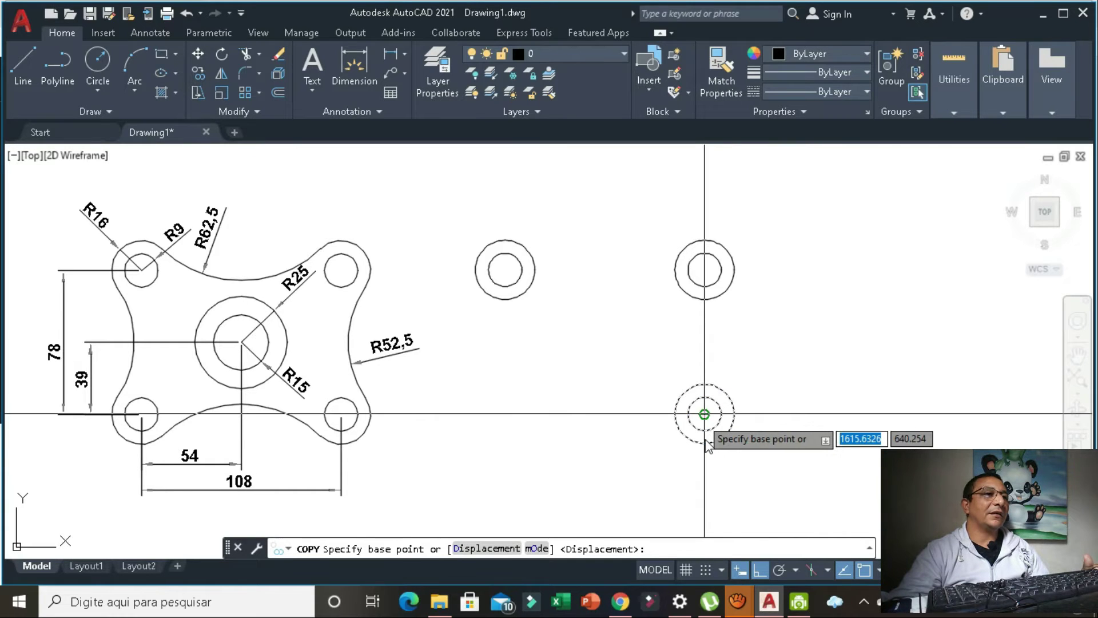
{"action": "left_click", "coordinate": [704, 414]}
{"action": "type", "text": "10"}
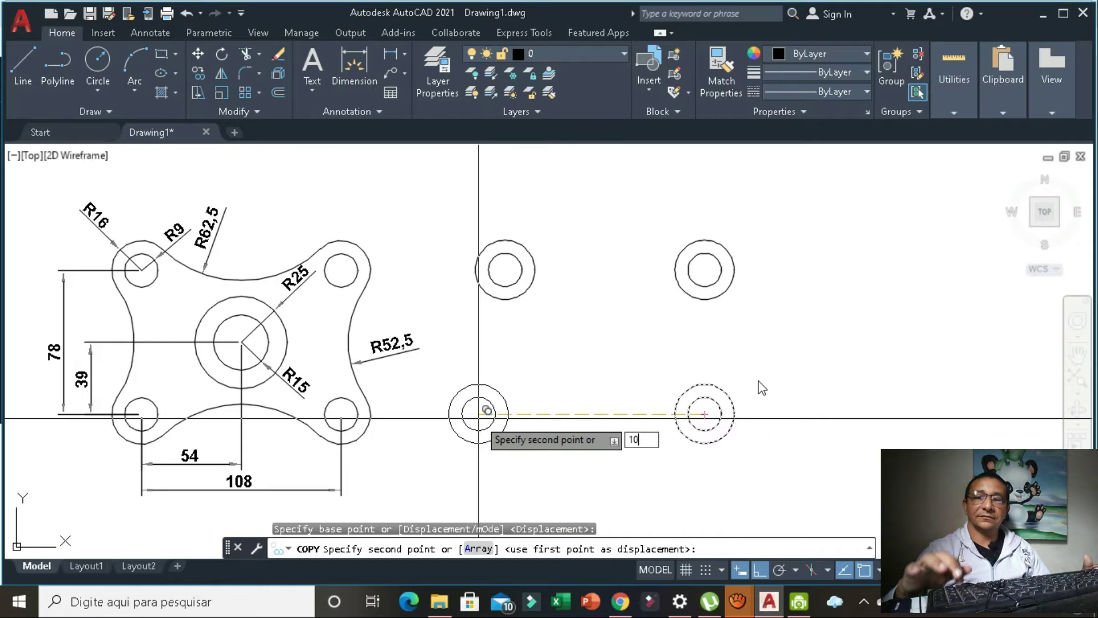
{"action": "type", "text": "8"}
{"action": "key", "text": "Return"}
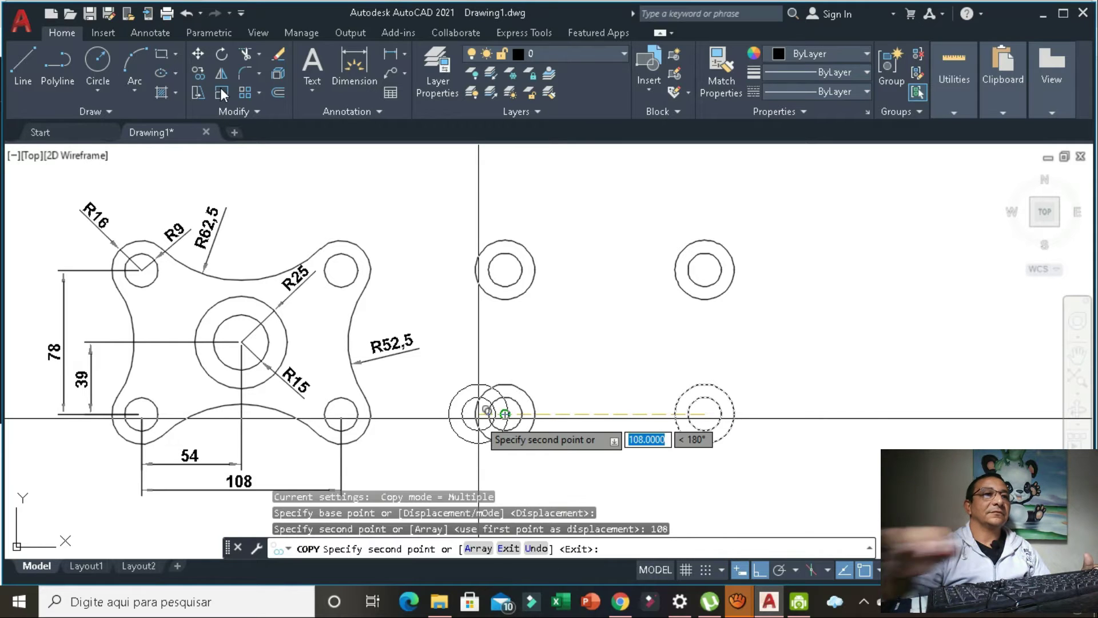
{"action": "key", "text": "Escape"}
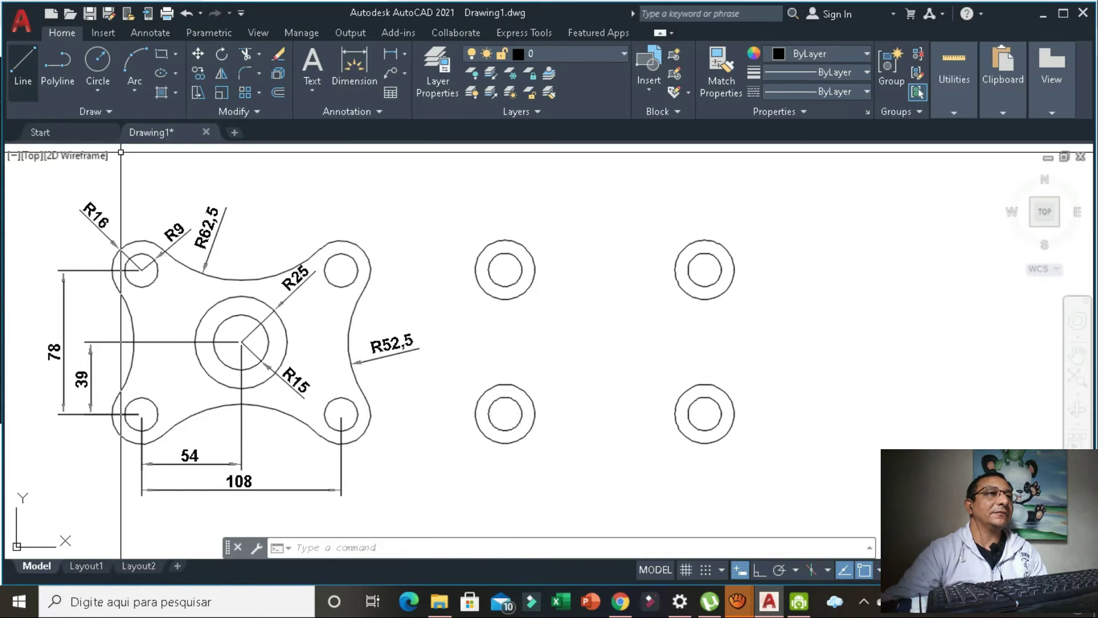
Draw a diagonal construction line from the lower-left to the upper-right hole centre
{"action": "left_click", "coordinate": [23, 66]}
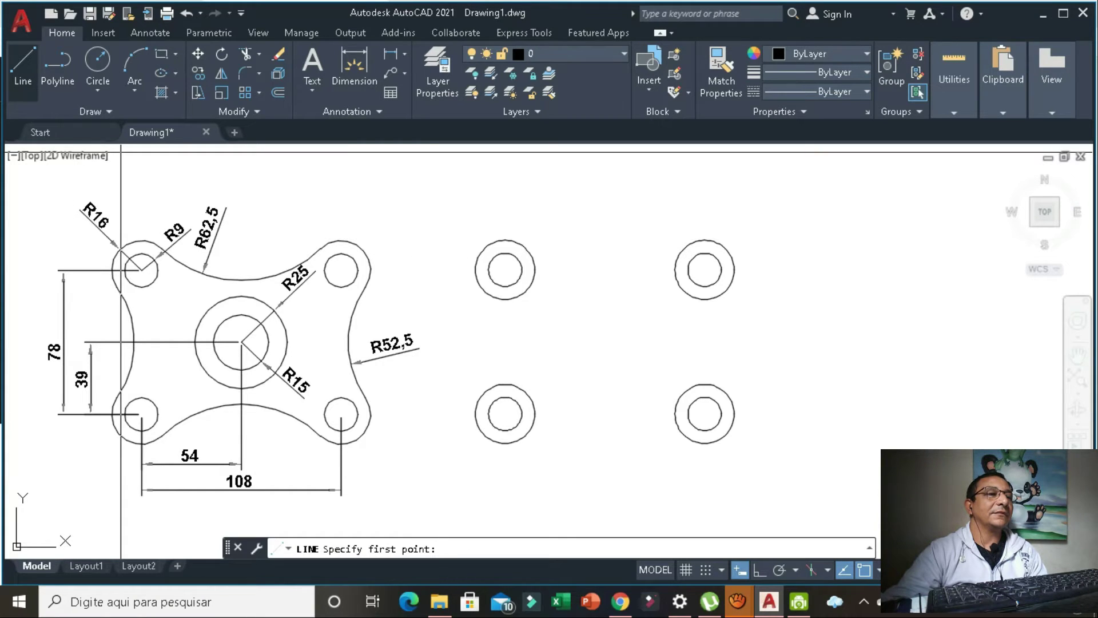
{"action": "left_click", "coordinate": [505, 414]}
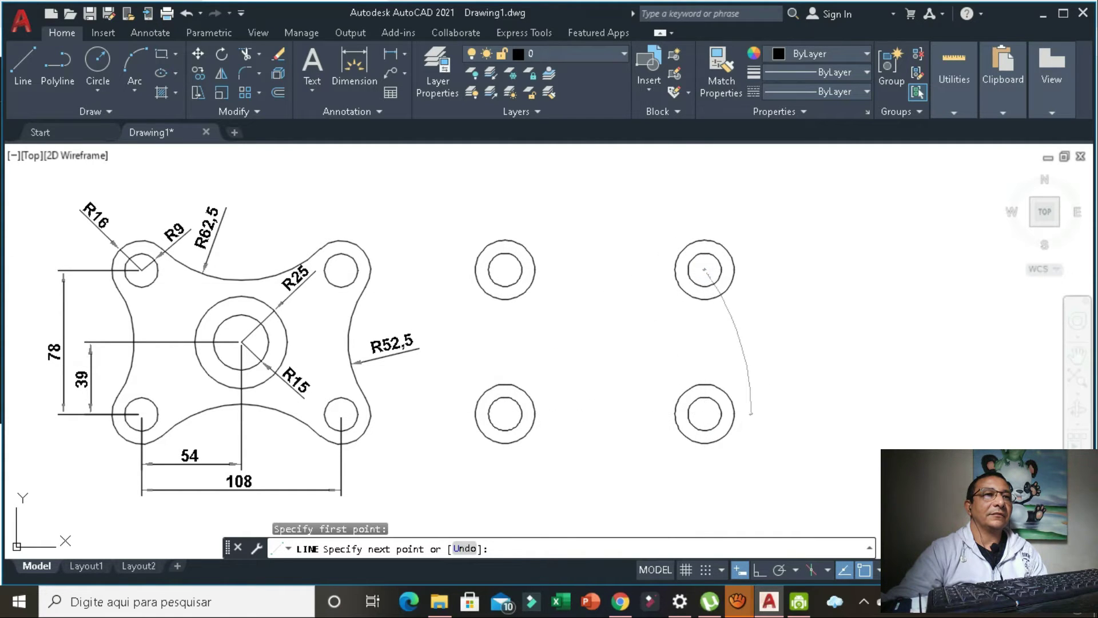
{"action": "left_click", "coordinate": [704, 269]}
{"action": "key", "text": "Escape"}
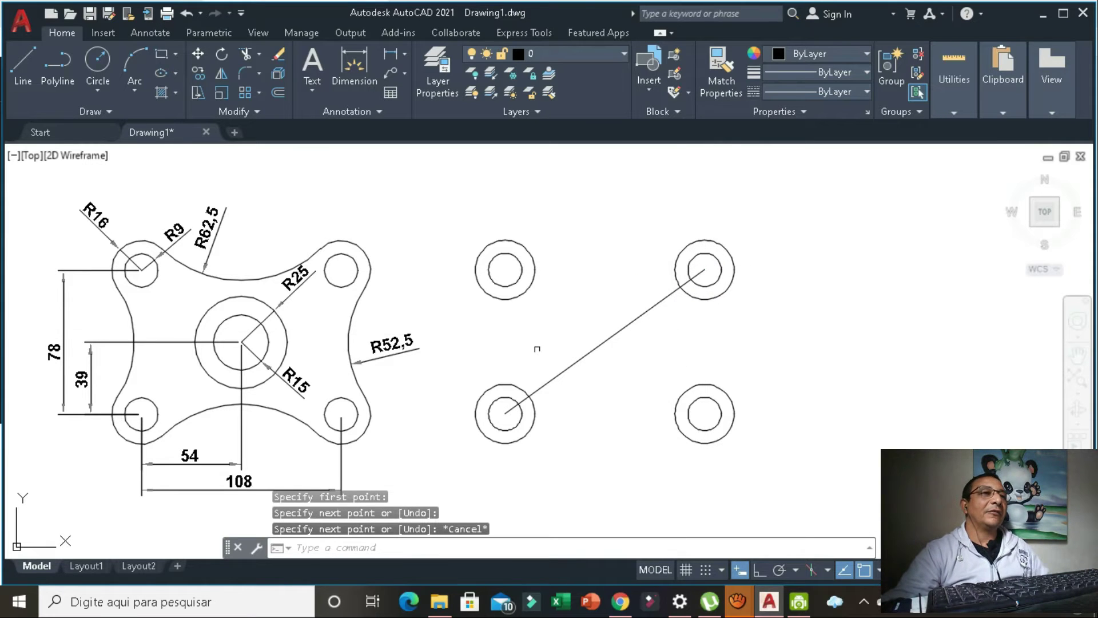
Draw a radius-15 circle at the diagonal's midpoint, then delete the diagonal line
{"action": "left_click", "coordinate": [98, 63]}
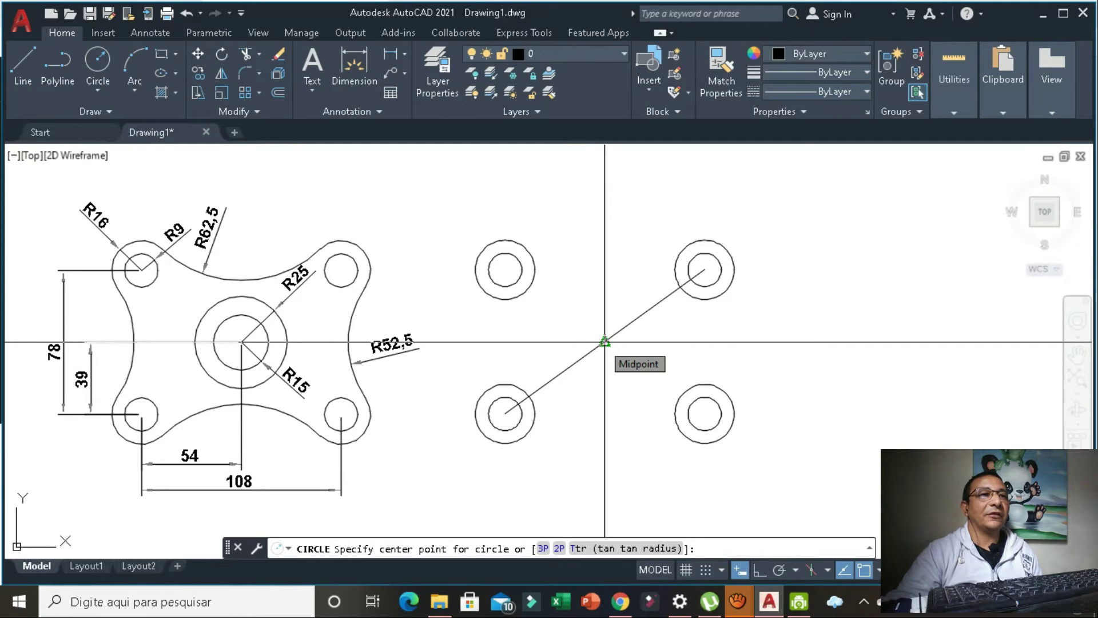
{"action": "left_click", "coordinate": [605, 342]}
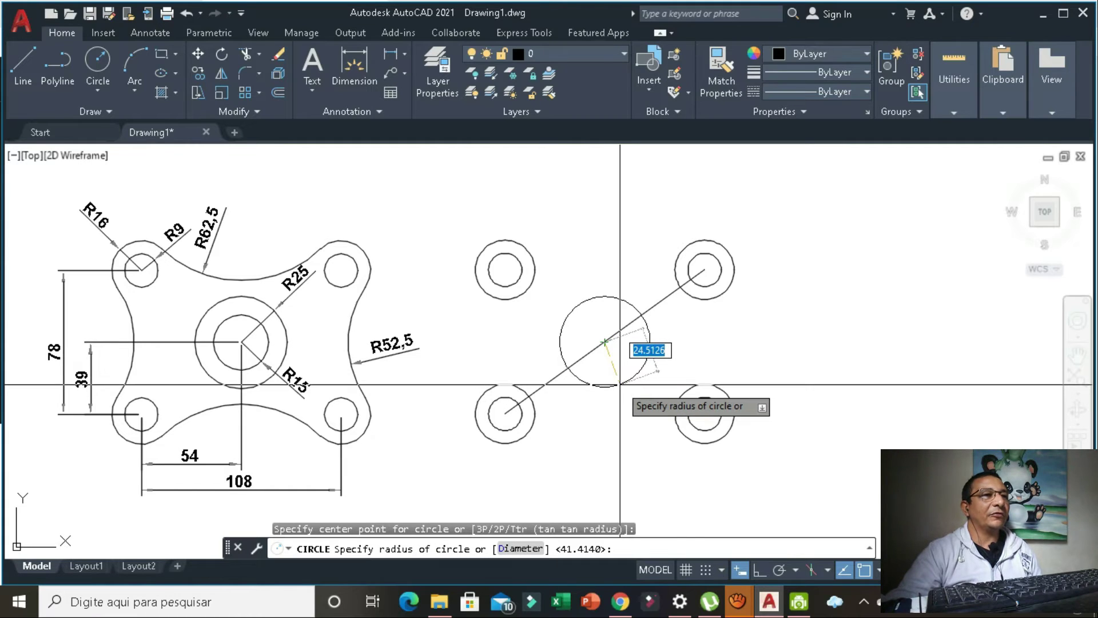
{"action": "type", "text": "15"}
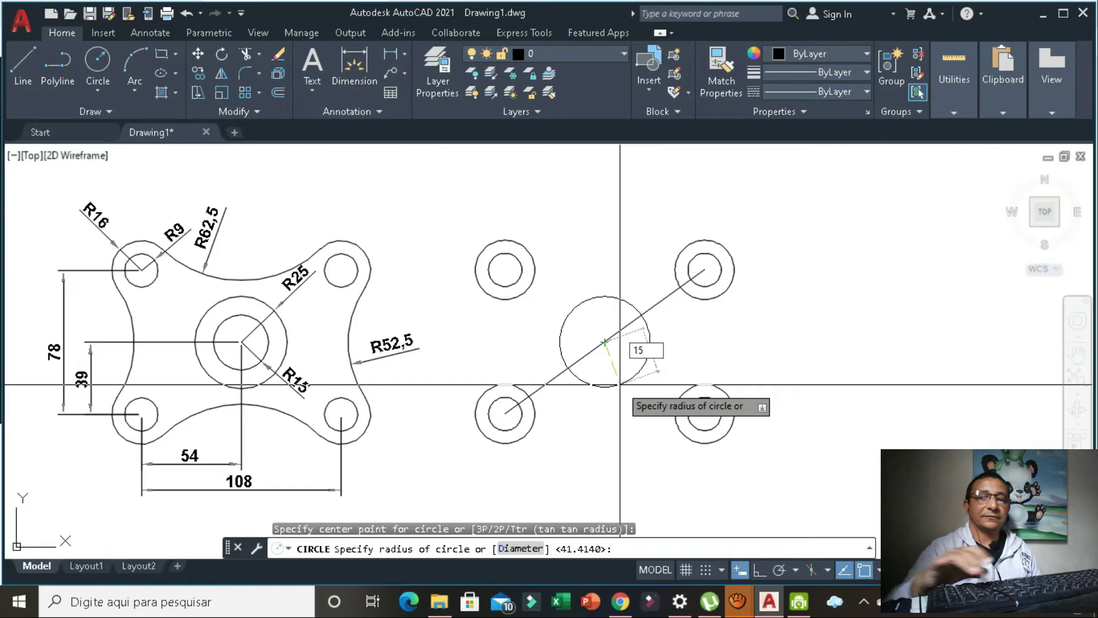
{"action": "key", "text": "Return"}
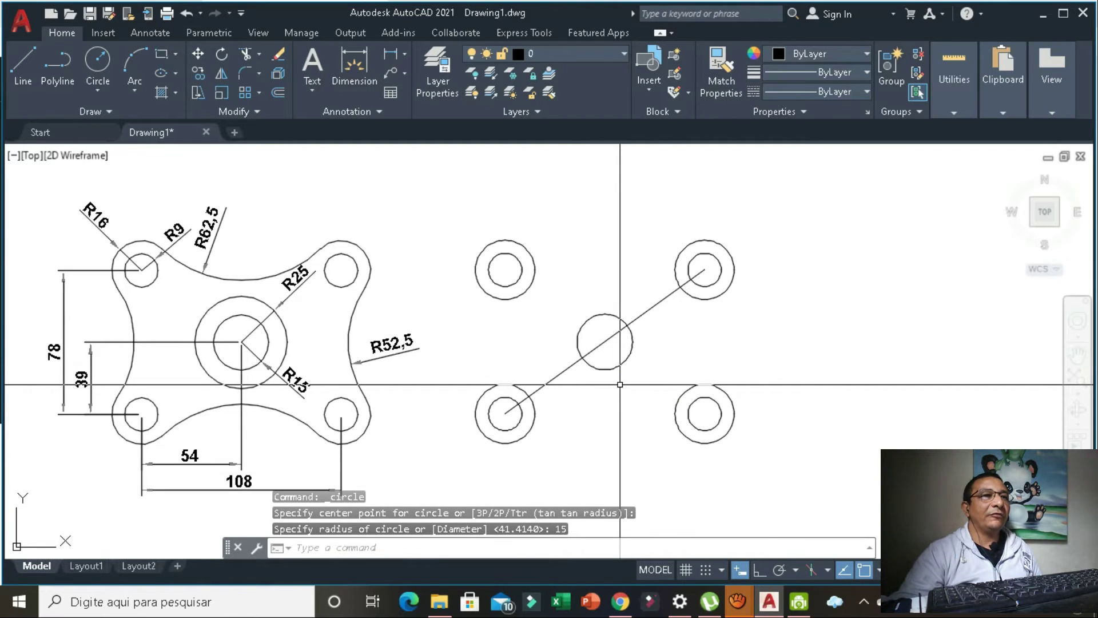
{"action": "left_click", "coordinate": [665, 298]}
{"action": "key", "text": "Delete"}
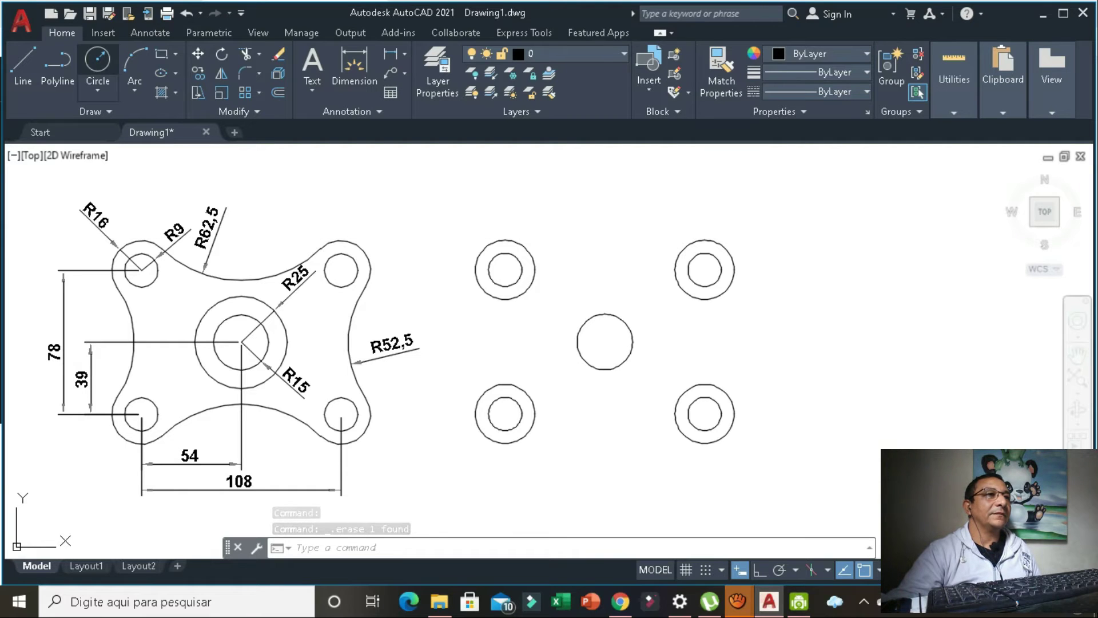
Draw a radius-25 circle concentric with the central radius-15 circle
{"action": "left_click", "coordinate": [97, 62]}
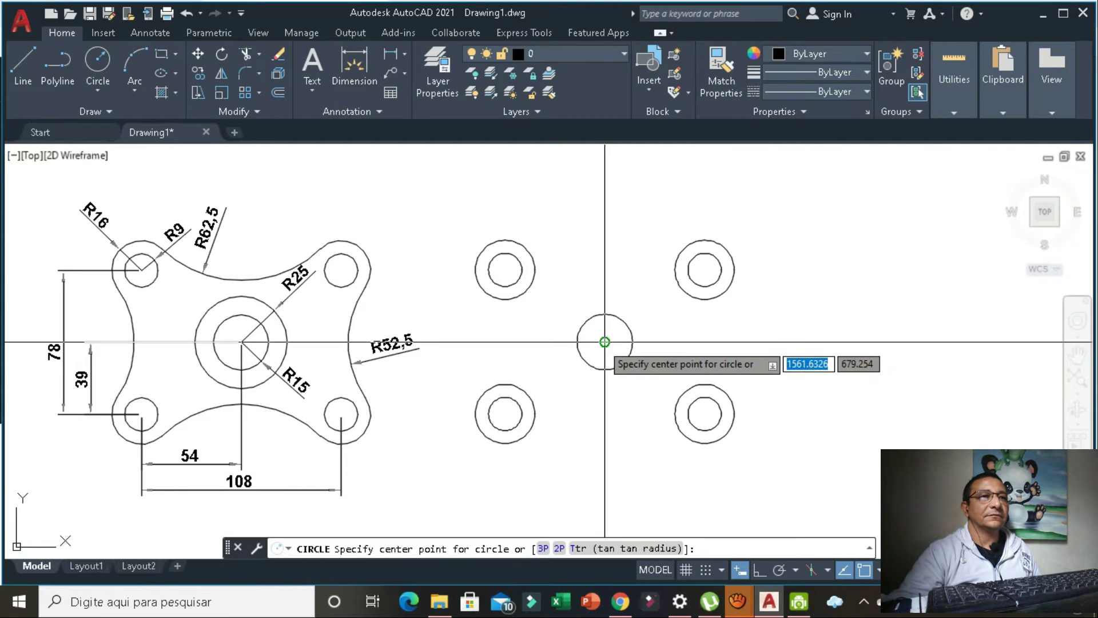
{"action": "left_click", "coordinate": [604, 342]}
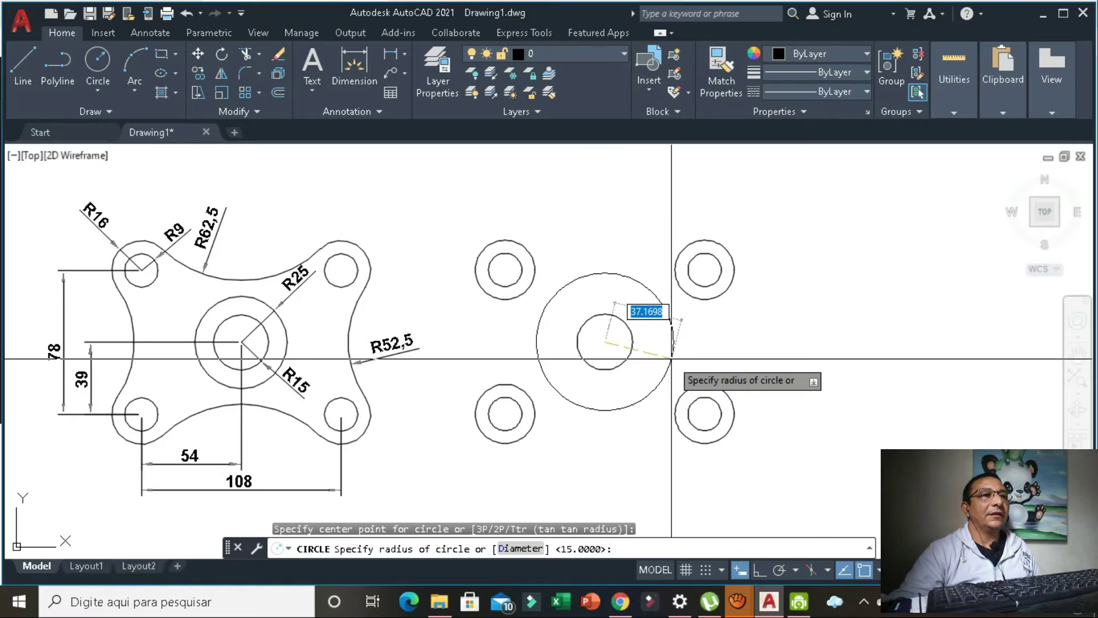
{"action": "type", "text": "25"}
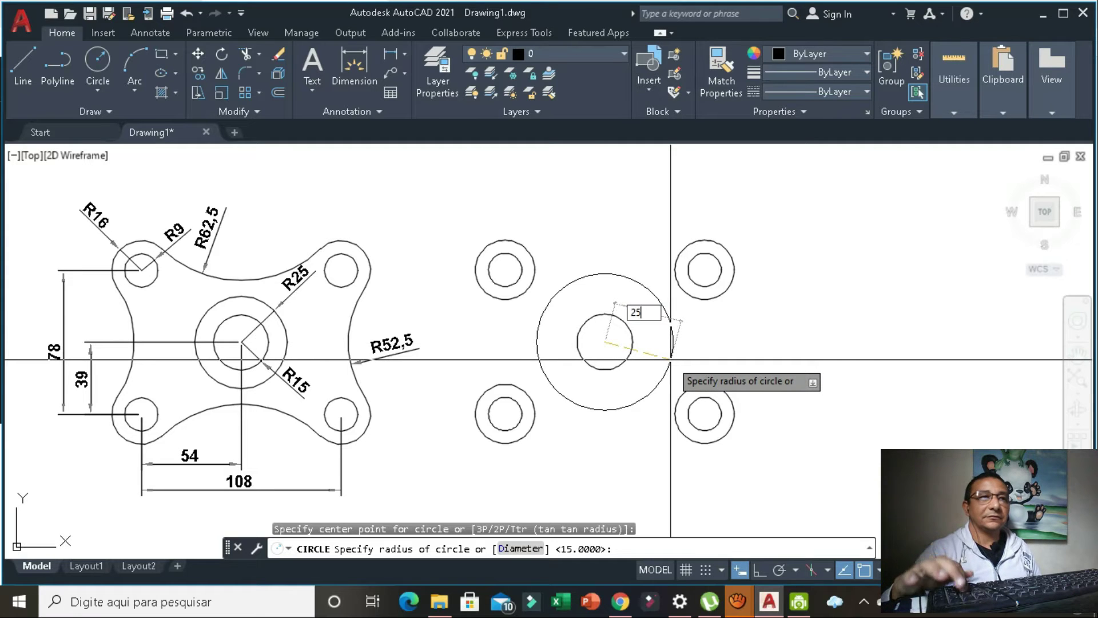
{"action": "key", "text": "Return"}
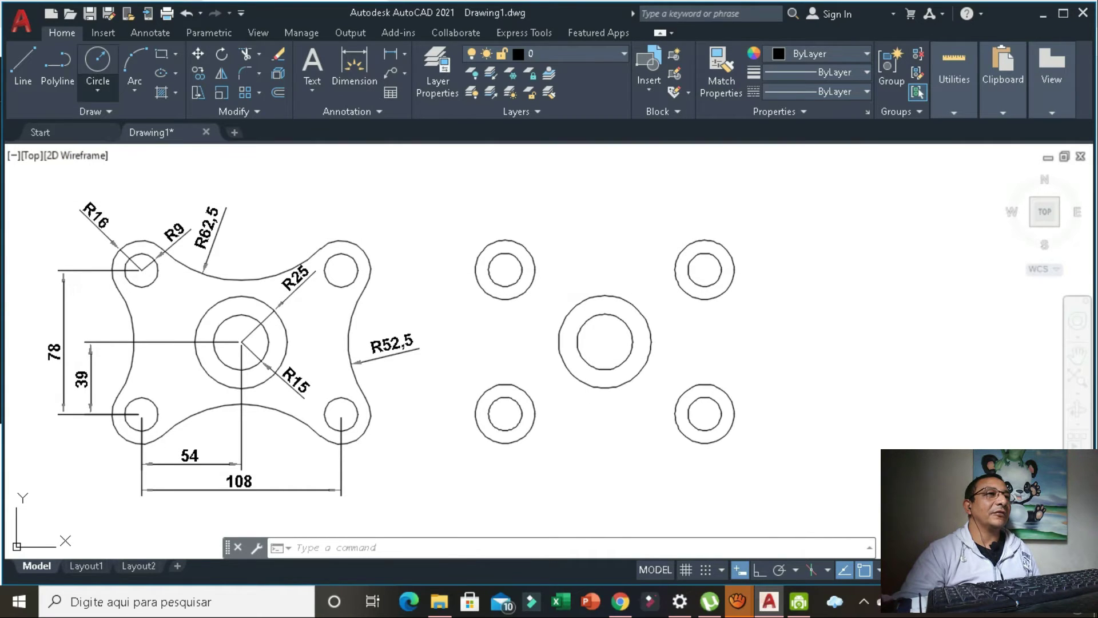
Draw a radius-62.5 circle tangent to the upper-left and upper-right holes
{"action": "left_click", "coordinate": [98, 90]}
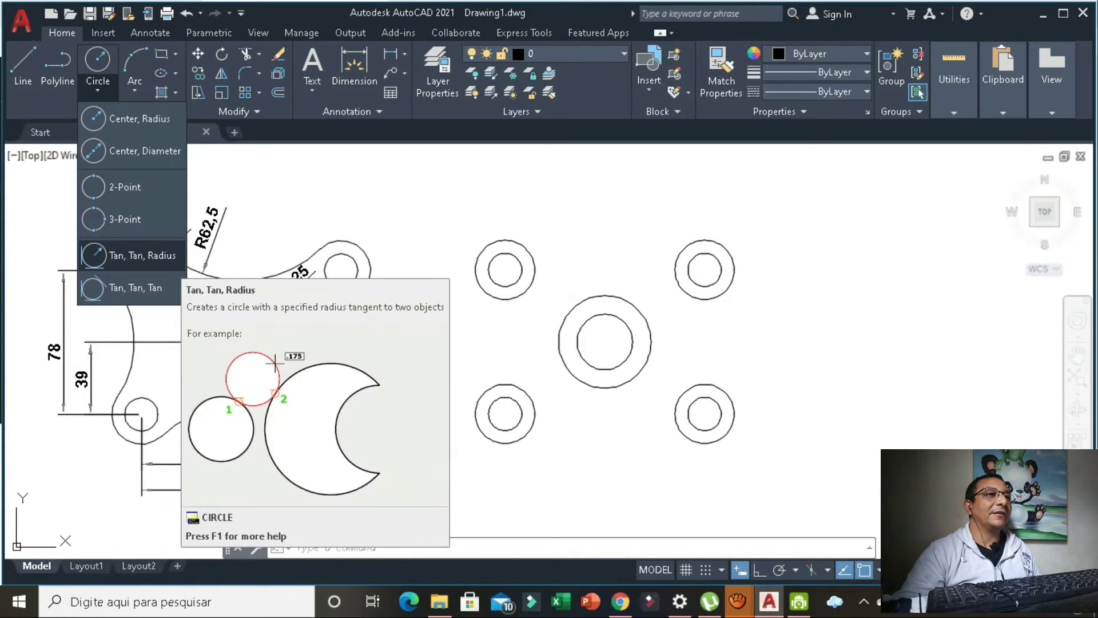
{"action": "left_click", "coordinate": [137, 255]}
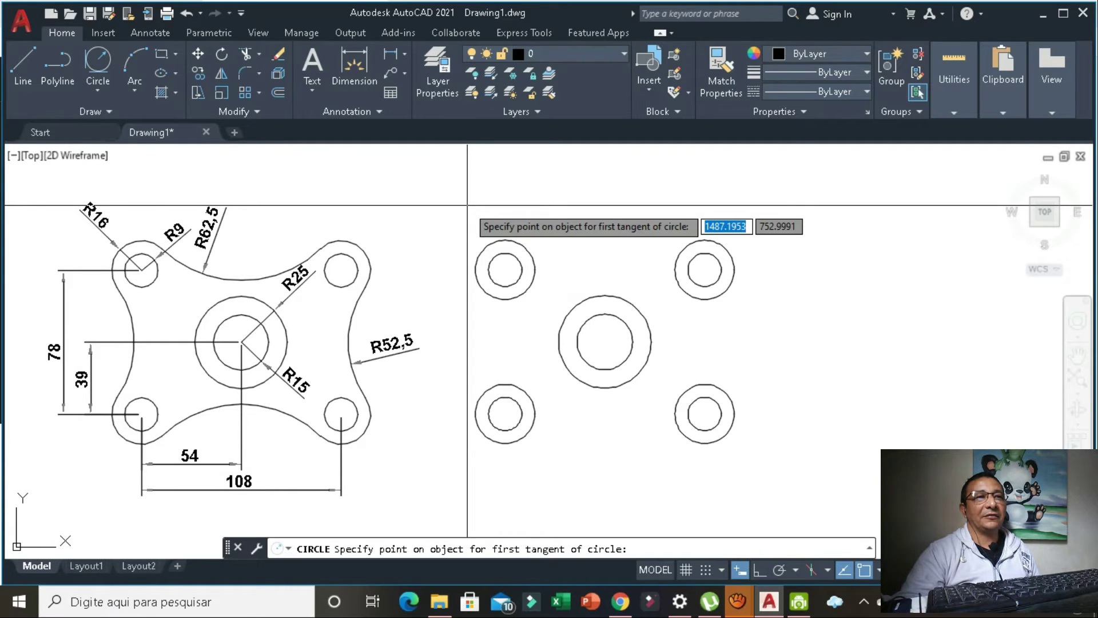
{"action": "left_click", "coordinate": [534, 270]}
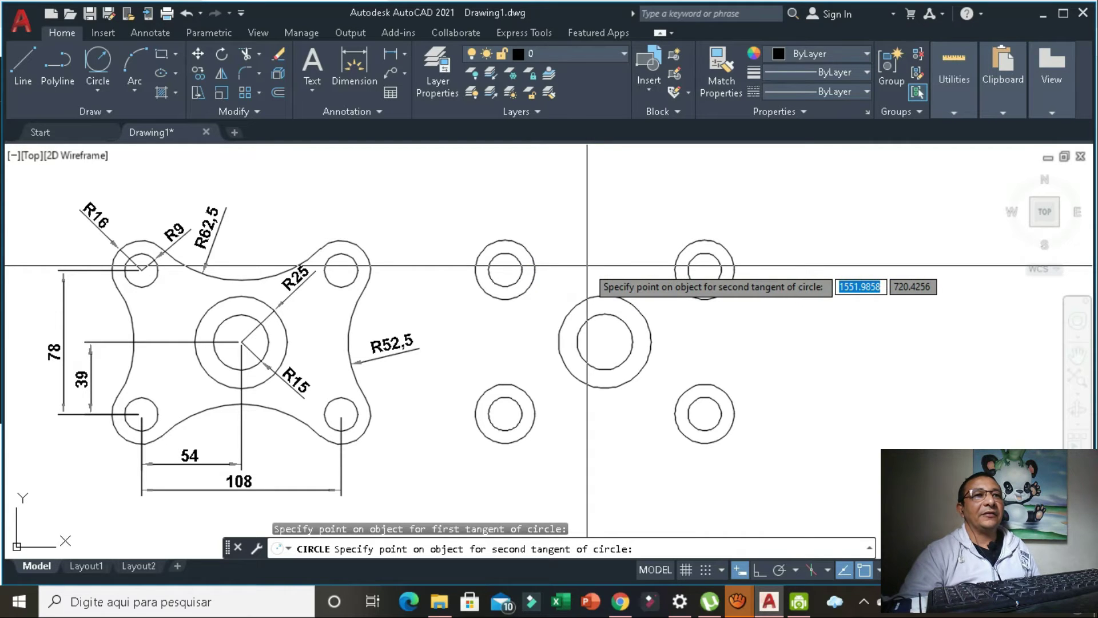
{"action": "left_click", "coordinate": [675, 268]}
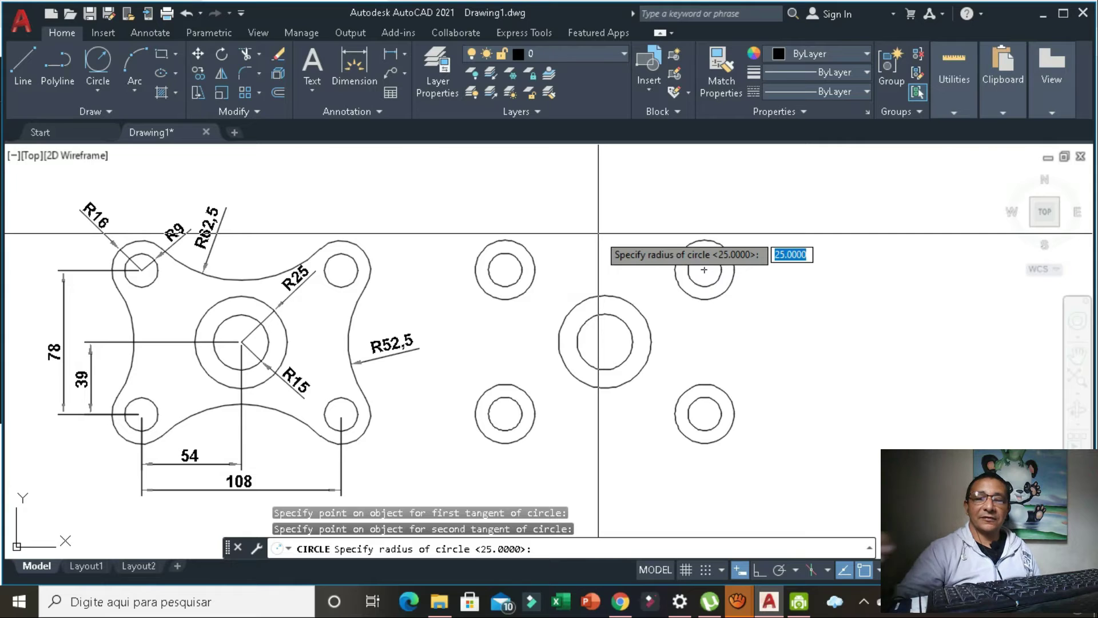
{"action": "type", "text": "62"}
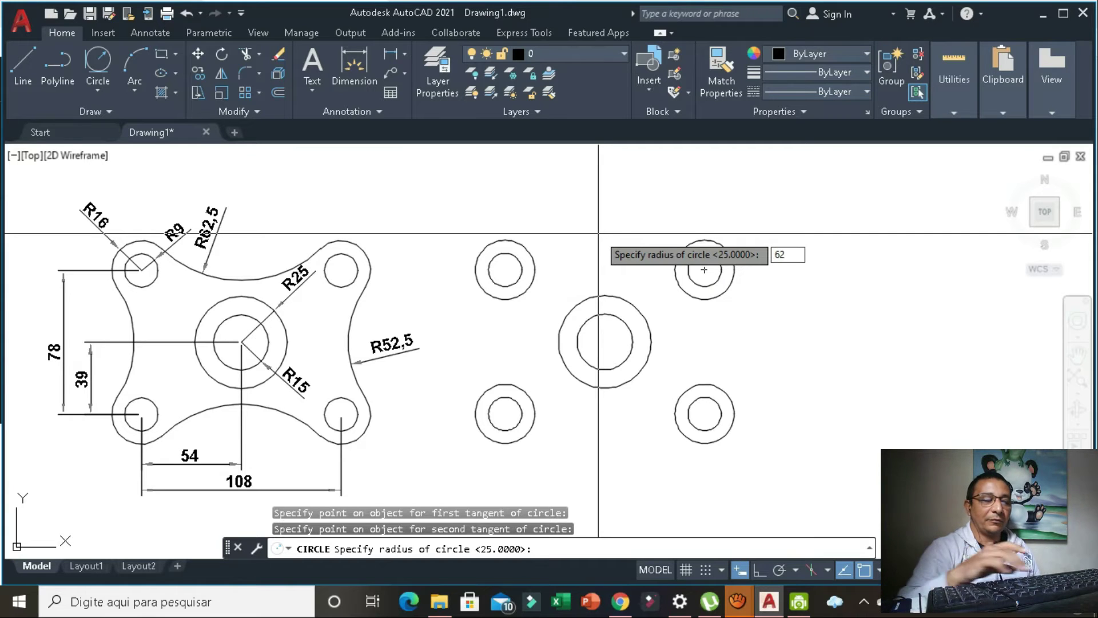
{"action": "type", "text": ".5"}
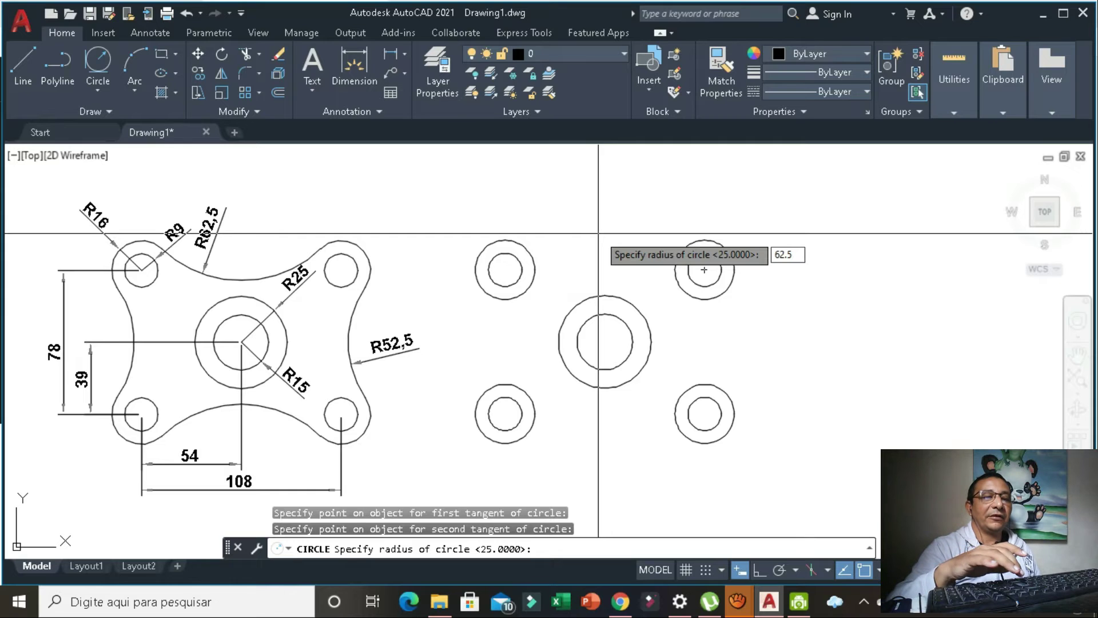
{"action": "key", "text": "Return"}
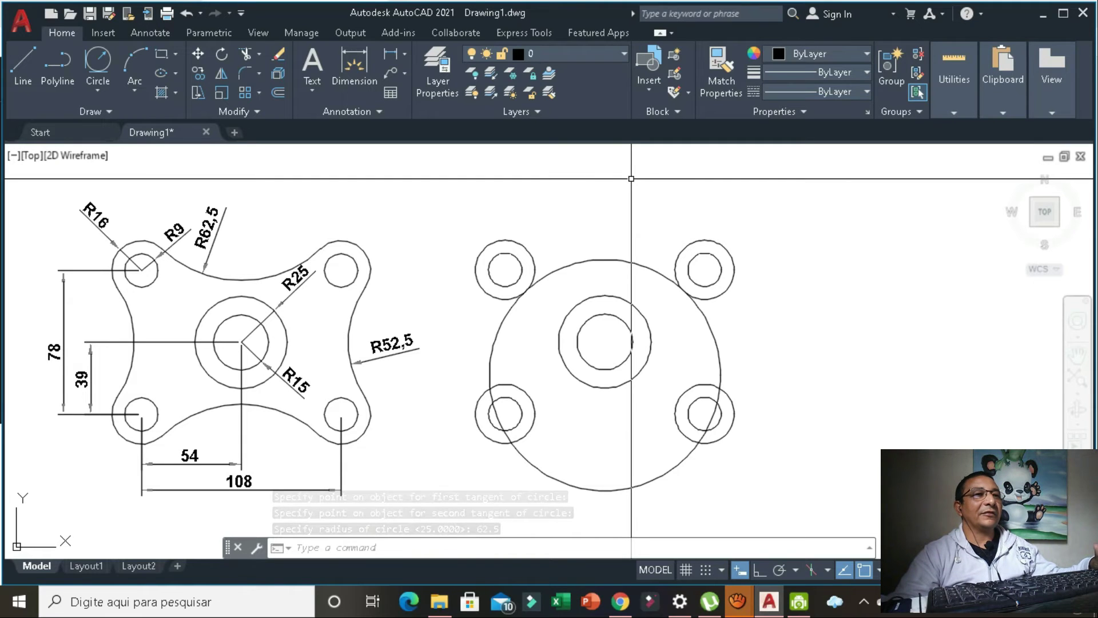
Select the large radius-62.5 circle and delete it
{"action": "left_click", "coordinate": [637, 264]}
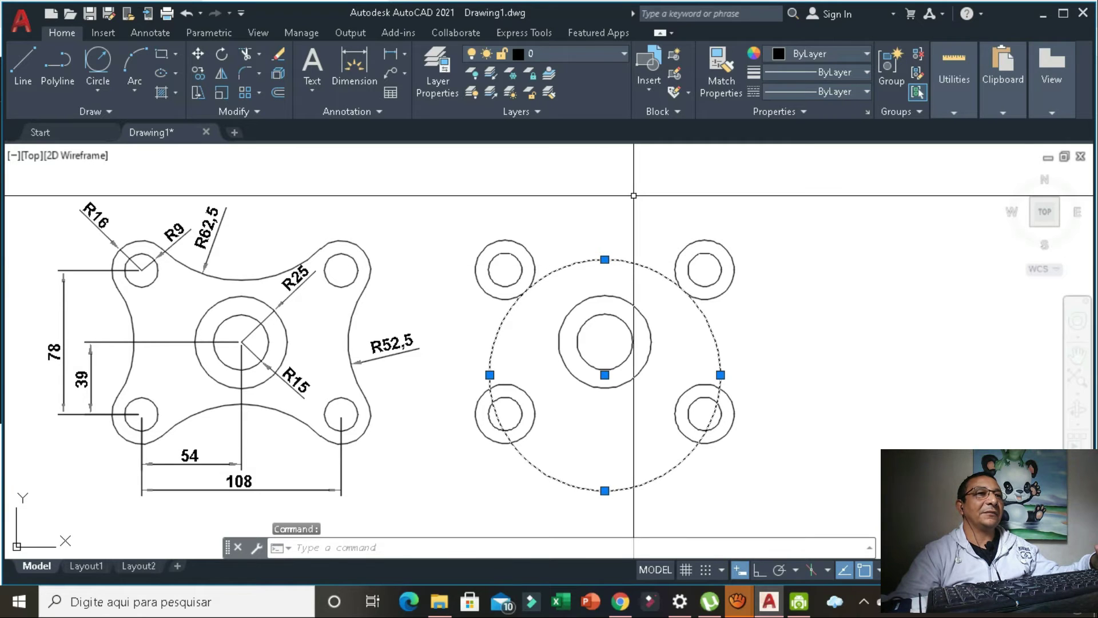
{"action": "key", "text": "Escape"}
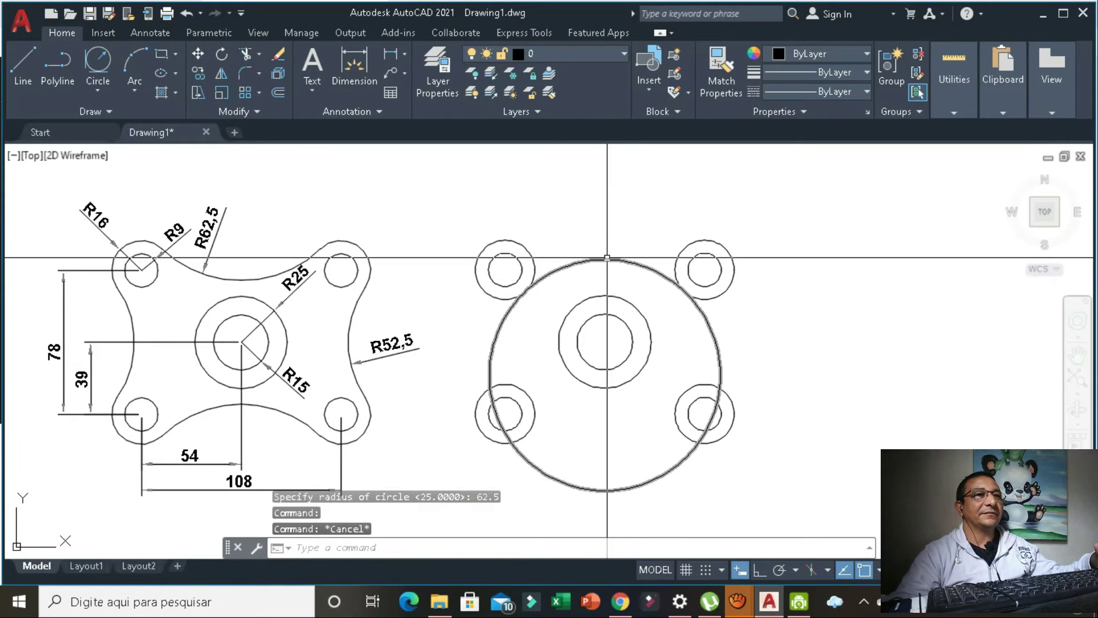
{"action": "left_click", "coordinate": [604, 260]}
{"action": "key", "text": "Delete"}
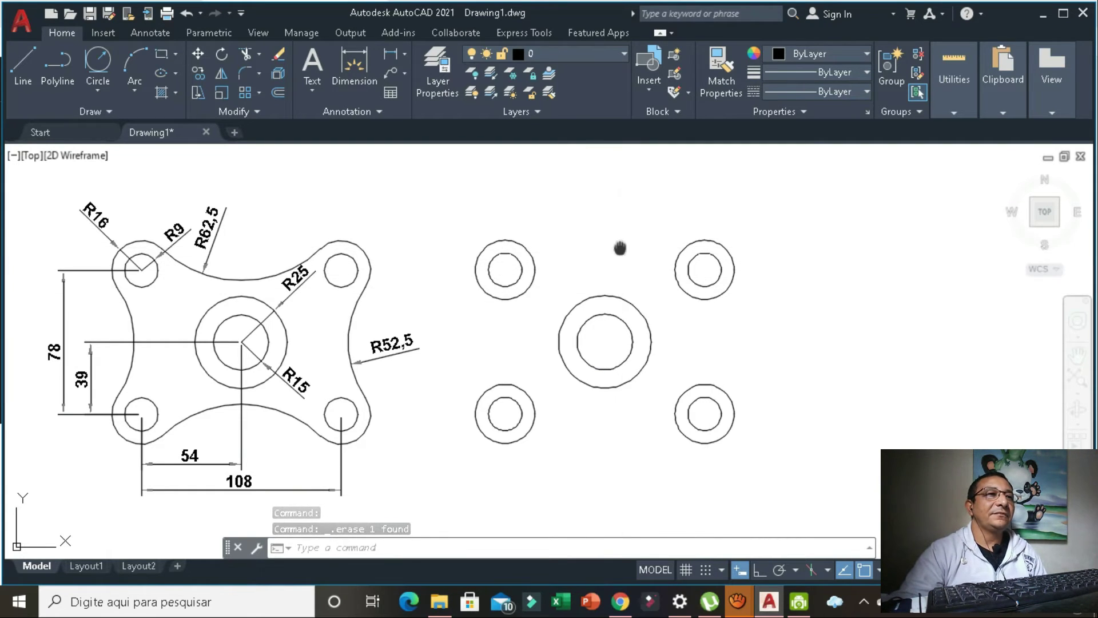
Draw a radius-62.5 circle tangent to the upper-left and upper-right boss circles
{"action": "middle_click_drag", "start_coordinate": [625, 246], "coordinate": [609, 335]}
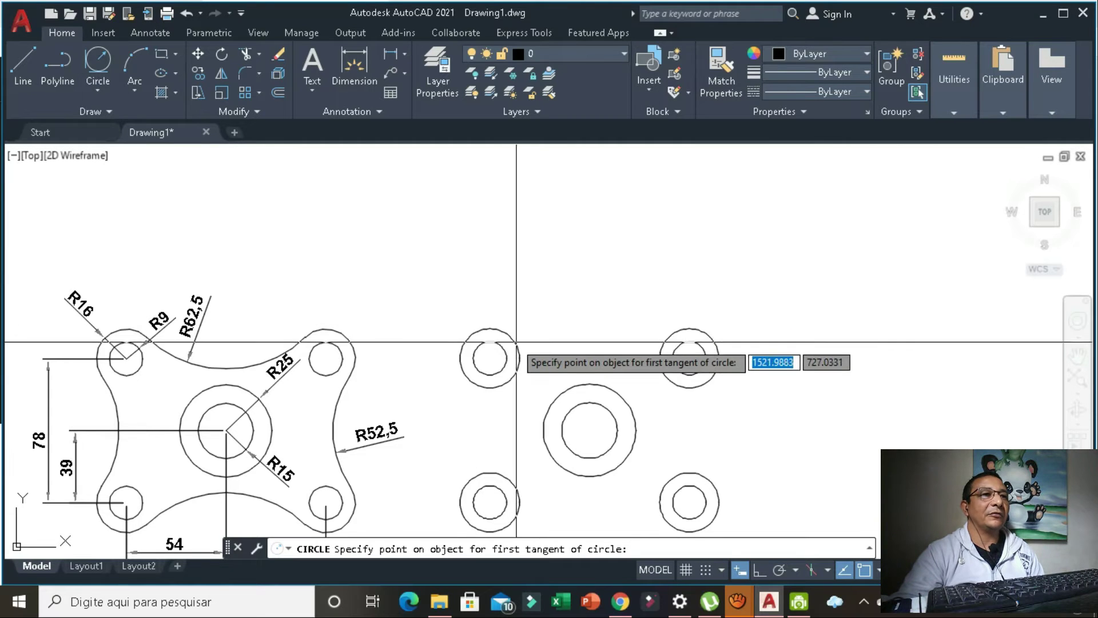
{"action": "left_click", "coordinate": [484, 329]}
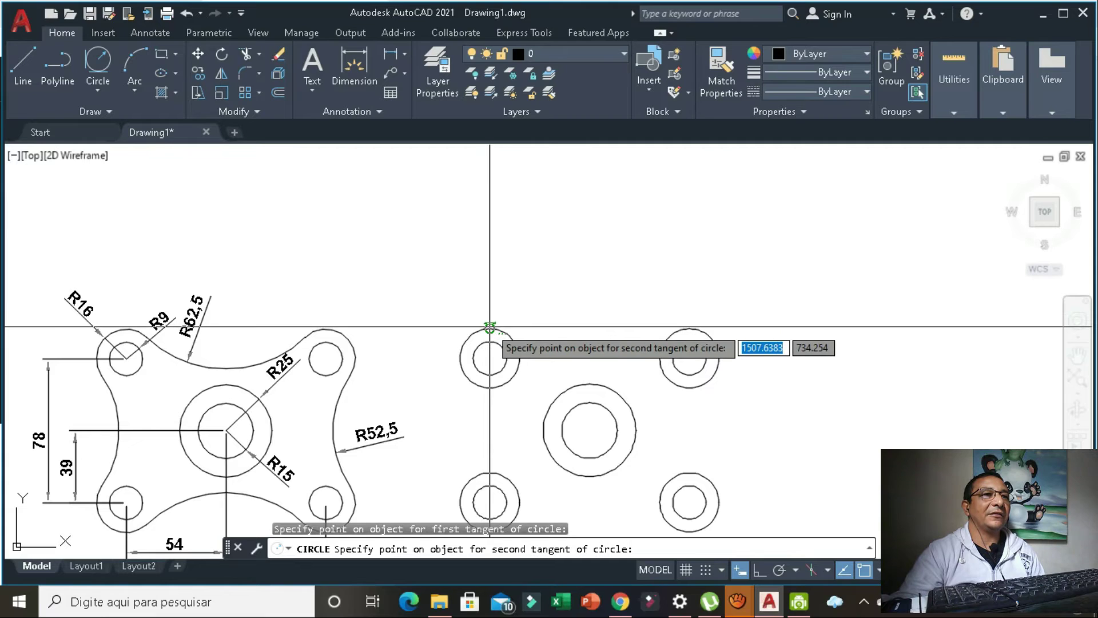
{"action": "left_click", "coordinate": [693, 325]}
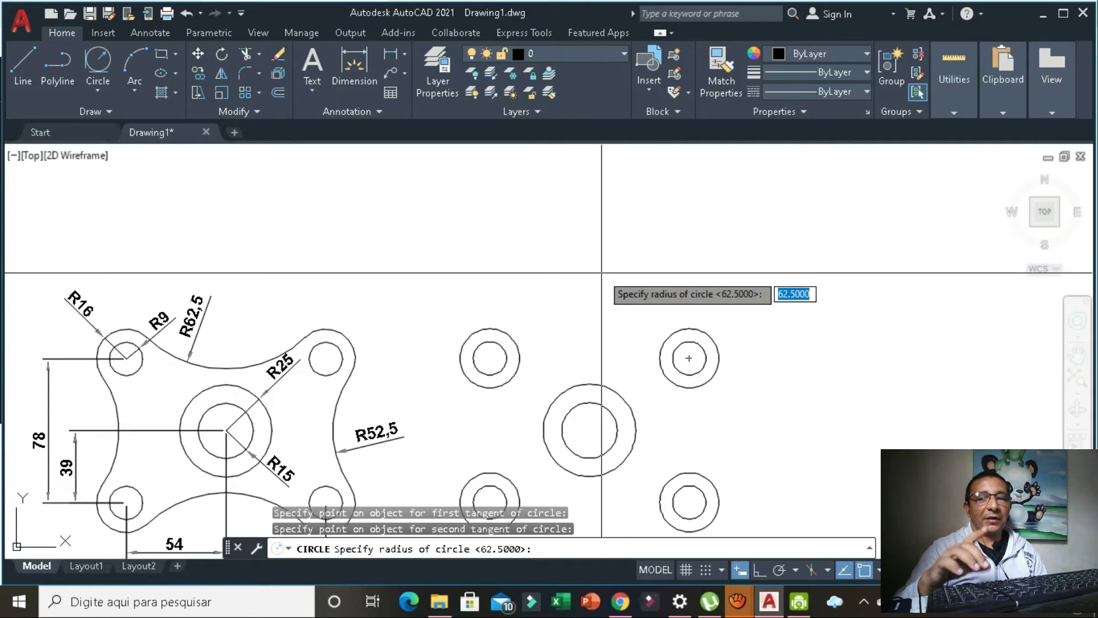
{"action": "key", "text": "Return"}
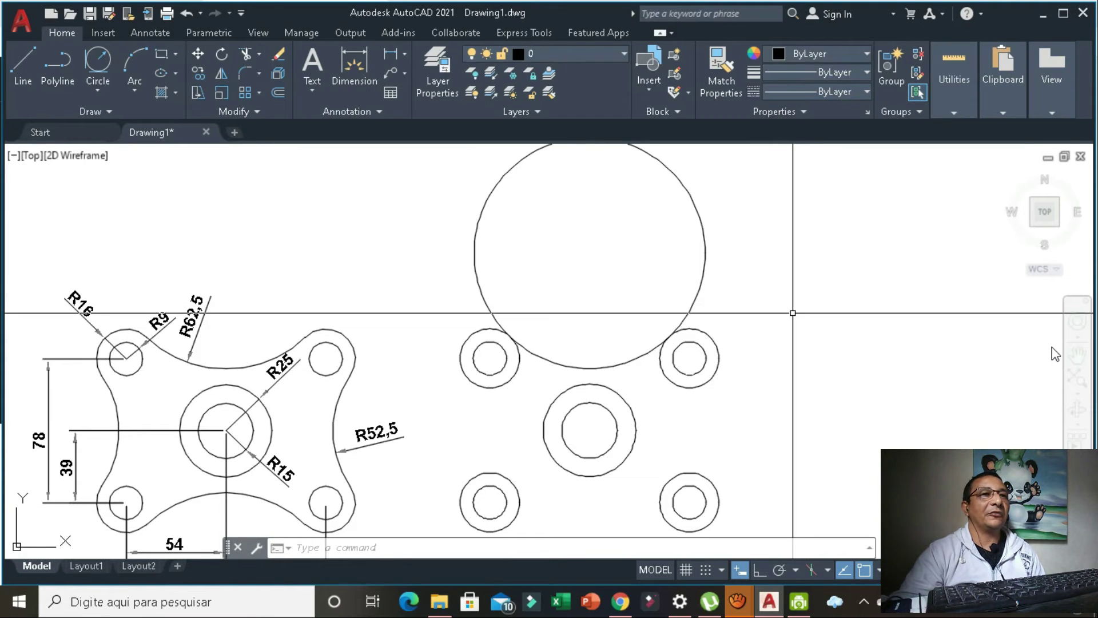
Draw a radius-62.5 circle tangent to the lower-left and lower-right boss circles
{"action": "middle_click_drag", "start_coordinate": [793, 313], "coordinate": [792, 279]}
{"action": "scroll", "coordinate": [792, 279], "scroll_direction": "down", "scroll_amount": 2}
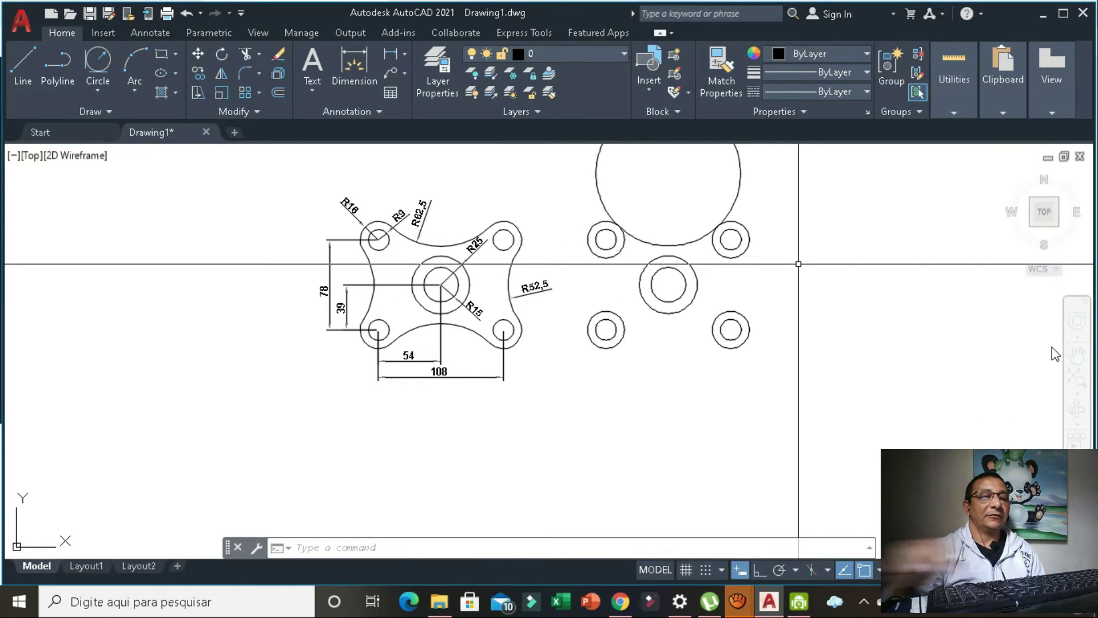
{"action": "type", "text": "c"}
{"action": "key", "text": "Return"}
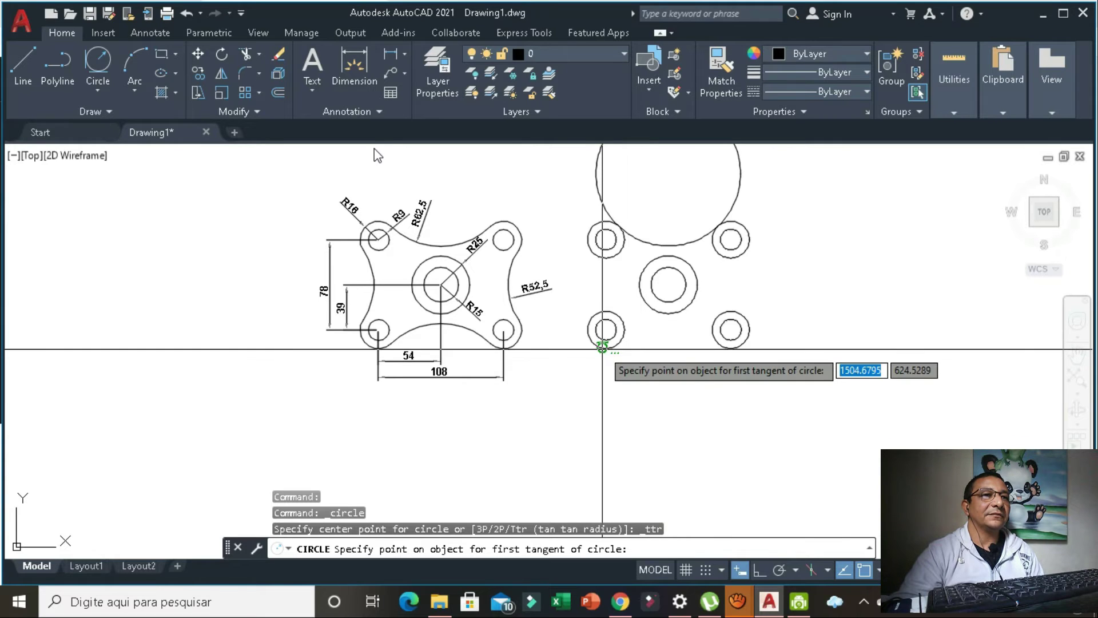
{"action": "left_click", "coordinate": [603, 347]}
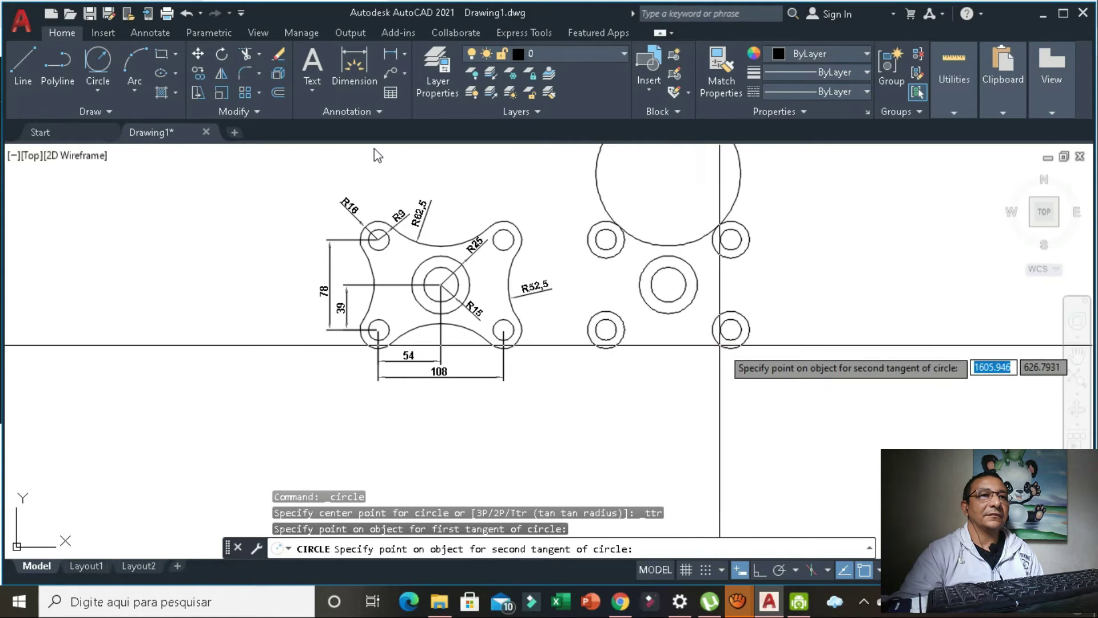
{"action": "left_click", "coordinate": [722, 343]}
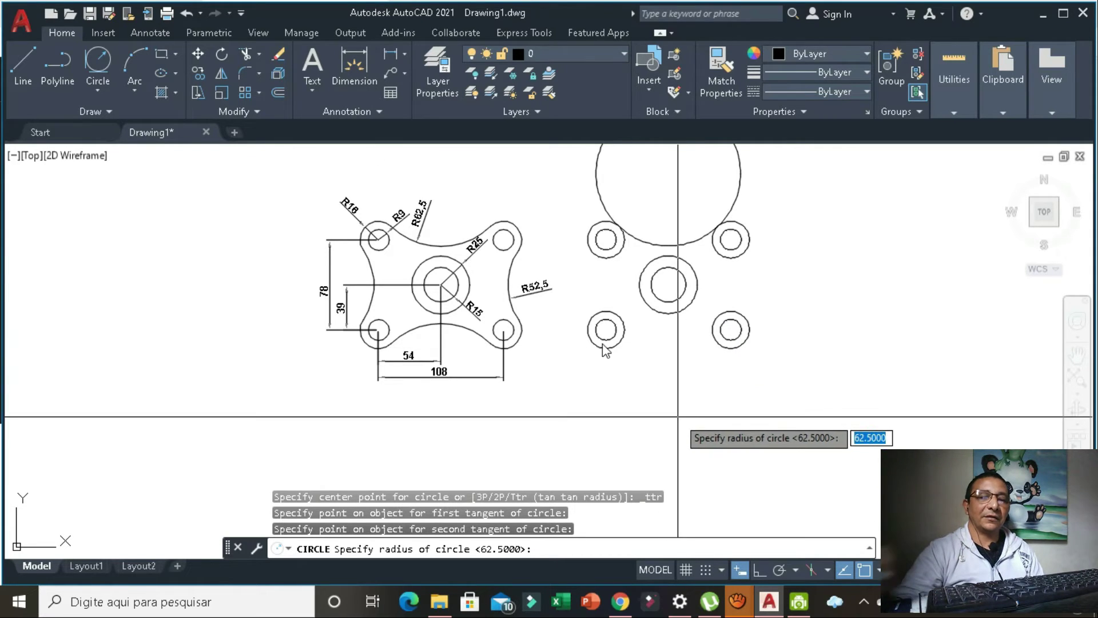
{"action": "key", "text": "Return"}
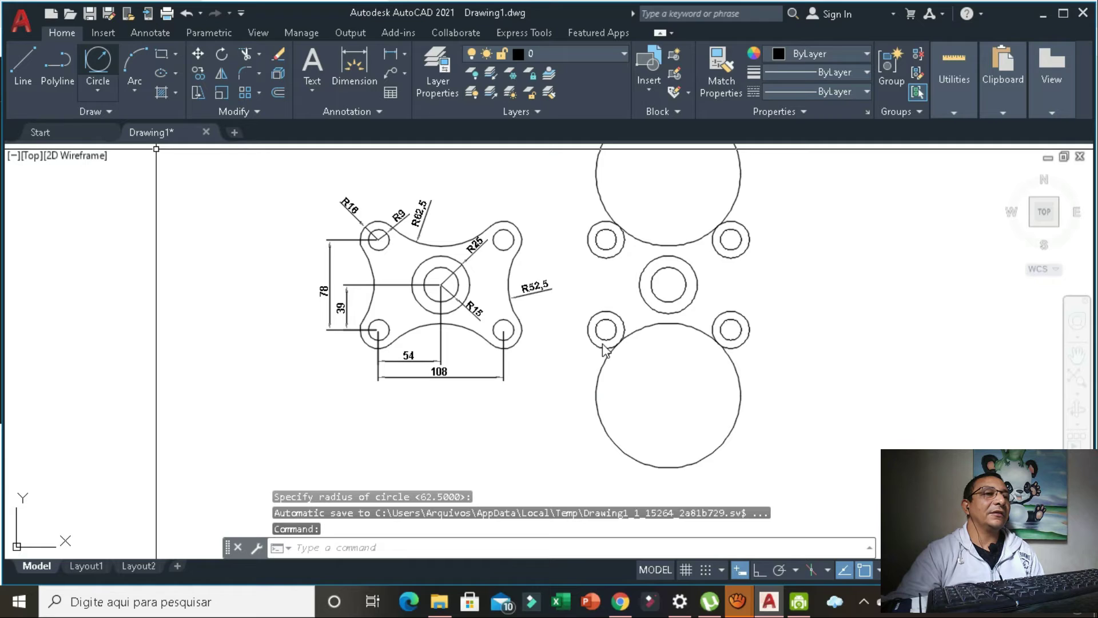
{"action": "left_click", "coordinate": [98, 60]}
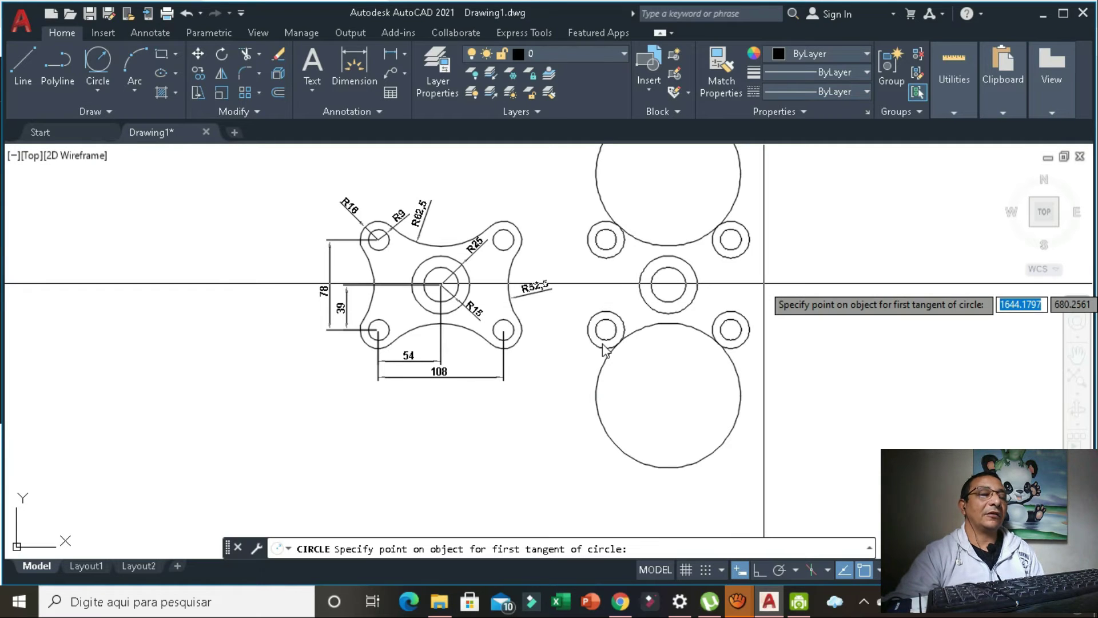
Draw a radius-52.5 circle tangent to the upper-right and lower-right boss circles
{"action": "left_click", "coordinate": [668, 306]}
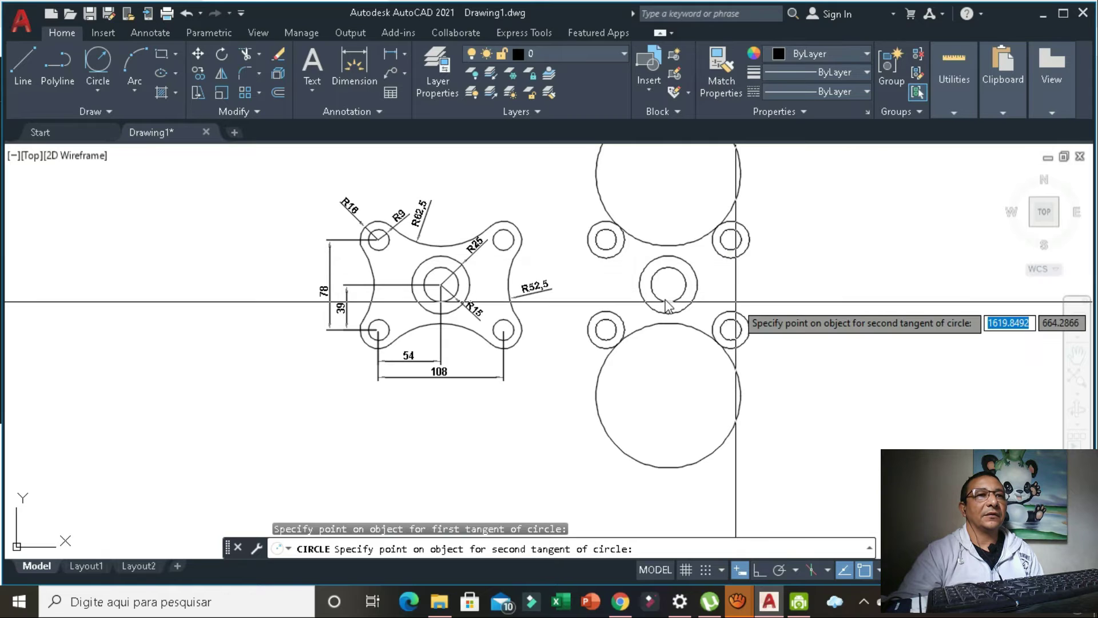
{"action": "left_click", "coordinate": [737, 312]}
{"action": "type", "text": "52."}
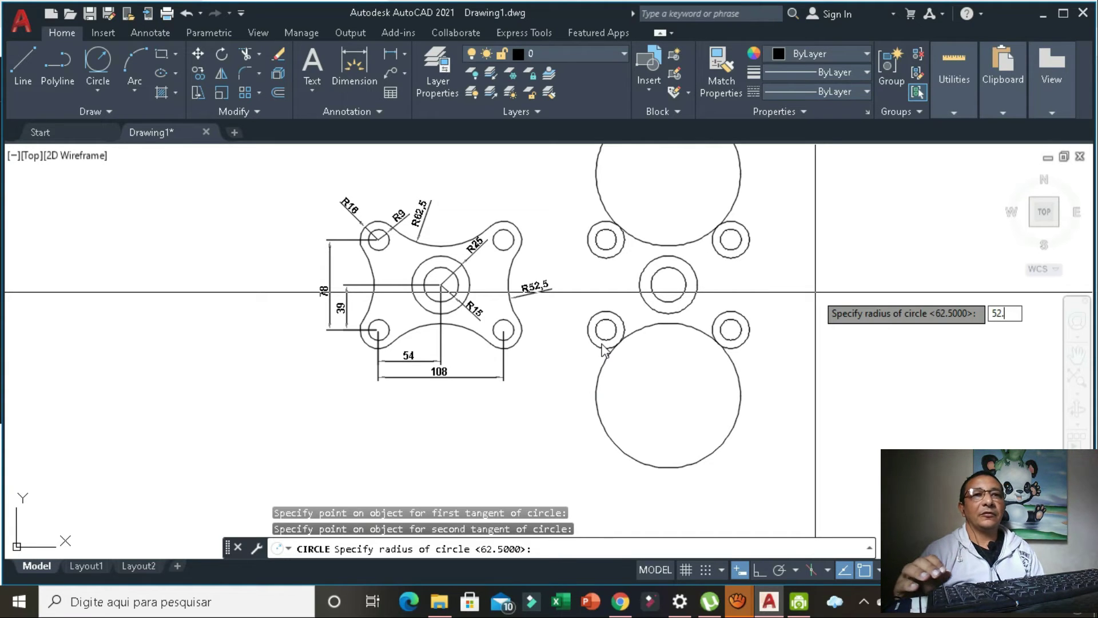
{"action": "type", "text": "5"}
{"action": "key", "text": "Return"}
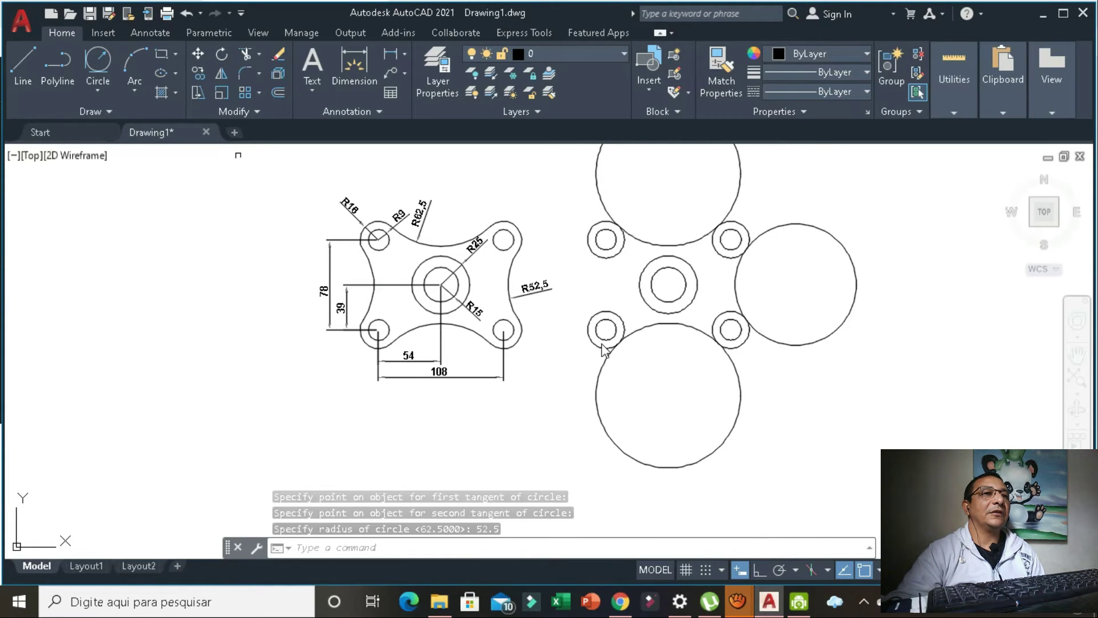
Draw another radius-52.5 circle tangent to the upper-left and lower-left boss circles
{"action": "left_click", "coordinate": [98, 61]}
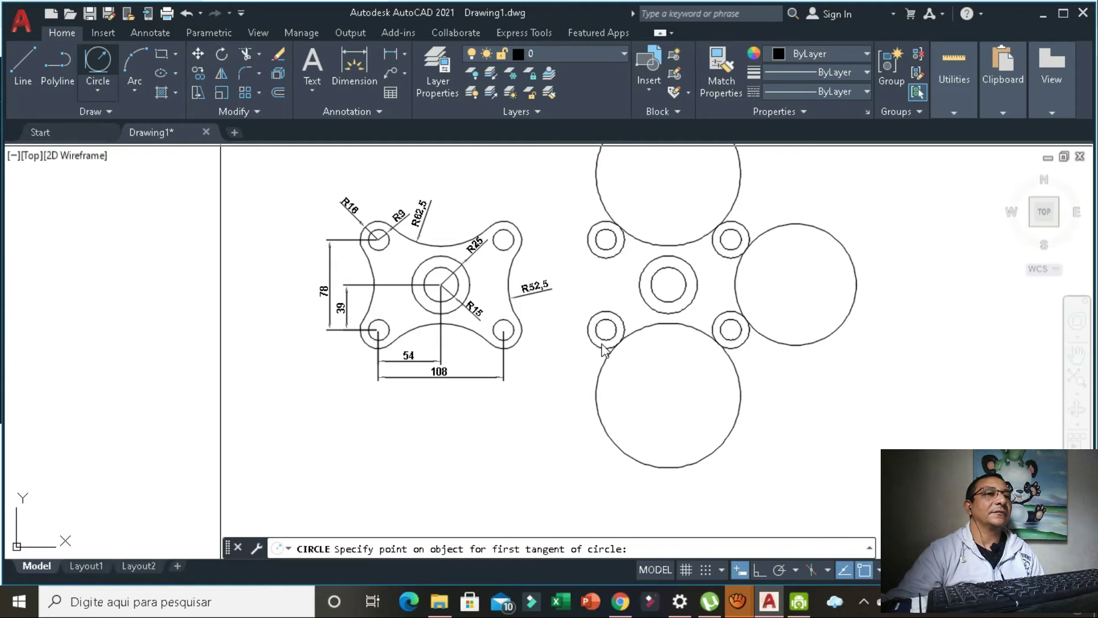
{"action": "left_click", "coordinate": [589, 238]}
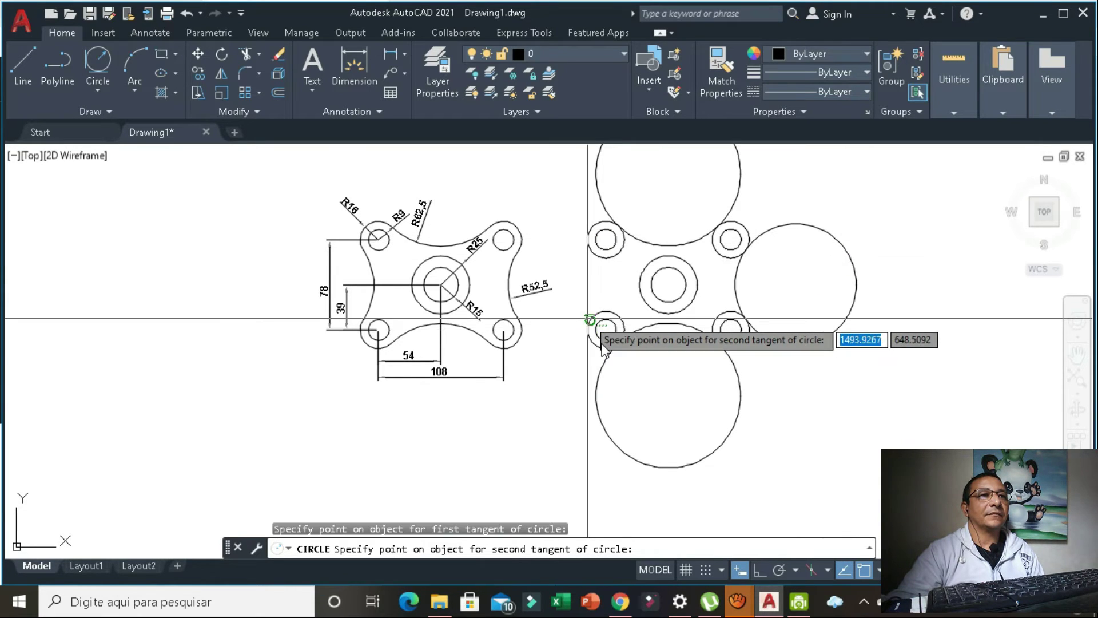
{"action": "left_click", "coordinate": [589, 321]}
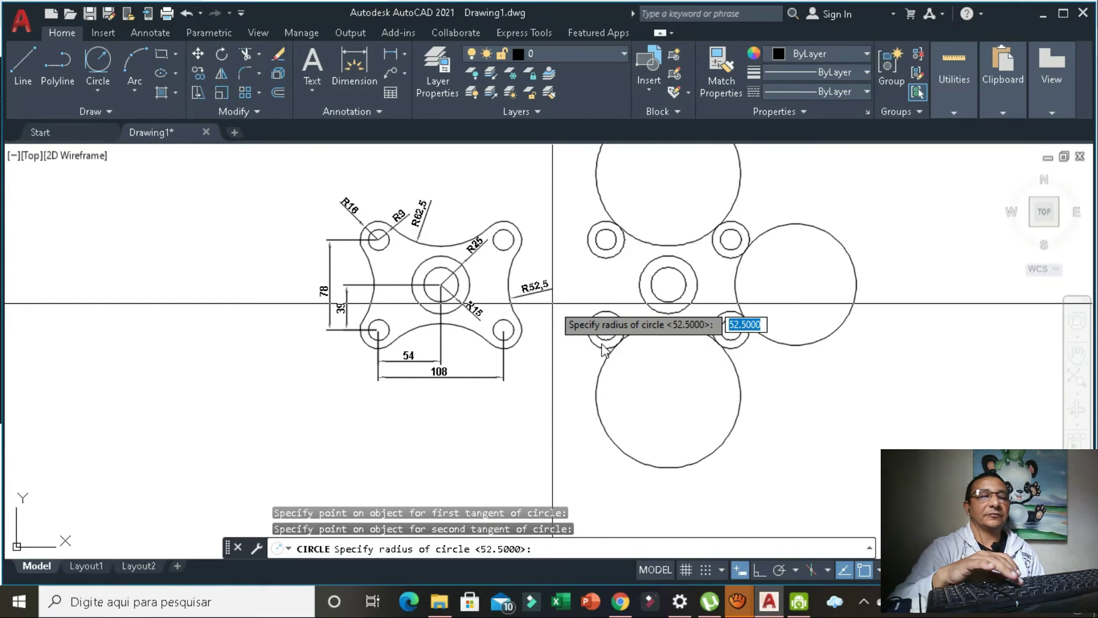
{"action": "key", "text": "Return"}
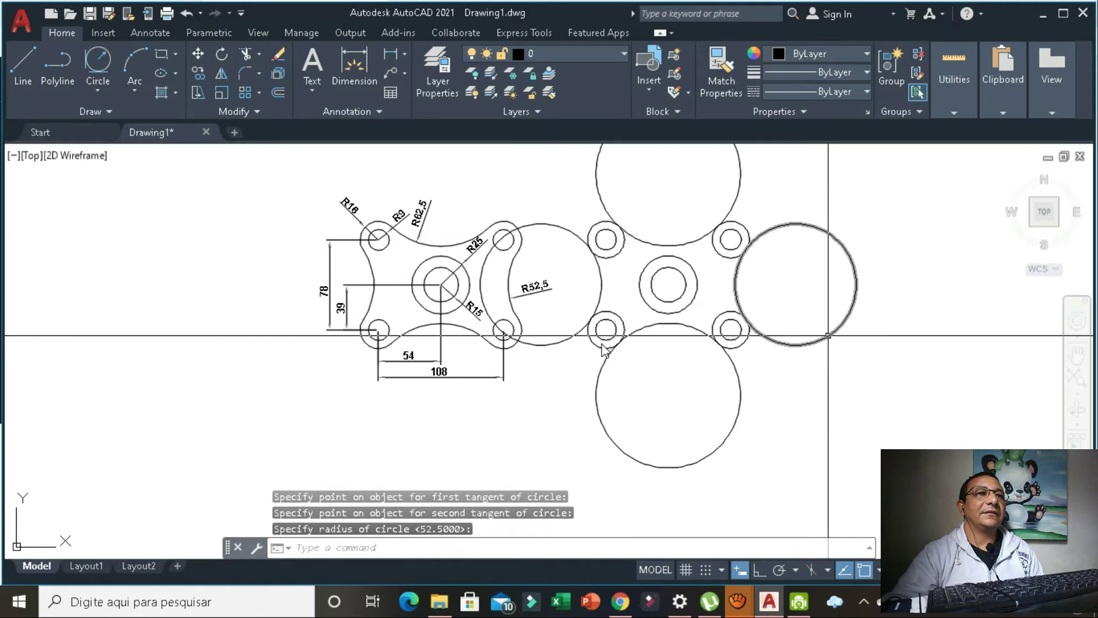
{"action": "scroll", "coordinate": [827, 336], "scroll_direction": "up", "scroll_amount": 2}
{"action": "scroll", "coordinate": [829, 331], "scroll_direction": "down", "scroll_amount": 2}
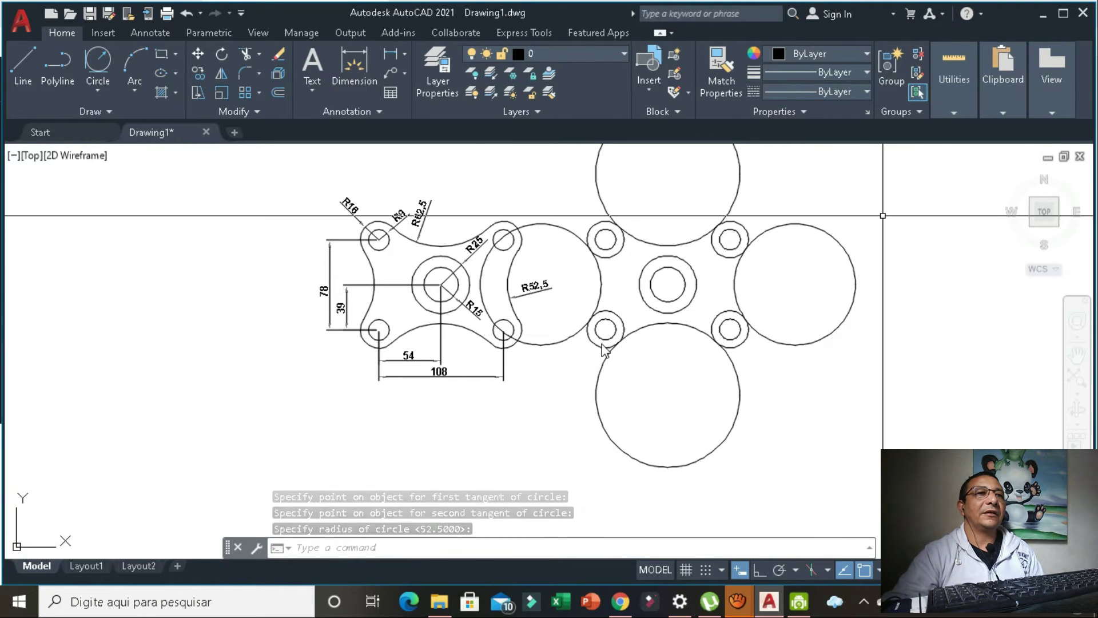
{"action": "middle_click_drag", "start_coordinate": [883, 216], "coordinate": [775, 273]}
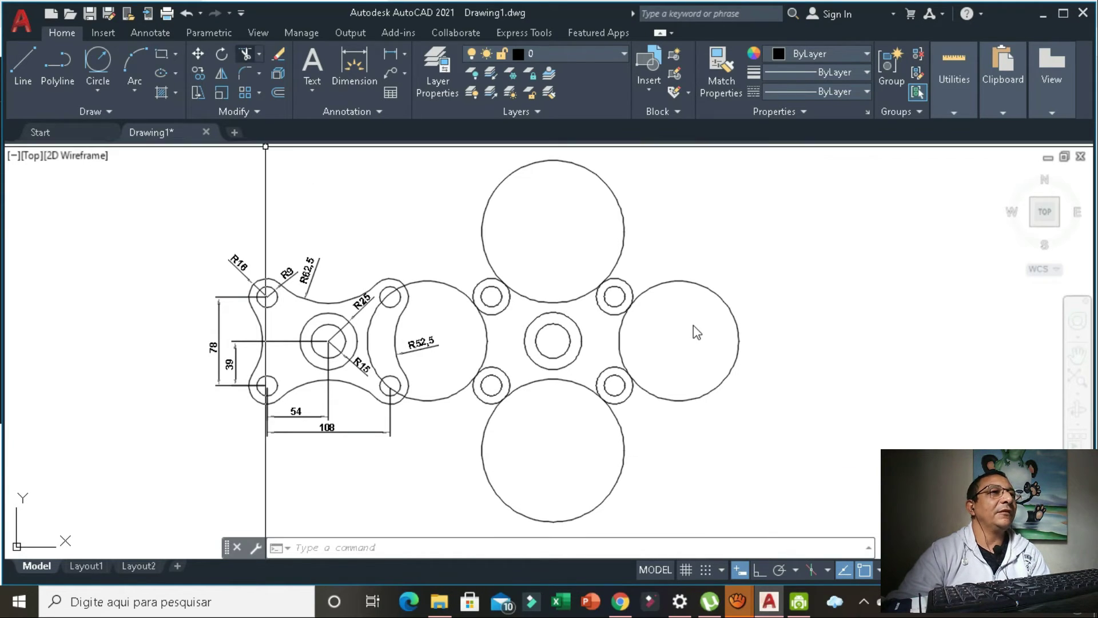
Start TRIM with all objects as cutting edges and trim the right circle's inner arcs
{"action": "left_click", "coordinate": [259, 54]}
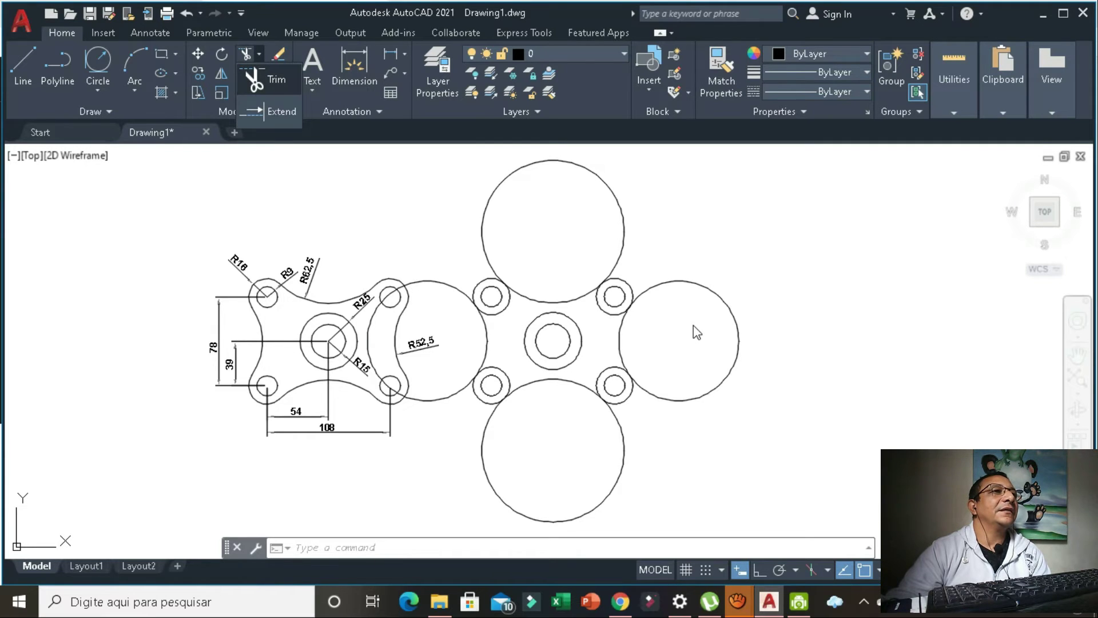
{"action": "left_click", "coordinate": [265, 80]}
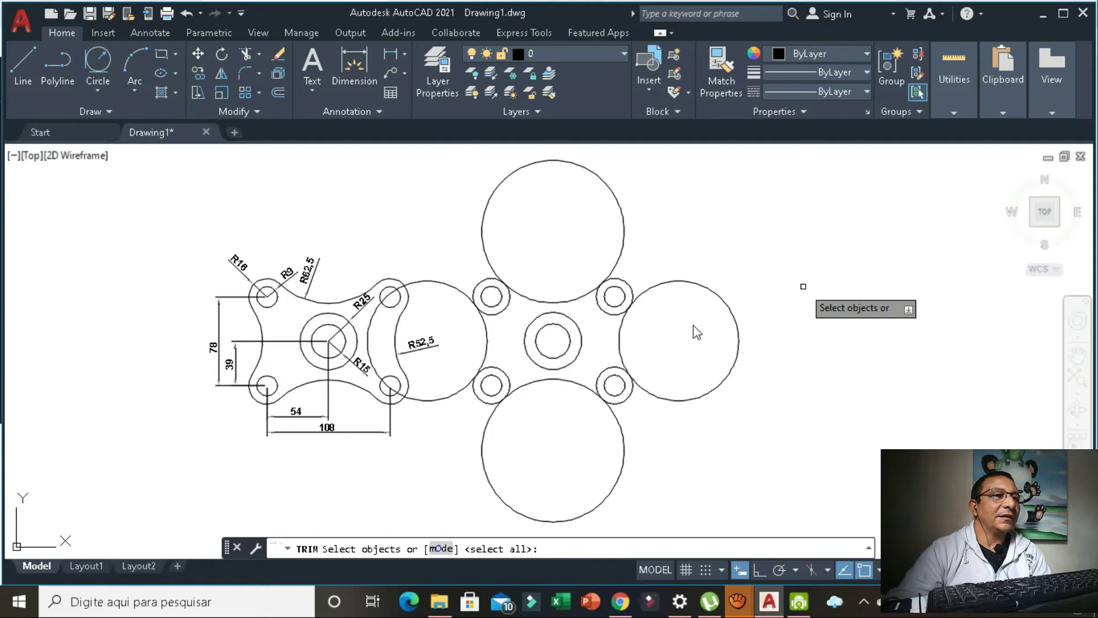
{"action": "key", "text": "Return"}
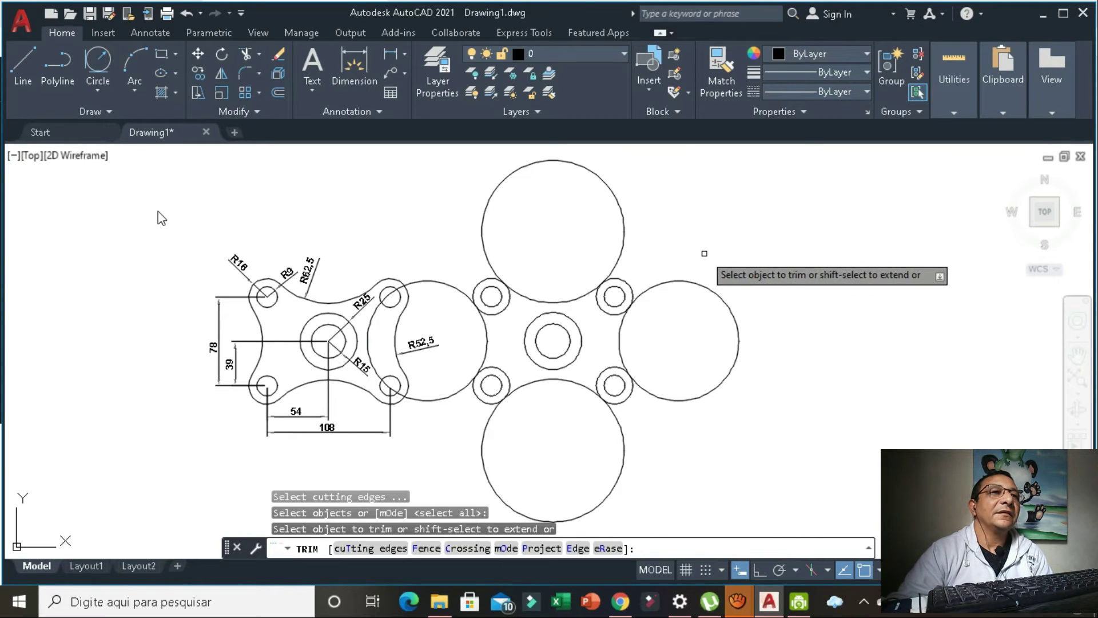
{"action": "scroll", "coordinate": [704, 253], "scroll_direction": "up", "scroll_amount": 2}
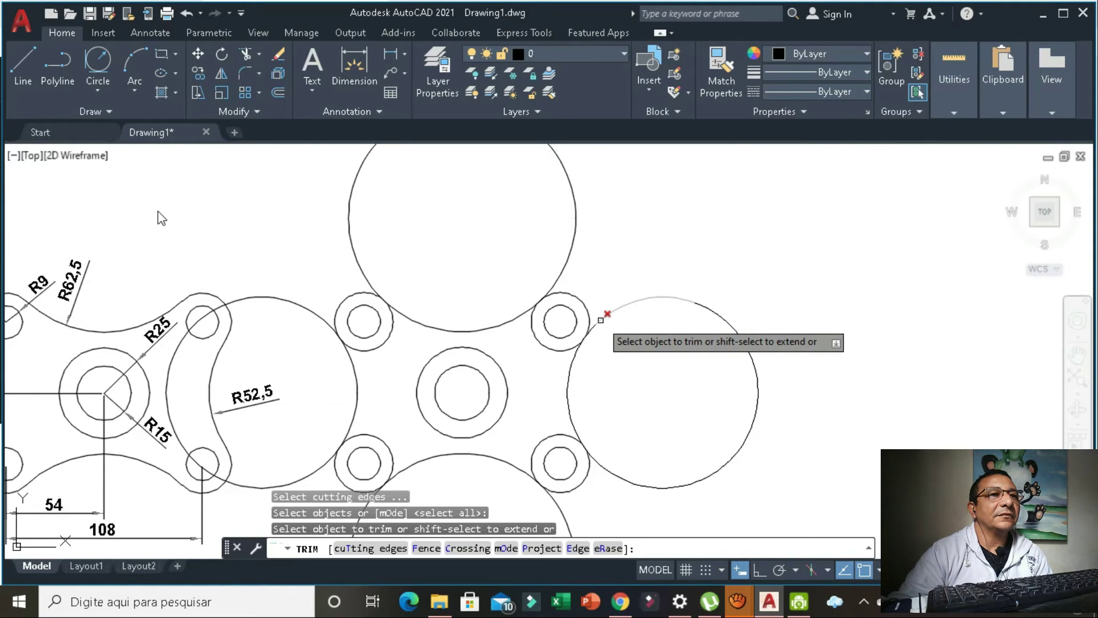
{"action": "left_click", "coordinate": [600, 319]}
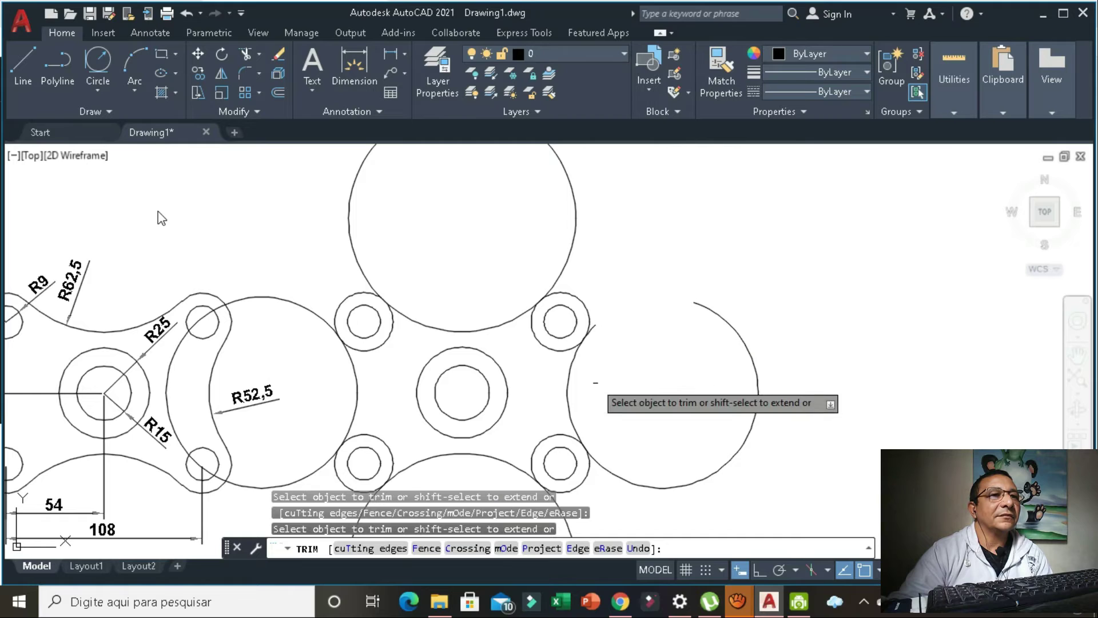
{"action": "left_click", "coordinate": [604, 466]}
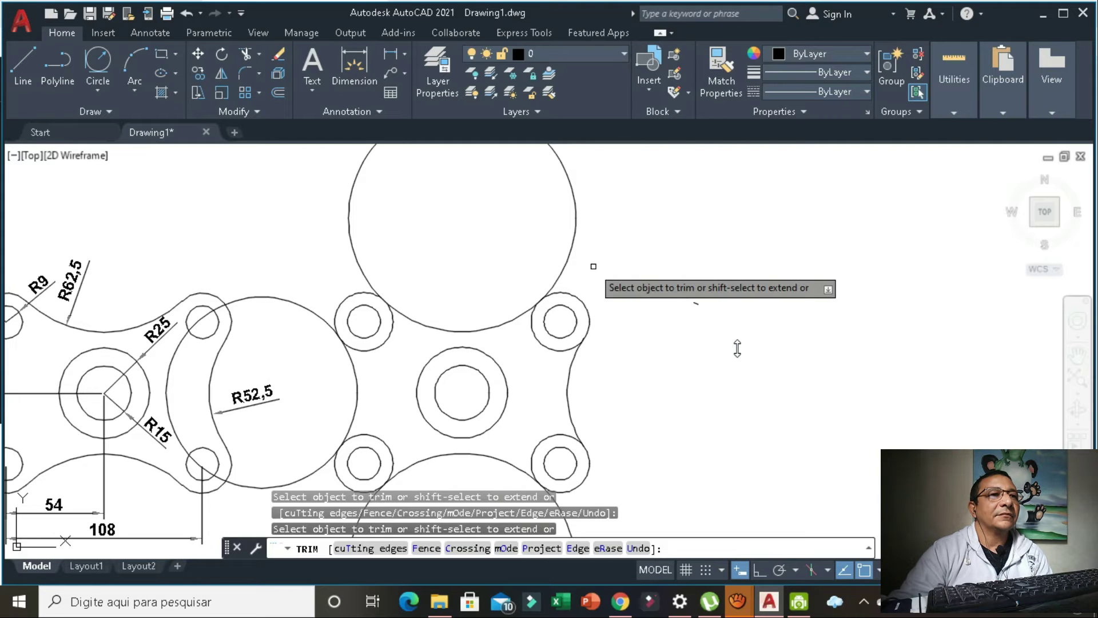
Trim the excess arcs of the top, left and lower tangent circles
{"action": "left_click", "coordinate": [562, 277]}
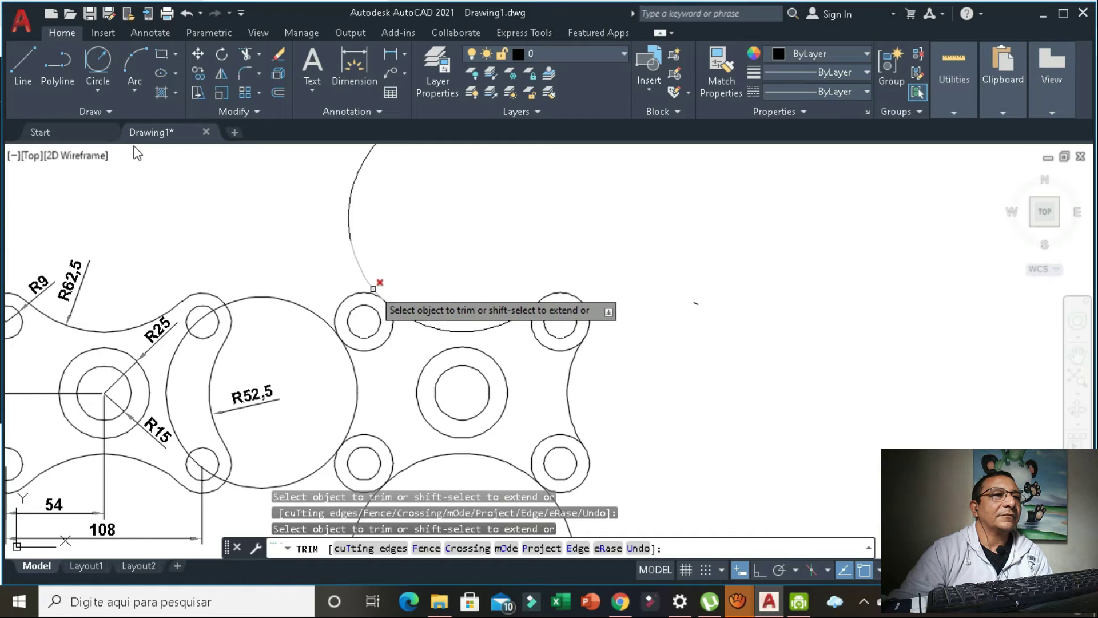
{"action": "left_click", "coordinate": [376, 289]}
{"action": "left_click", "coordinate": [349, 237]}
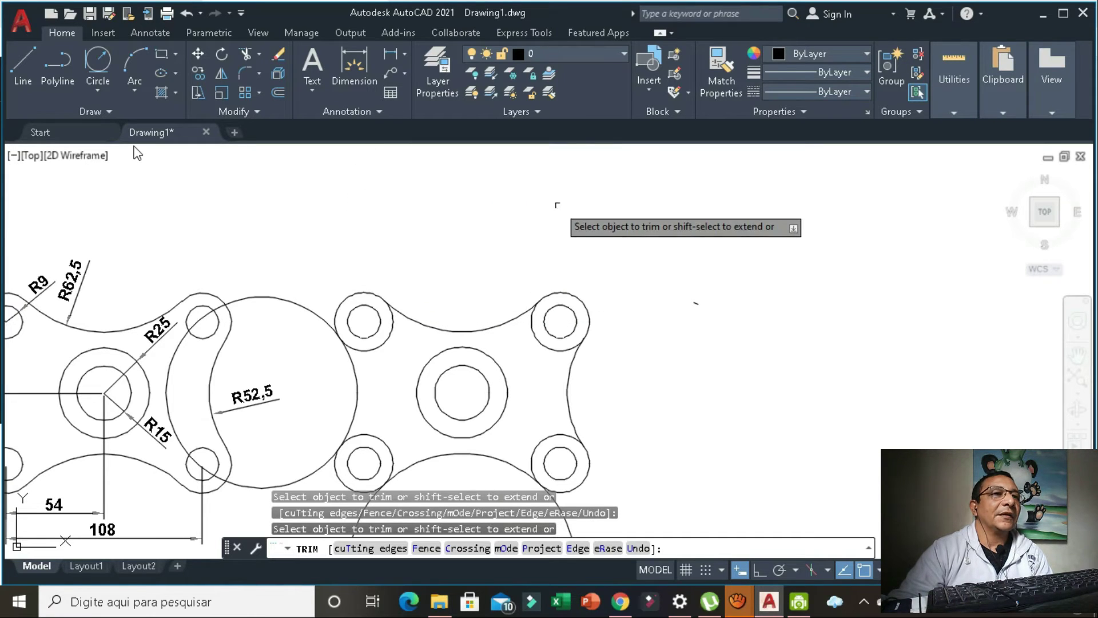
{"action": "left_click", "coordinate": [316, 314]}
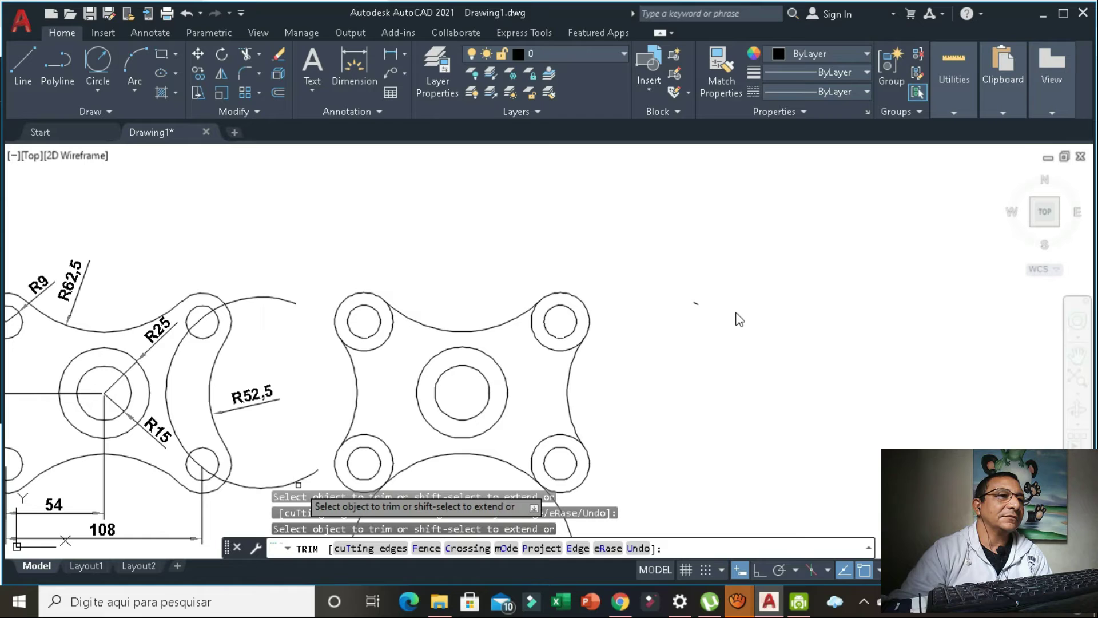
{"action": "left_click", "coordinate": [253, 485]}
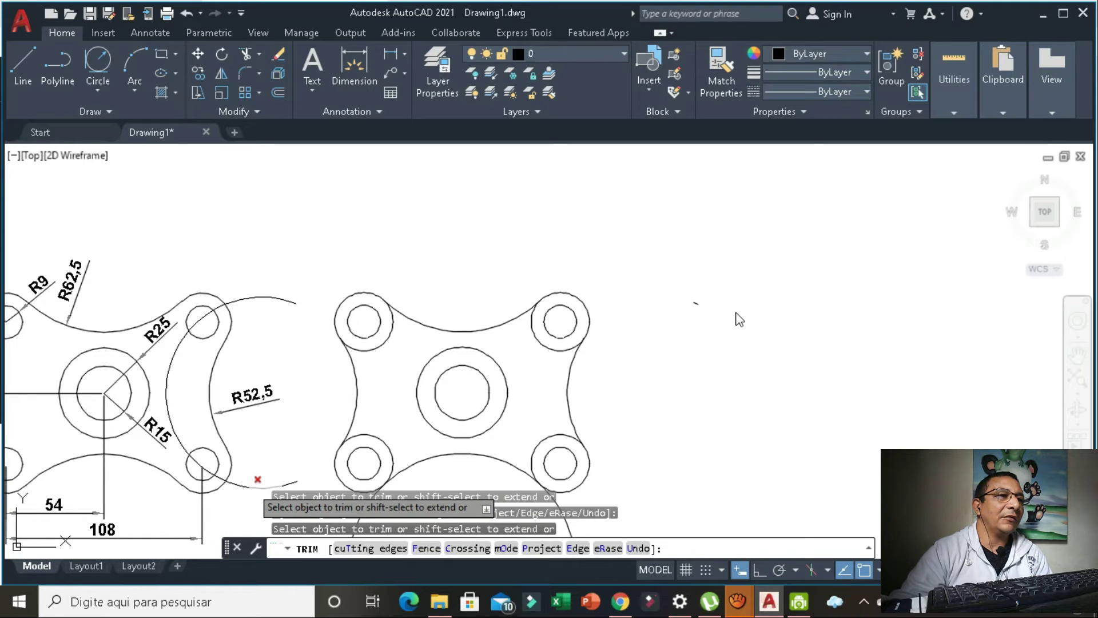
{"action": "left_click", "coordinate": [296, 484]}
{"action": "left_click", "coordinate": [287, 299]}
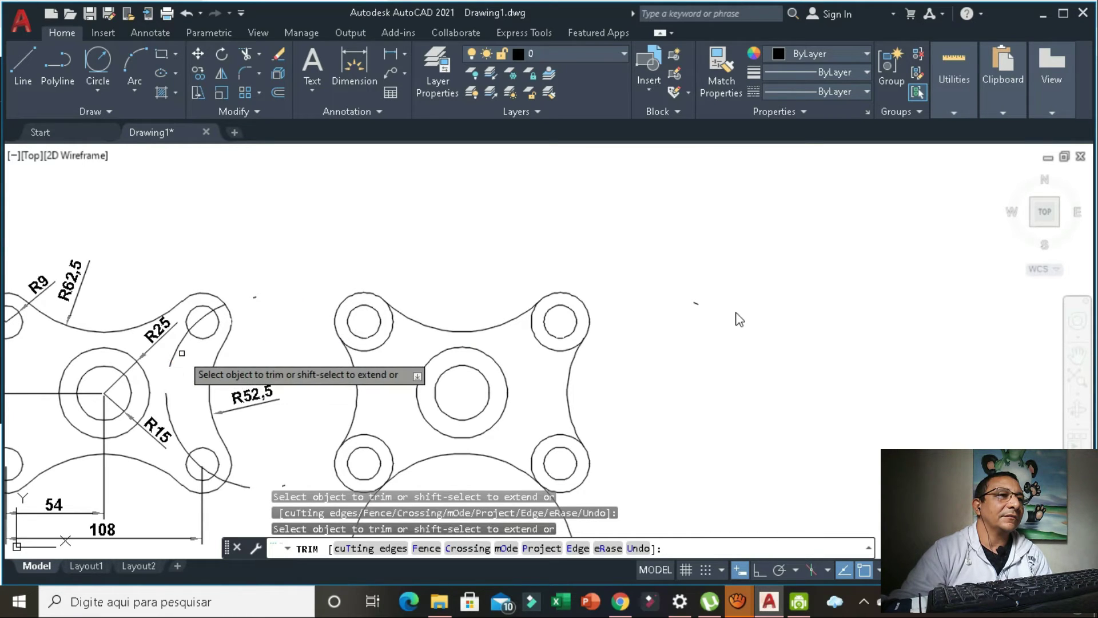
Cancel the crossing-window selection and restart TRIM
{"action": "left_click_drag", "start_coordinate": [179, 349], "coordinate": [318, 349]}
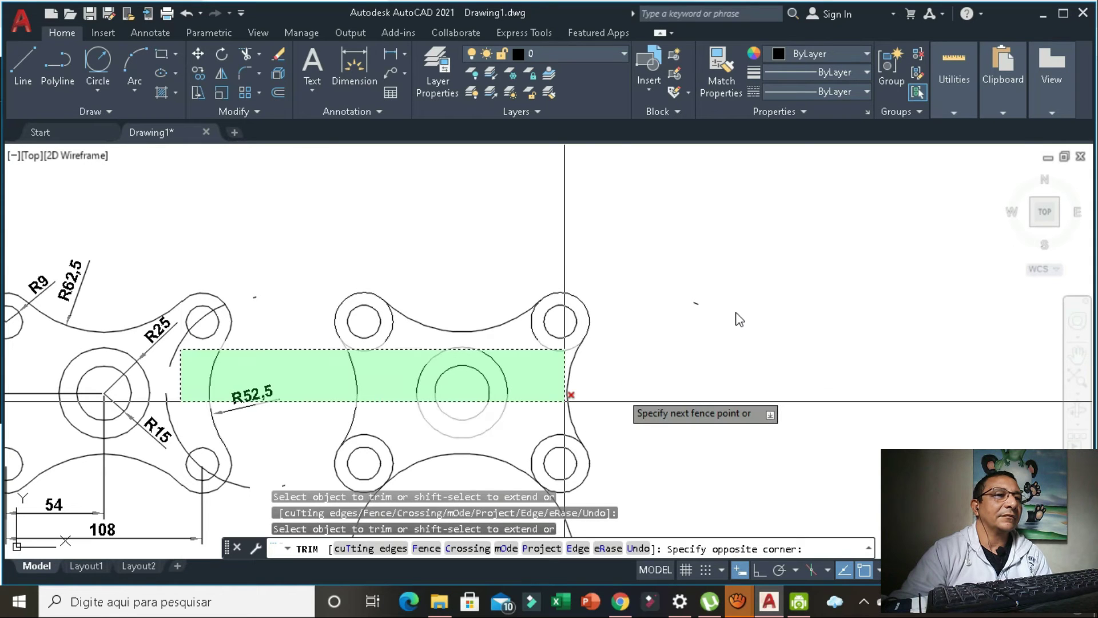
{"action": "scroll", "coordinate": [619, 397], "scroll_direction": "up", "scroll_amount": 2}
{"action": "middle_click_drag", "start_coordinate": [627, 352], "coordinate": [648, 263]}
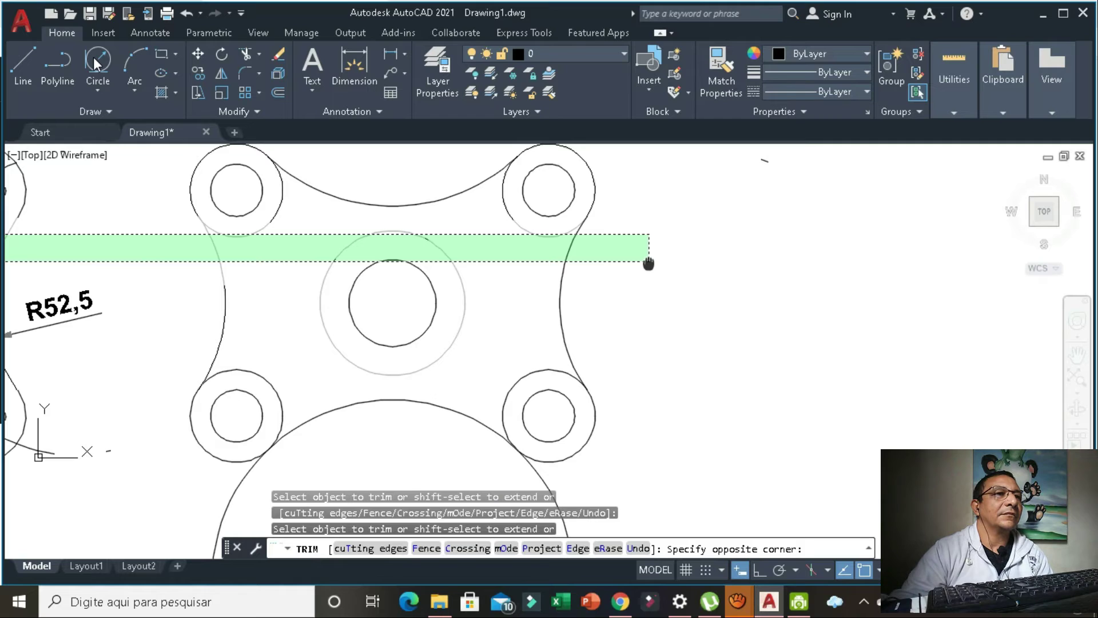
{"action": "key", "text": "Escape"}
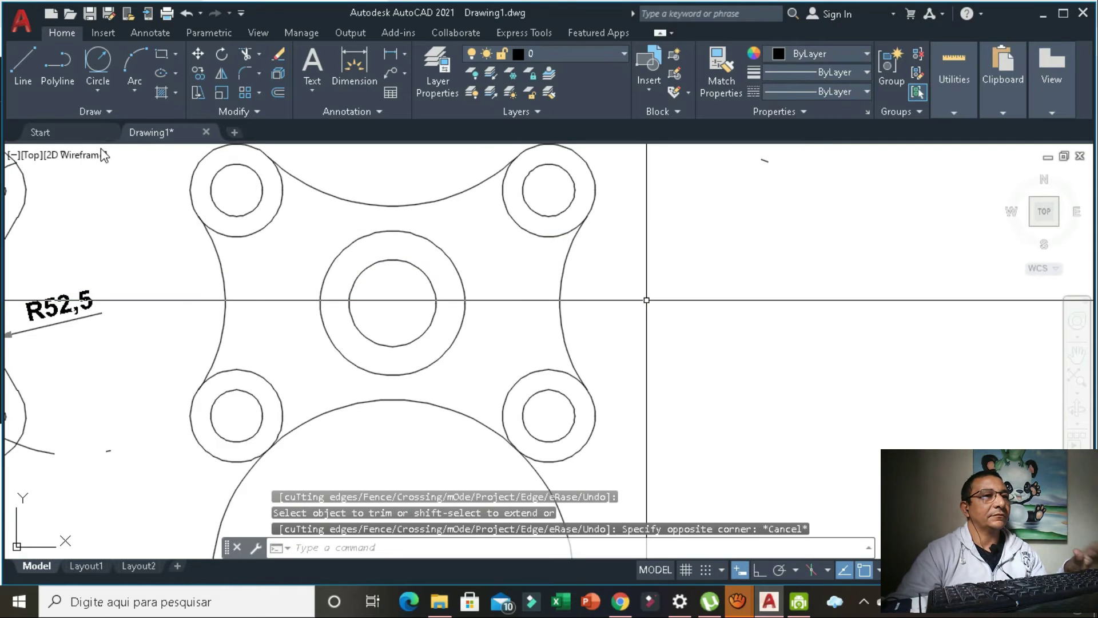
{"action": "key", "text": "Return"}
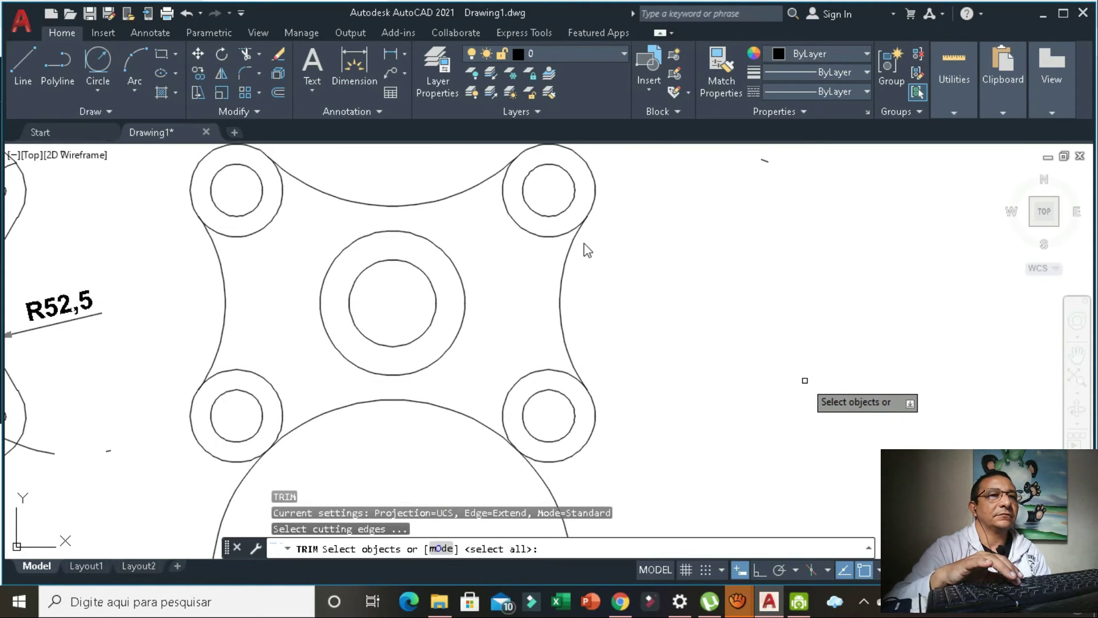
Trim the large bottom arc between the lower bosses and three stray segments in the left circles
{"action": "key", "text": "Return"}
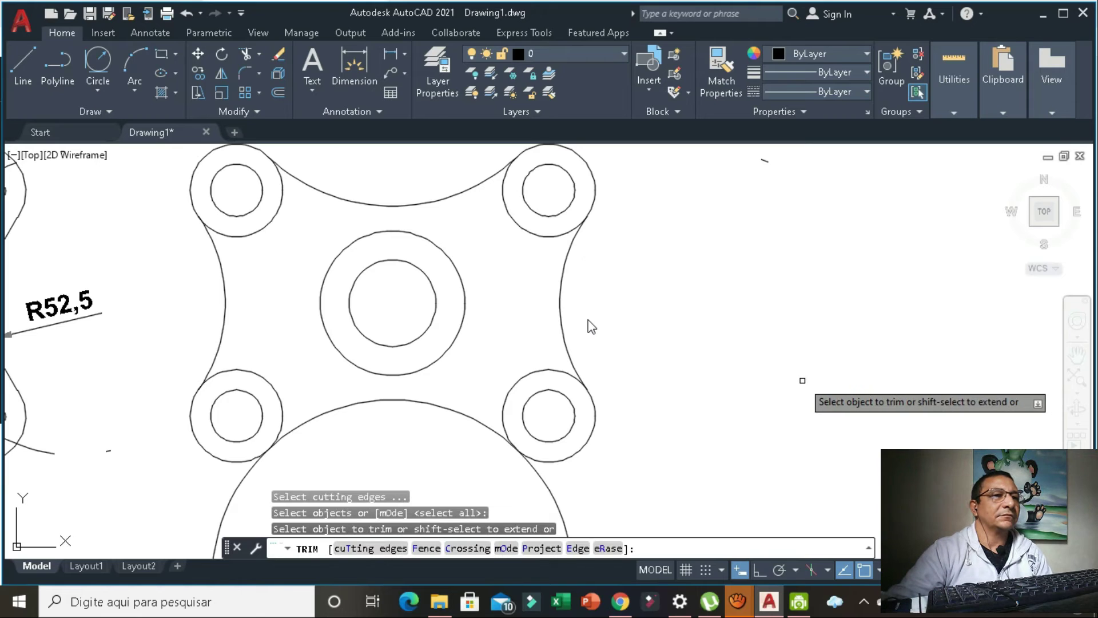
{"action": "left_click", "coordinate": [547, 475]}
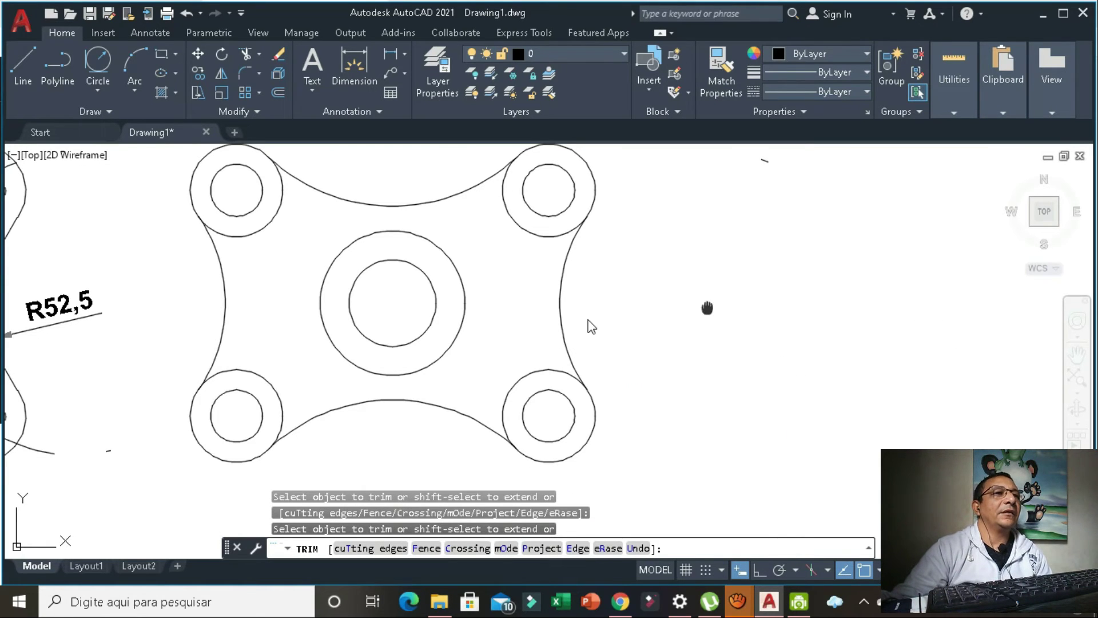
{"action": "mouse_move", "coordinate": [707, 308]}
{"action": "middle_mouse_down"}
{"action": "mouse_move", "coordinate": [711, 325]}
{"action": "mouse_move", "coordinate": [759, 333]}
{"action": "middle_mouse_up"}
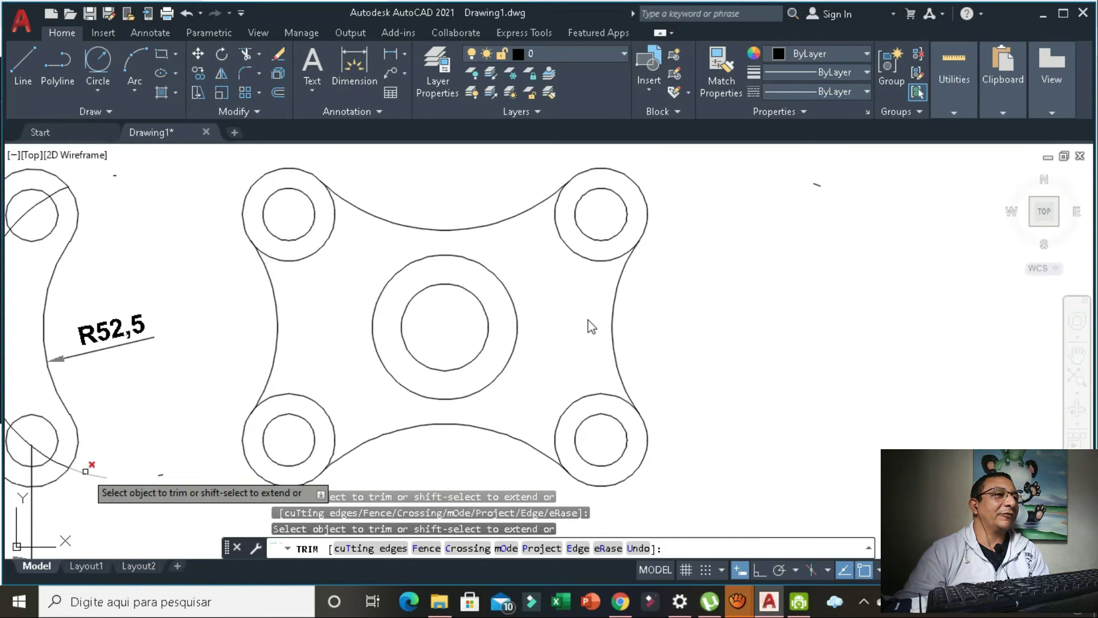
{"action": "left_click", "coordinate": [85, 471]}
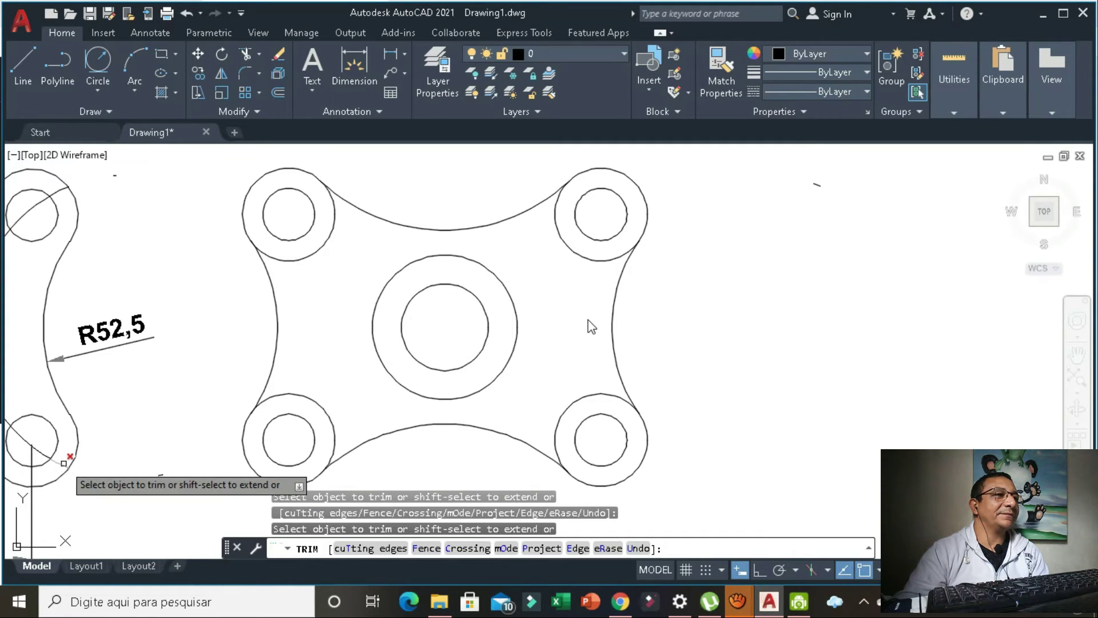
{"action": "left_click", "coordinate": [31, 446]}
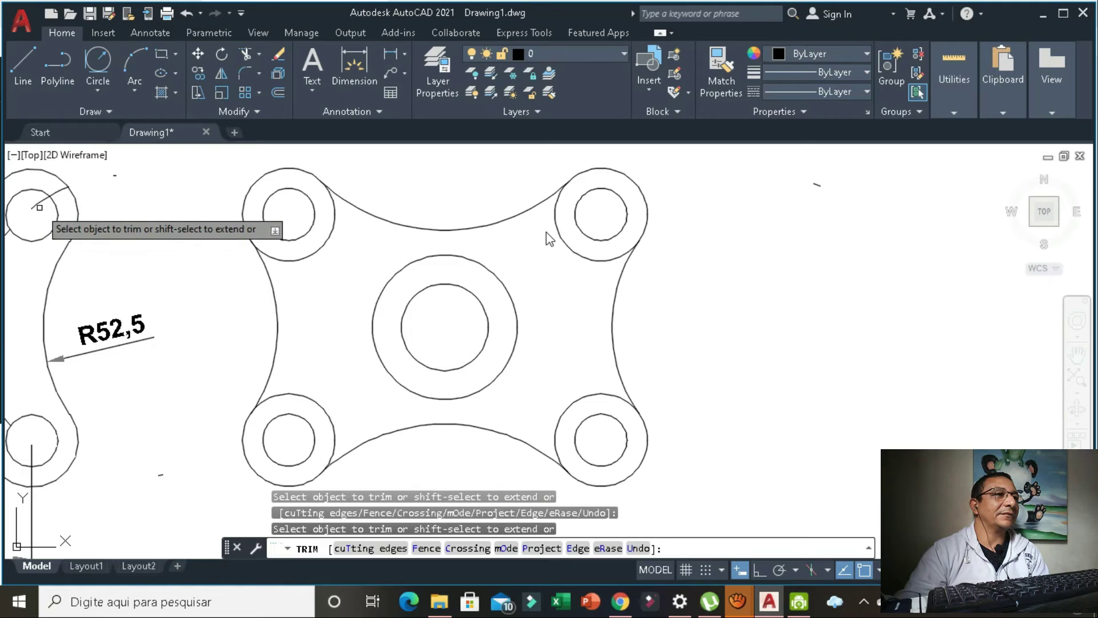
{"action": "left_click", "coordinate": [39, 201]}
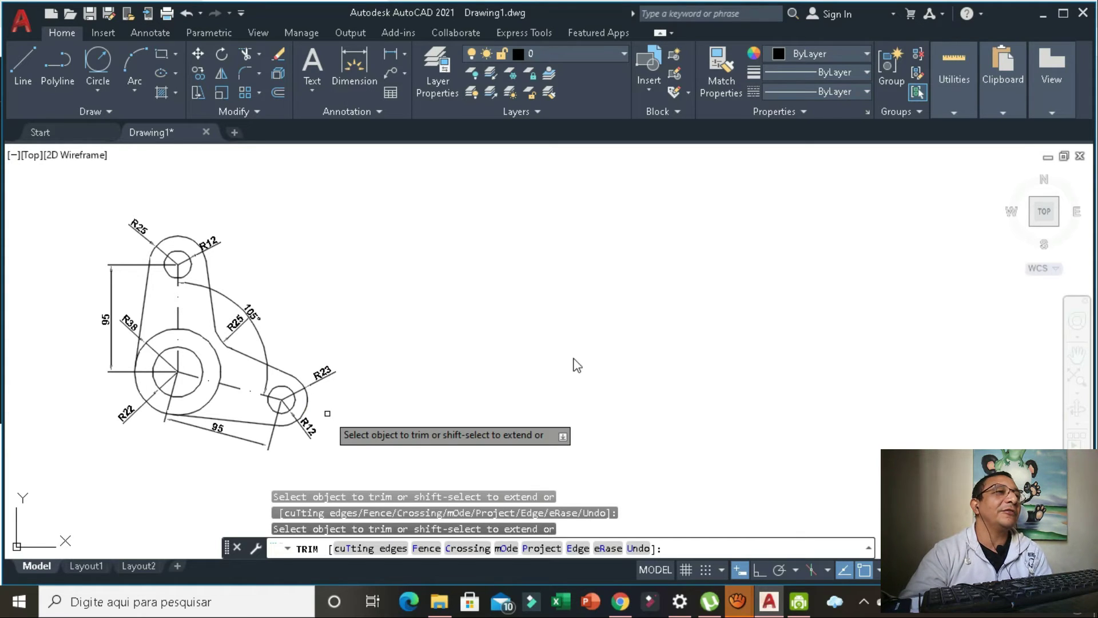
Trim the last small-circle segment, enable Ortho, set polar tracking to 15° increments, and end TRIM
{"action": "left_click", "coordinate": [287, 396]}
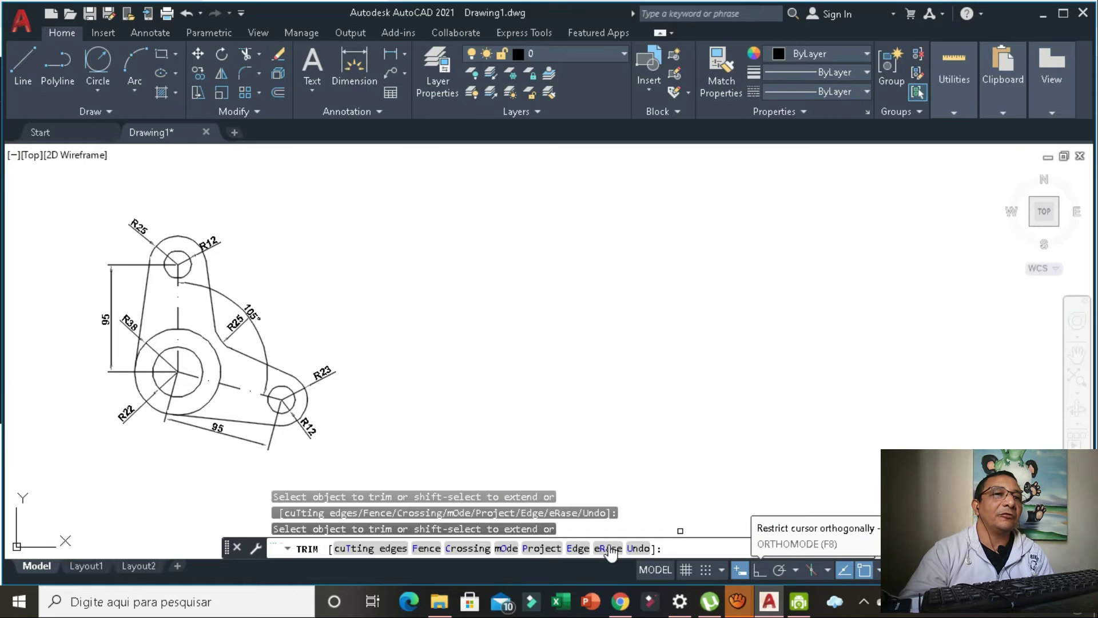
{"action": "left_click", "coordinate": [760, 570]}
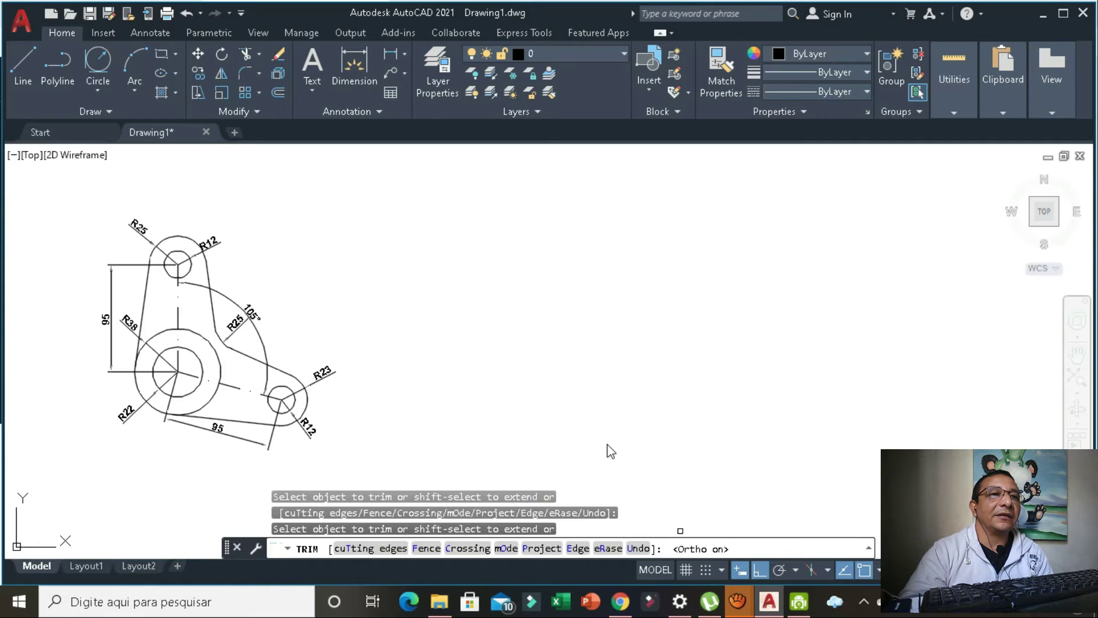
{"action": "left_click", "coordinate": [796, 569]}
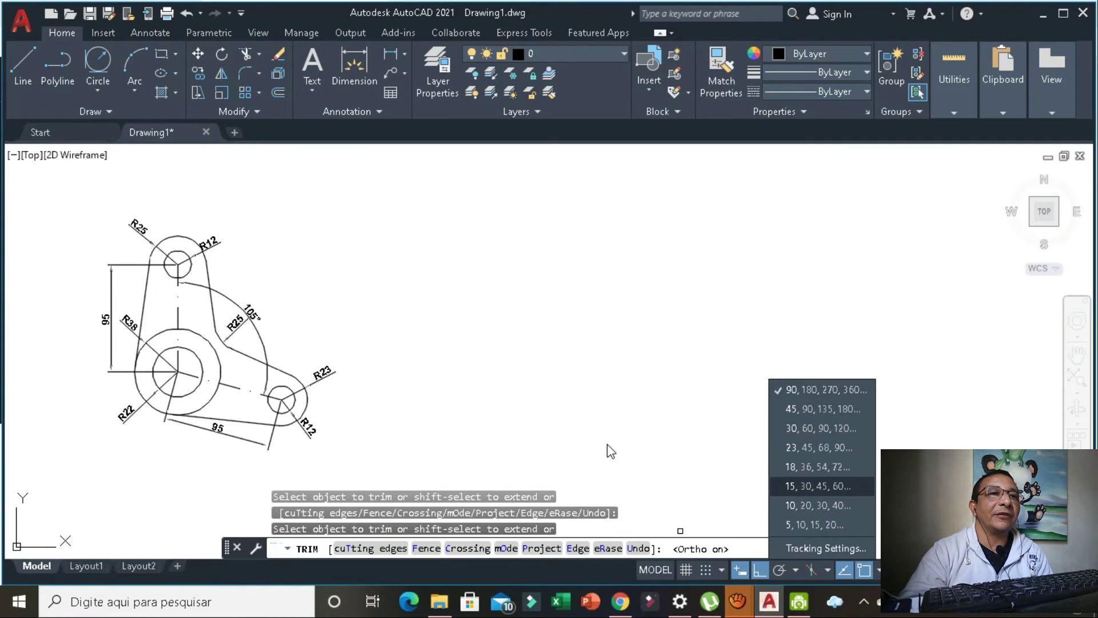
{"action": "left_click", "coordinate": [785, 485]}
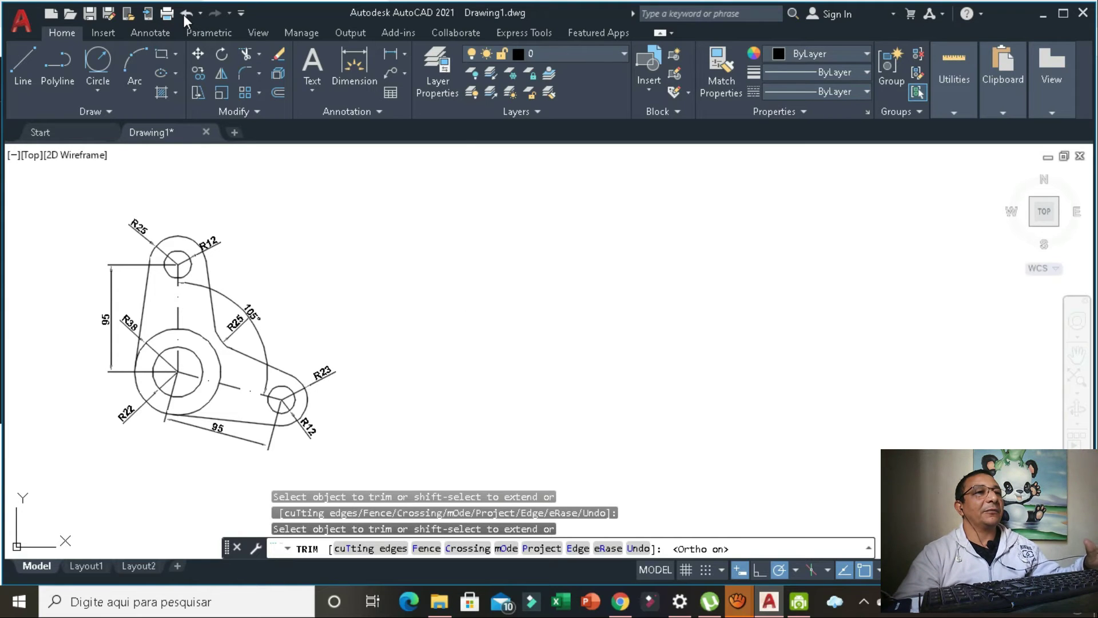
{"action": "key", "text": "Escape"}
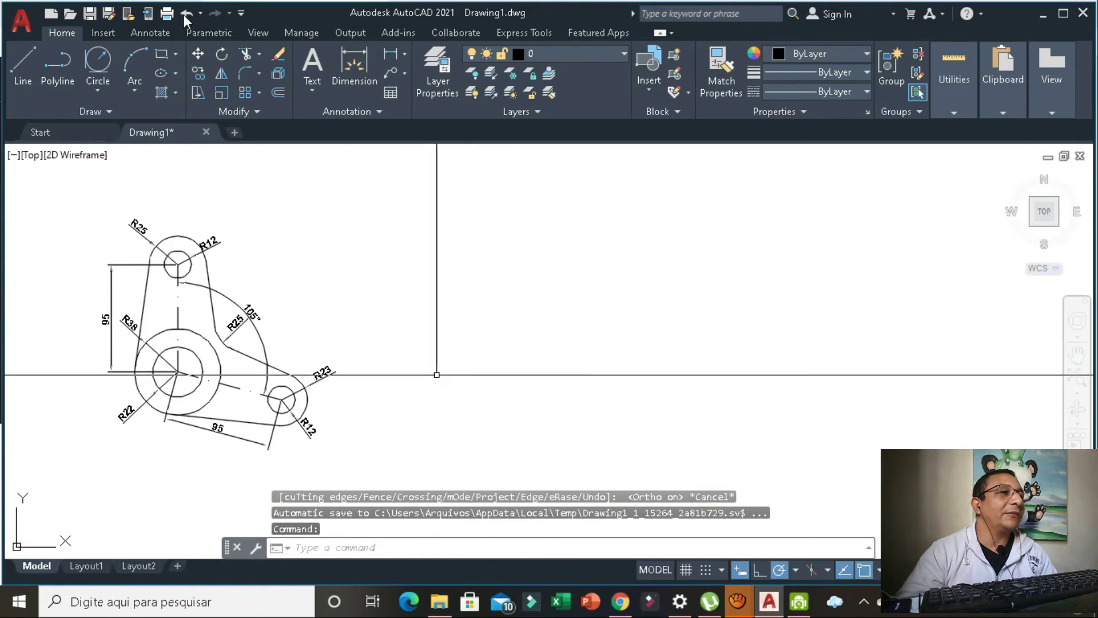
Undo the last trim and draw a radius-22 circle level with the reference's centre
{"action": "left_click", "coordinate": [184, 15]}
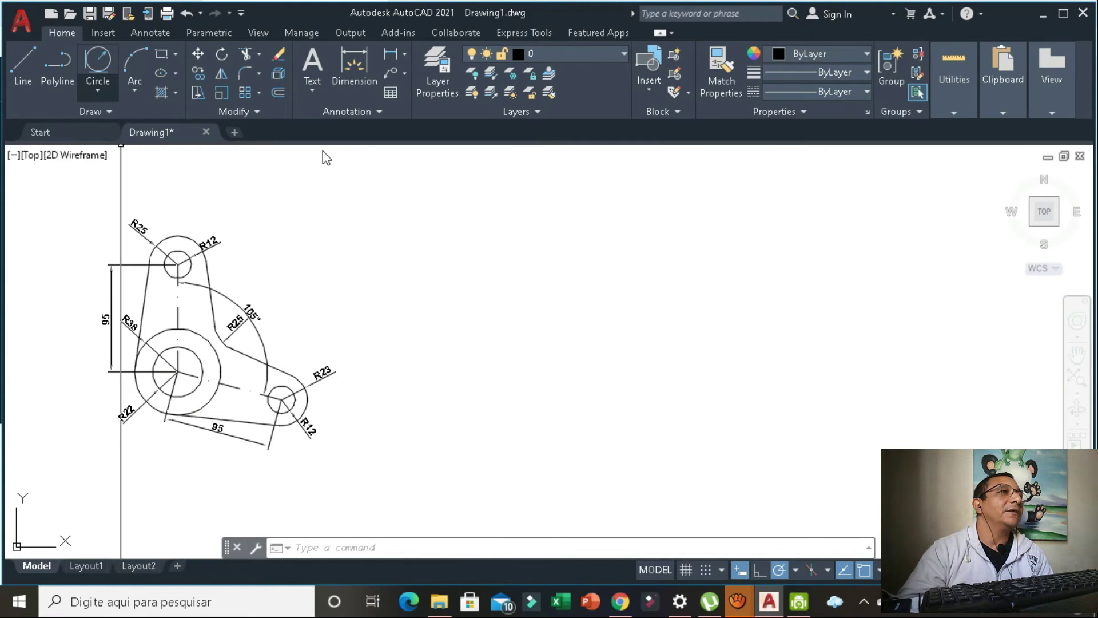
{"action": "left_click", "coordinate": [98, 90]}
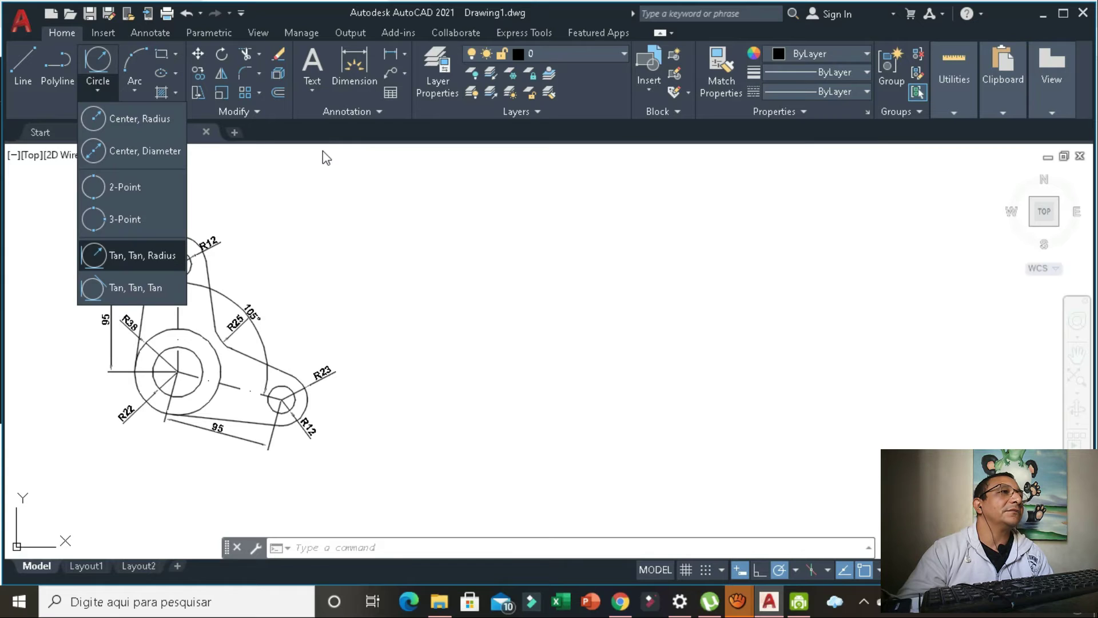
{"action": "left_click", "coordinate": [326, 157]}
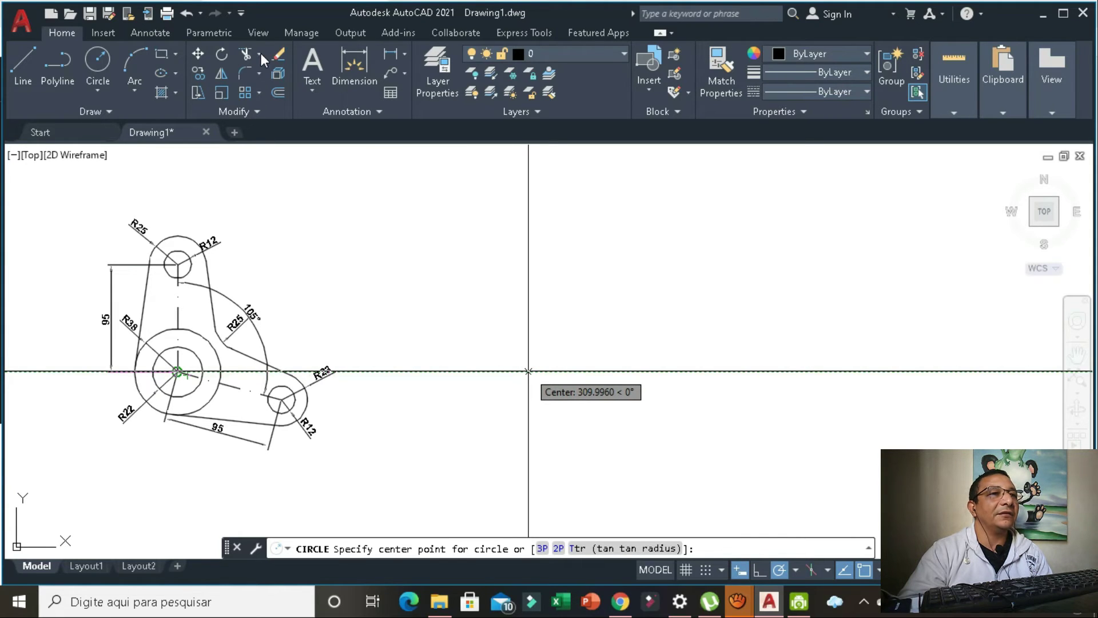
{"action": "left_click", "coordinate": [528, 372]}
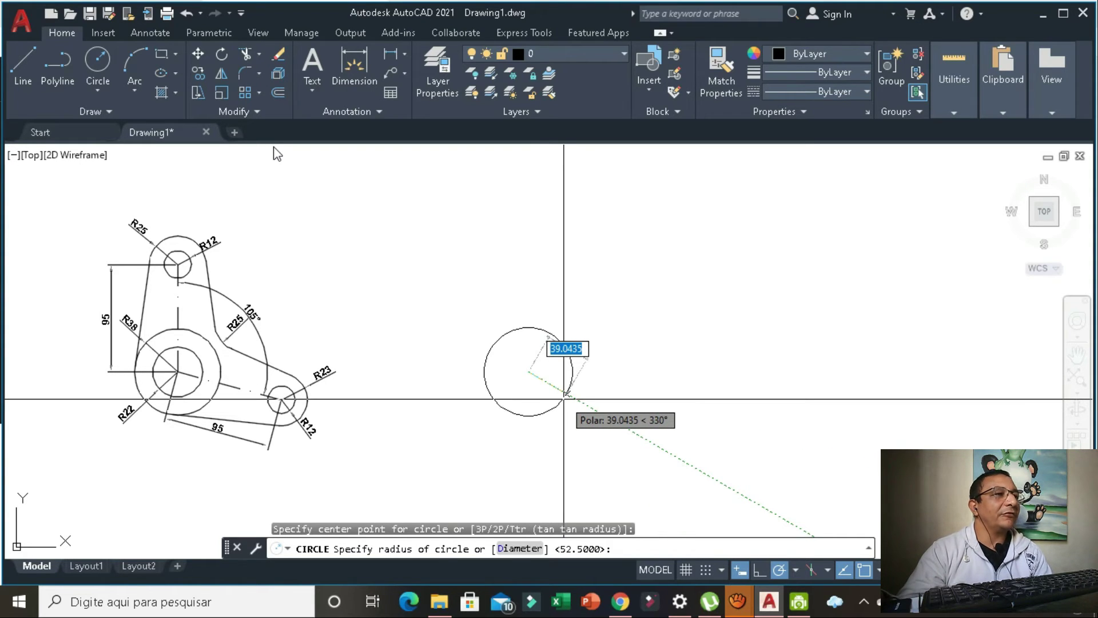
{"action": "type", "text": "22"}
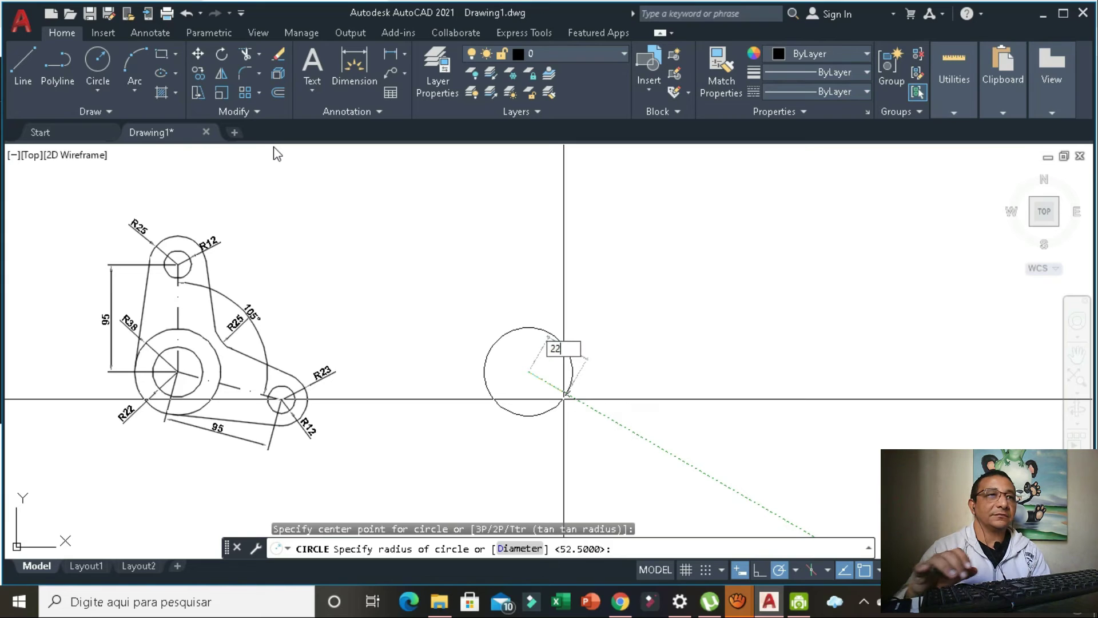
{"action": "key", "text": "Return"}
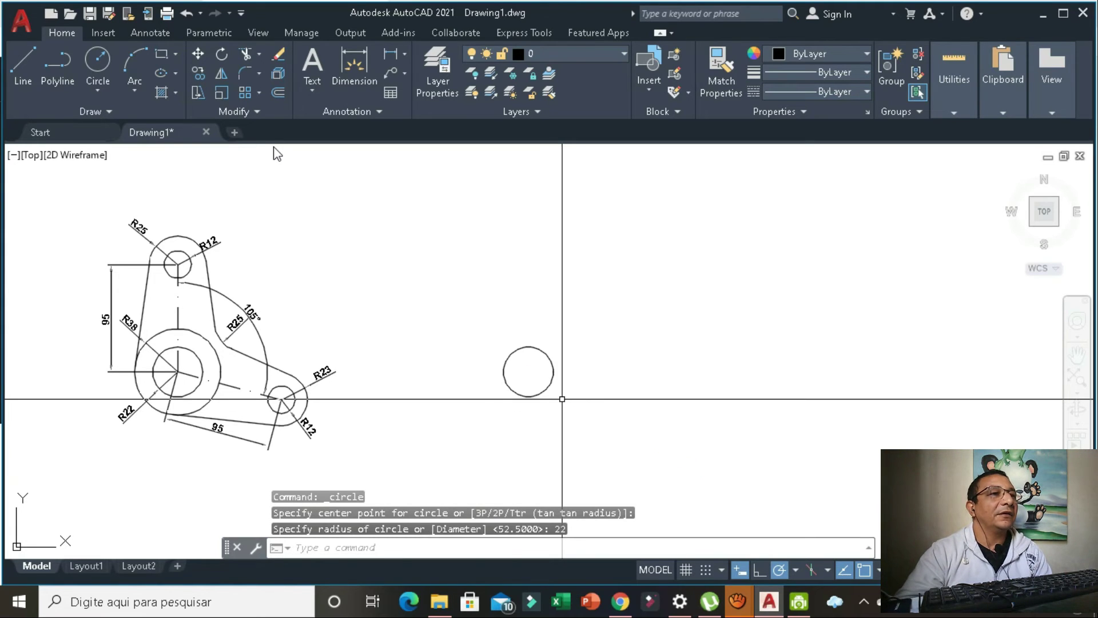
Draw a concentric radius-38 circle on the same centre
{"action": "key", "text": "Return"}
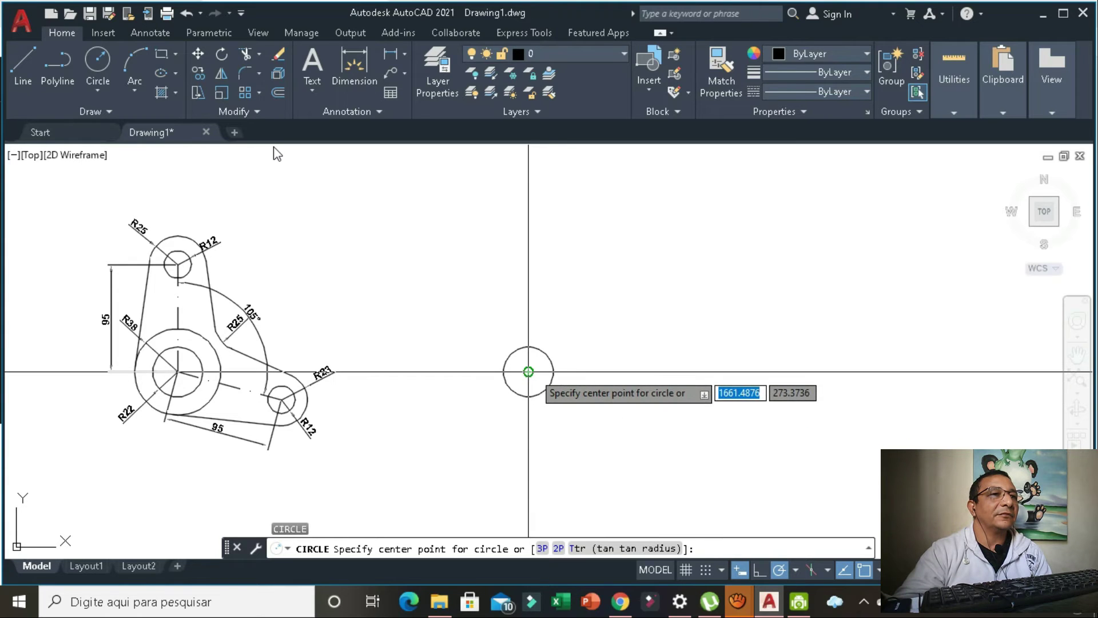
{"action": "left_click", "coordinate": [529, 371]}
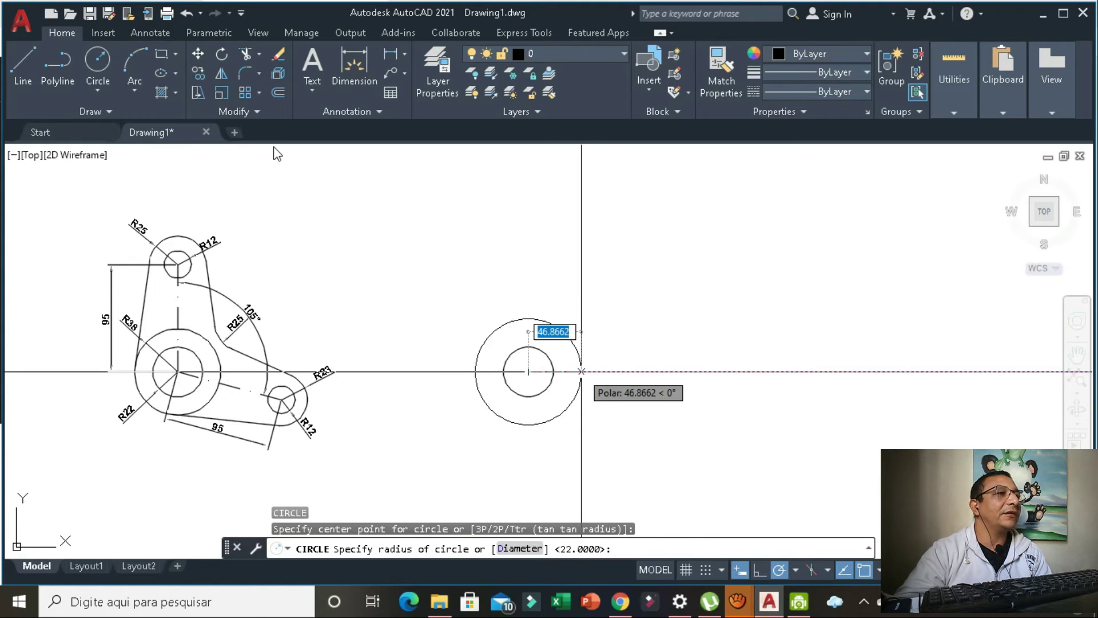
{"action": "type", "text": "38"}
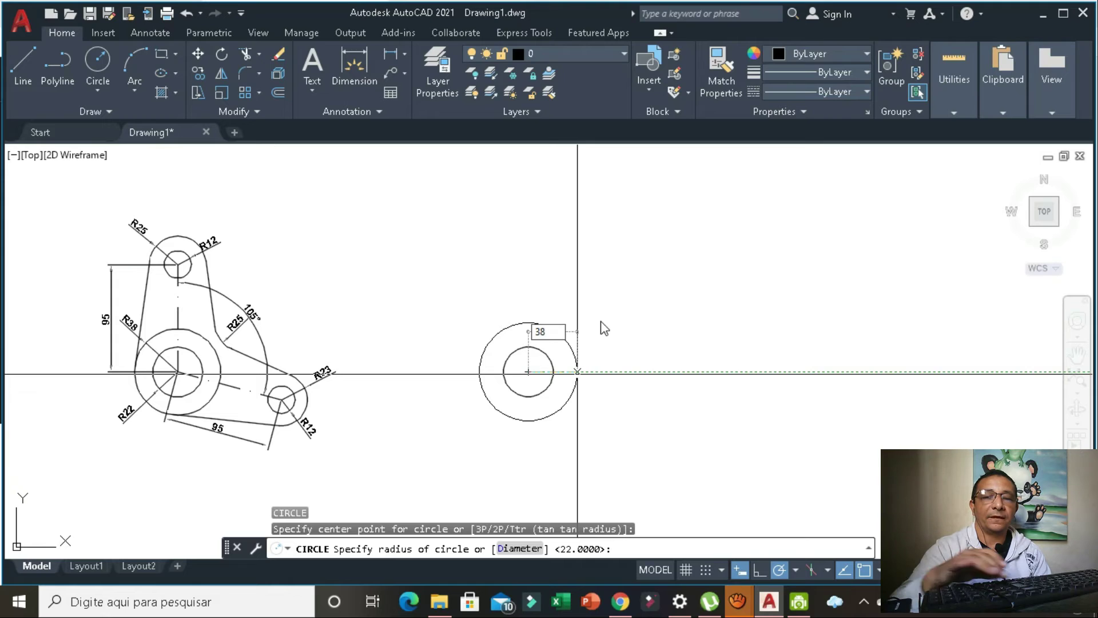
{"action": "key", "text": "Return"}
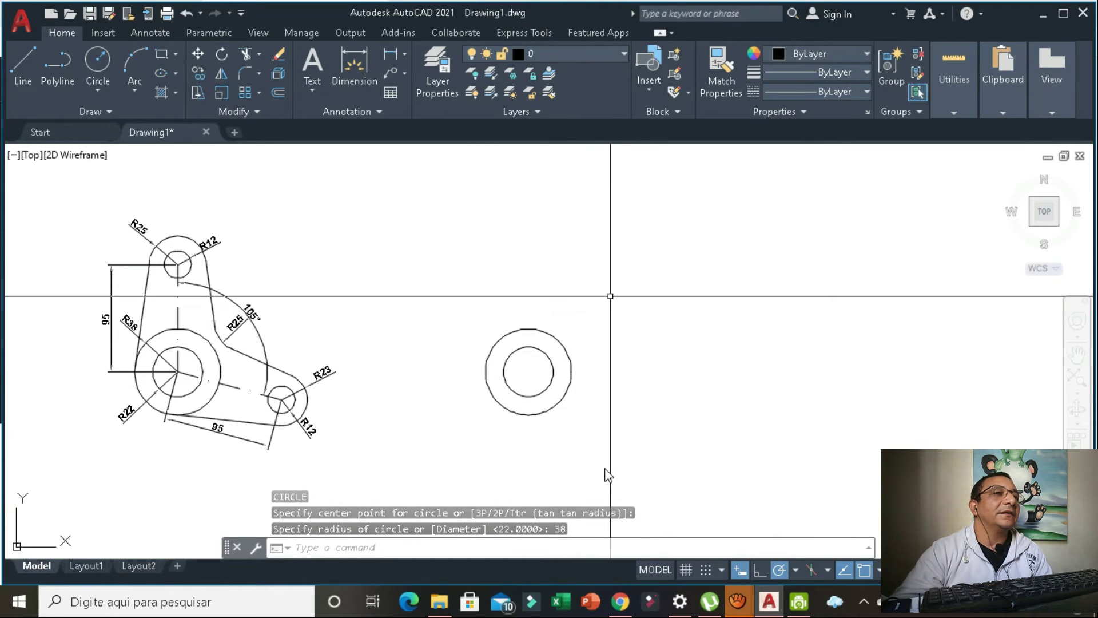
{"action": "key", "text": "Return"}
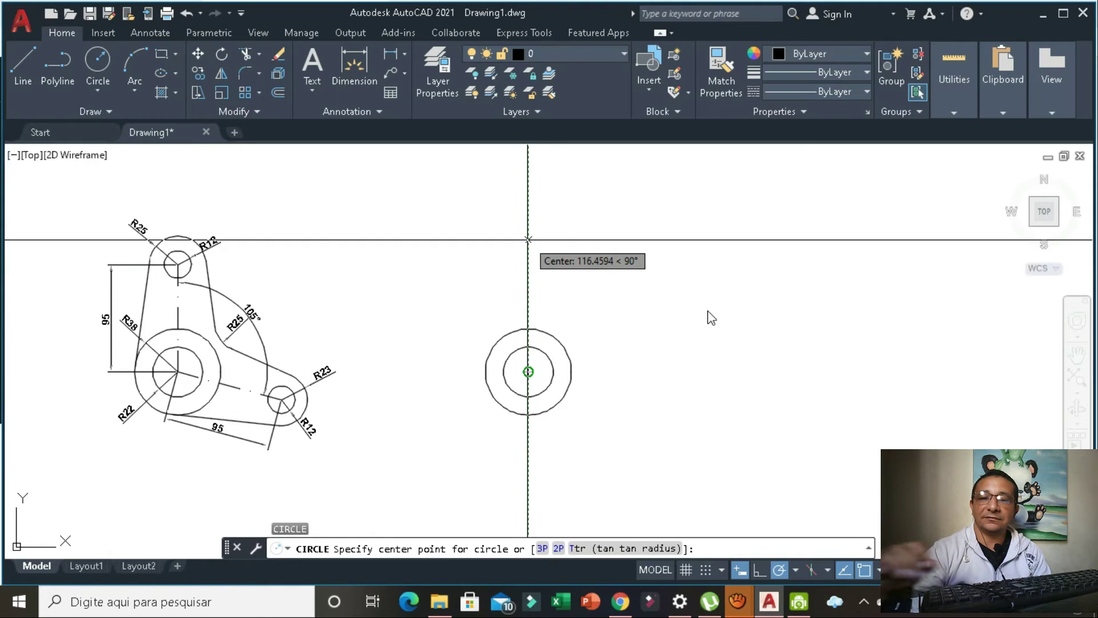
Place the radius-12 upper hole 95 units above the main boss centre
{"action": "type", "text": "95"}
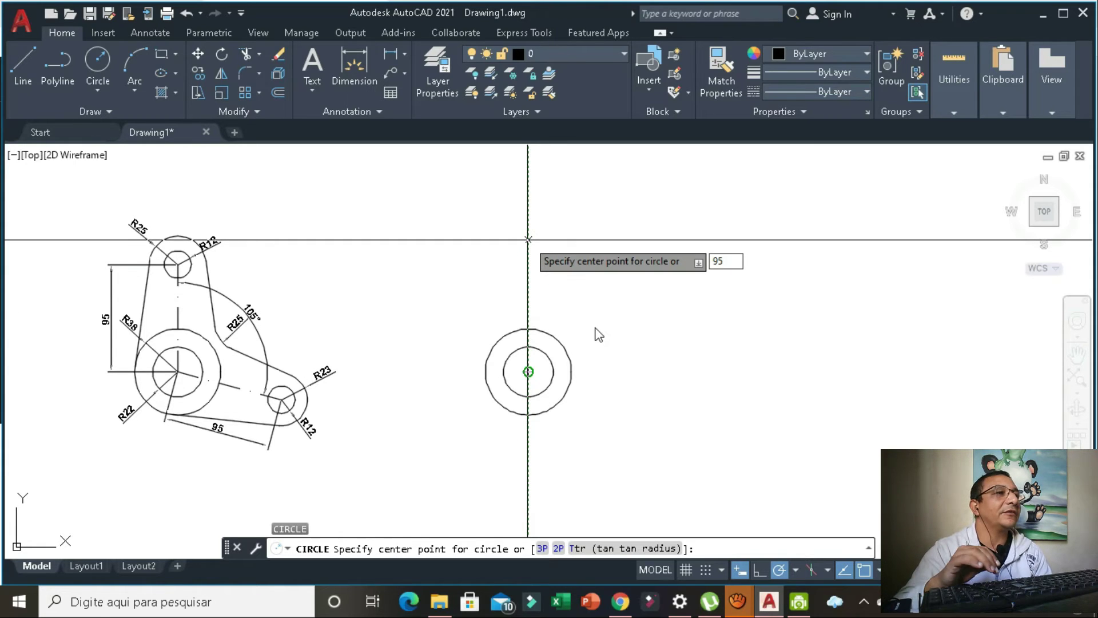
{"action": "key", "text": "Return"}
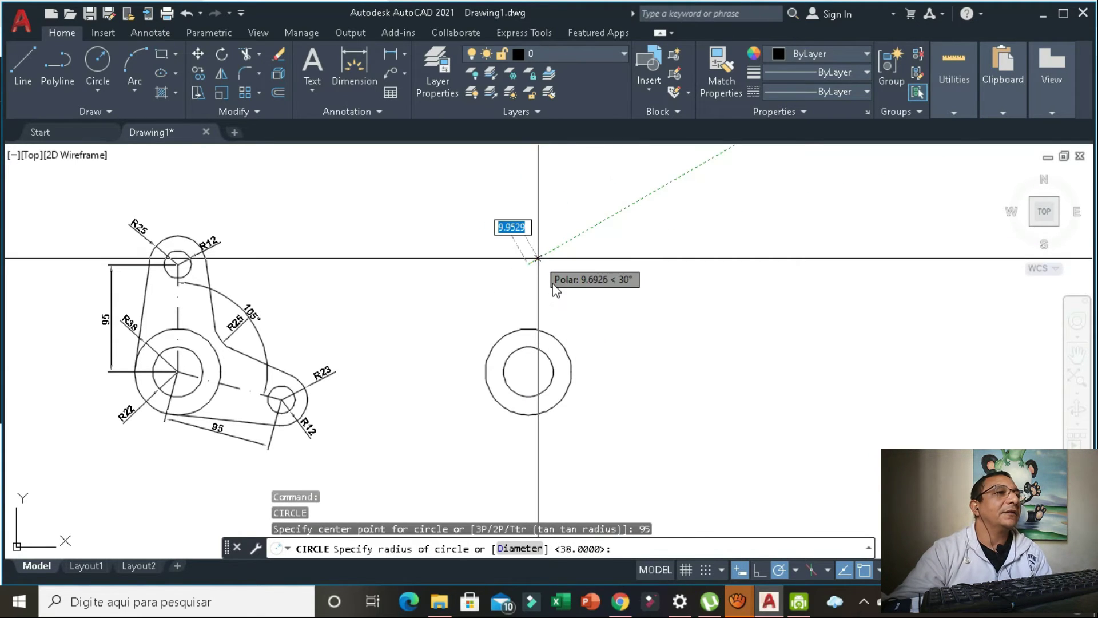
{"action": "type", "text": "12"}
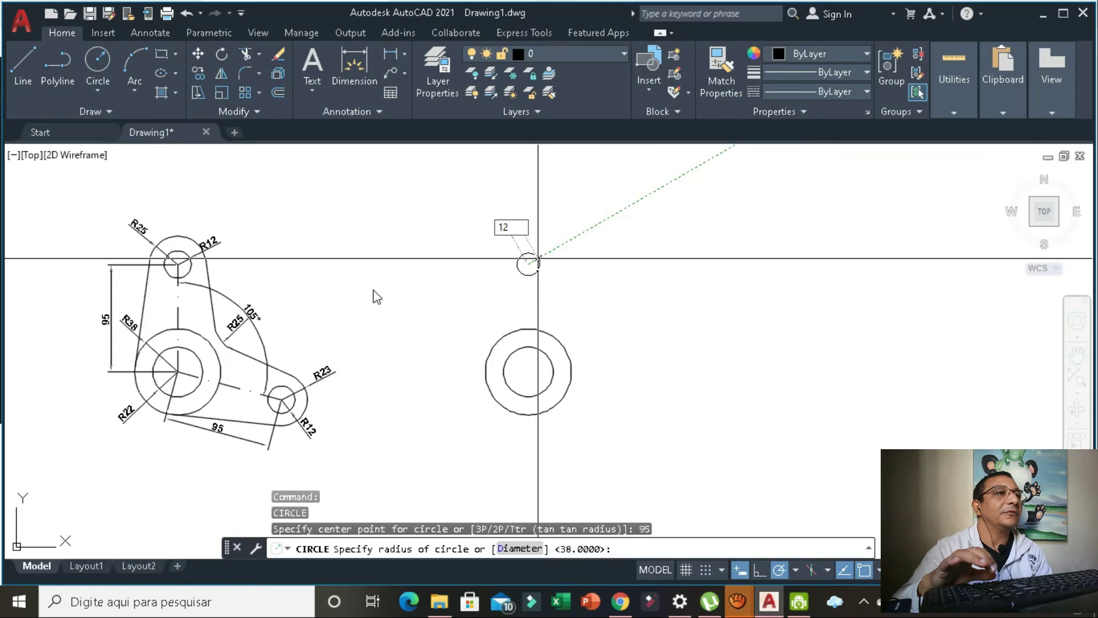
{"action": "key", "text": "Return"}
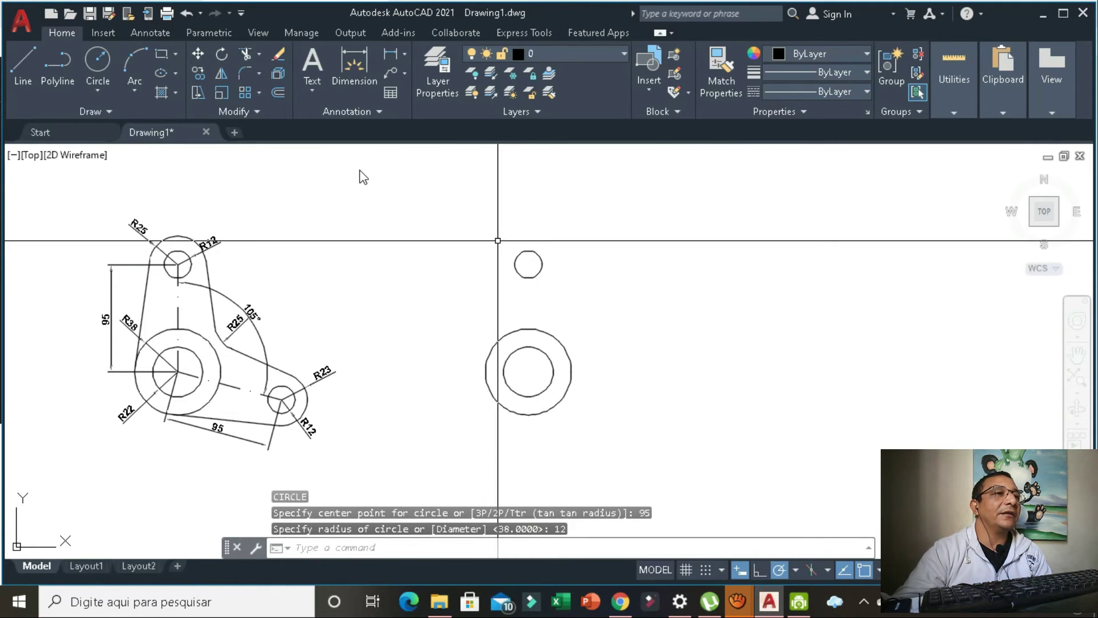
{"action": "key", "text": "Return"}
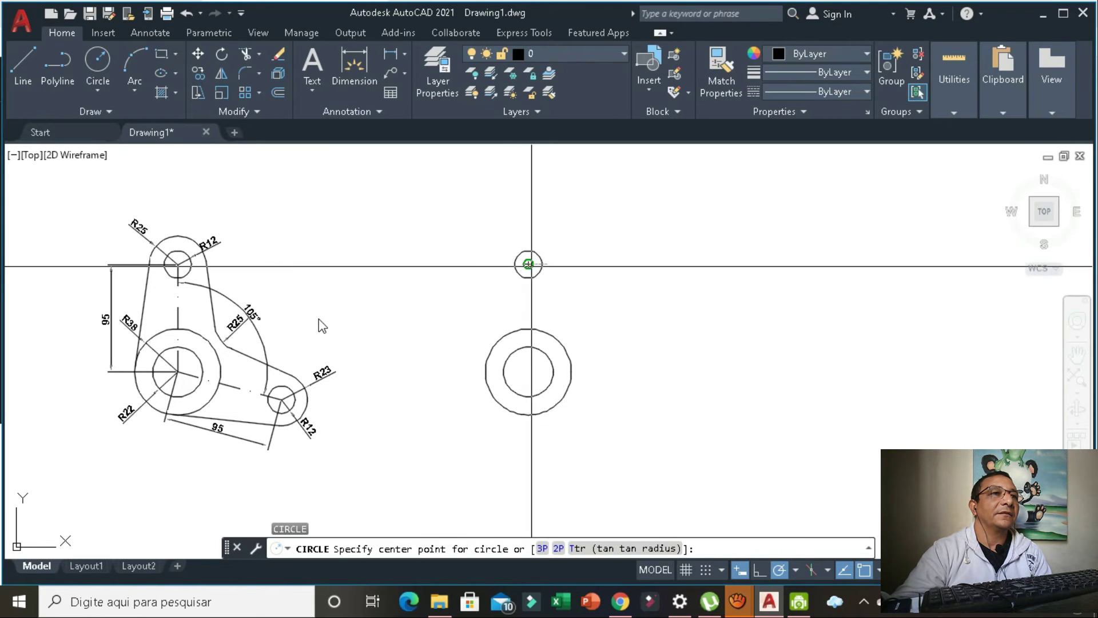
{"action": "left_click", "coordinate": [528, 264]}
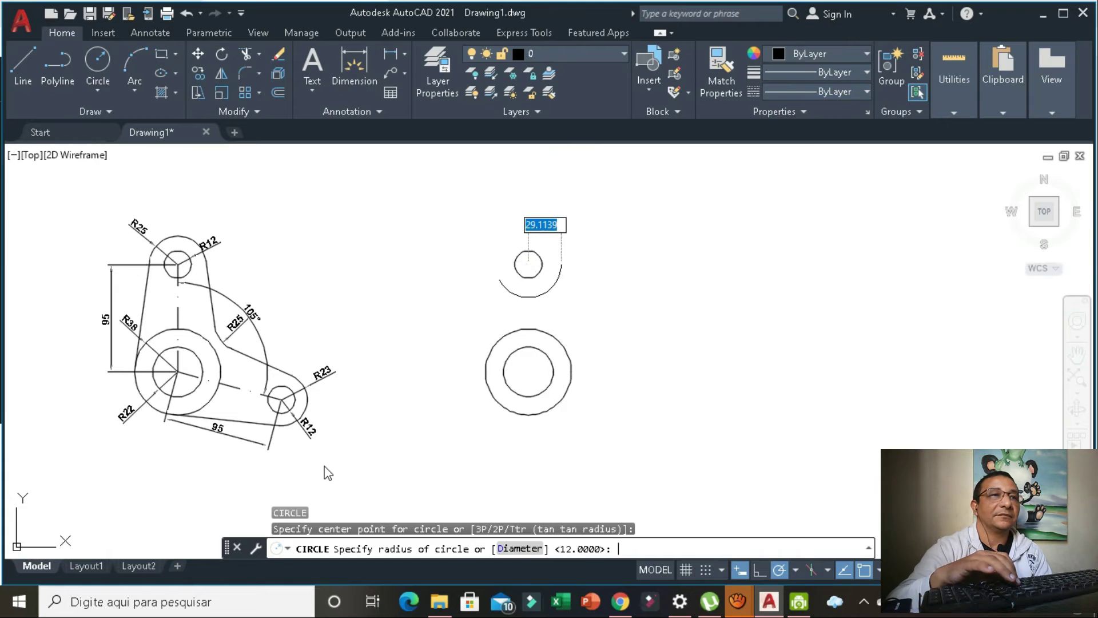
{"action": "key", "text": "Return"}
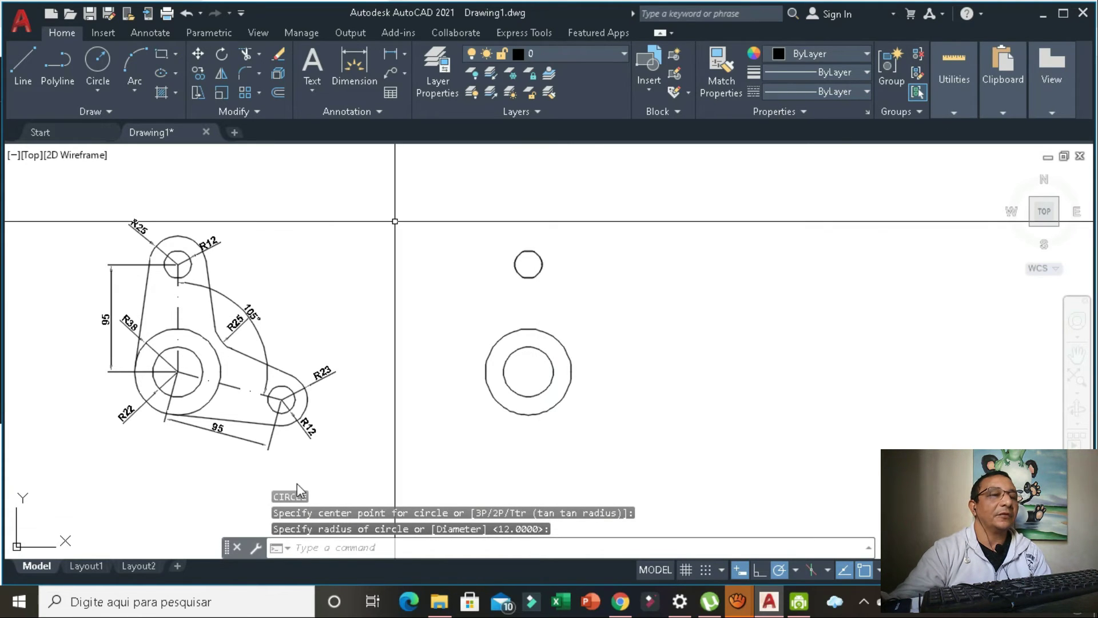
Add a concentric radius-25 circle around the upper hole
{"action": "key", "text": "Return"}
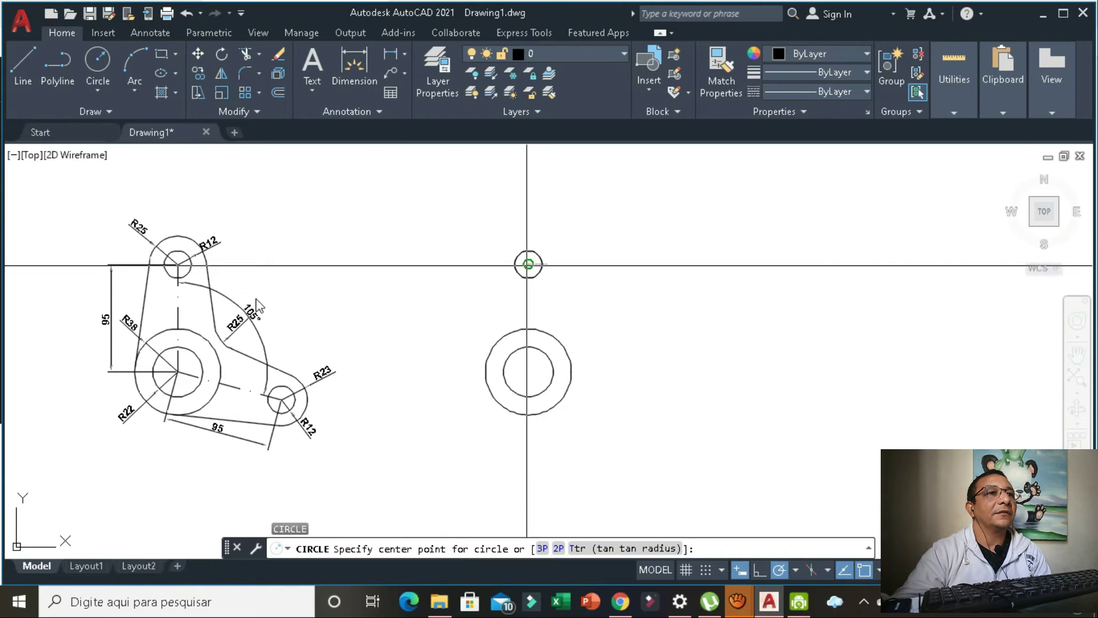
{"action": "left_click", "coordinate": [529, 263]}
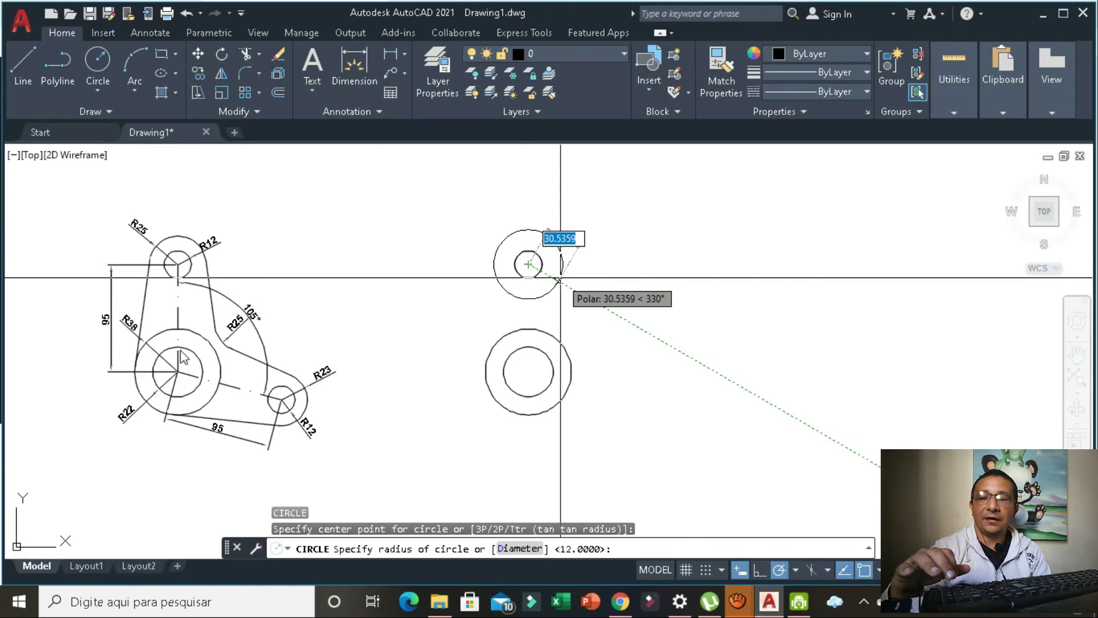
{"action": "type", "text": "25"}
{"action": "key", "text": "Return"}
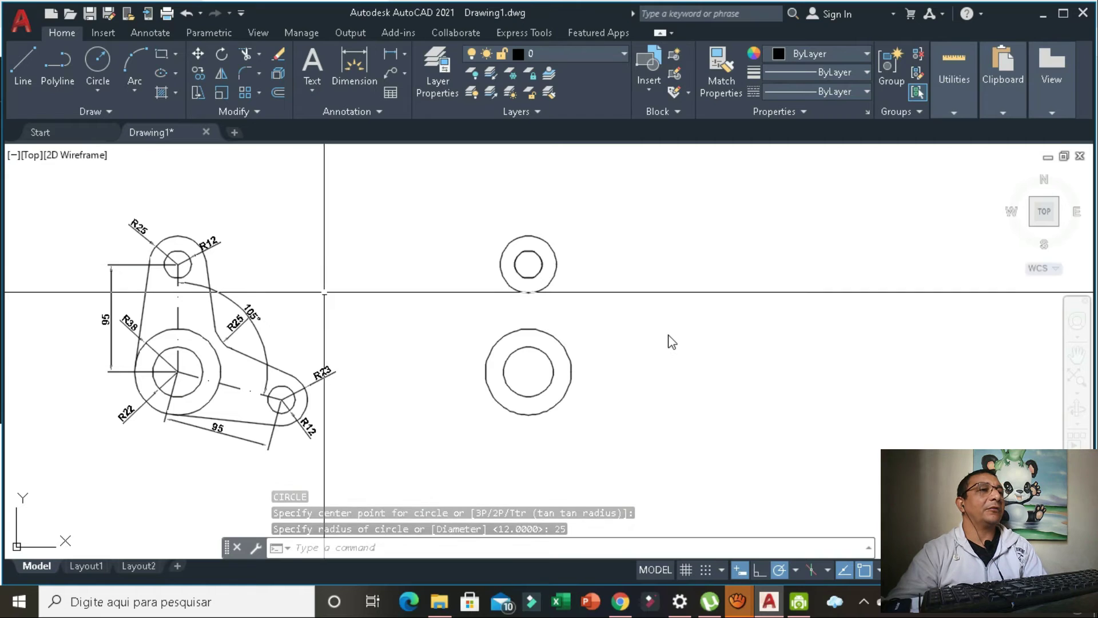
{"action": "middle_click_drag", "start_coordinate": [282, 252], "coordinate": [434, 237]}
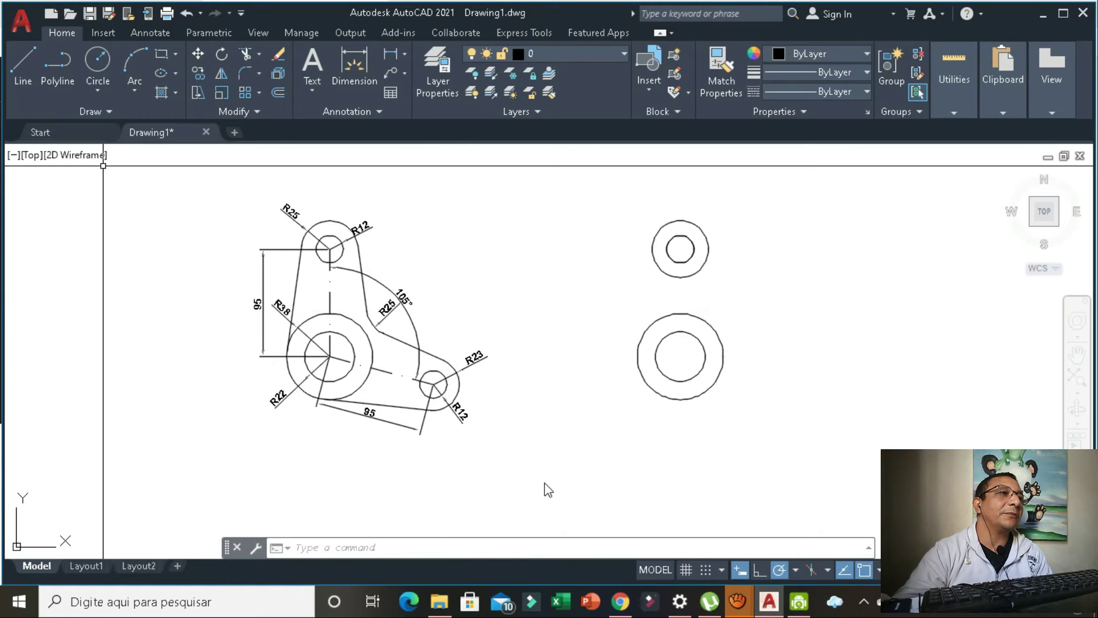
{"action": "left_click", "coordinate": [23, 68]}
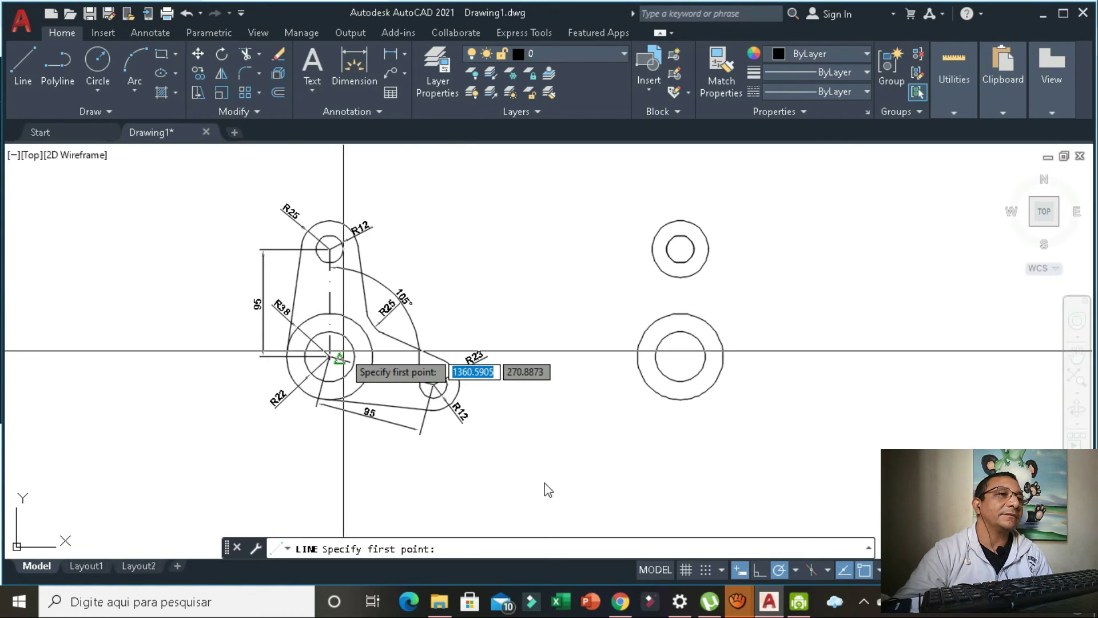
{"action": "left_click", "coordinate": [329, 356]}
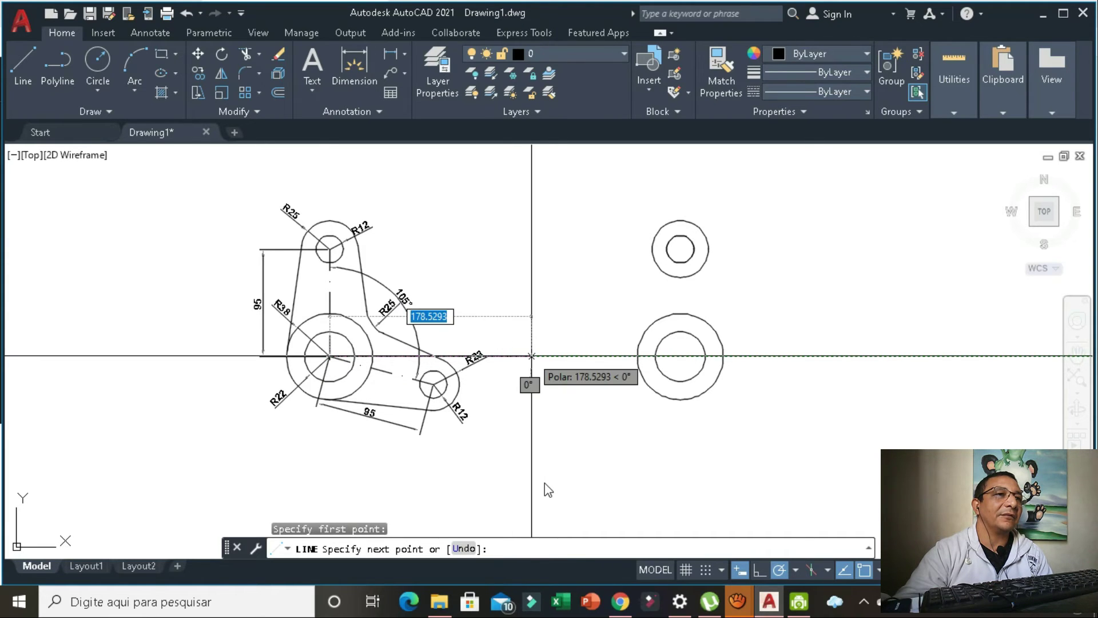
{"action": "left_click", "coordinate": [532, 357]}
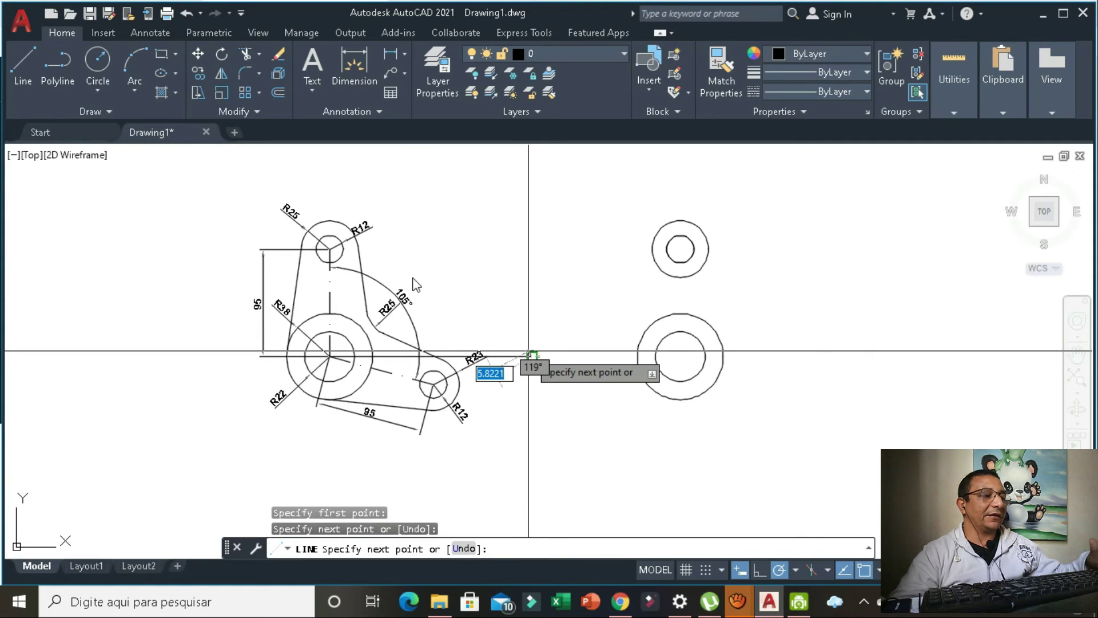
{"action": "key", "text": "Escape"}
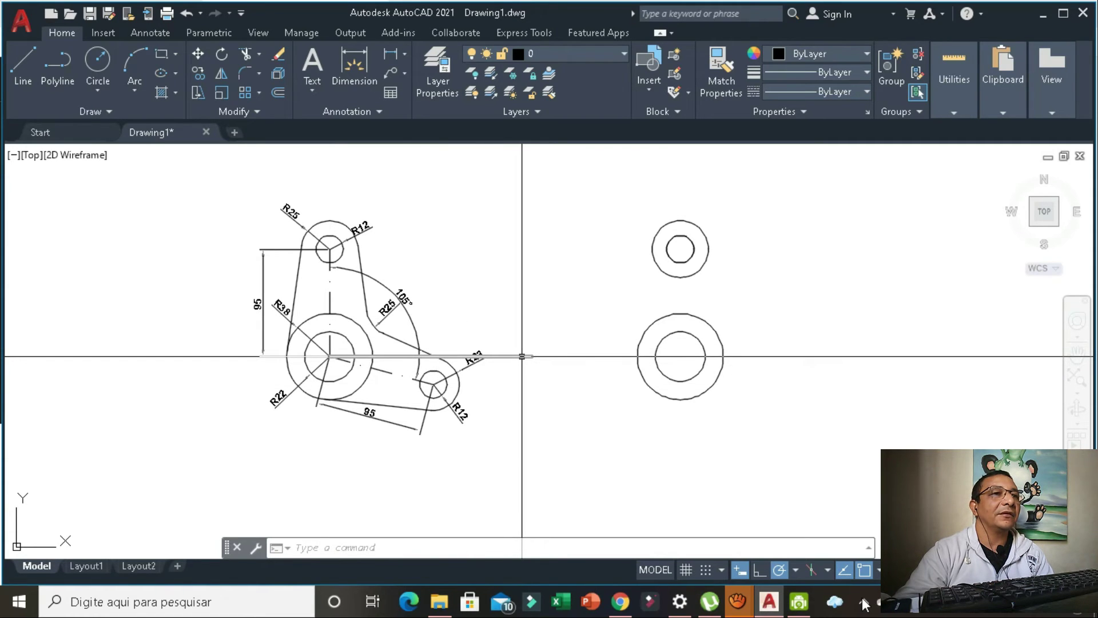
{"action": "left_click", "coordinate": [521, 356]}
{"action": "key", "text": "Delete"}
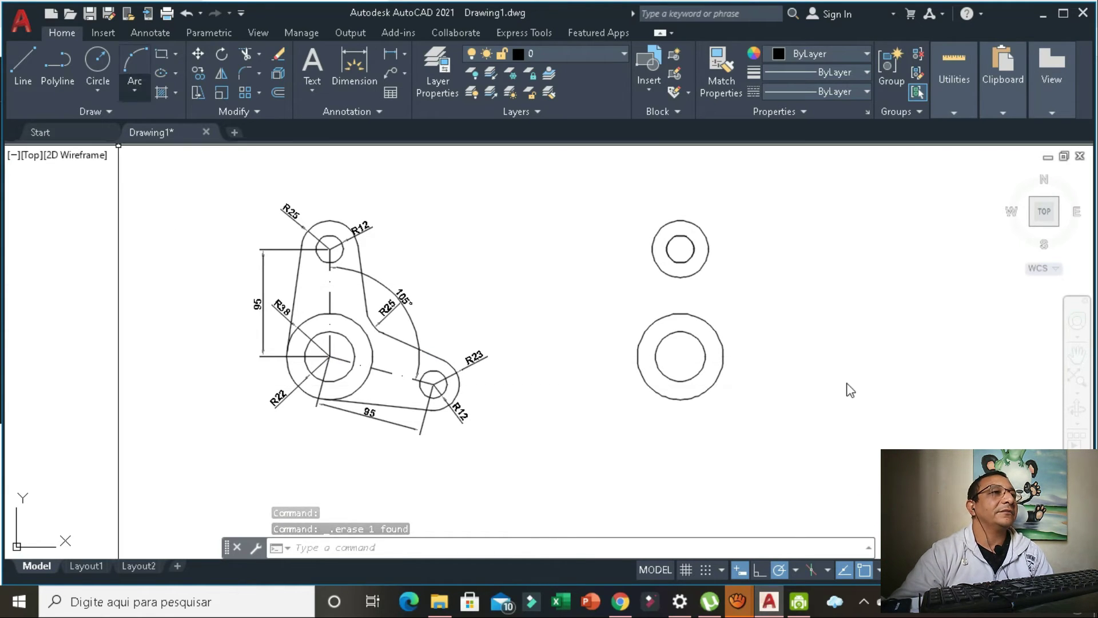
Cancel the unwanted circle, turn Ortho on, and open the Polar Tracking settings
{"action": "left_click", "coordinate": [97, 63]}
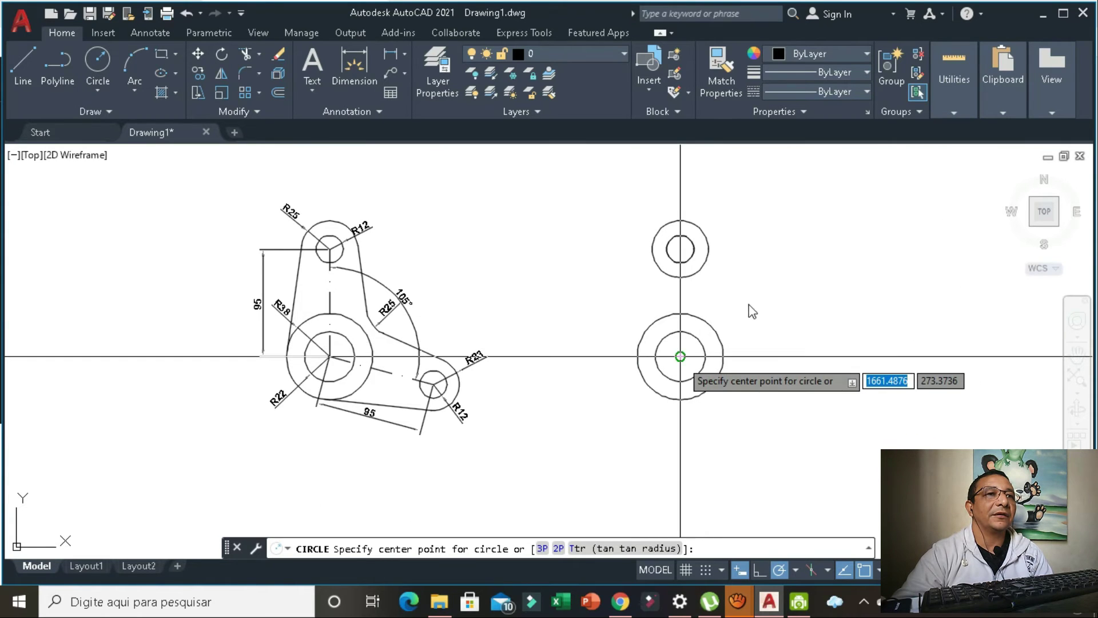
{"action": "left_click", "coordinate": [699, 348]}
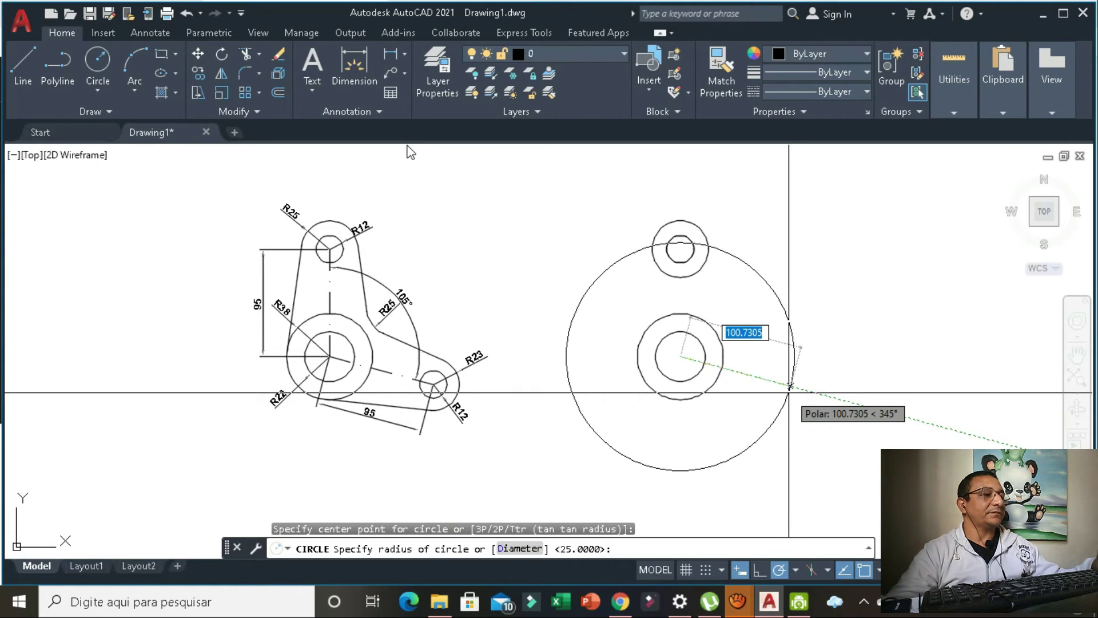
{"action": "key", "text": "Escape"}
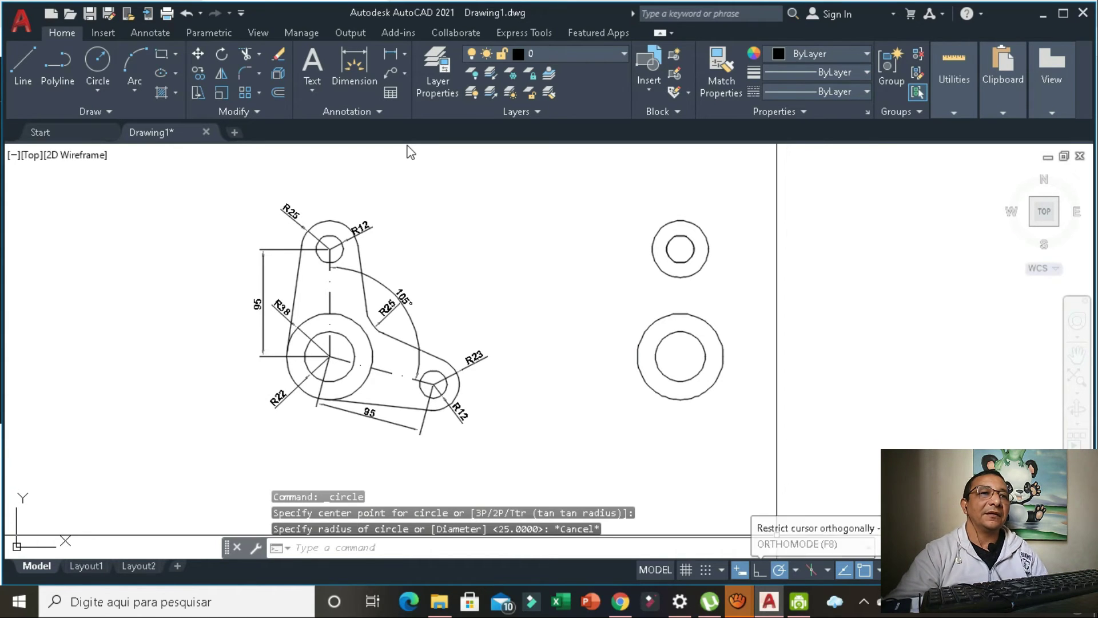
{"action": "left_click", "coordinate": [759, 569]}
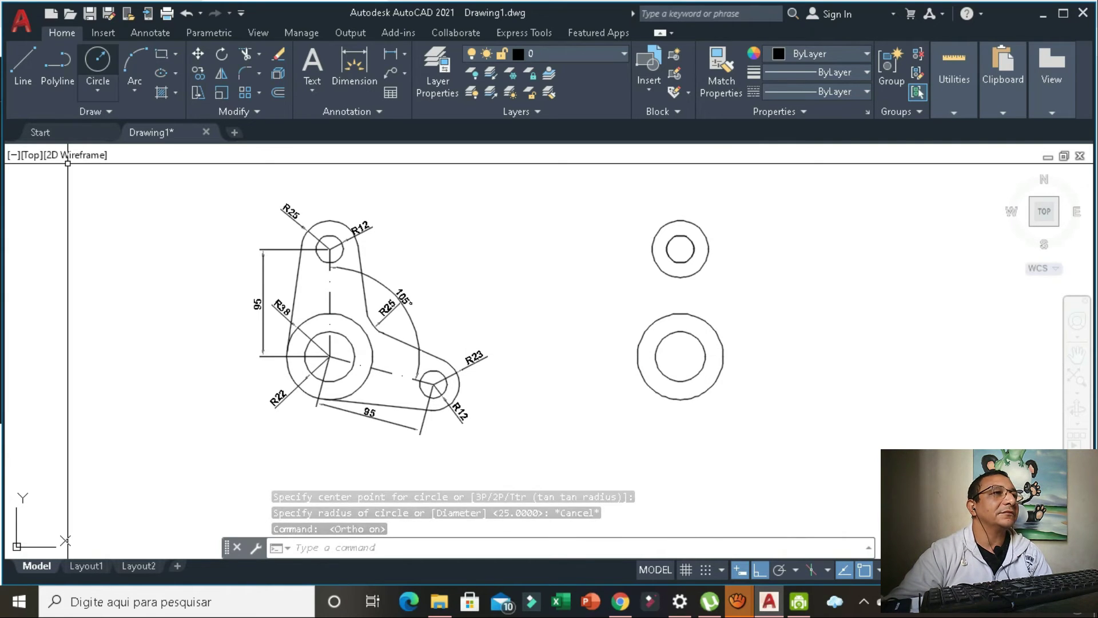
{"action": "key", "text": "space"}
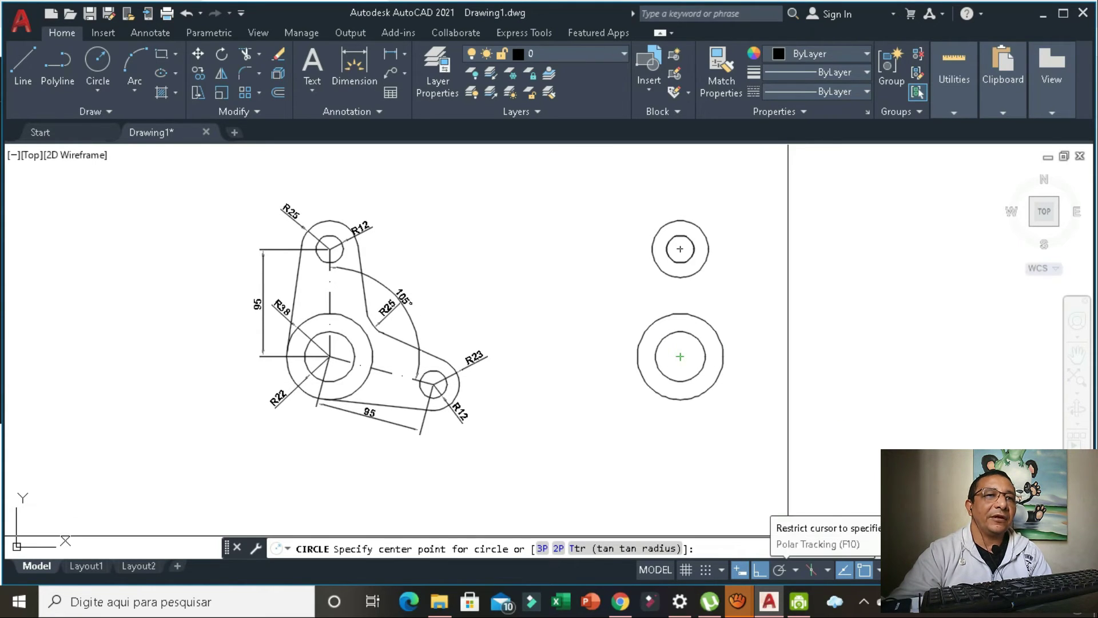
{"action": "left_click", "coordinate": [796, 569]}
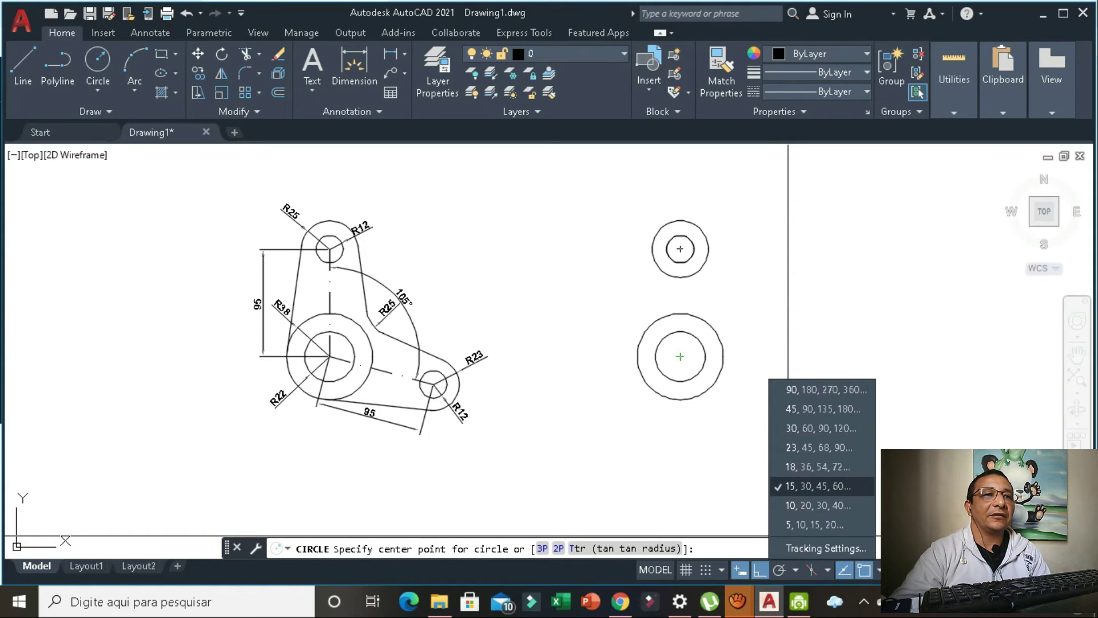
{"action": "left_click", "coordinate": [826, 548]}
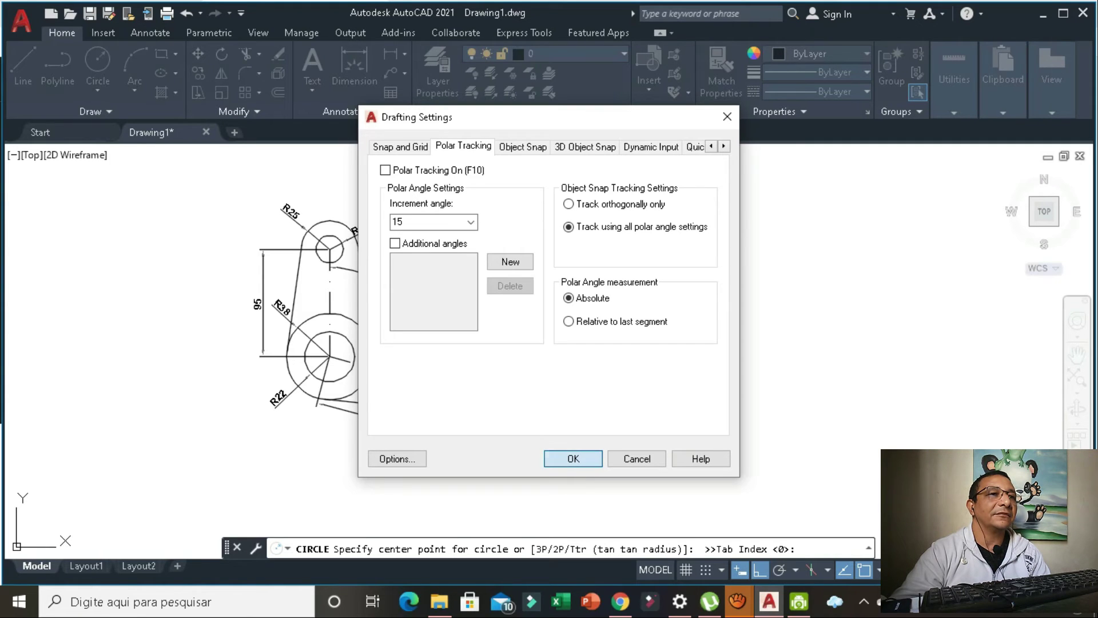
Confirm the Drafting Settings, cancel the oversized circle, and start a new circle
{"action": "left_click", "coordinate": [573, 458]}
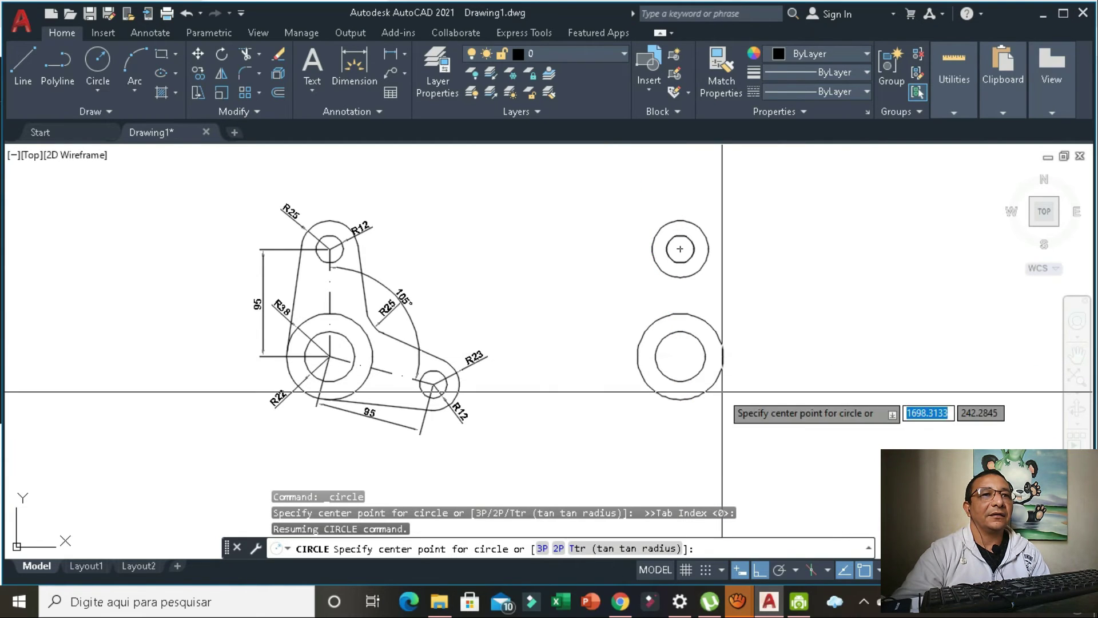
{"action": "left_click", "coordinate": [680, 356]}
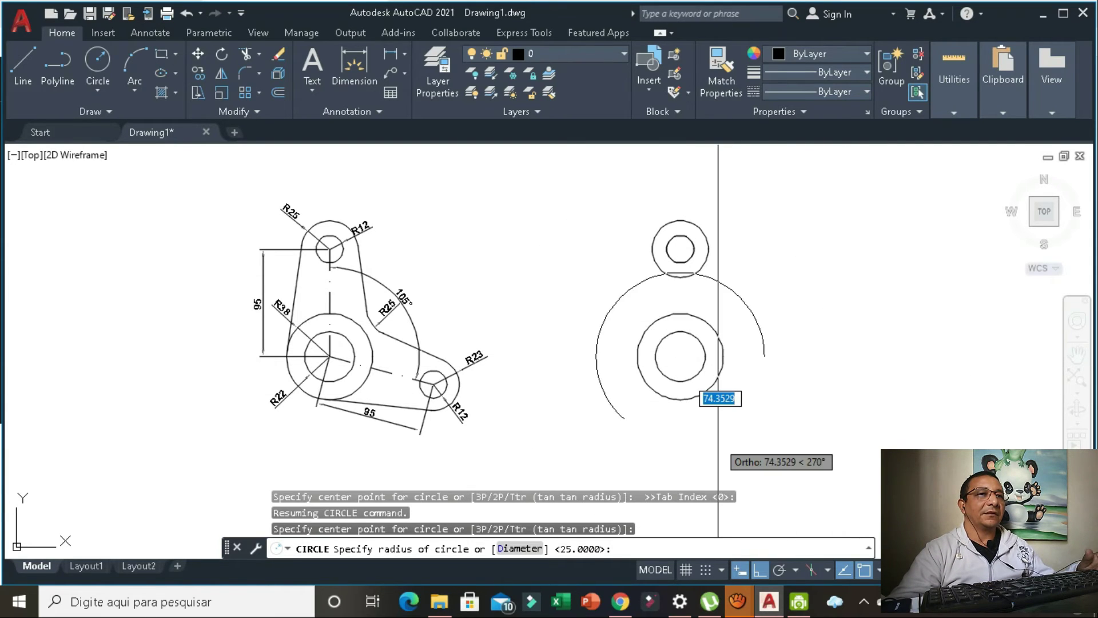
{"action": "key", "text": "Escape"}
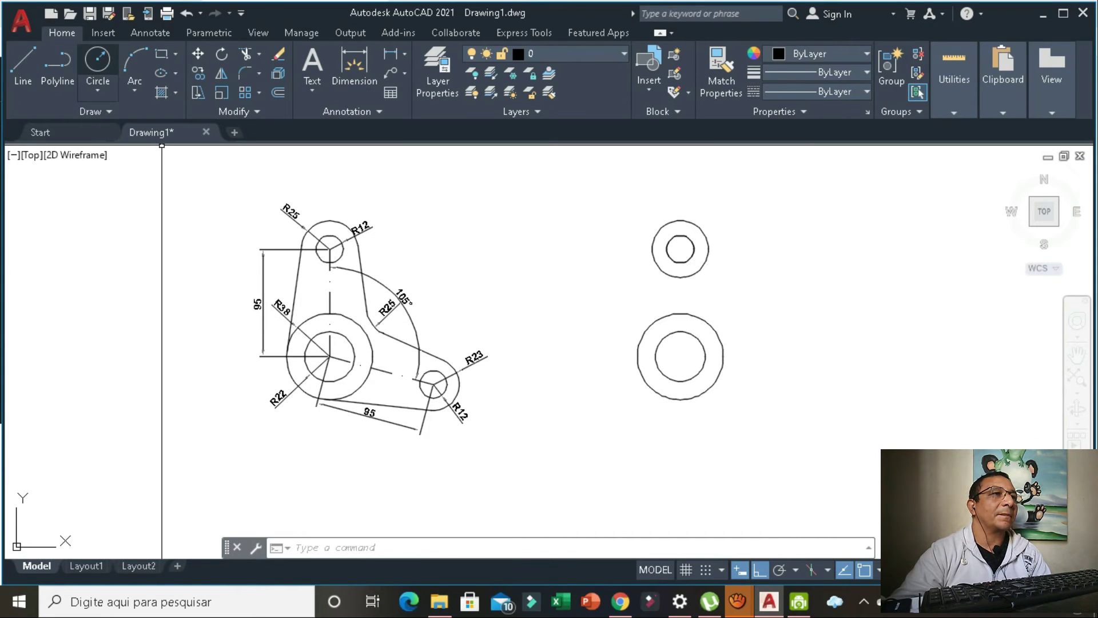
{"action": "left_click", "coordinate": [97, 62]}
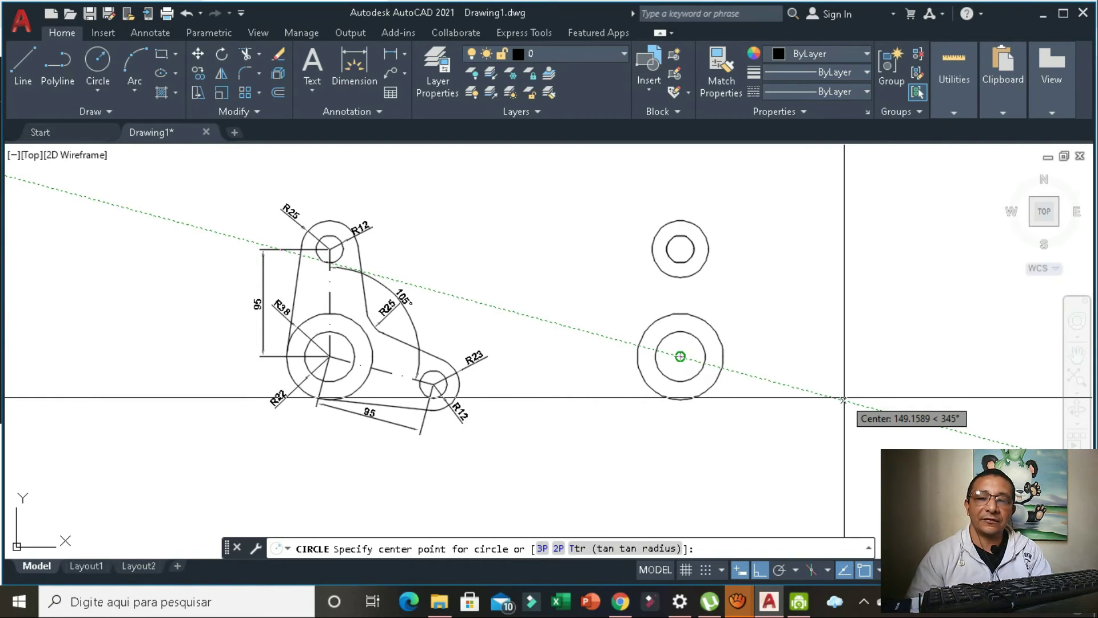
Draw a radius-12 hole centred 95 units from the main centre along the tracking line
{"action": "type", "text": "95"}
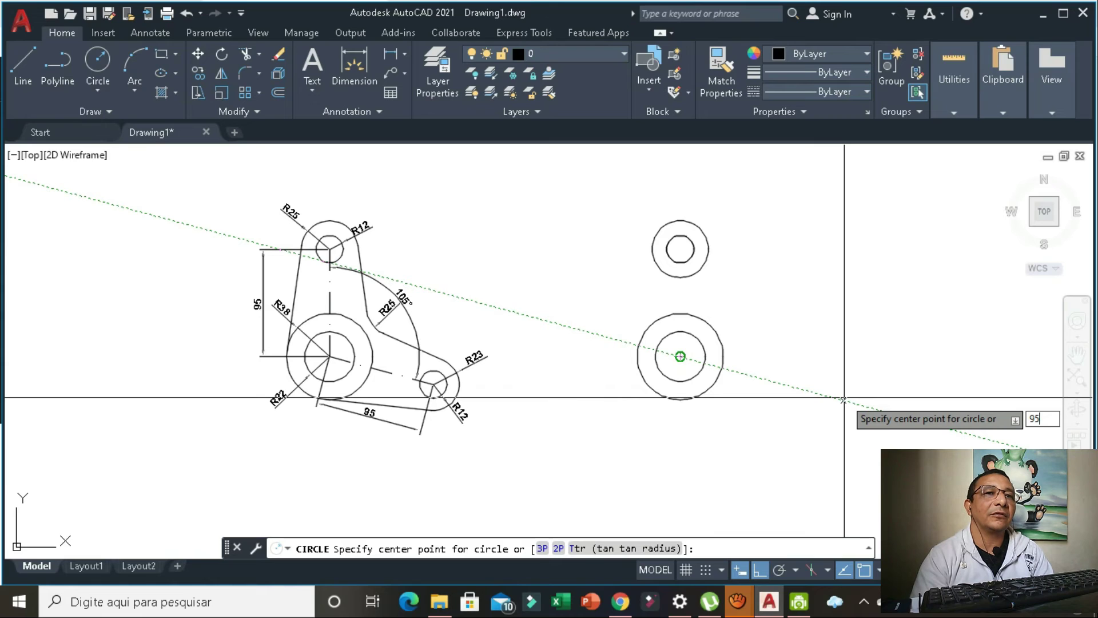
{"action": "key", "text": "Return"}
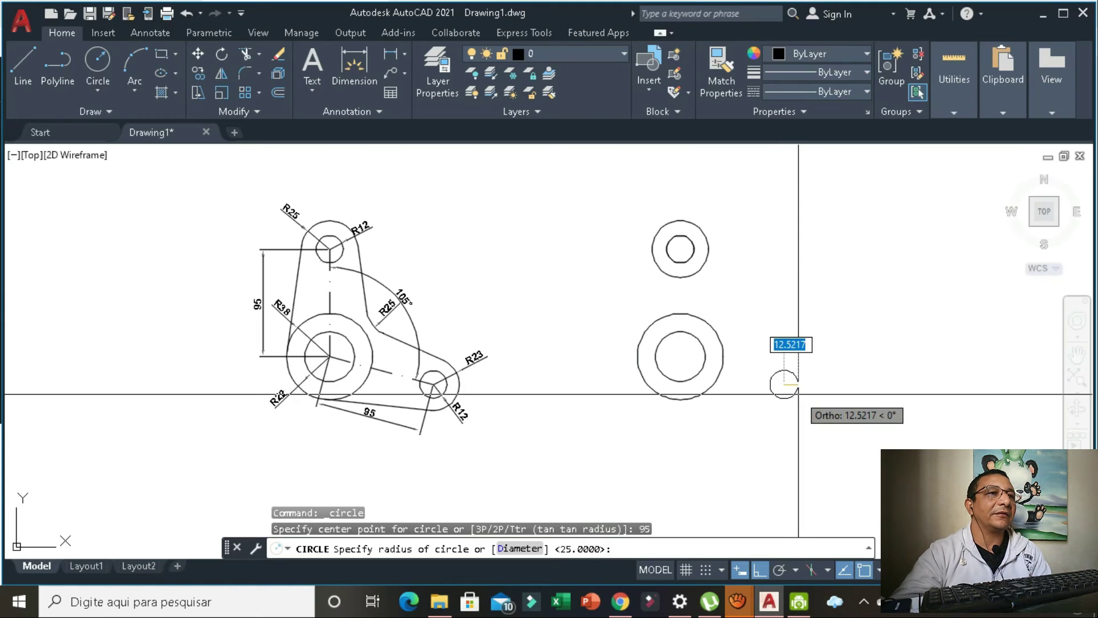
{"action": "type", "text": "12"}
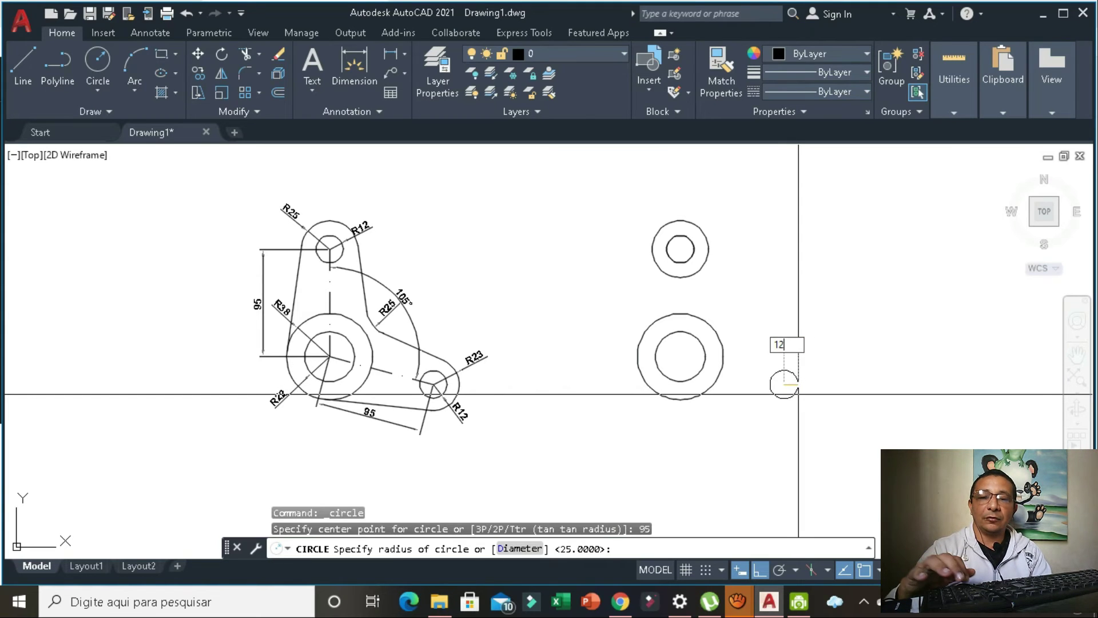
{"action": "key", "text": "Return"}
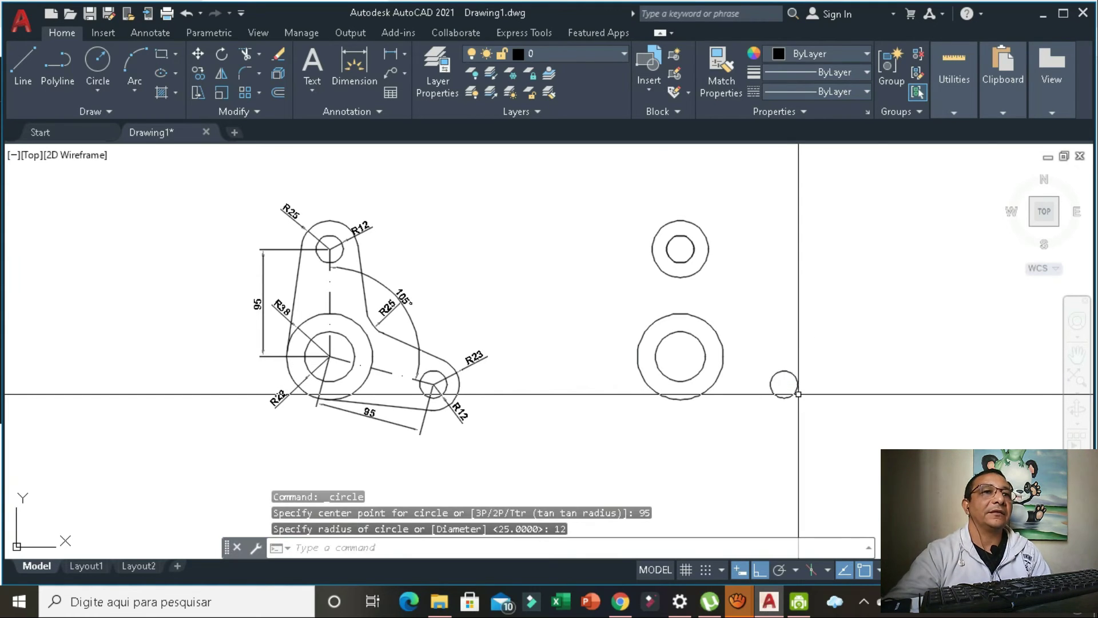
Ring the new hole with a concentric radius-23 circle
{"action": "key", "text": "Return"}
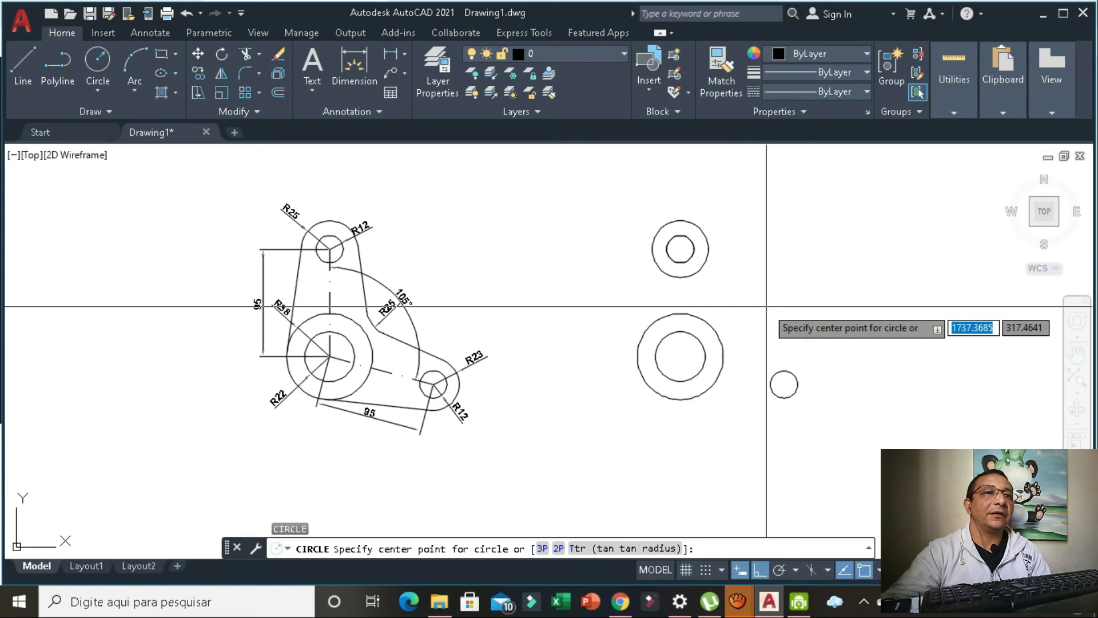
{"action": "left_click", "coordinate": [784, 384]}
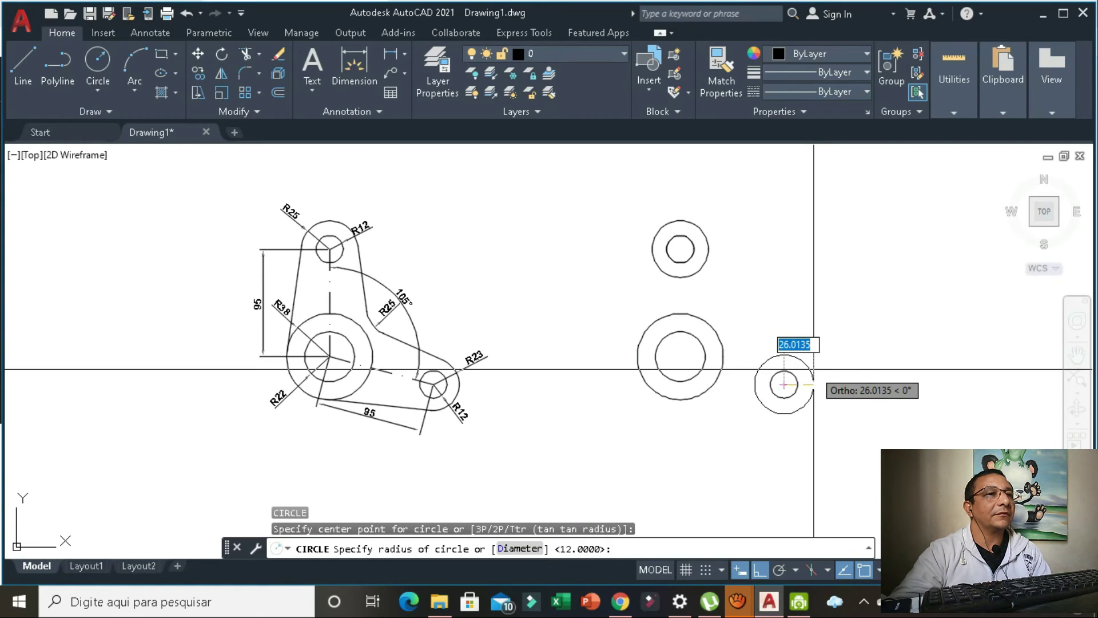
{"action": "type", "text": "2"}
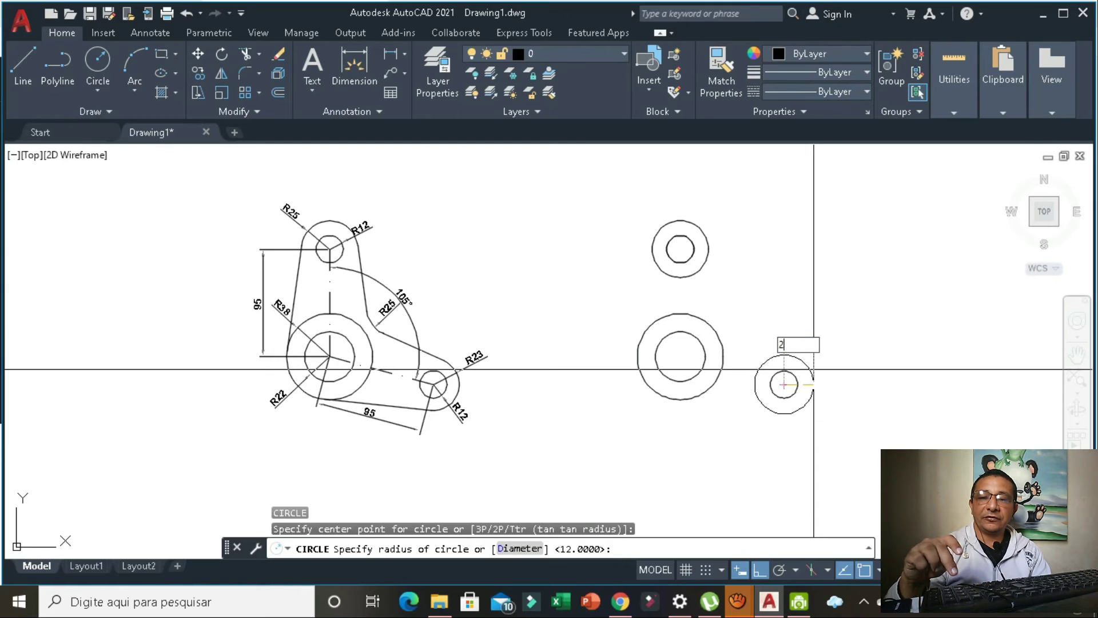
{"action": "type", "text": "3"}
{"action": "key", "text": "Return"}
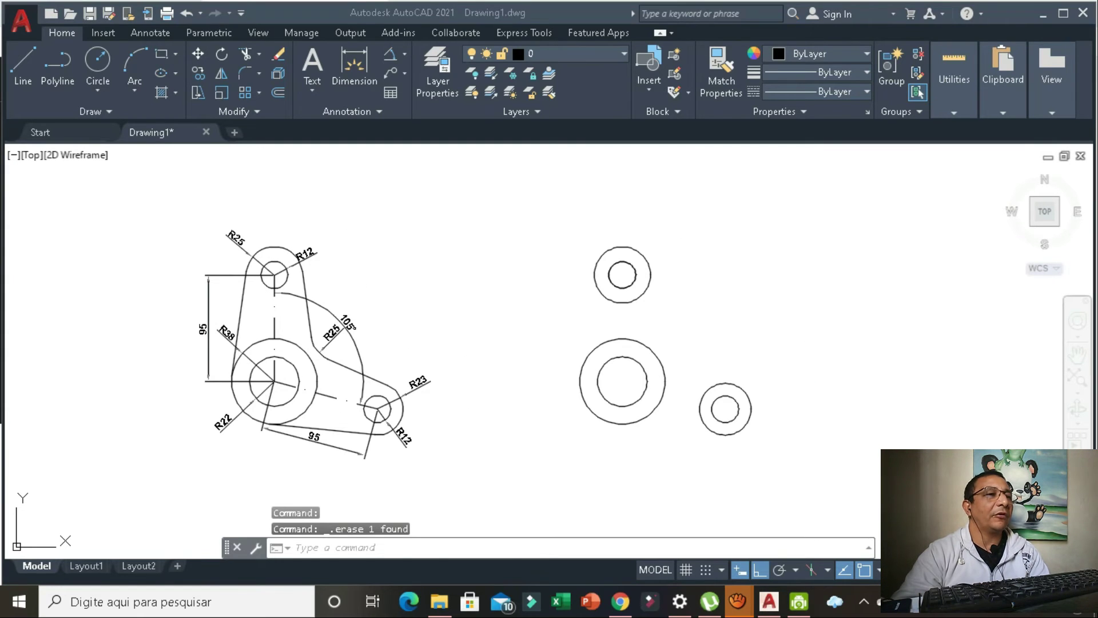
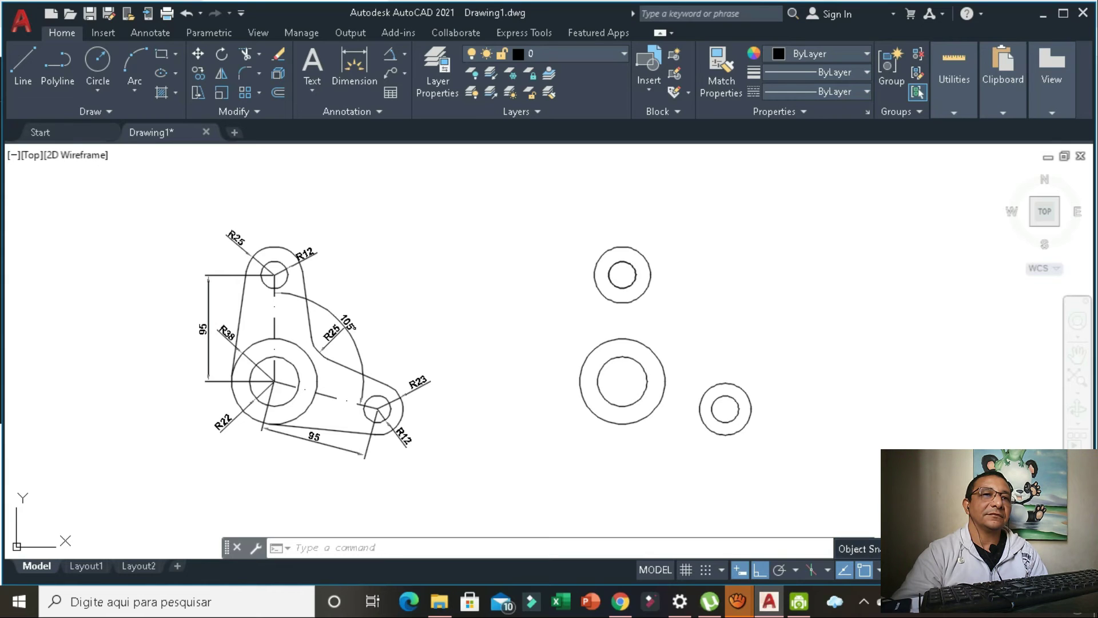
Set the running object snap to Tangent only, clearing all other snap modes
{"action": "type", "text": "os"}
{"action": "key", "text": "Return"}
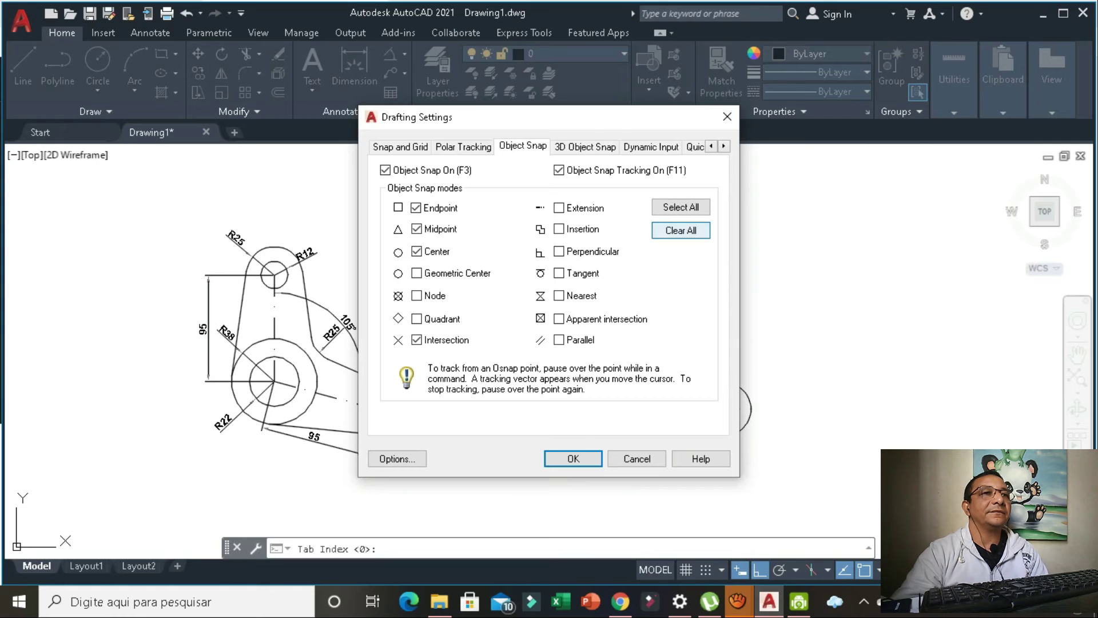
{"action": "left_click", "coordinate": [680, 230]}
{"action": "left_click", "coordinate": [559, 272]}
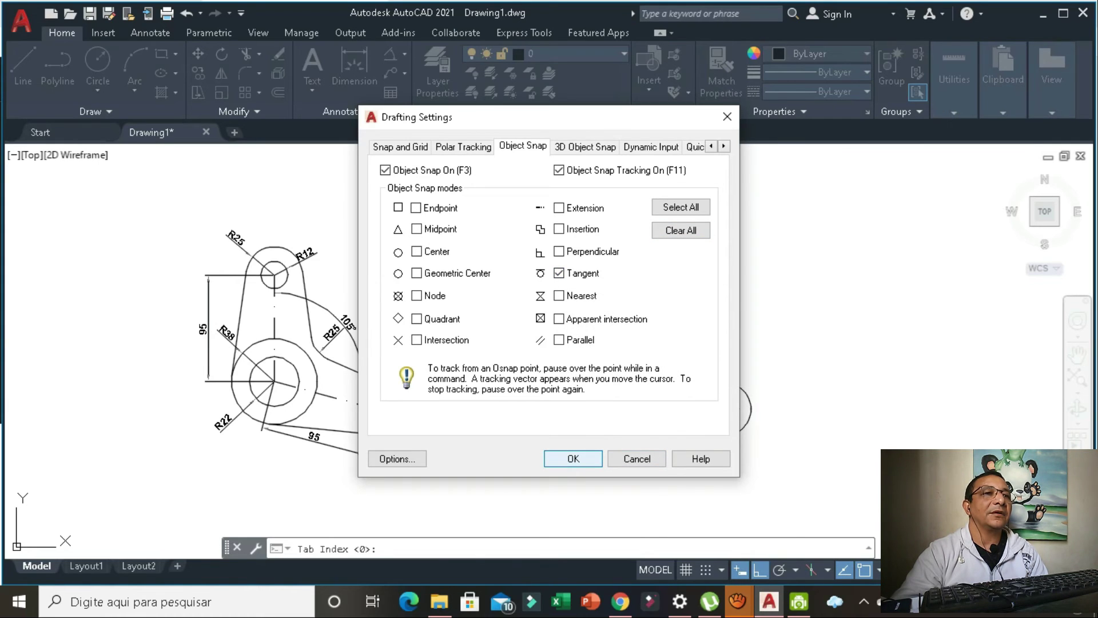
{"action": "left_click", "coordinate": [573, 458]}
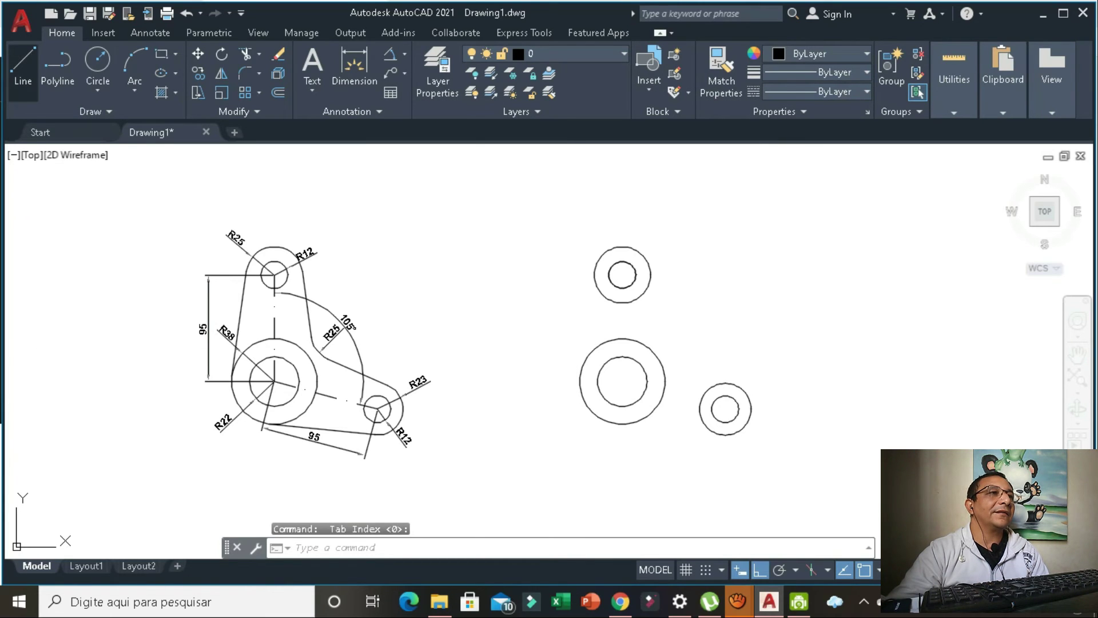
Draw tangent lines from the large circle to the top circle and to the small circle below
{"action": "left_click", "coordinate": [23, 66]}
{"action": "left_click", "coordinate": [579, 371]}
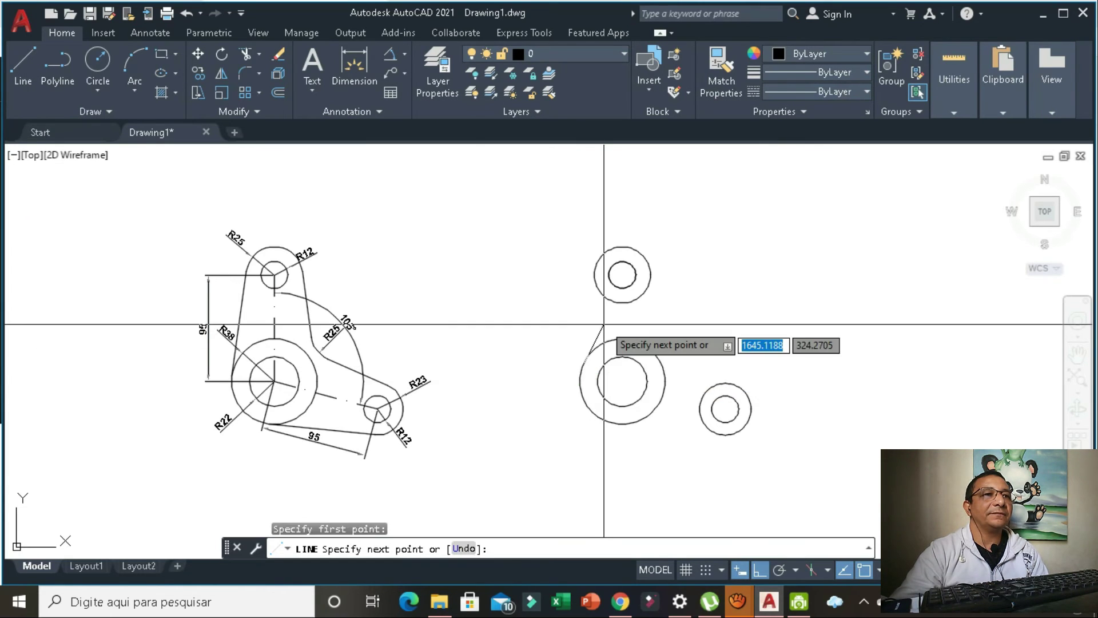
{"action": "left_click", "coordinate": [594, 271]}
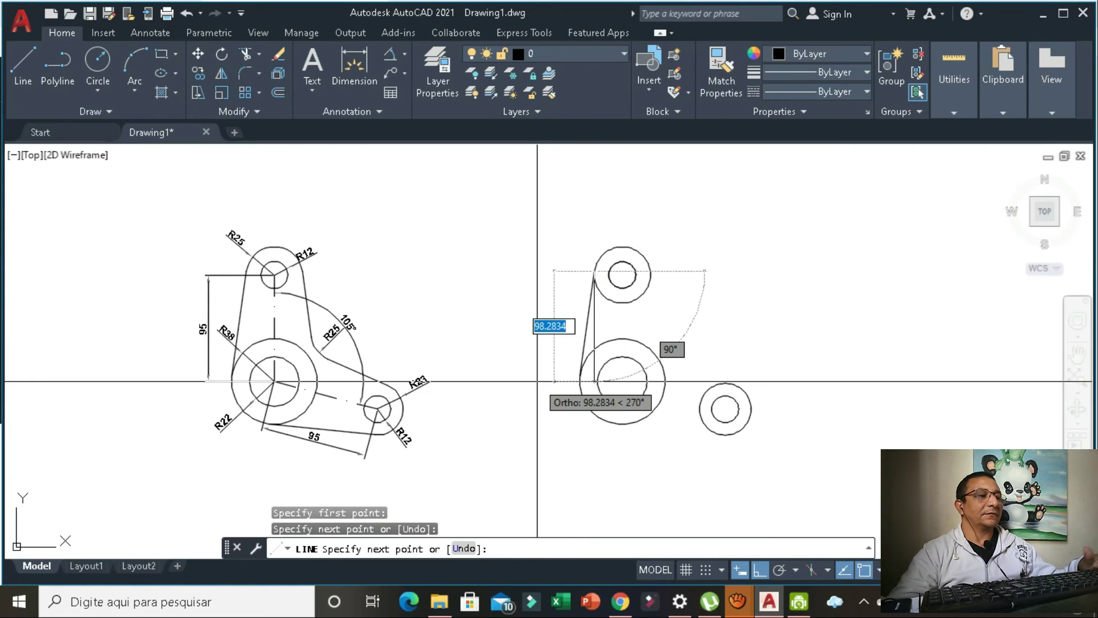
{"action": "key", "text": "Escape"}
{"action": "key", "text": "space"}
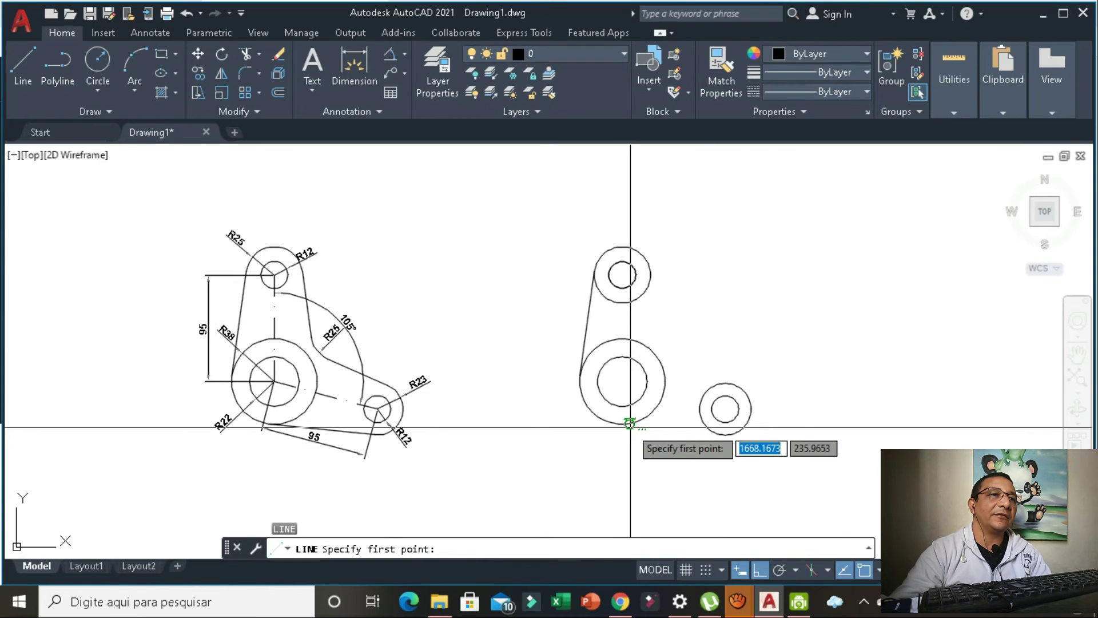
{"action": "left_click", "coordinate": [629, 425]}
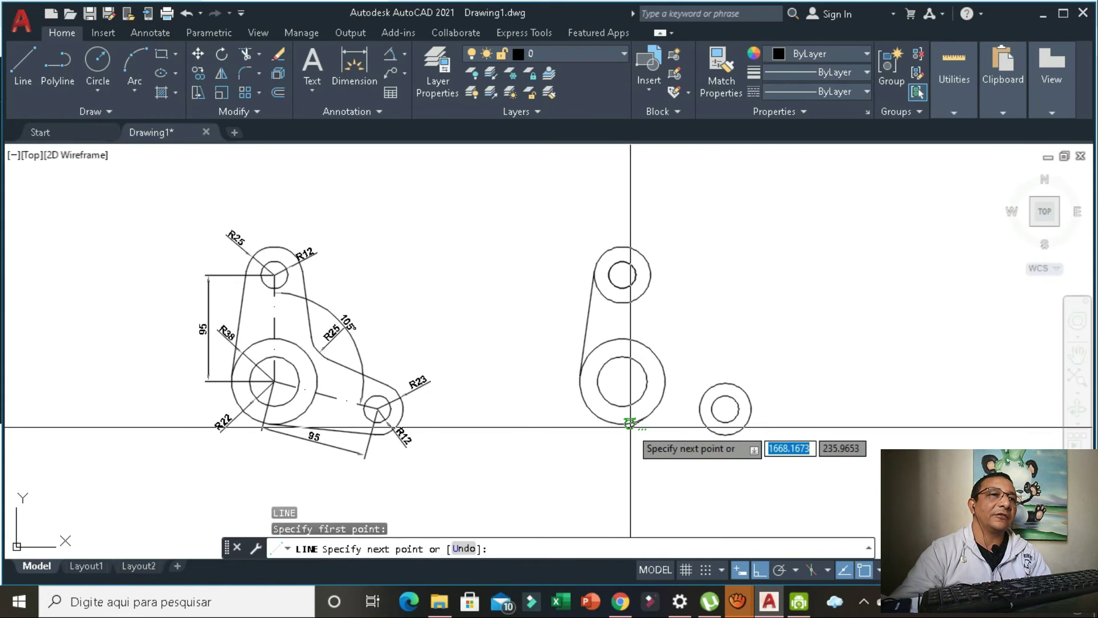
{"action": "left_click", "coordinate": [726, 434]}
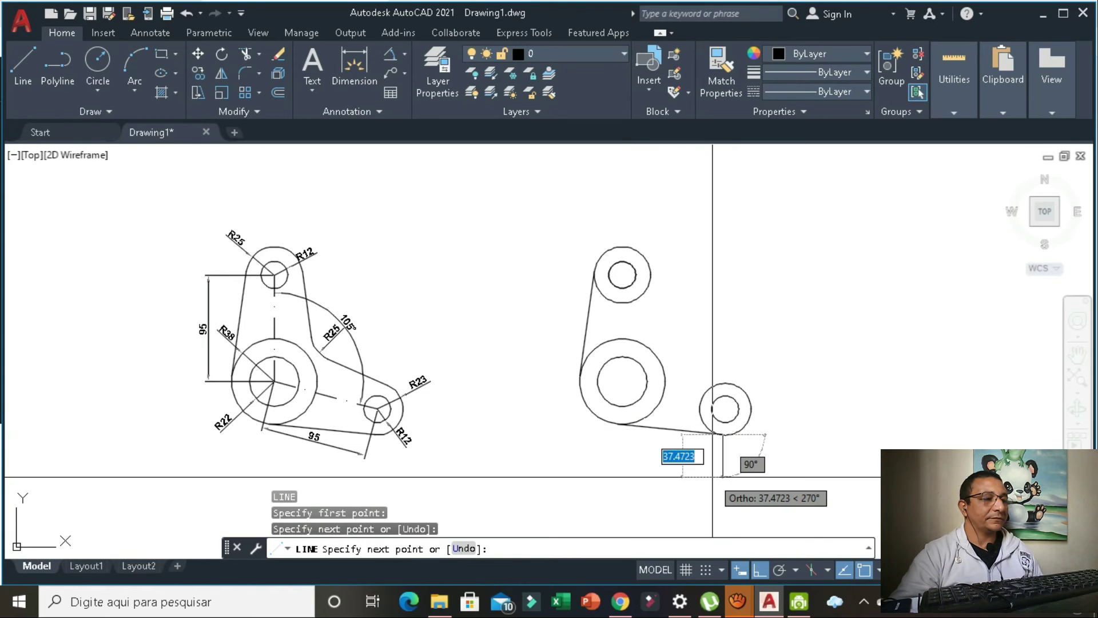
{"action": "key", "text": "Escape"}
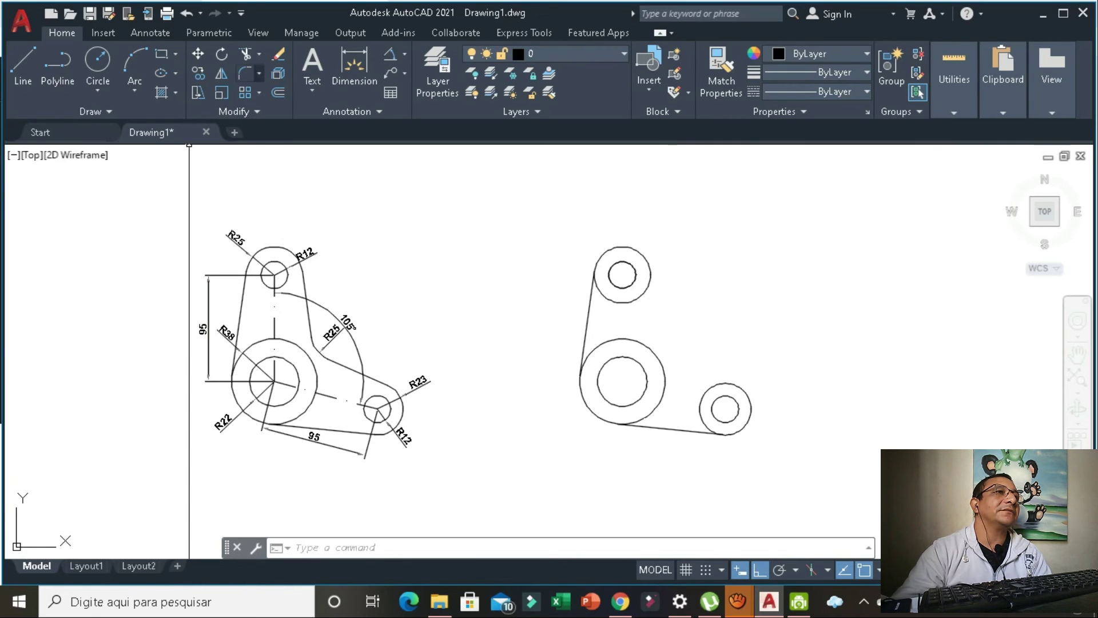
{"action": "left_click", "coordinate": [259, 73]}
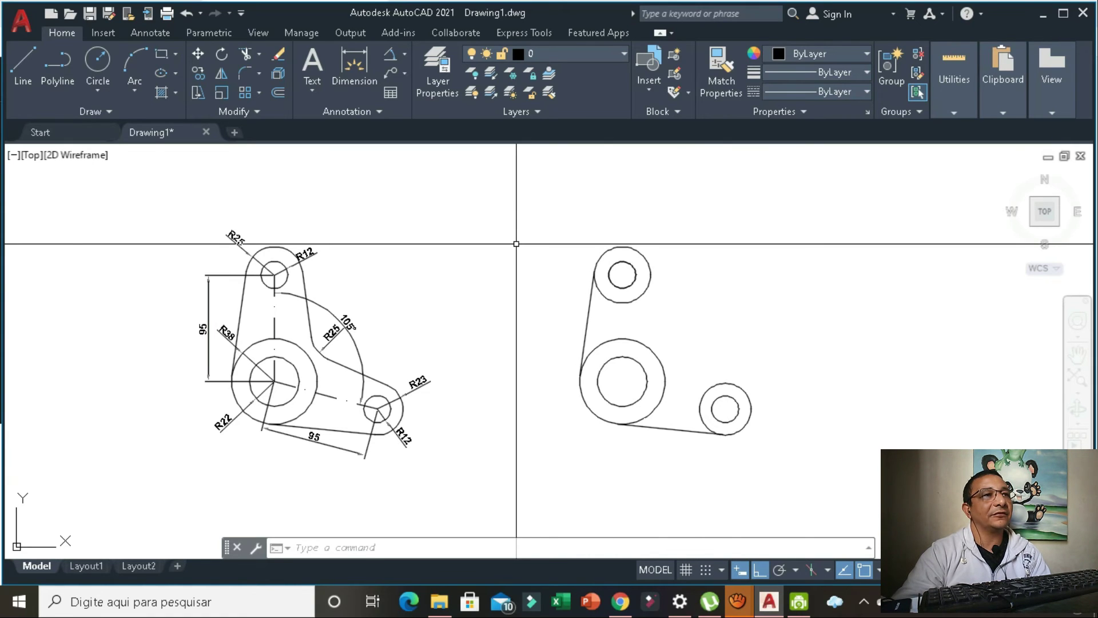
Draw tangent lines from the top circle's right side and the small circle's top to the large circle
{"action": "type", "text": "l"}
{"action": "key", "text": "Return"}
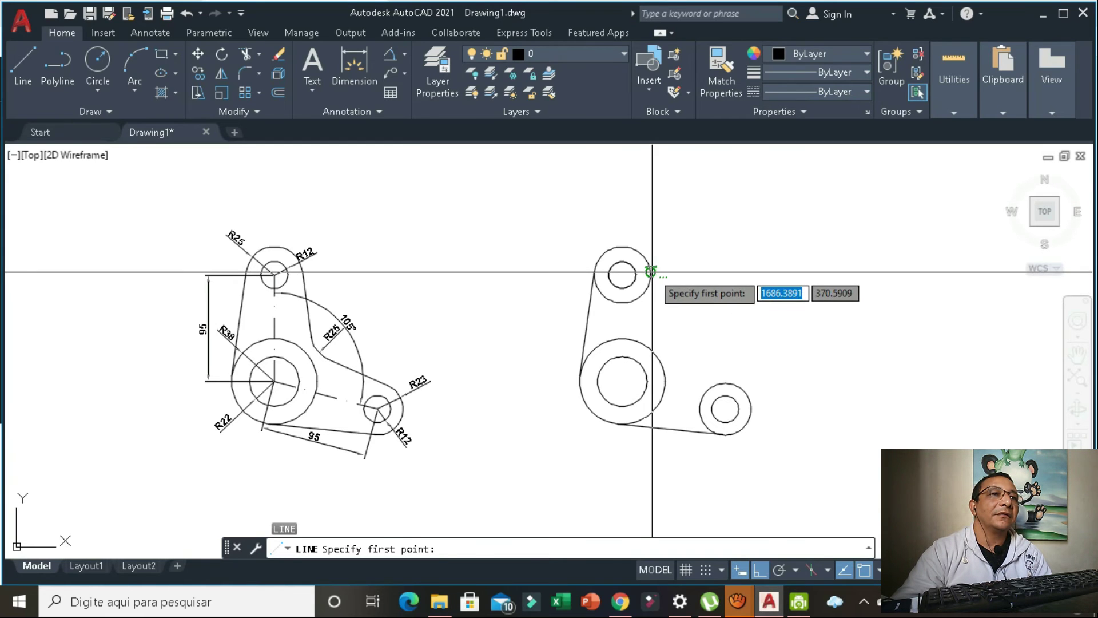
{"action": "left_click", "coordinate": [651, 271]}
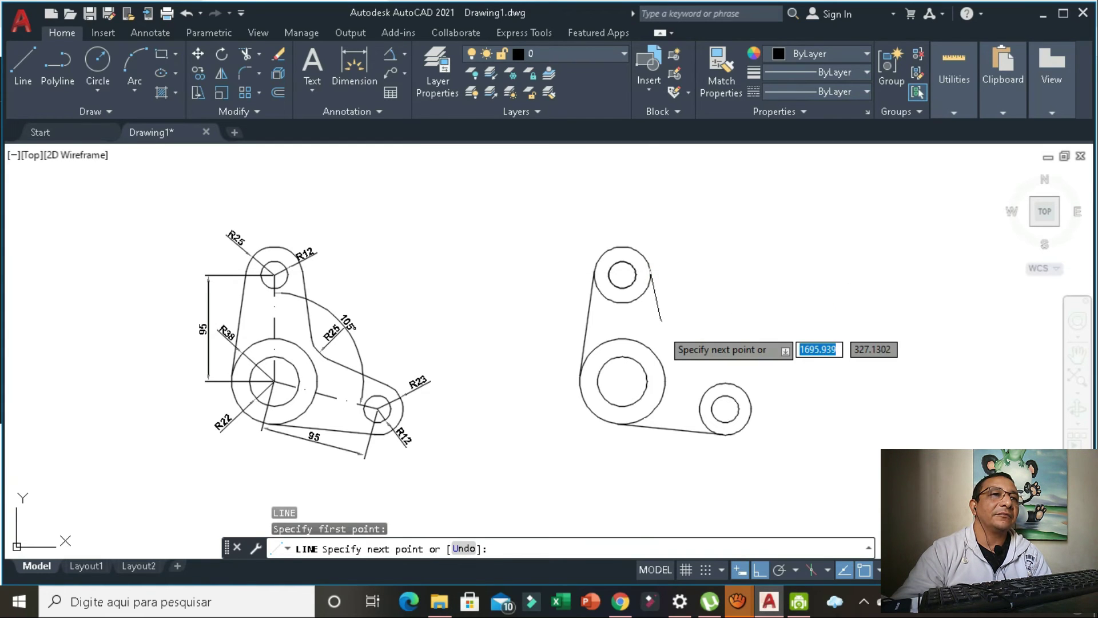
{"action": "left_click", "coordinate": [665, 379]}
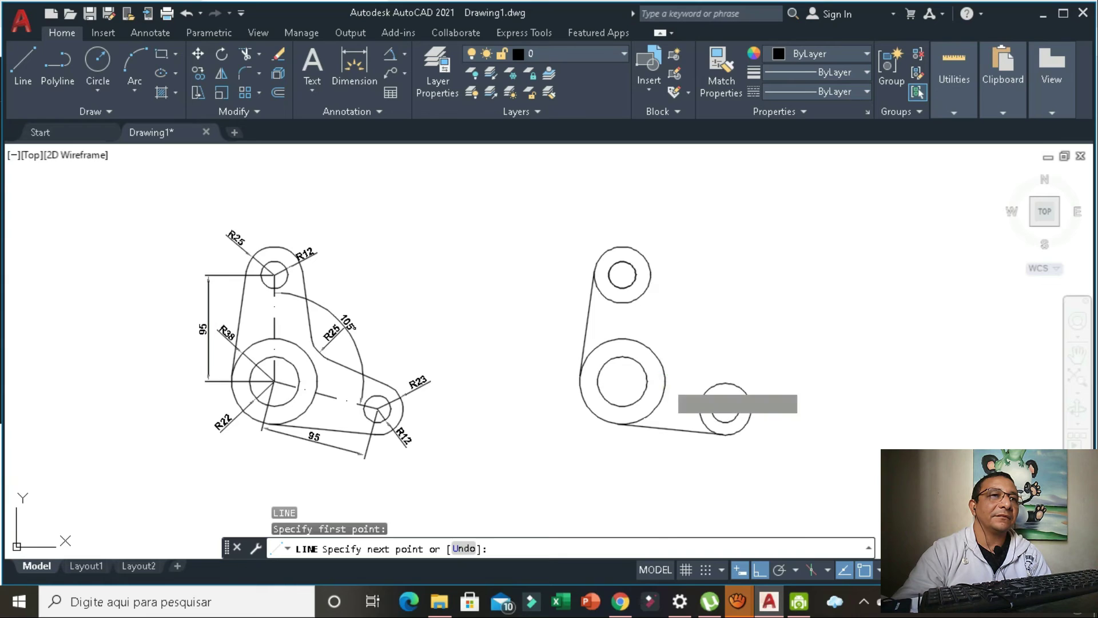
{"action": "left_click", "coordinate": [664, 377]}
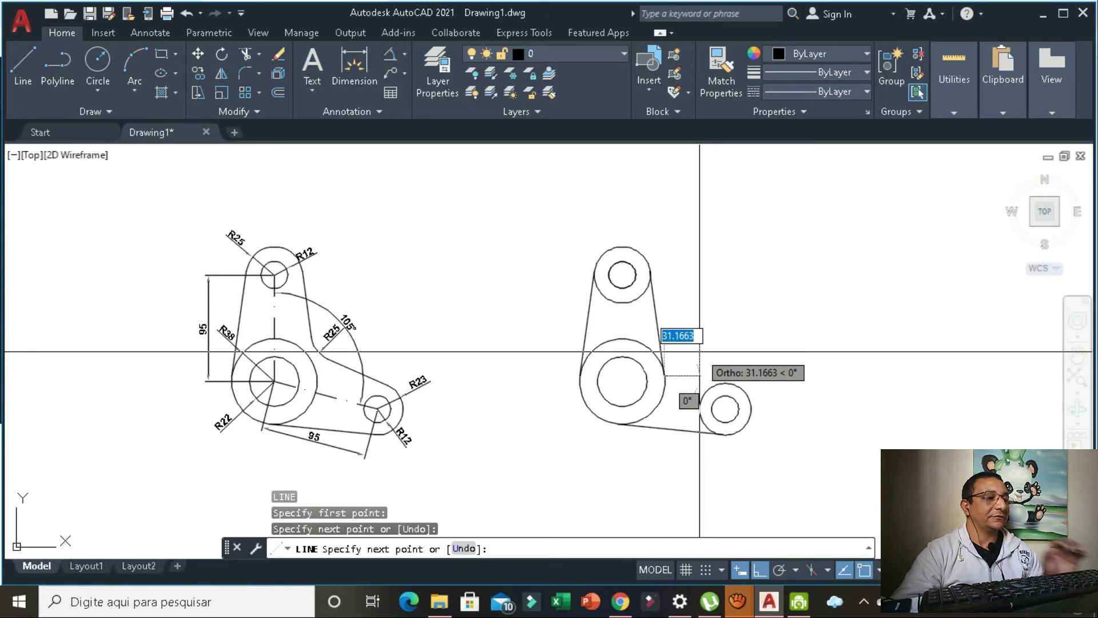
{"action": "key", "text": "Escape"}
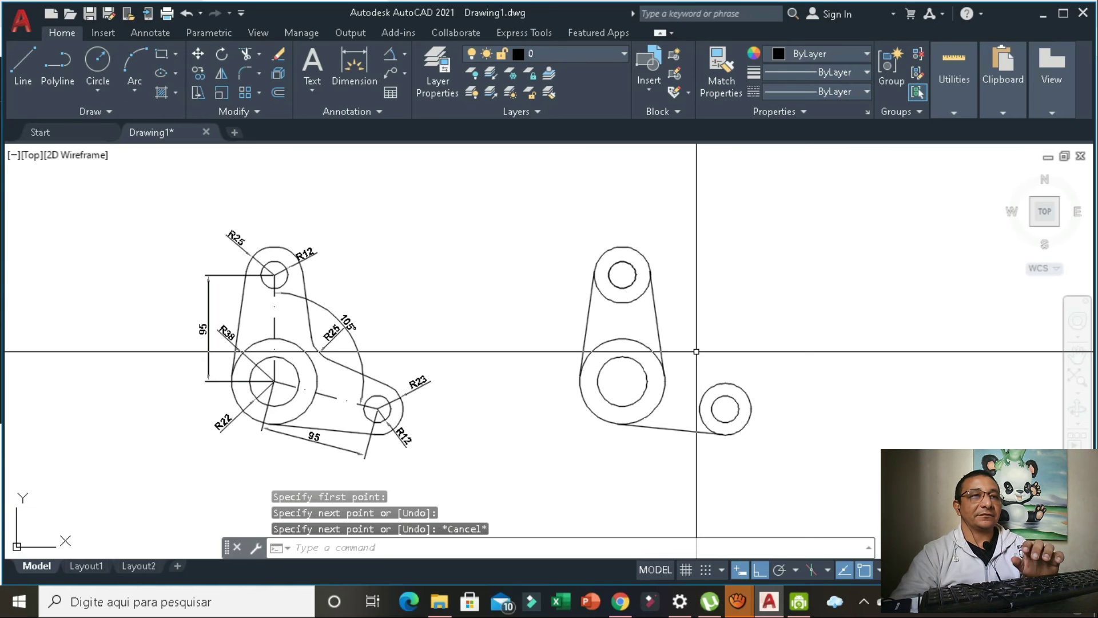
{"action": "key", "text": "Return"}
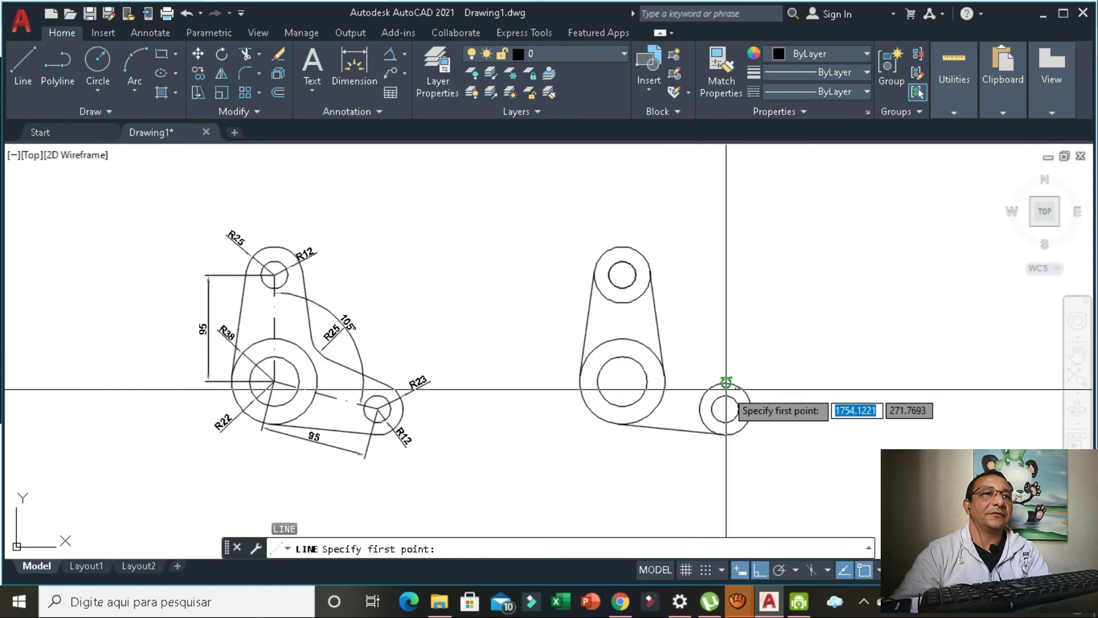
{"action": "left_click", "coordinate": [728, 380]}
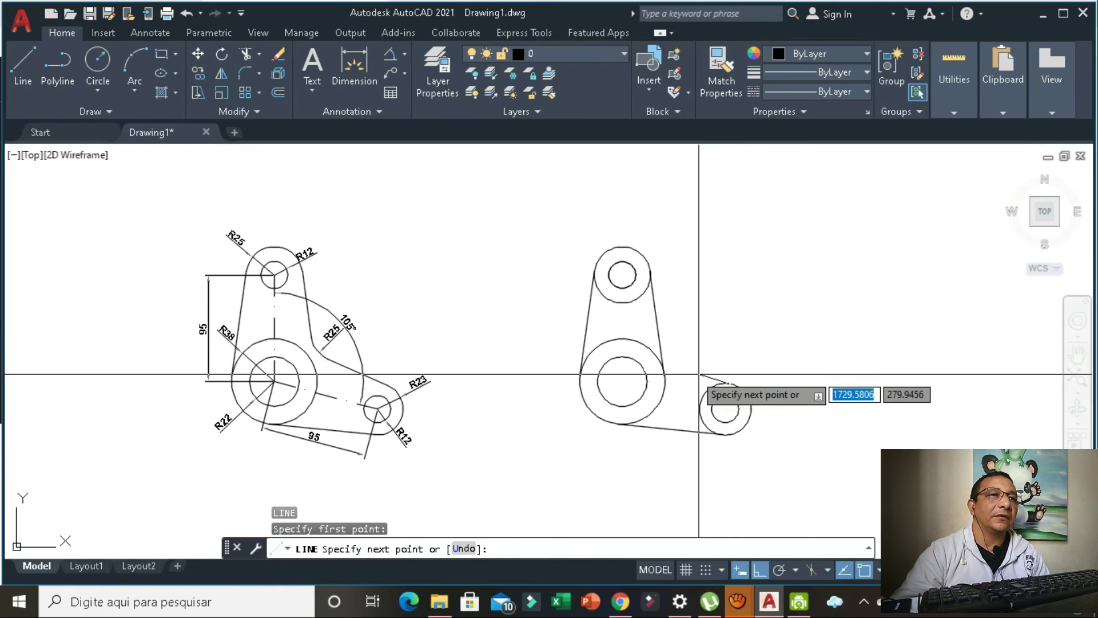
{"action": "left_click", "coordinate": [644, 343]}
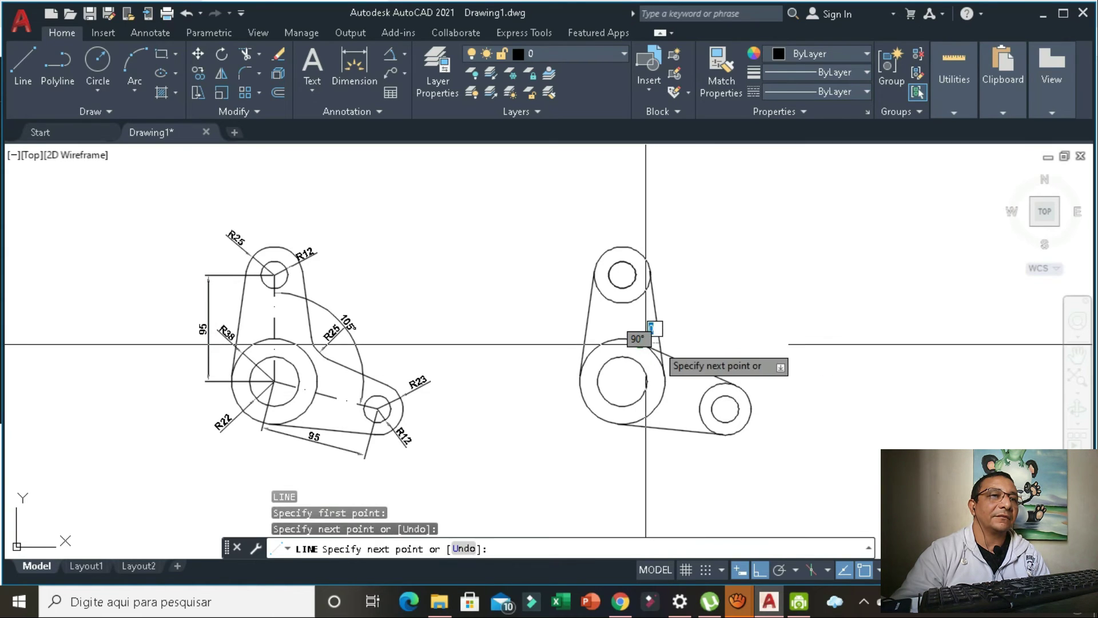
{"action": "key", "text": "Escape"}
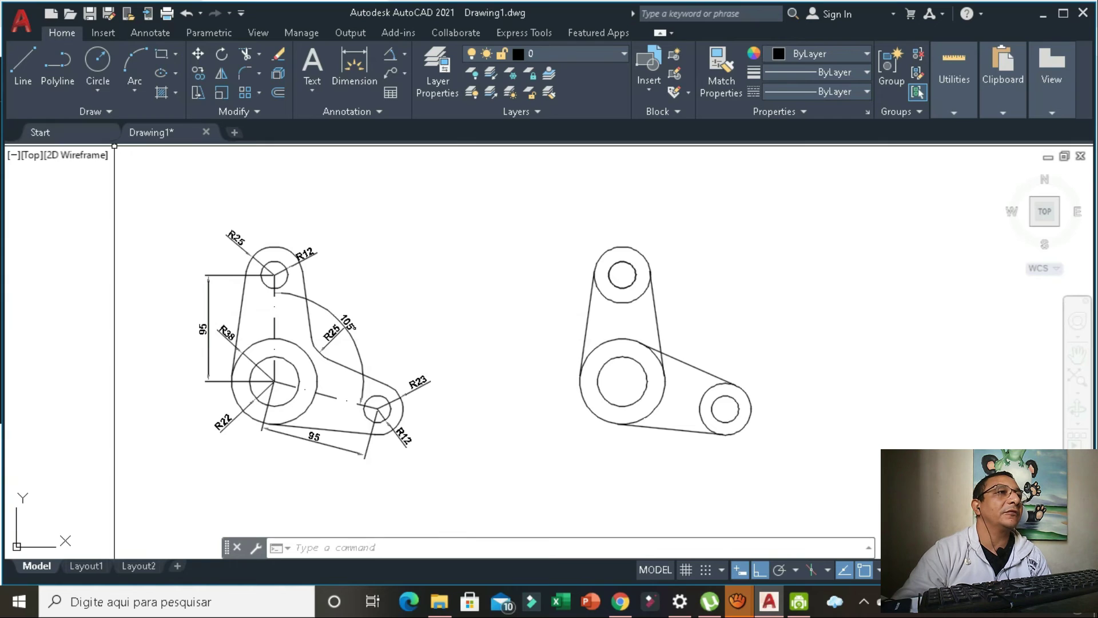
Draw an R25 circle tangent to the right-hand line and the upper slanted line
{"action": "left_click", "coordinate": [98, 90]}
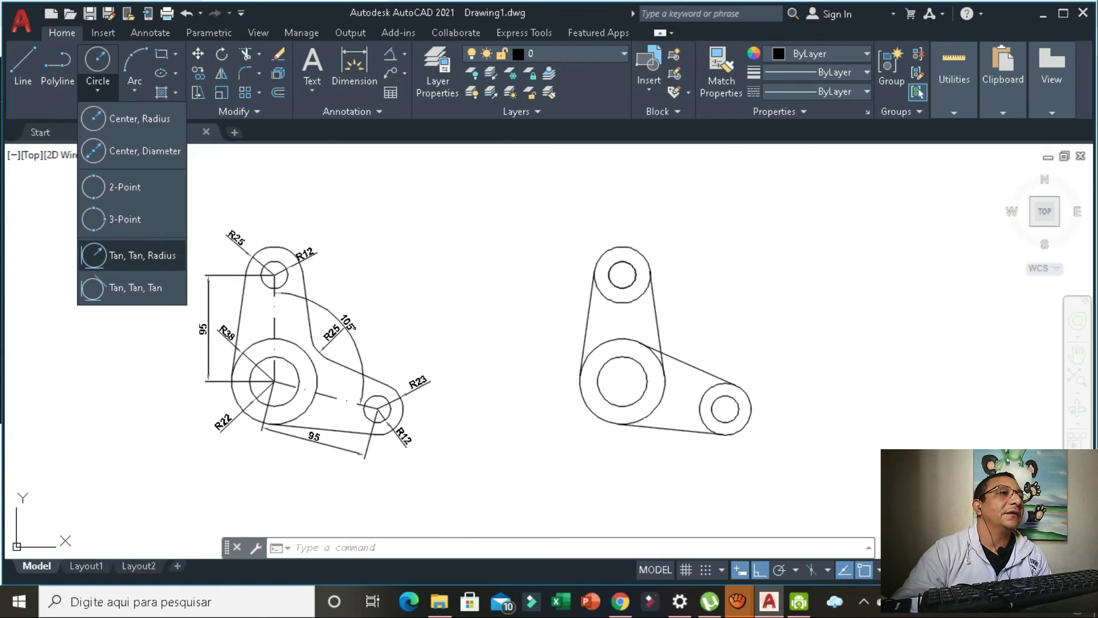
{"action": "left_click", "coordinate": [114, 255]}
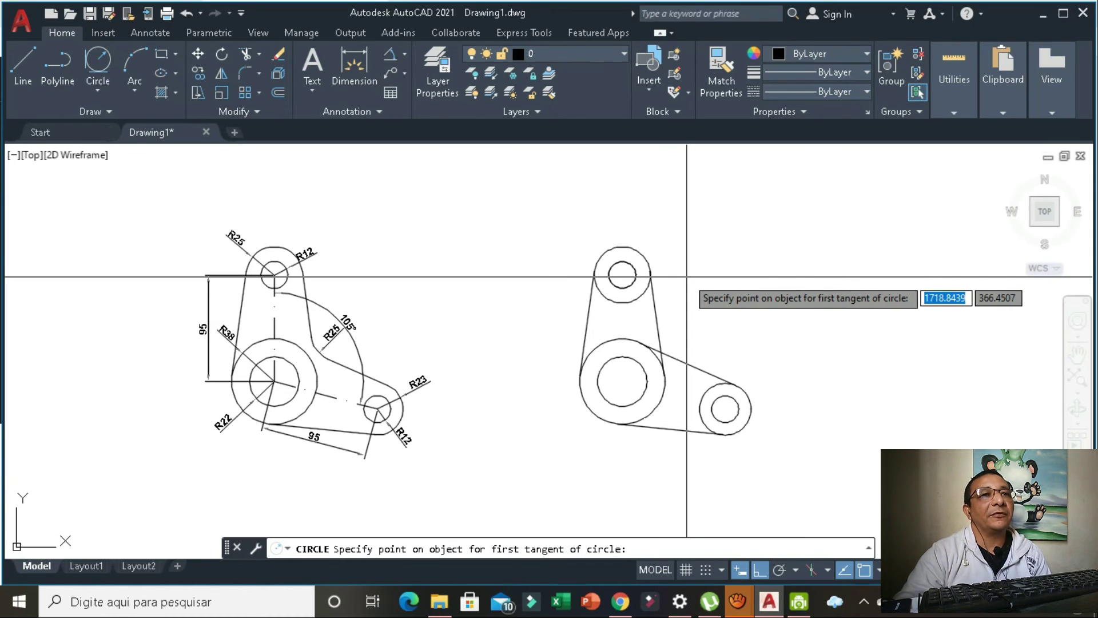
{"action": "left_click", "coordinate": [657, 319]}
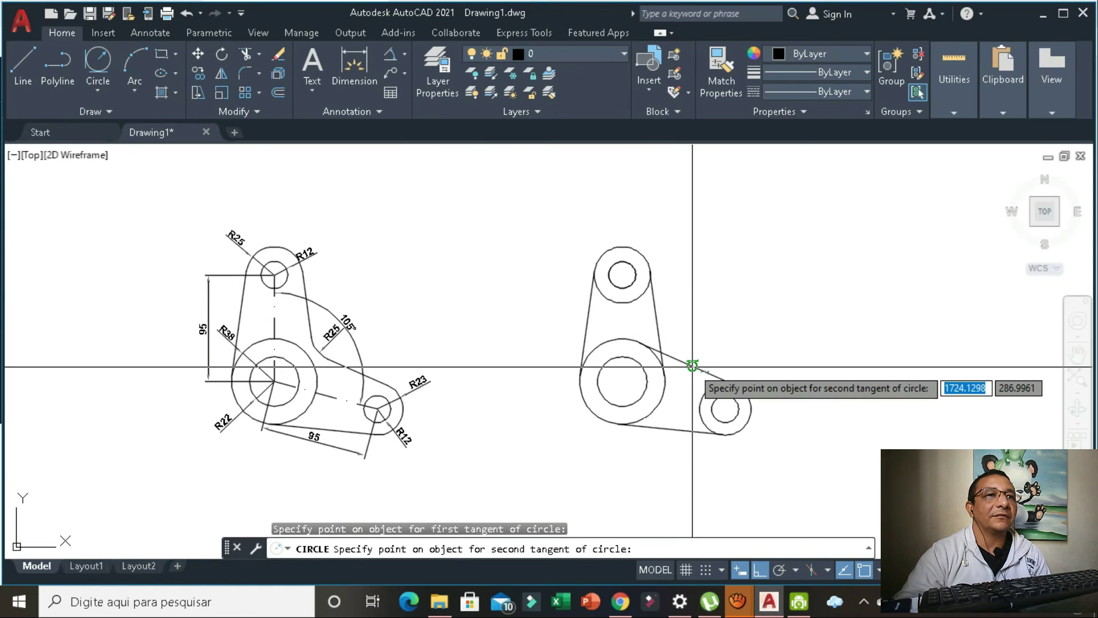
{"action": "left_click", "coordinate": [693, 367]}
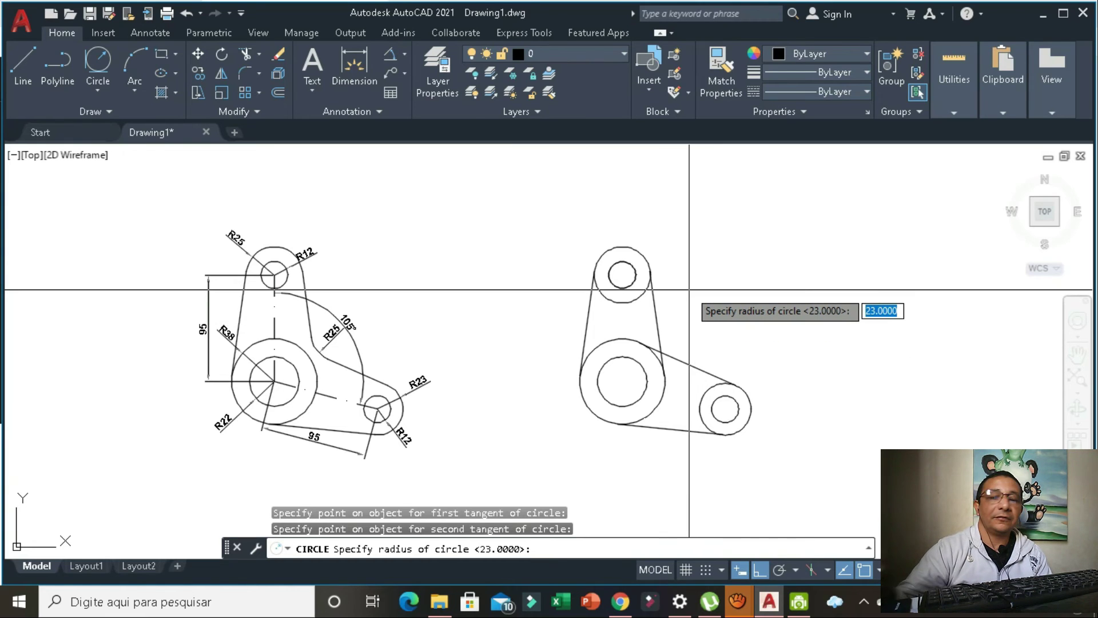
{"action": "type", "text": "25"}
{"action": "key", "text": "Return"}
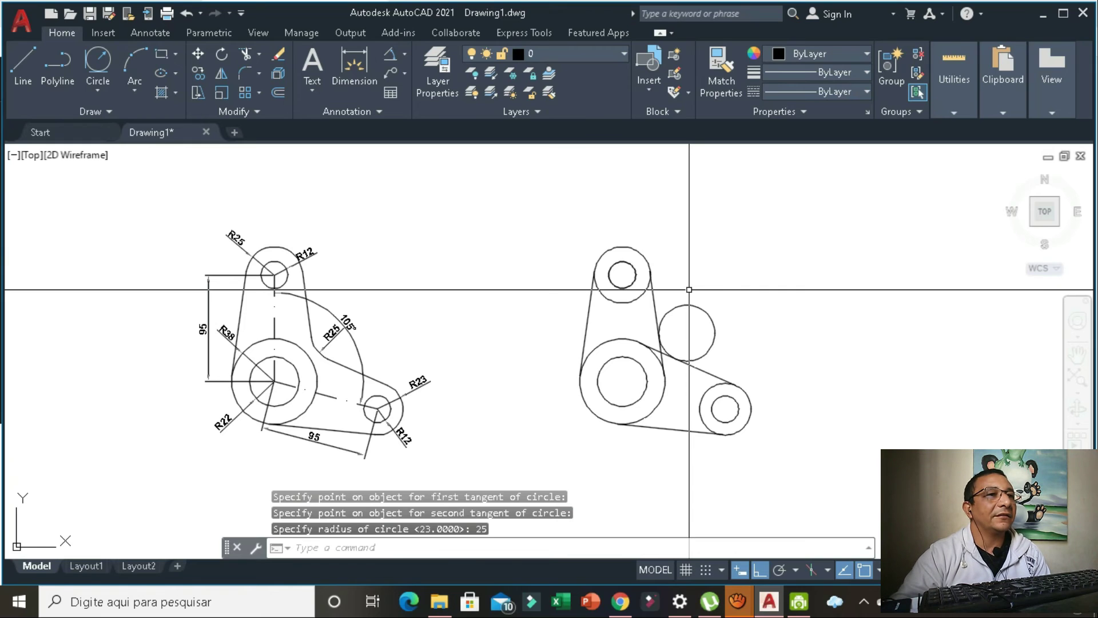
{"action": "scroll", "coordinate": [690, 290], "scroll_direction": "up", "scroll_amount": 2}
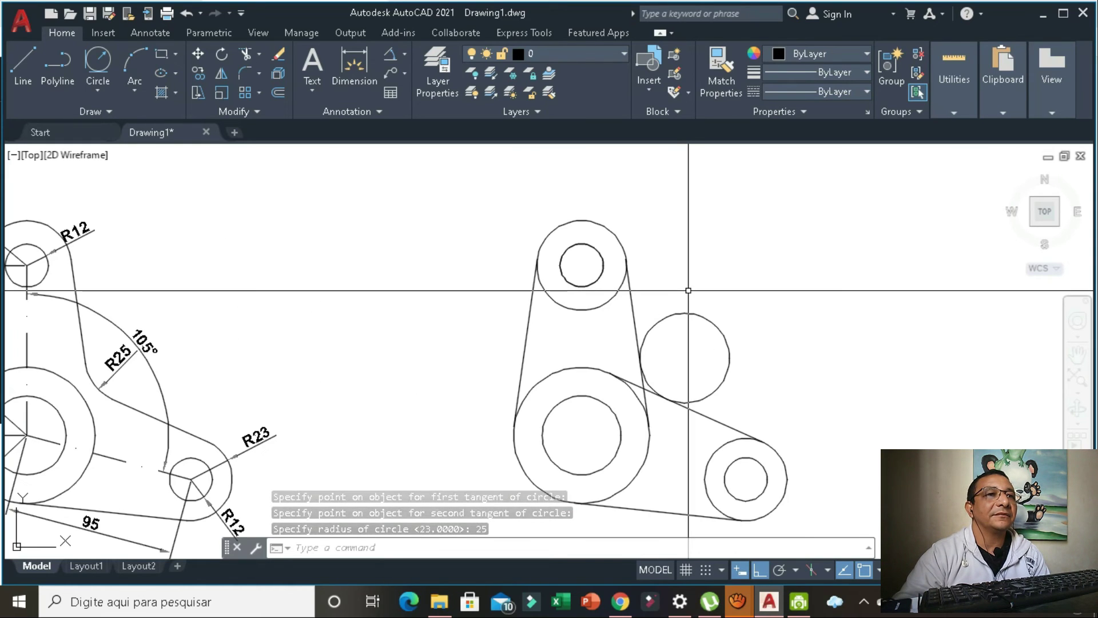
{"action": "scroll", "coordinate": [685, 290], "scroll_direction": "up", "scroll_amount": 2}
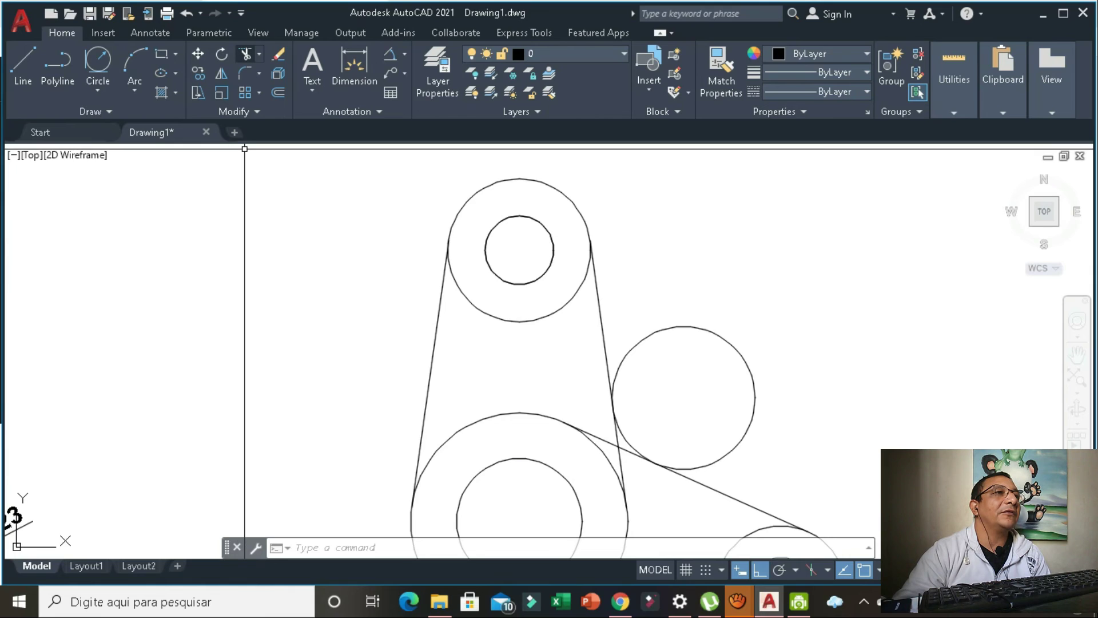
Start trimming around the lower outline, then cancel the first attempt
{"action": "left_click", "coordinate": [245, 54]}
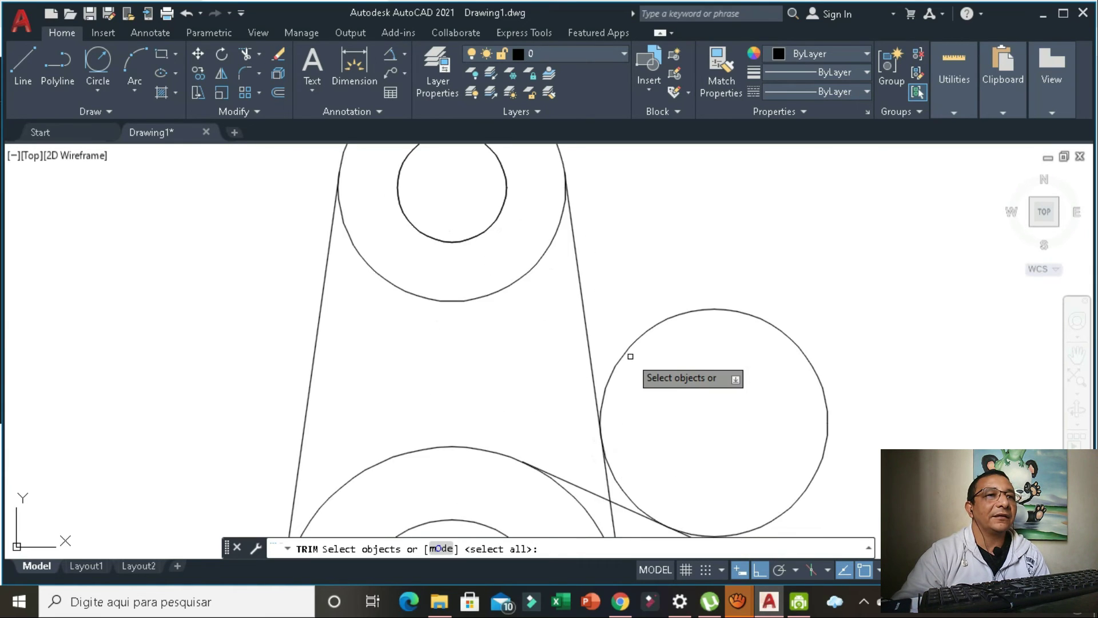
{"action": "scroll", "coordinate": [631, 353], "scroll_direction": "up", "scroll_amount": 2}
{"action": "middle_click_drag", "start_coordinate": [672, 380], "coordinate": [619, 237]}
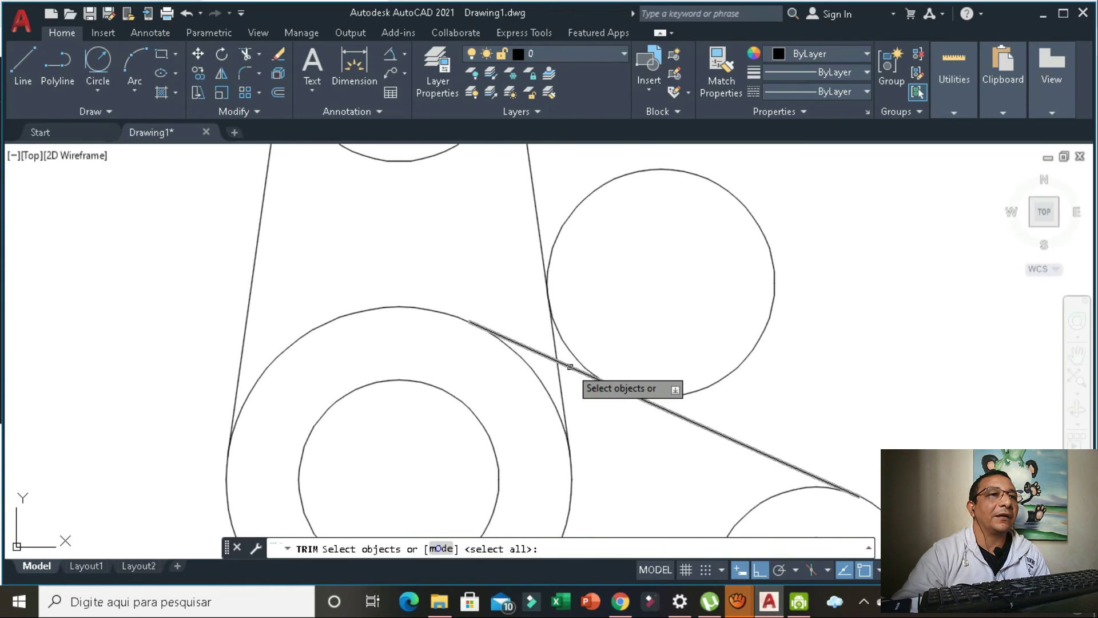
{"action": "left_click", "coordinate": [570, 367]}
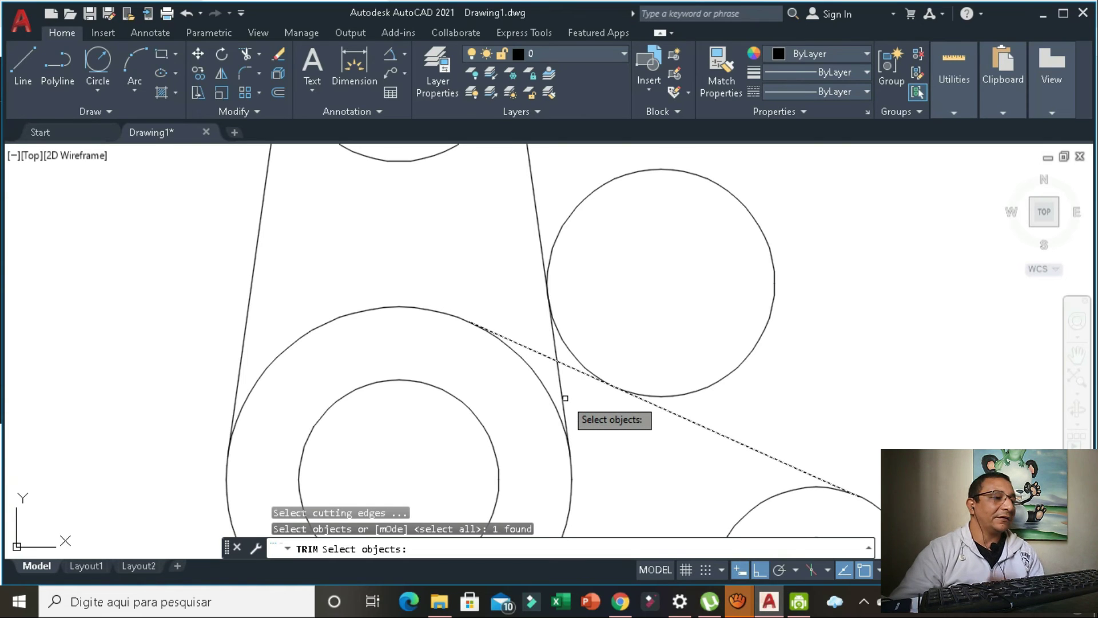
{"action": "key", "text": "Escape"}
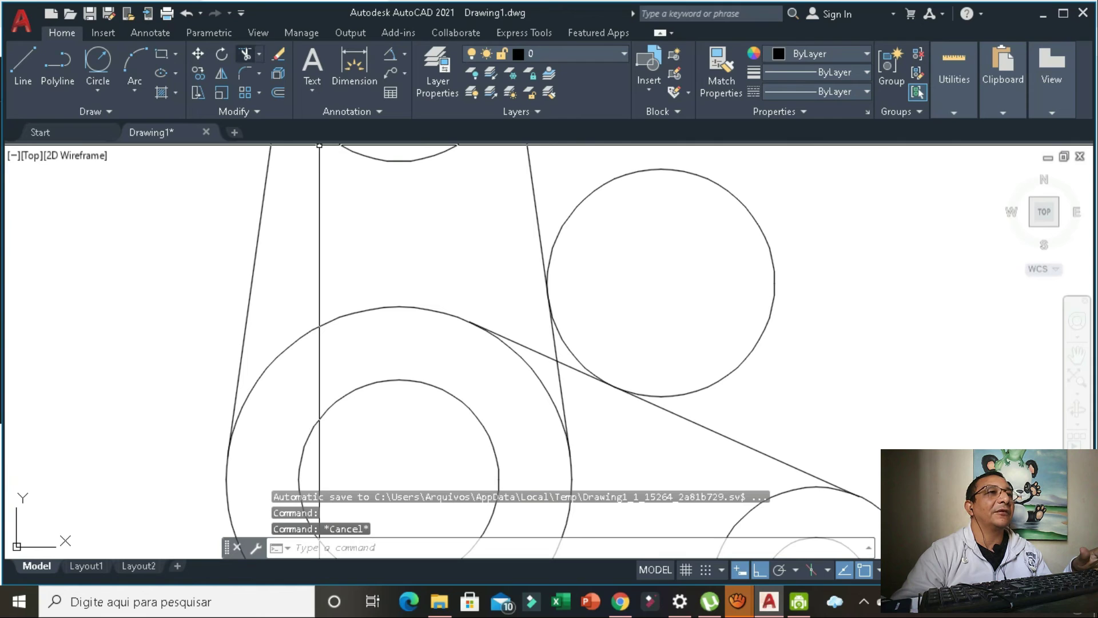
Trim the tangent line and slanted line ends at the upper-right circle corner, using all edges
{"action": "key", "text": "Return"}
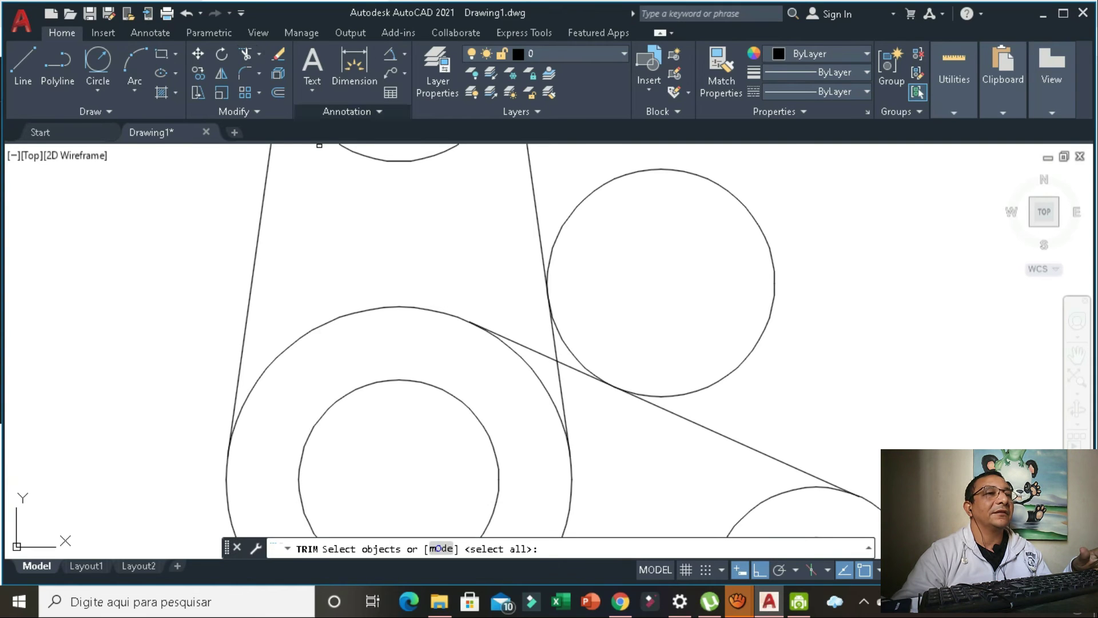
{"action": "key", "text": "Return"}
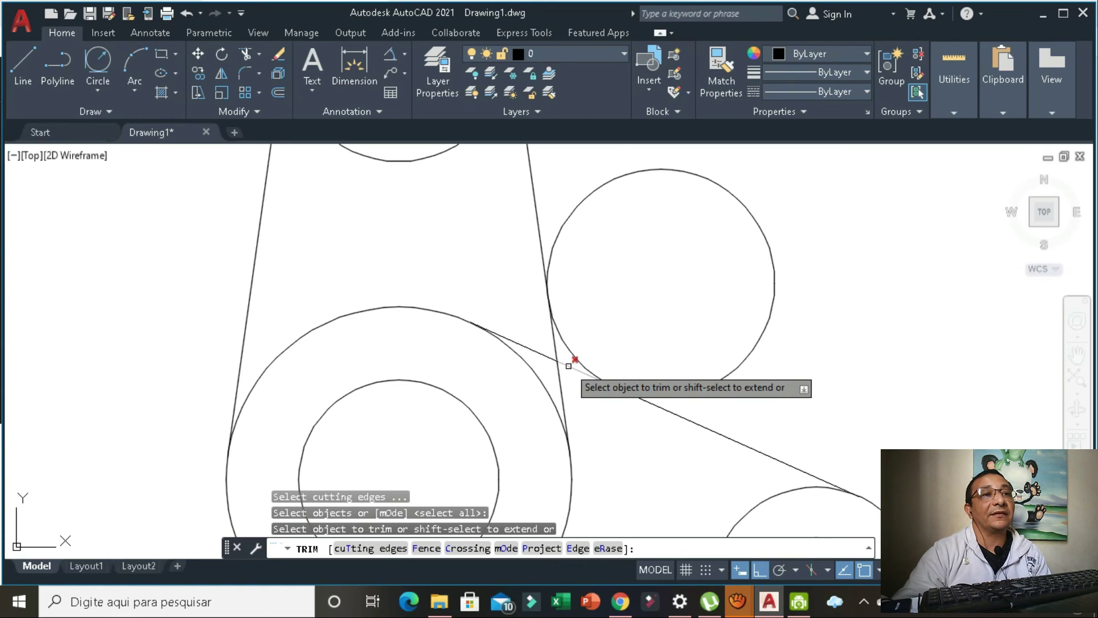
{"action": "left_click", "coordinate": [569, 365]}
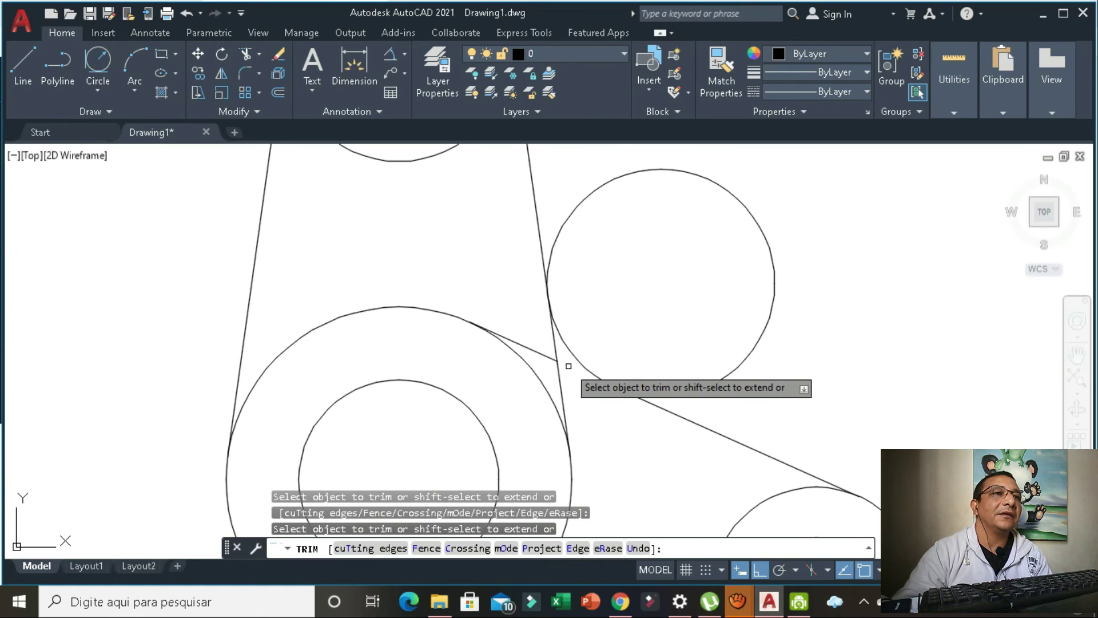
{"action": "left_click", "coordinate": [560, 346]}
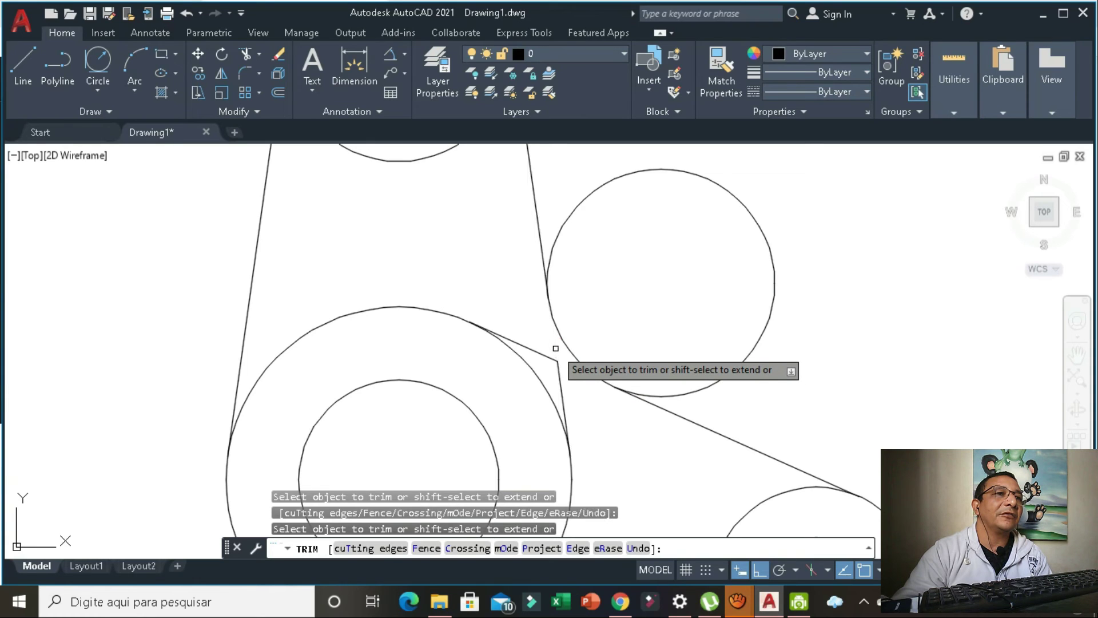
{"action": "left_click", "coordinate": [543, 355]}
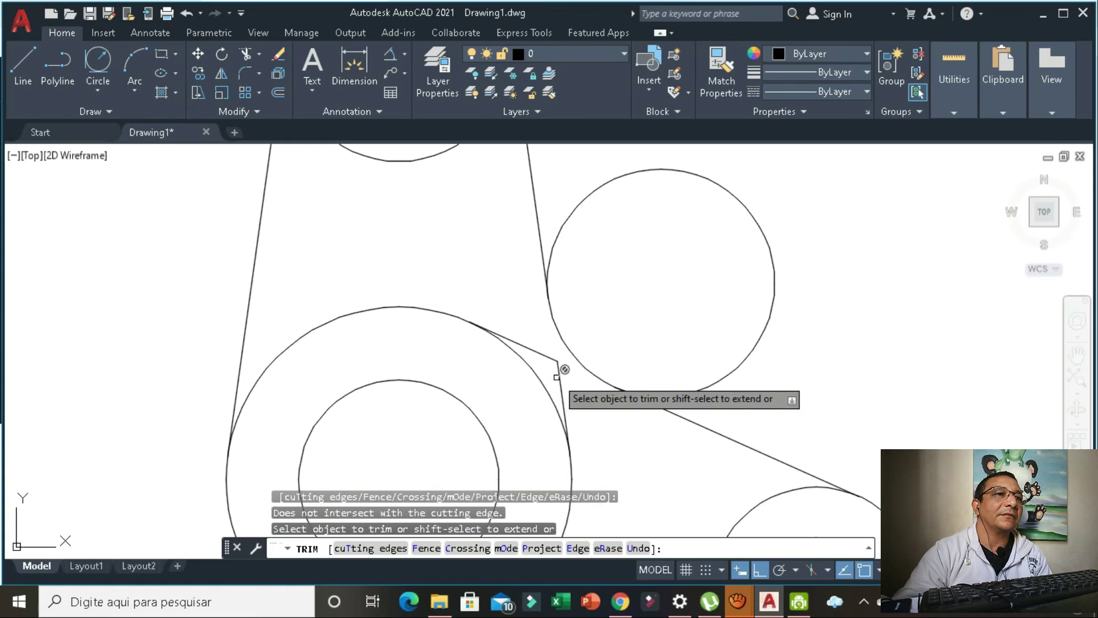
{"action": "left_click", "coordinate": [536, 353]}
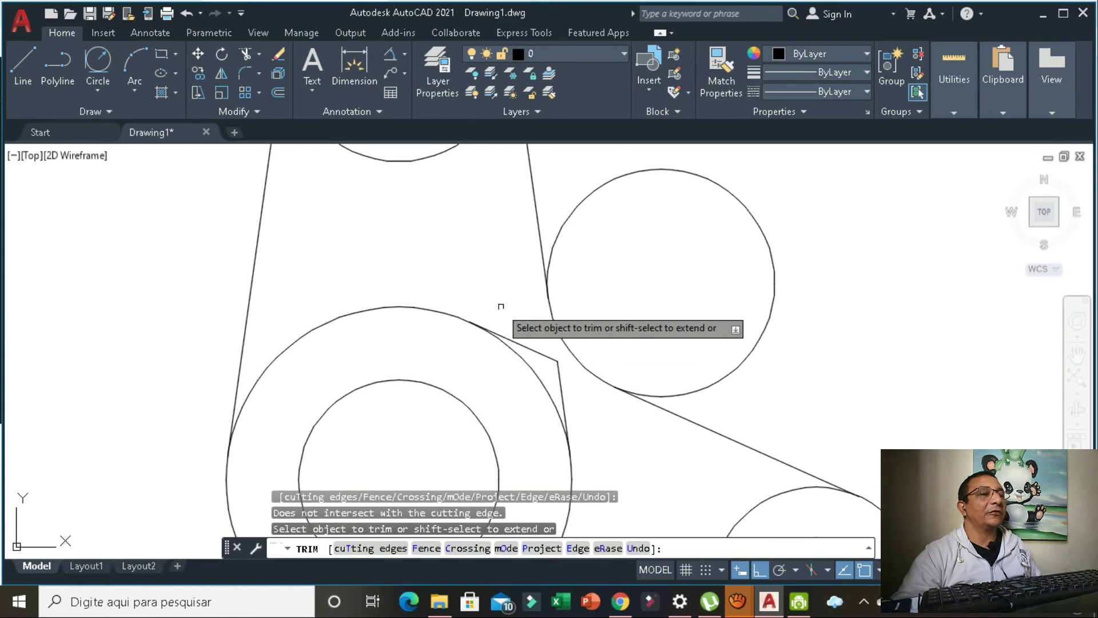
{"action": "key", "text": "Escape"}
{"action": "key", "text": "Escape"}
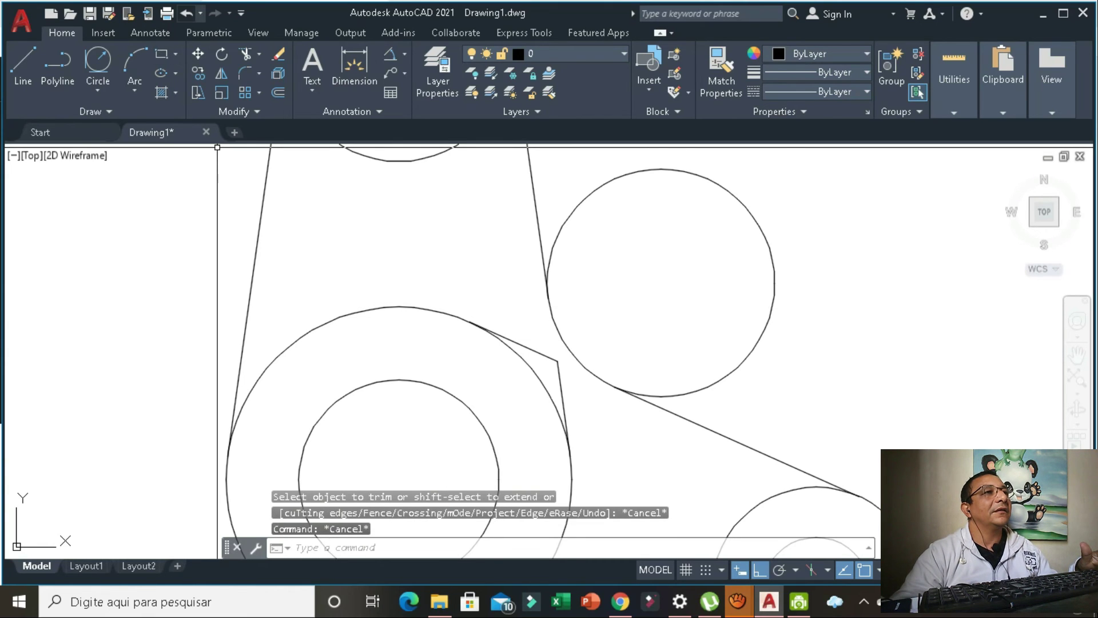
Undo the previous trim and re-trim the slanted line and extra tangent line pieces
{"action": "left_click", "coordinate": [186, 12]}
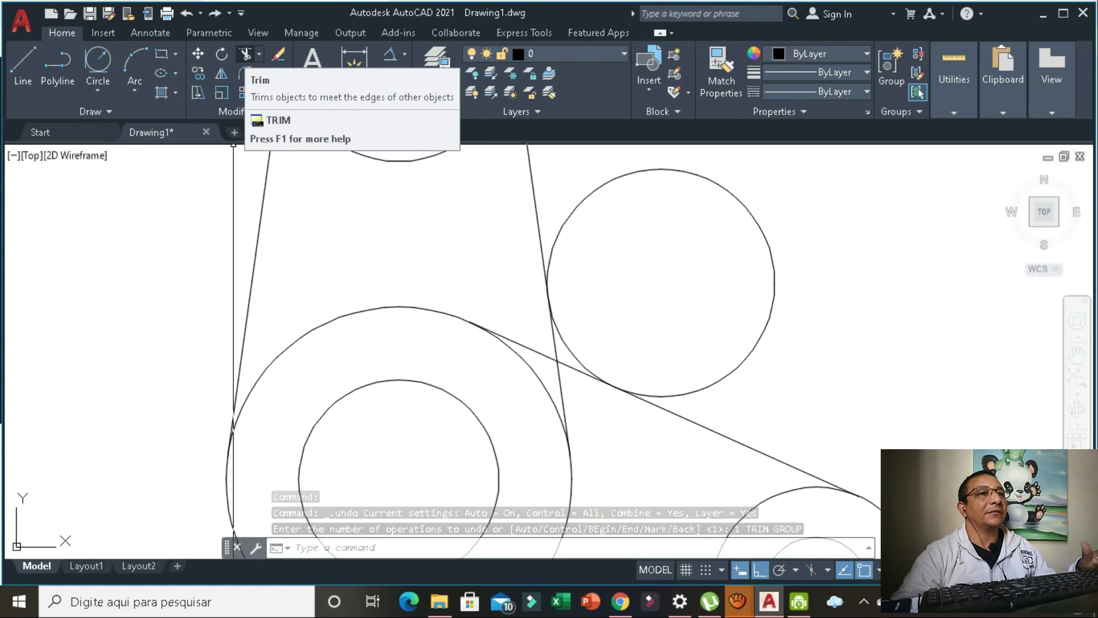
{"action": "left_click", "coordinate": [246, 56]}
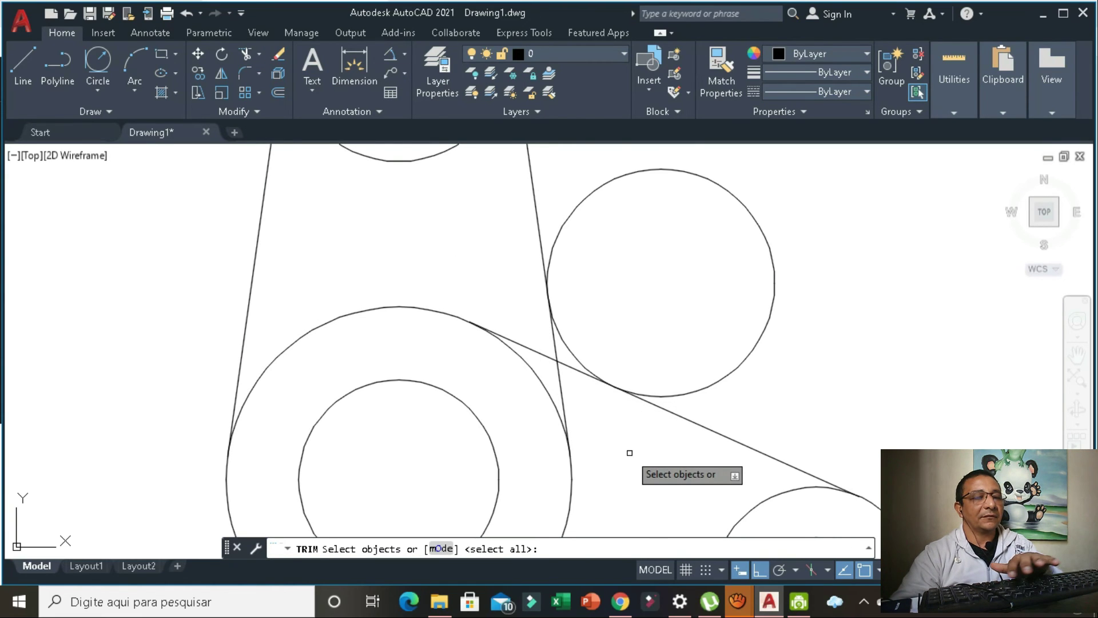
{"action": "key", "text": "Return"}
{"action": "left_click", "coordinate": [565, 389]}
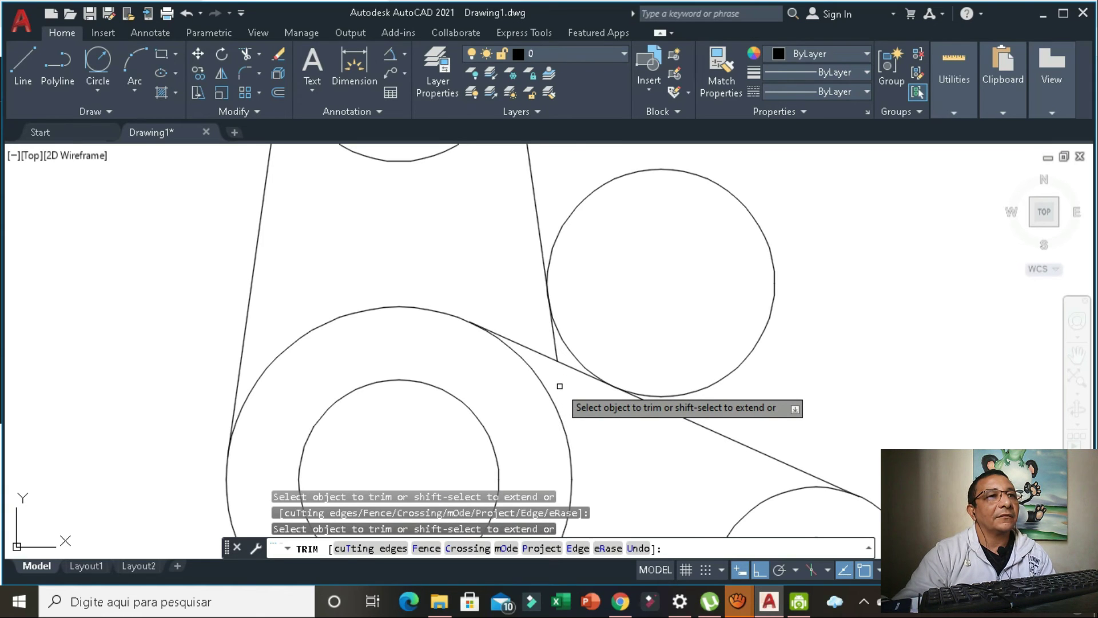
{"action": "left_click", "coordinate": [557, 357]}
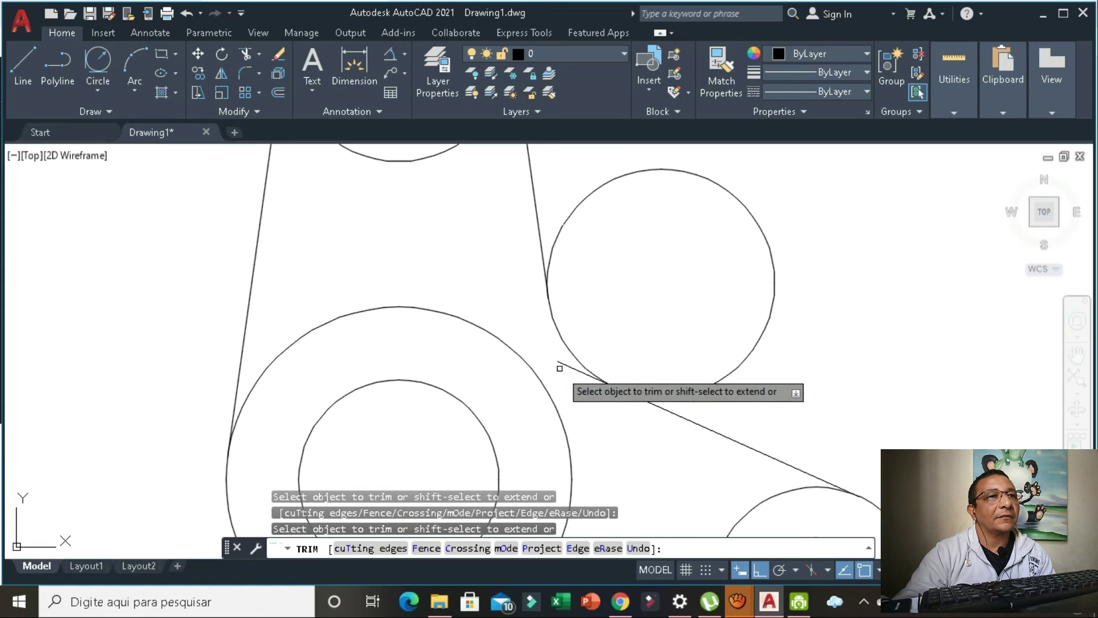
{"action": "left_click", "coordinate": [571, 367]}
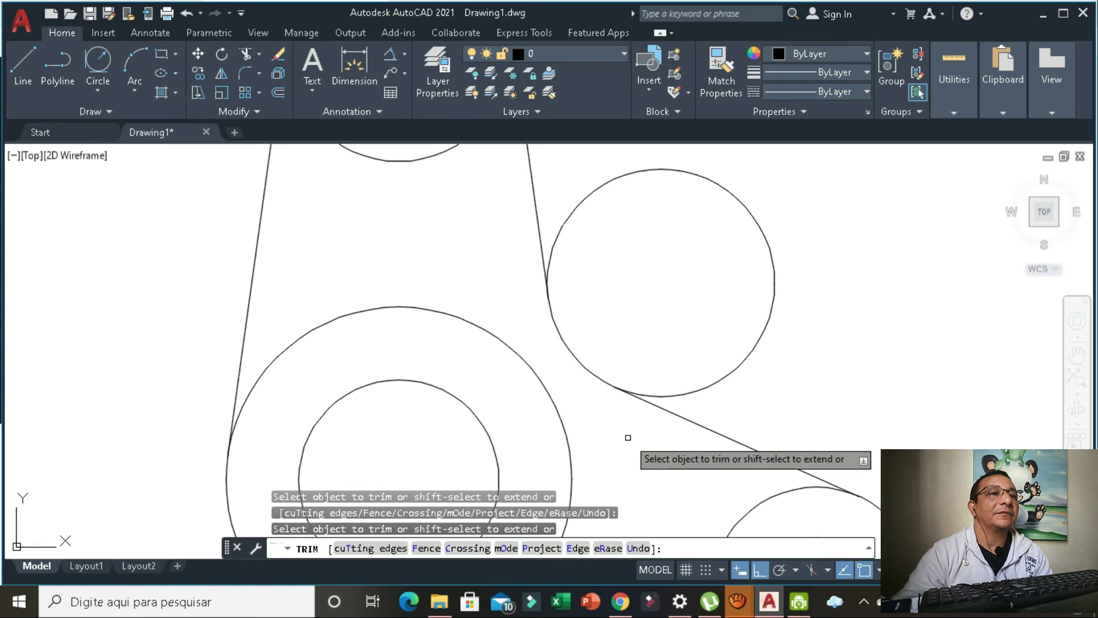
Trim away the outer arc of the upper-right circle
{"action": "left_click", "coordinate": [710, 386]}
{"action": "scroll", "coordinate": [686, 343], "scroll_direction": "down", "scroll_amount": 3}
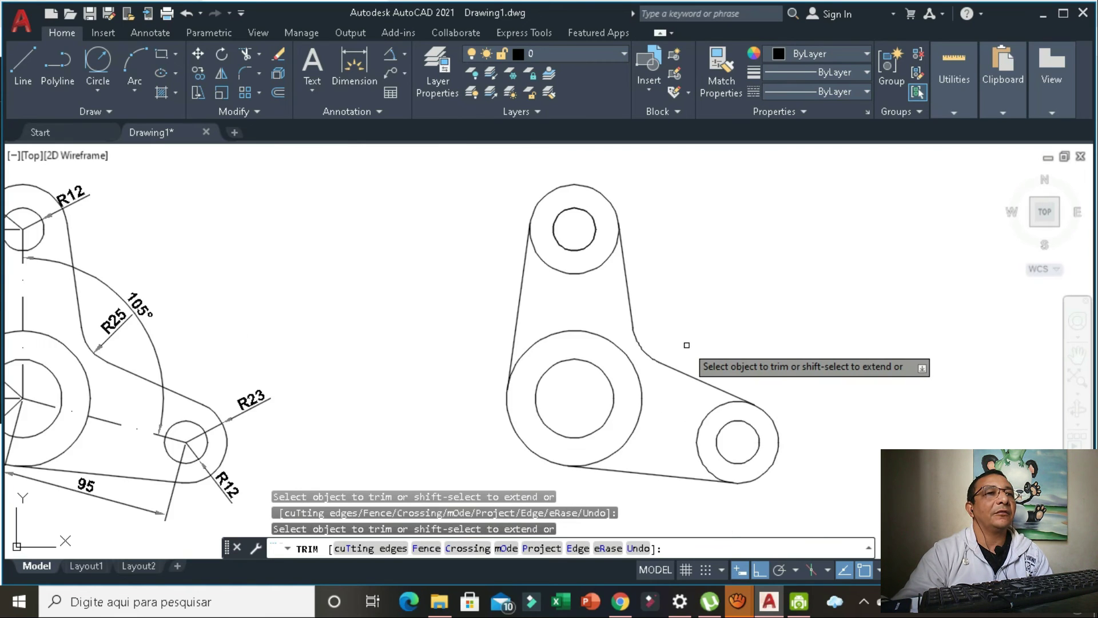
{"action": "scroll", "coordinate": [731, 316], "scroll_direction": "down", "scroll_amount": 2}
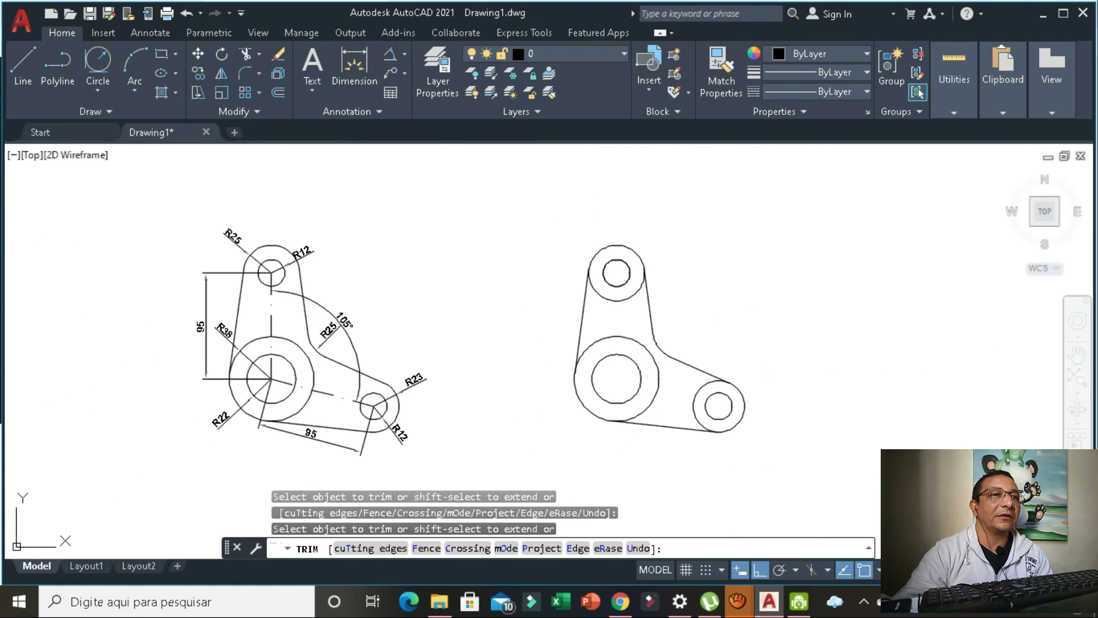
{"action": "middle_click_drag", "start_coordinate": [755, 303], "coordinate": [608, 262]}
{"action": "scroll", "coordinate": [609, 261], "scroll_direction": "up", "scroll_amount": 2}
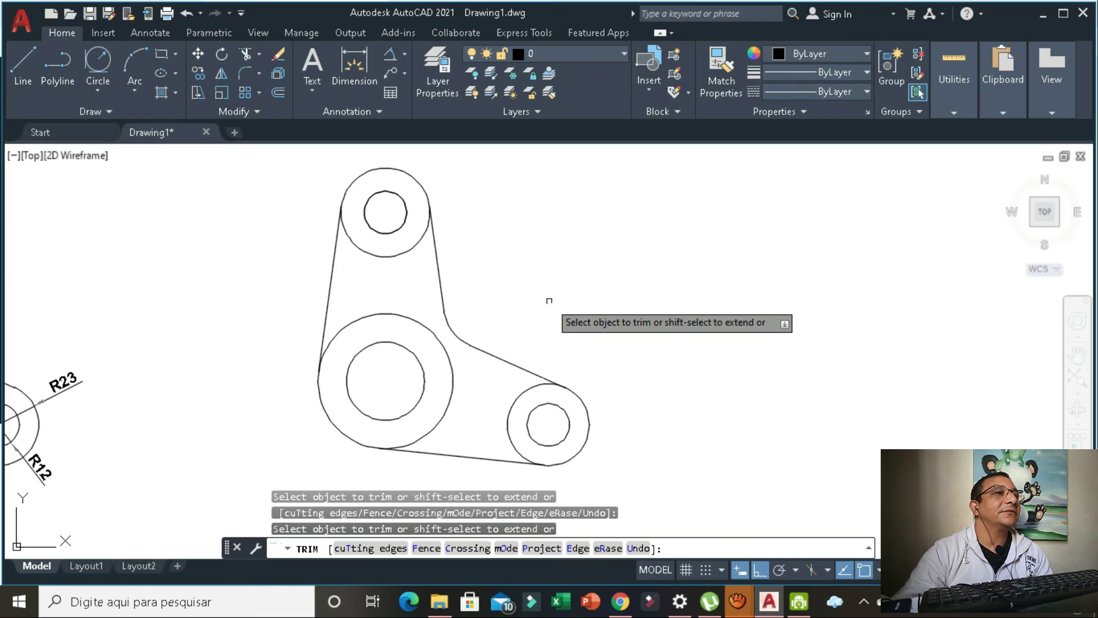
End trimming and switch running snaps from Tangent to Intersection
{"action": "key", "text": "Escape"}
{"action": "type", "text": "l"}
{"action": "key", "text": "Return"}
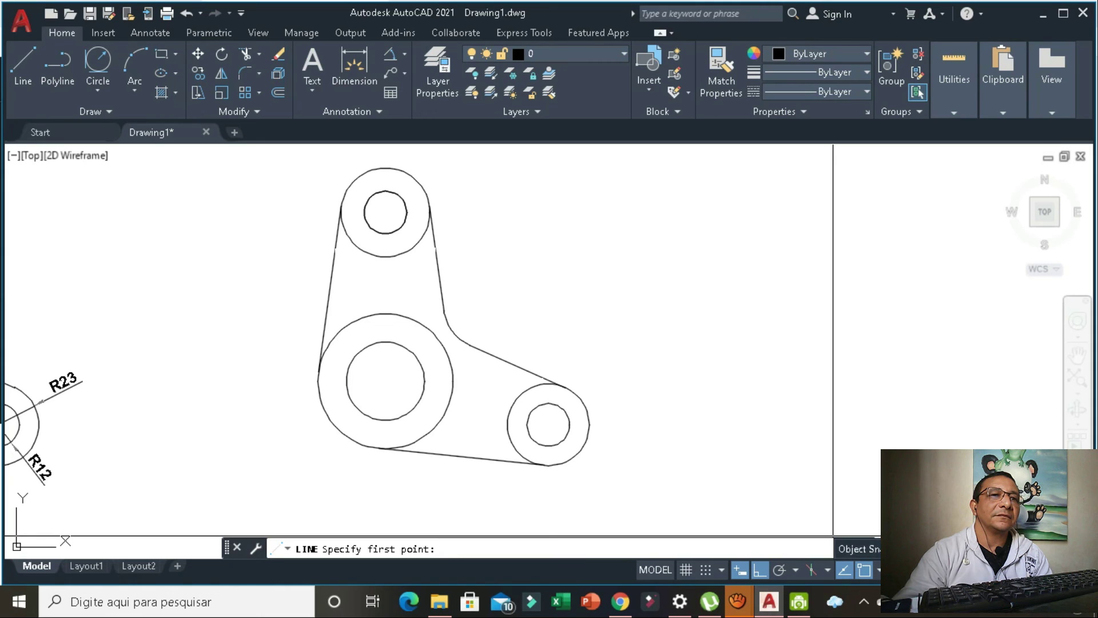
{"action": "type", "text": "os"}
{"action": "key", "text": "Return"}
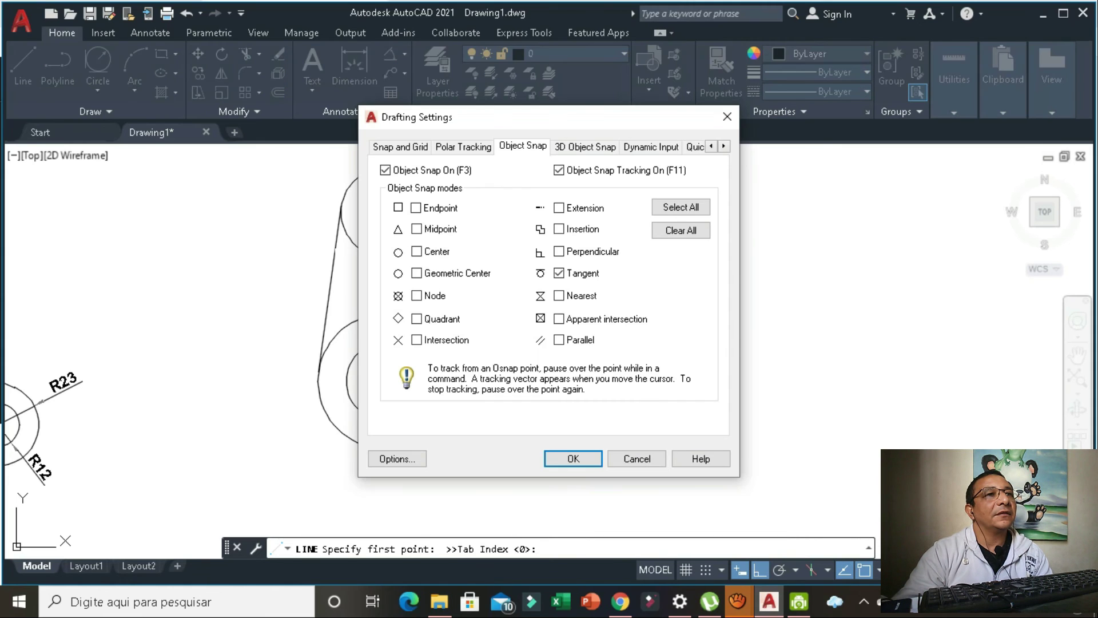
{"action": "left_click", "coordinate": [559, 272]}
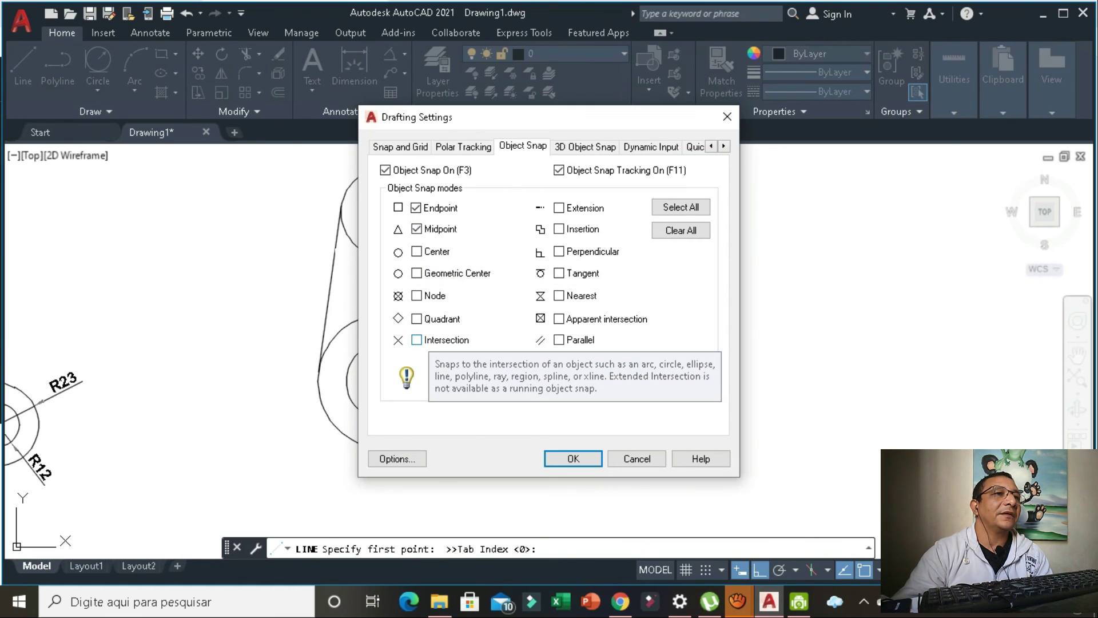
{"action": "left_click", "coordinate": [417, 340]}
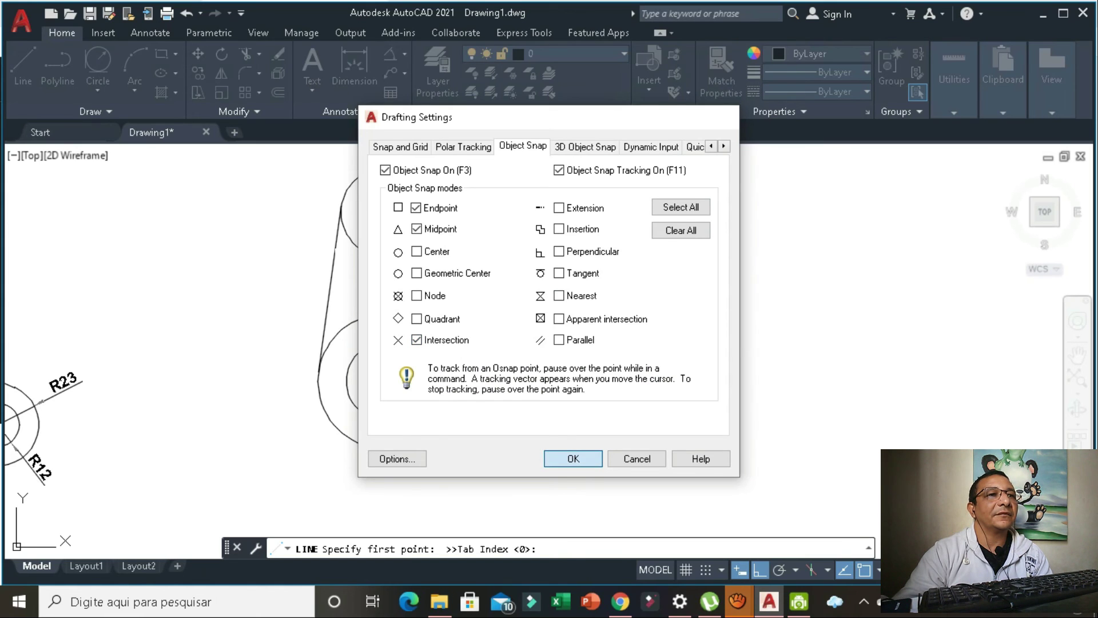
{"action": "left_click", "coordinate": [573, 458]}
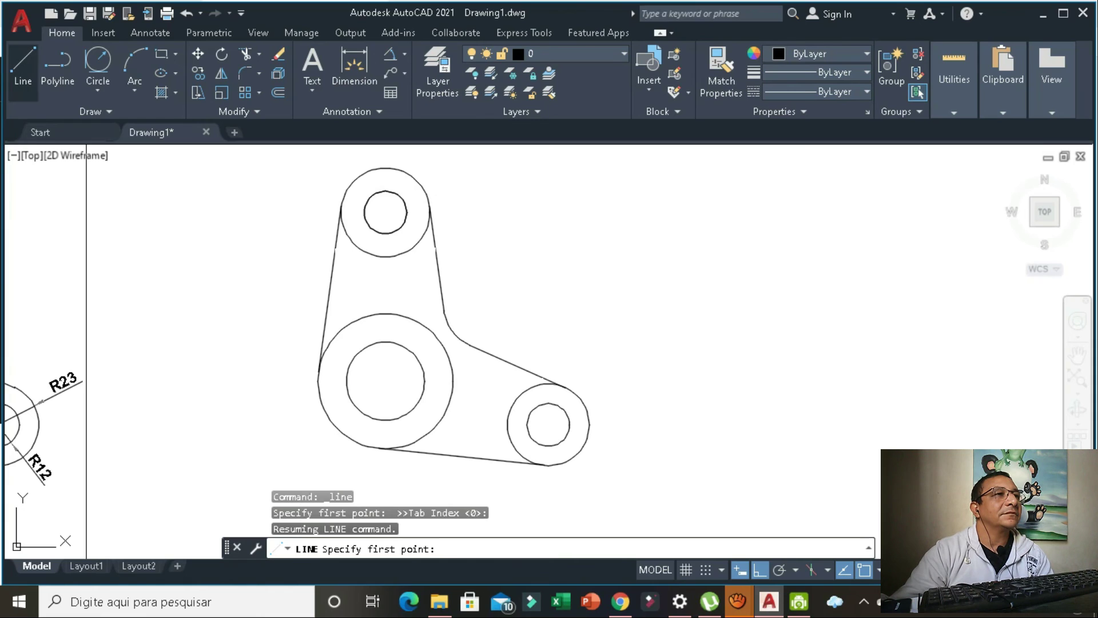
Restart the line and turn on Center snapping as well
{"action": "key", "text": "Escape"}
{"action": "key", "text": "Return"}
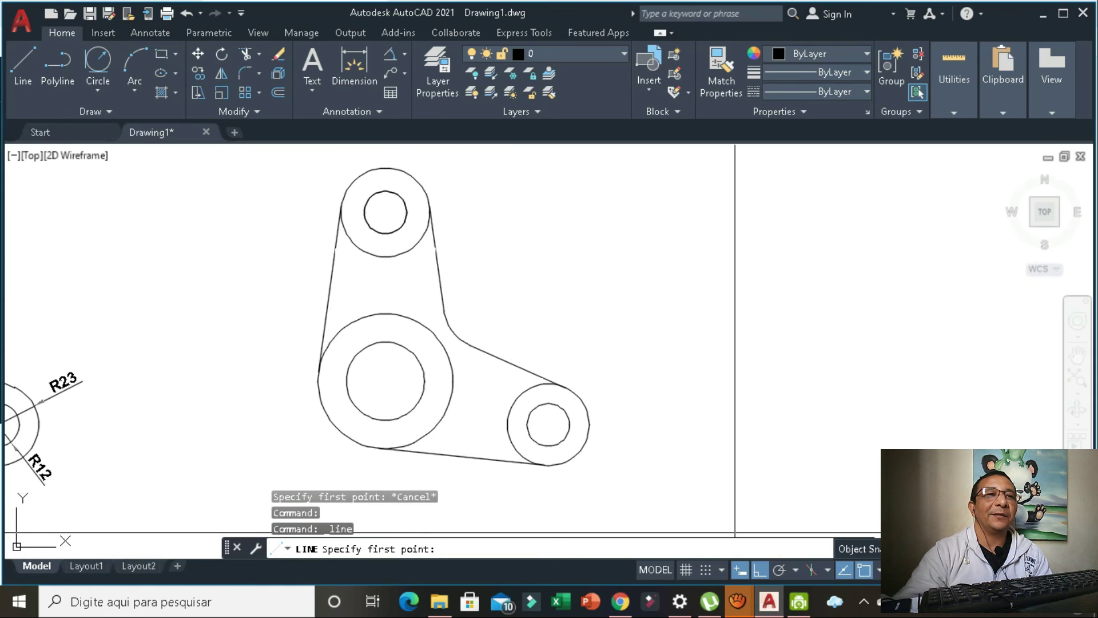
{"action": "left_click", "coordinate": [864, 570]}
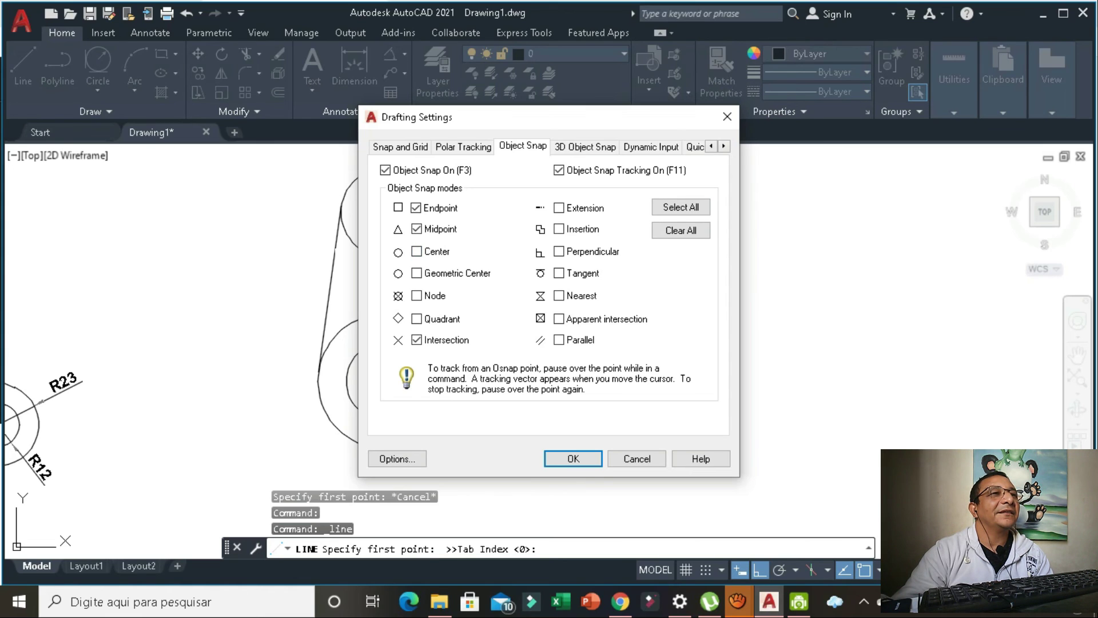
{"action": "left_click", "coordinate": [416, 251]}
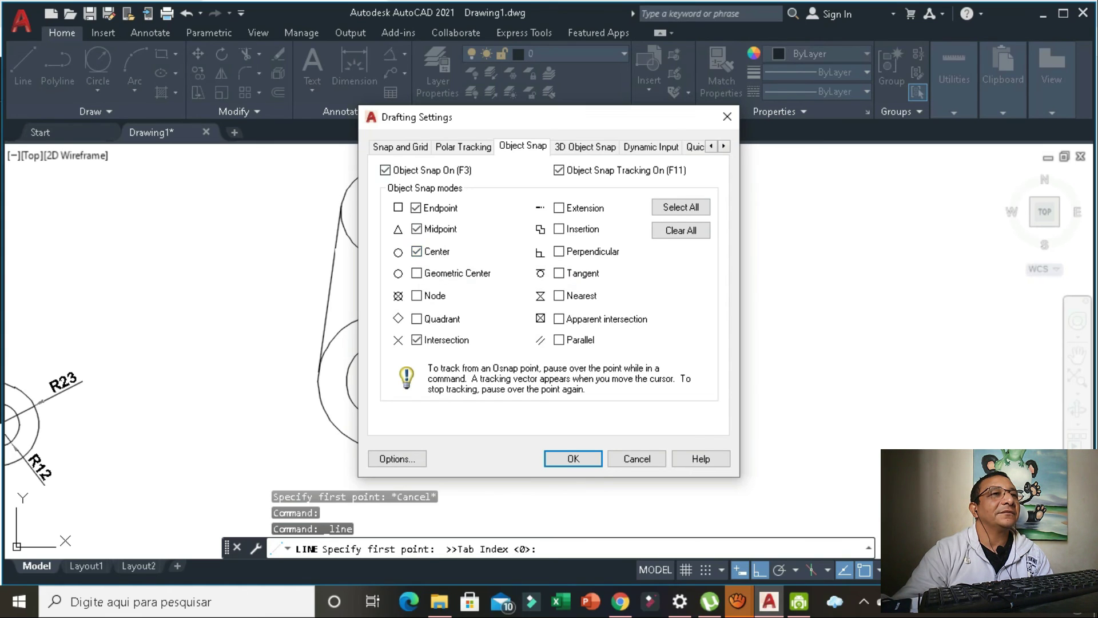
Draw a centre line from the top circle's centre to the large circle's centre, deleting a stray horizontal segment
{"action": "left_click", "coordinate": [573, 458]}
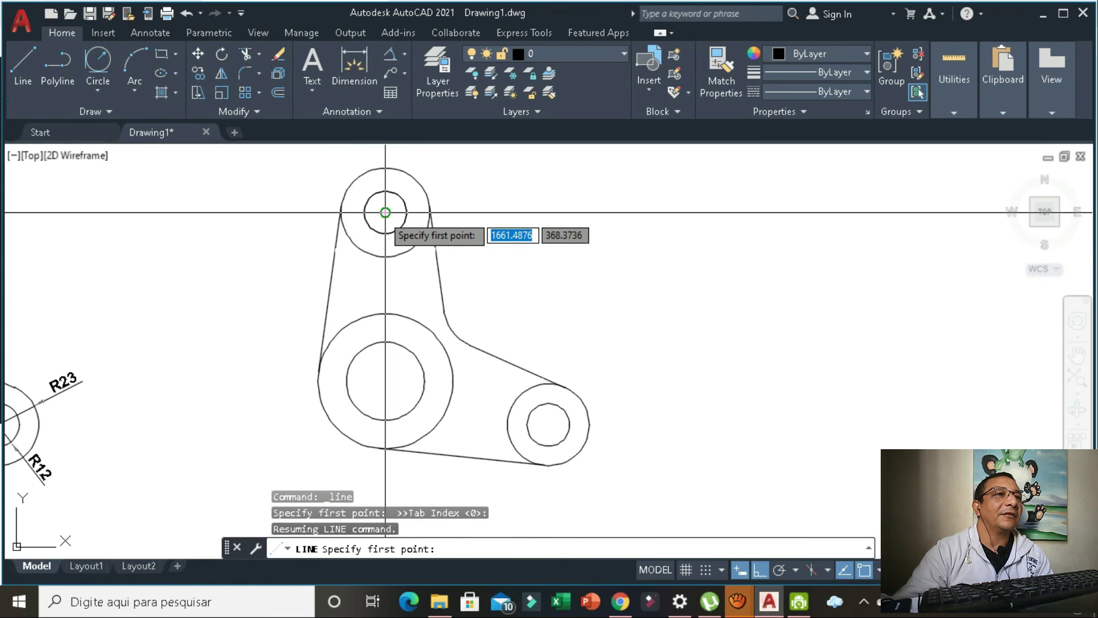
{"action": "left_click", "coordinate": [385, 212]}
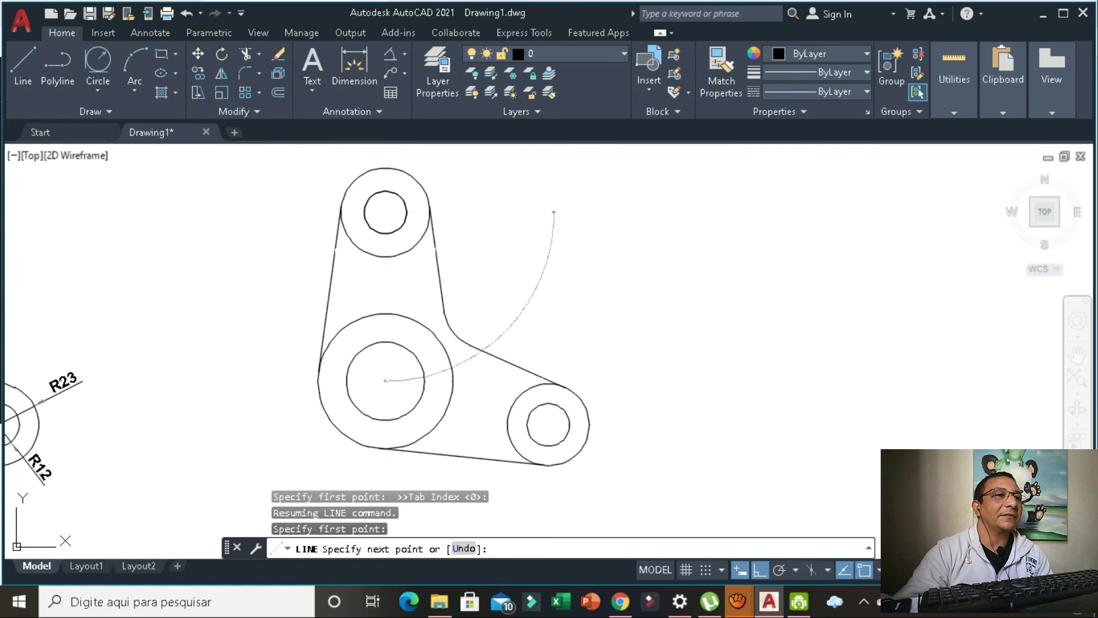
{"action": "left_click", "coordinate": [384, 380]}
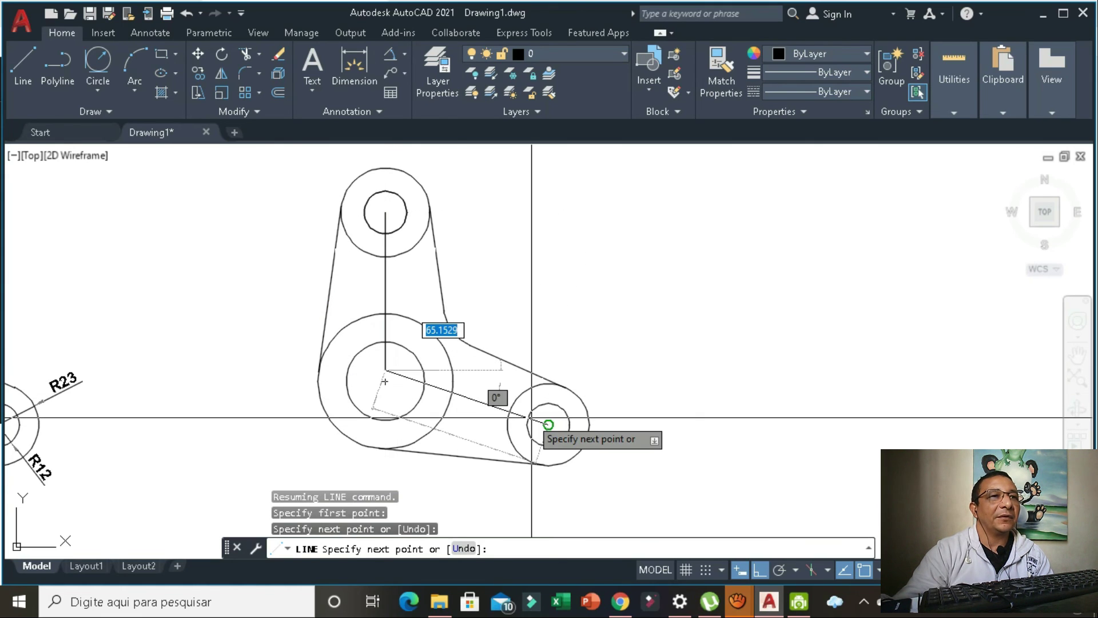
{"action": "left_click", "coordinate": [548, 424]}
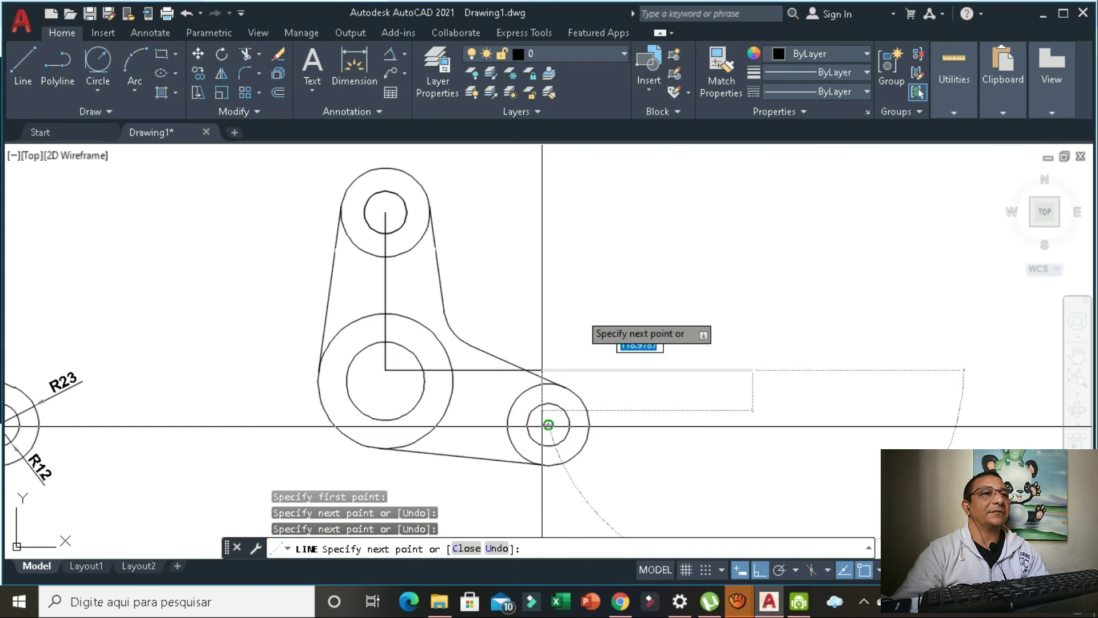
{"action": "key", "text": "Escape"}
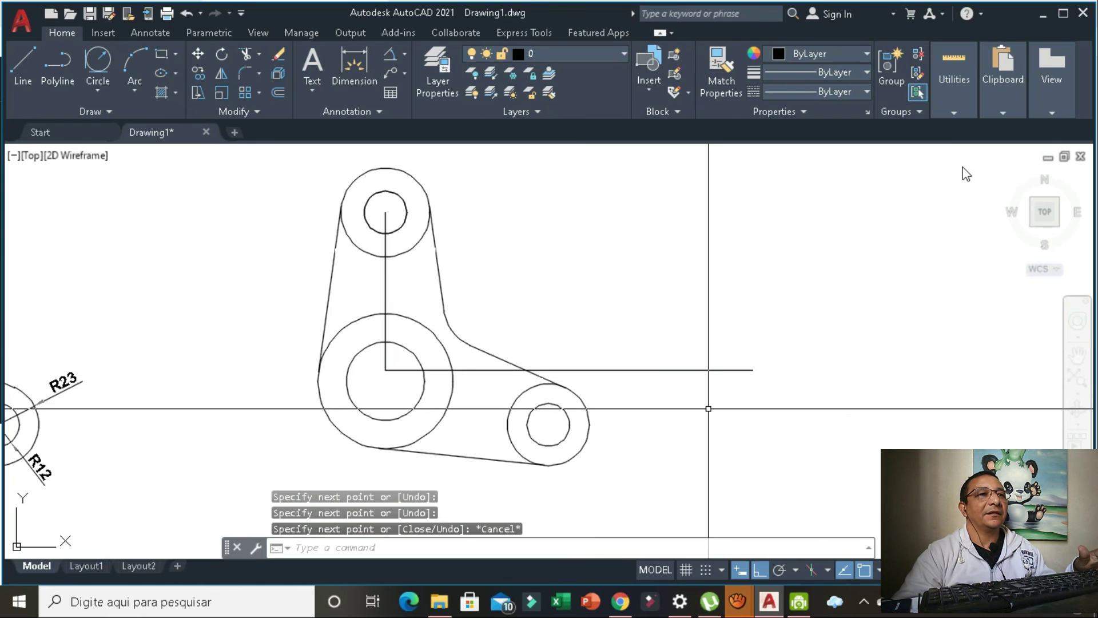
{"action": "key", "text": "Escape"}
{"action": "left_click", "coordinate": [692, 369]}
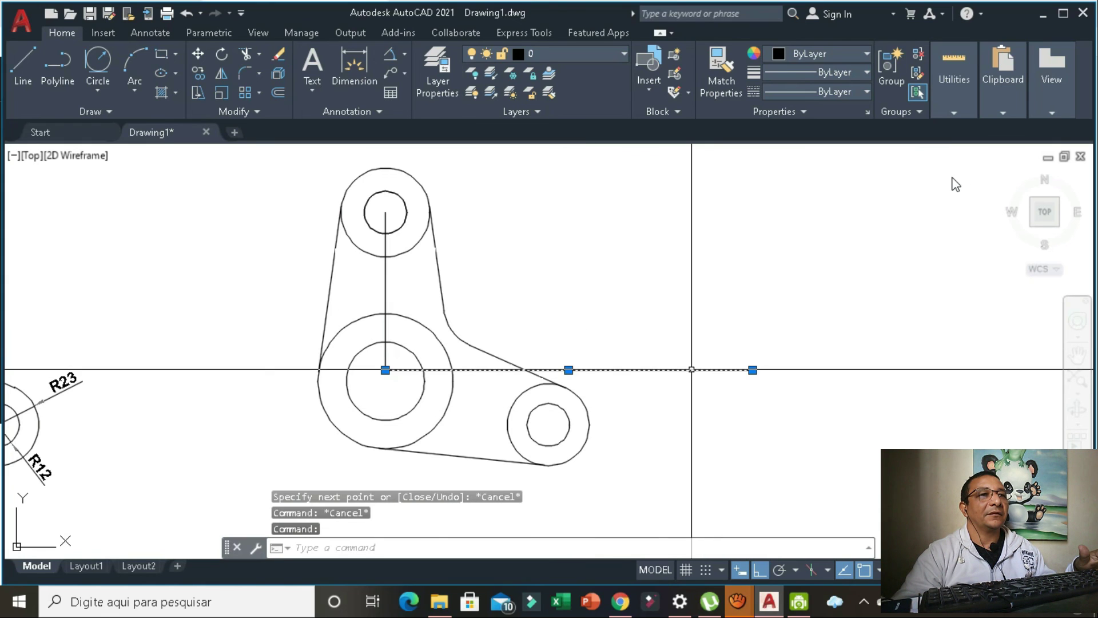
{"action": "key", "text": "Delete"}
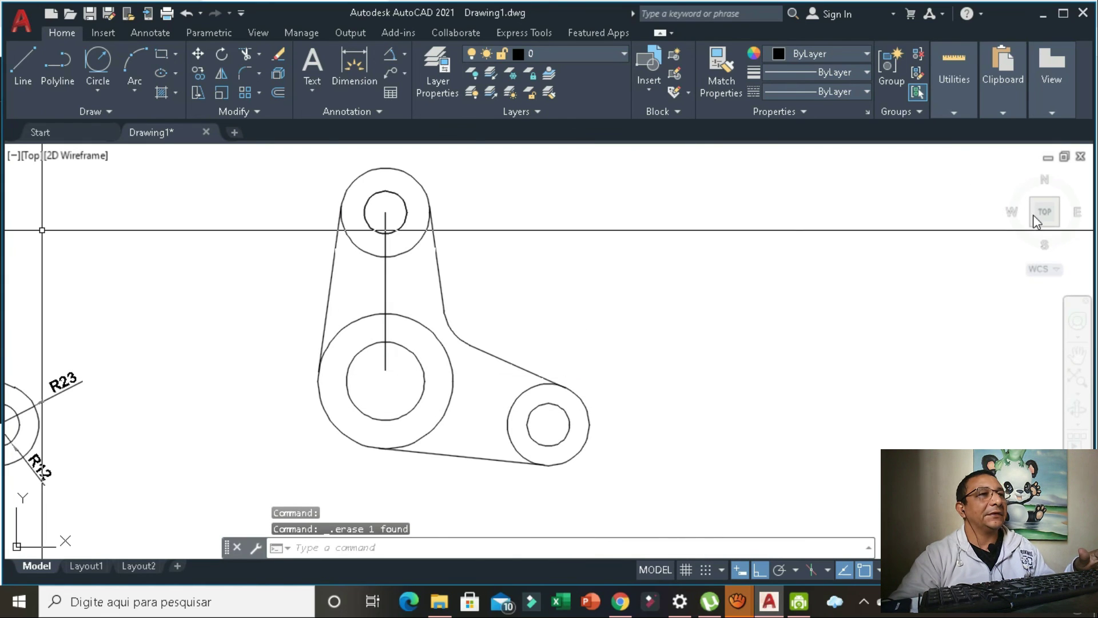
Draw a centre line from the large circle's centre to the small circle's centre, then delete the vertical one
{"action": "type", "text": "l"}
{"action": "key", "text": "Return"}
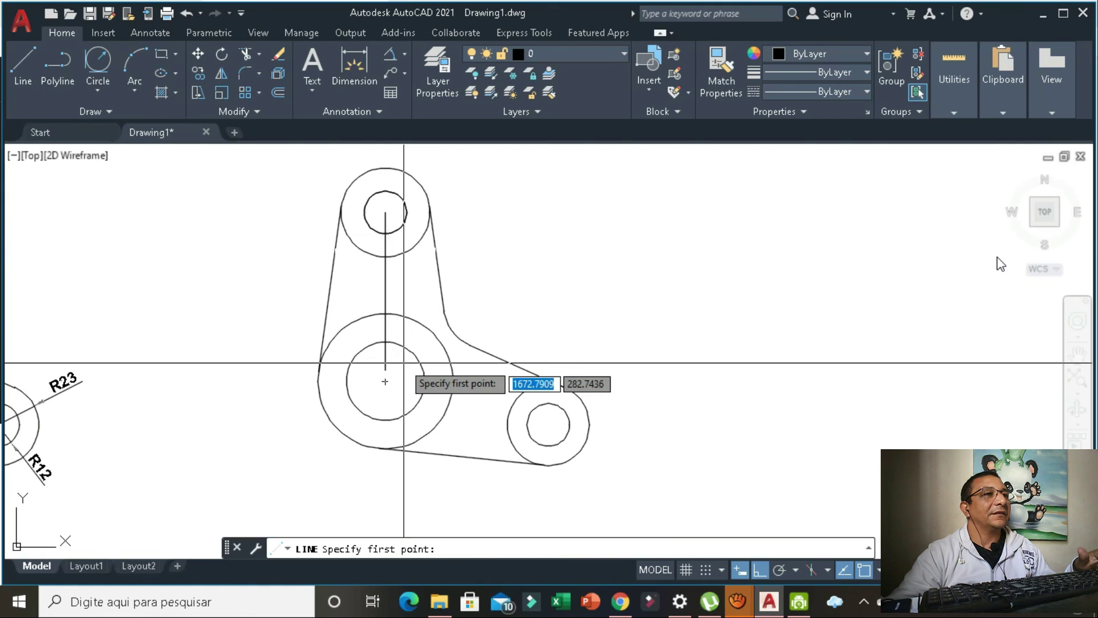
{"action": "left_click", "coordinate": [385, 380]}
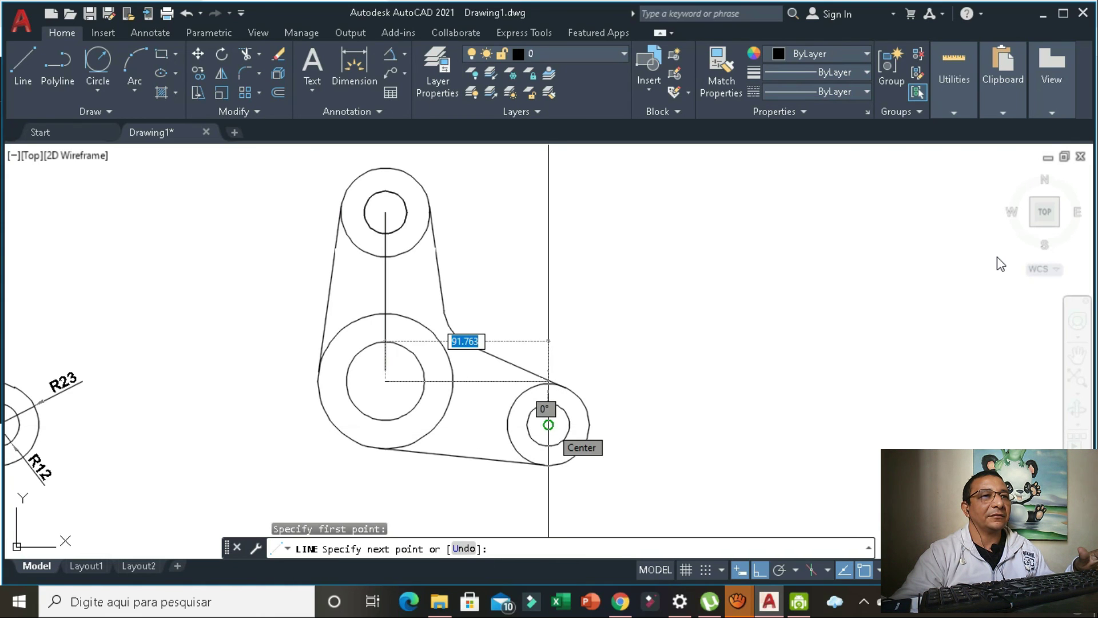
{"action": "left_click", "coordinate": [548, 425]}
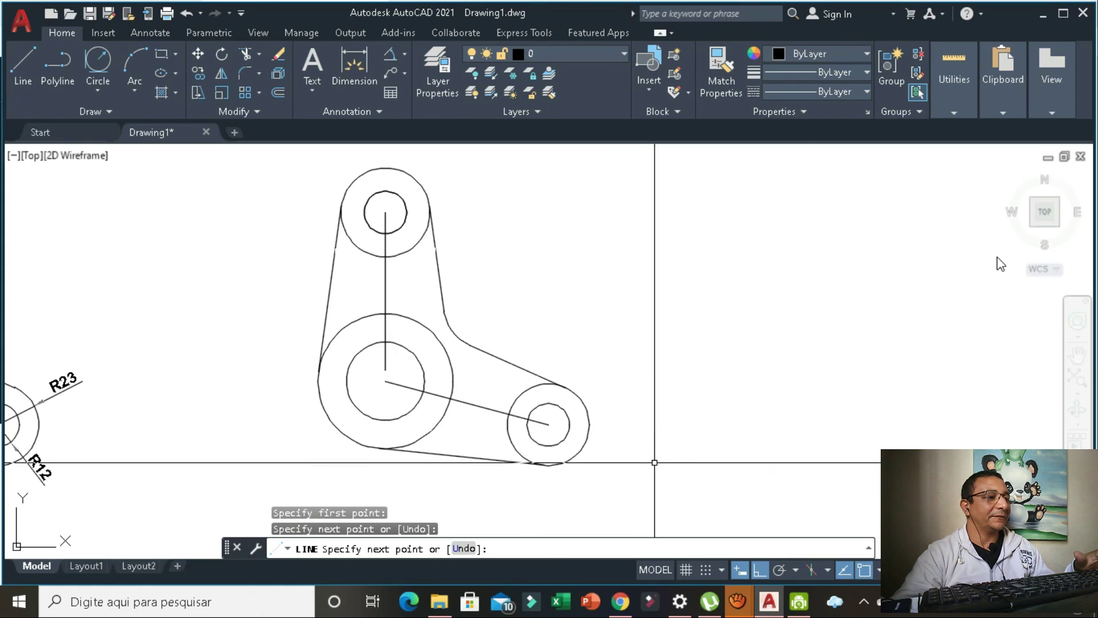
{"action": "key", "text": "Escape"}
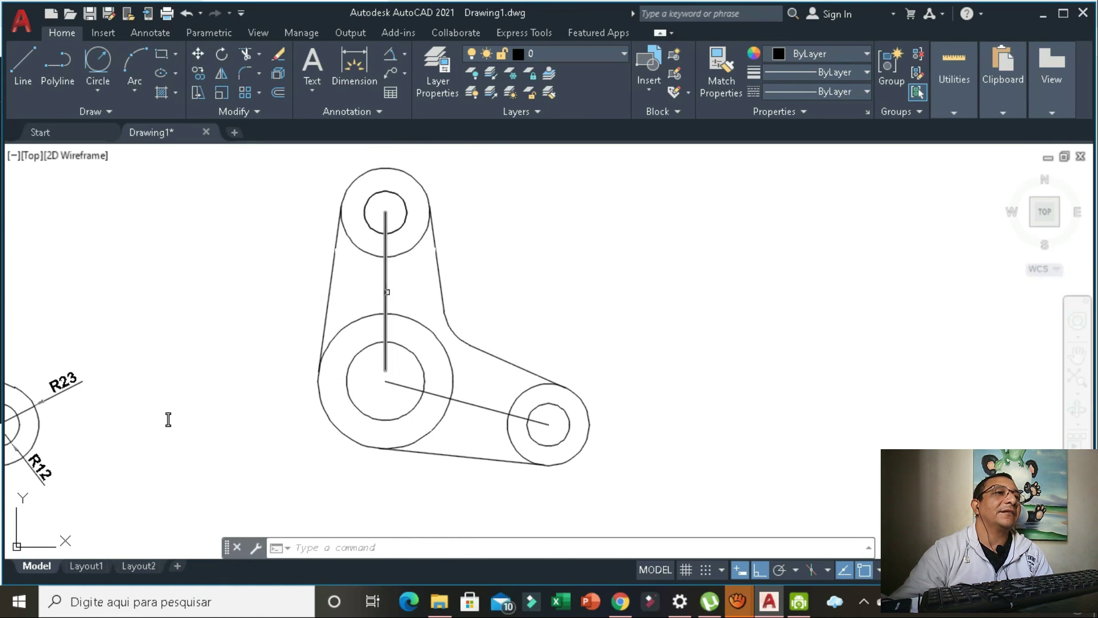
{"action": "left_click", "coordinate": [385, 291]}
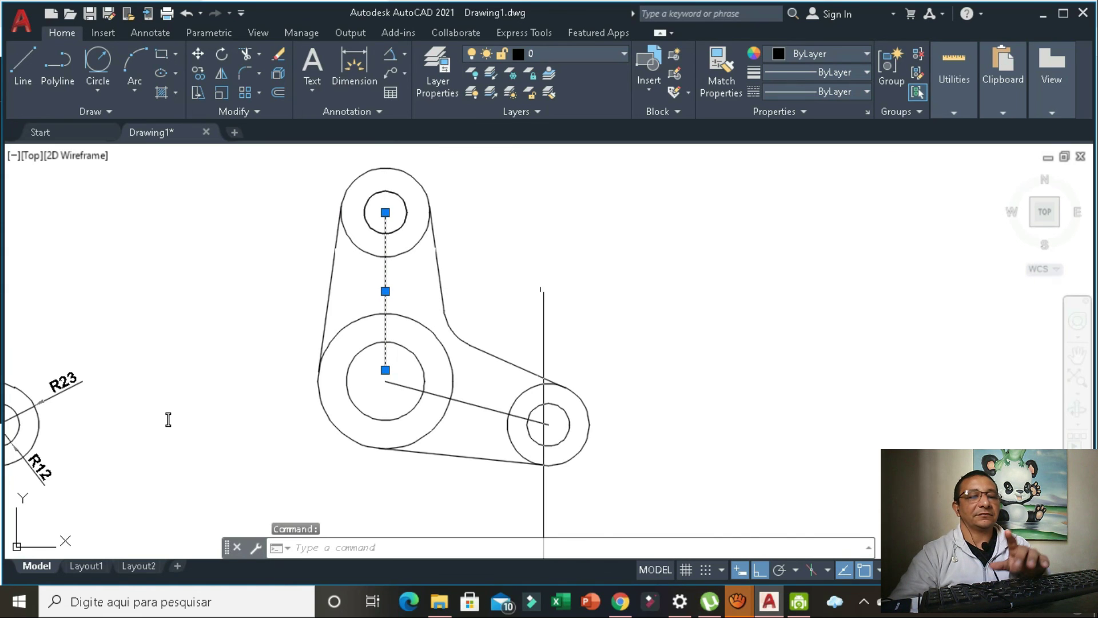
{"action": "key", "text": "Delete"}
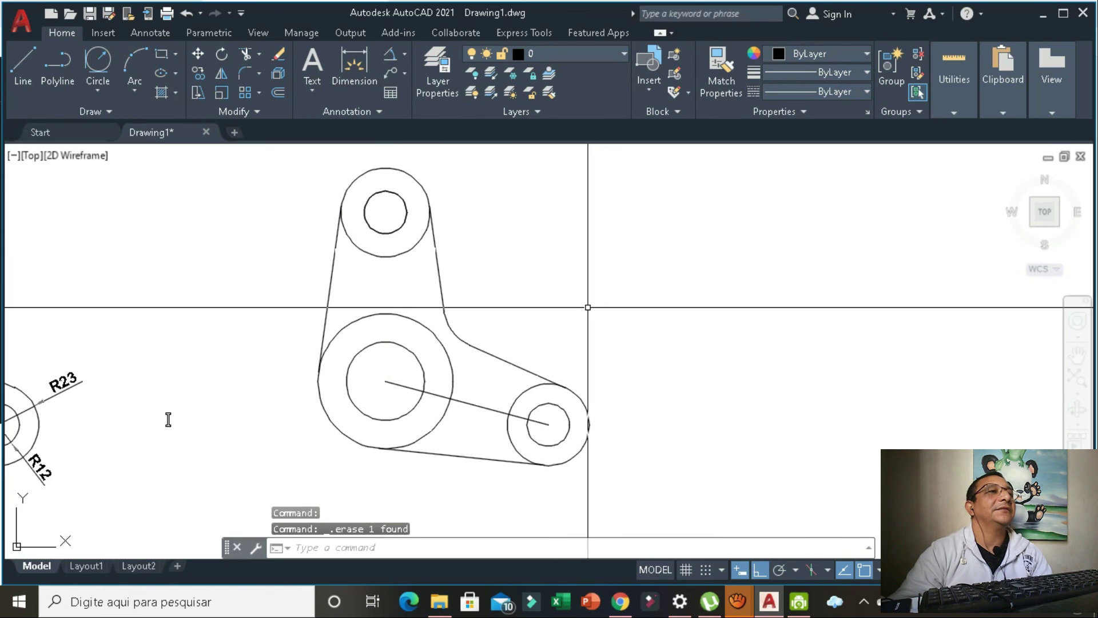
Redraw the centre line from the top circle's centre to the large circle's centre
{"action": "left_click", "coordinate": [23, 68]}
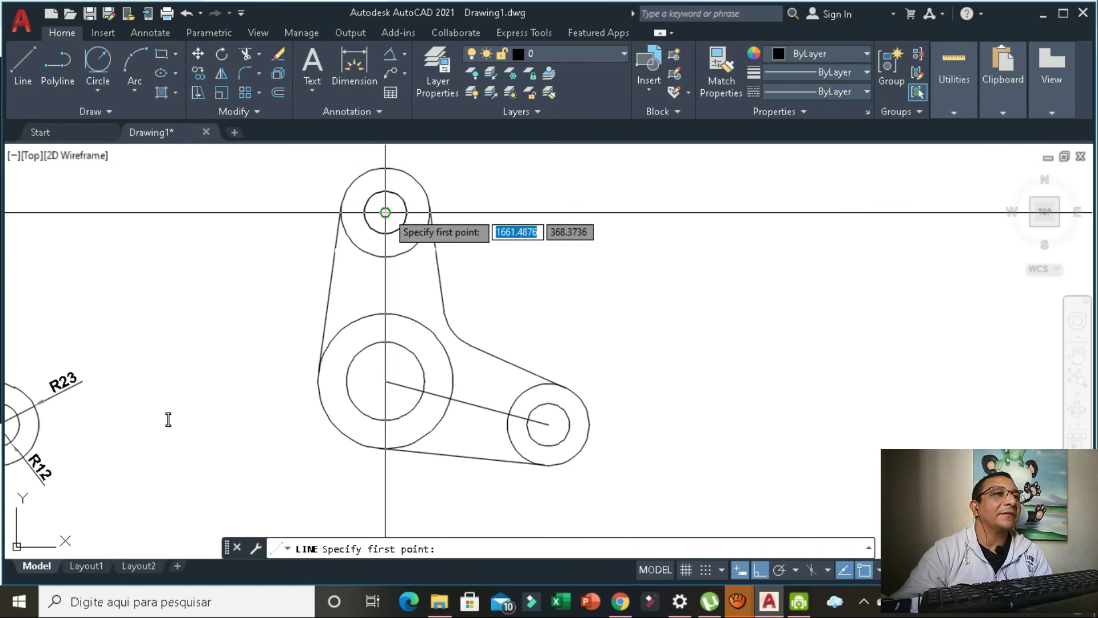
{"action": "left_click", "coordinate": [385, 212]}
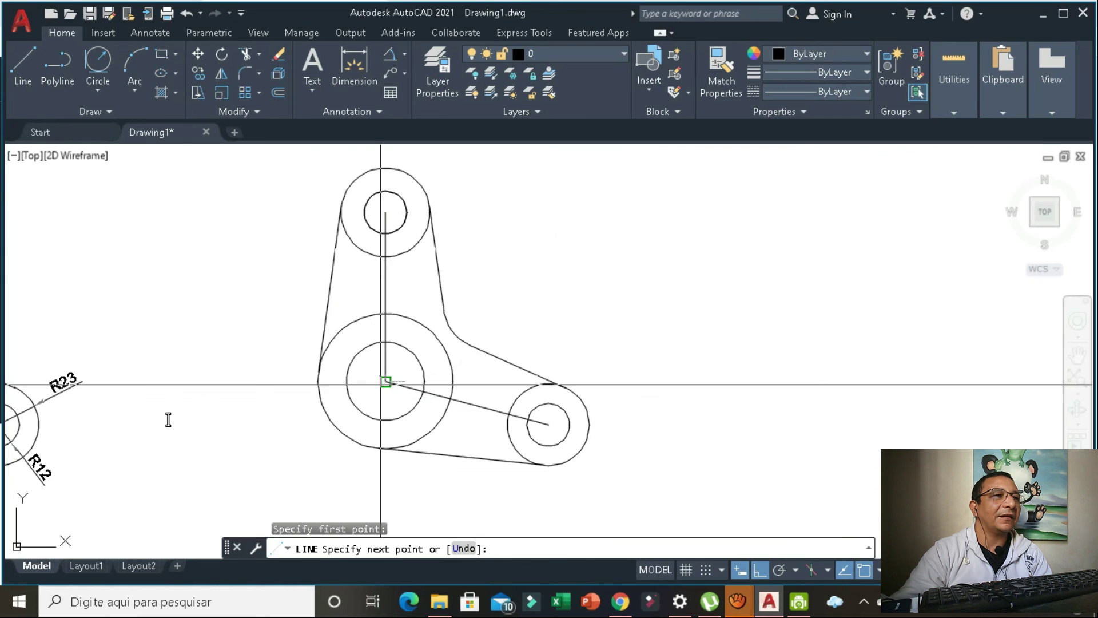
{"action": "left_click", "coordinate": [385, 382]}
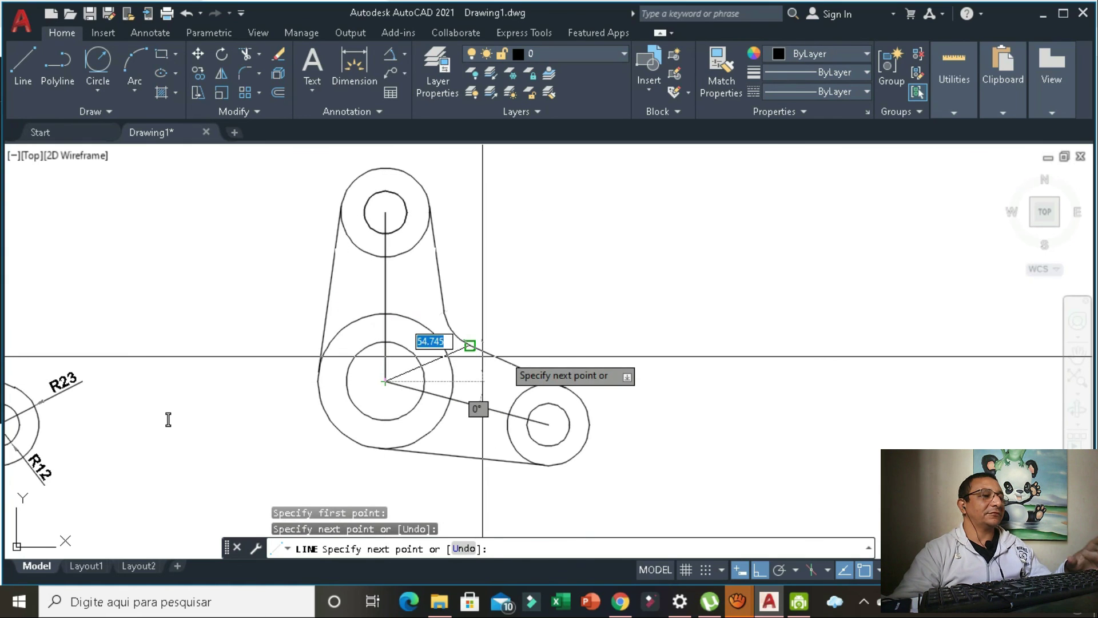
{"action": "key", "text": "Escape"}
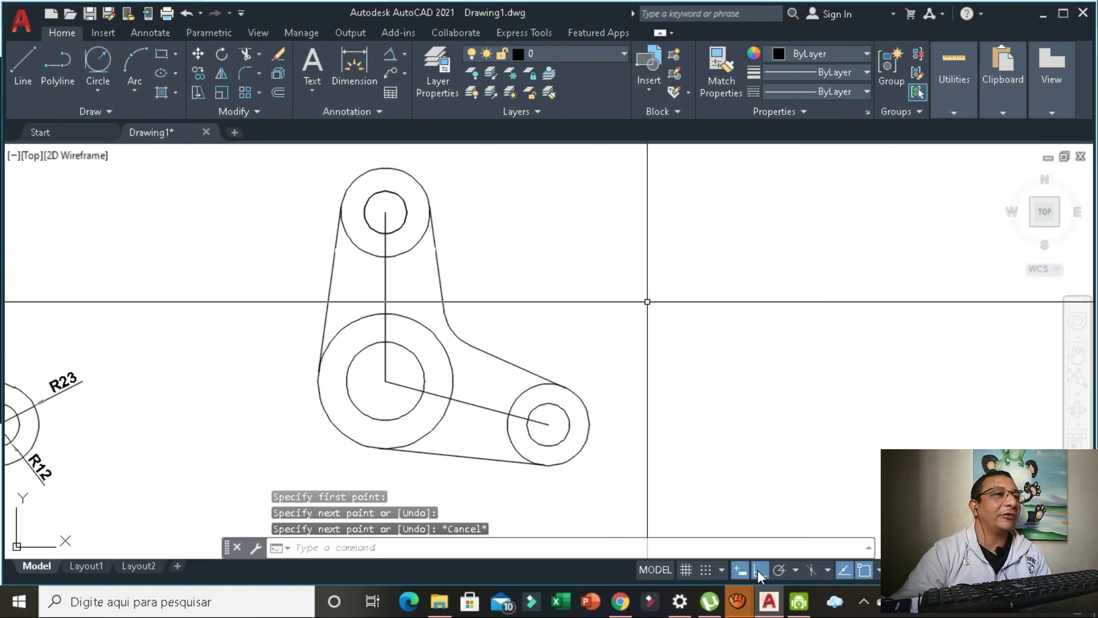
{"action": "left_click", "coordinate": [759, 571]}
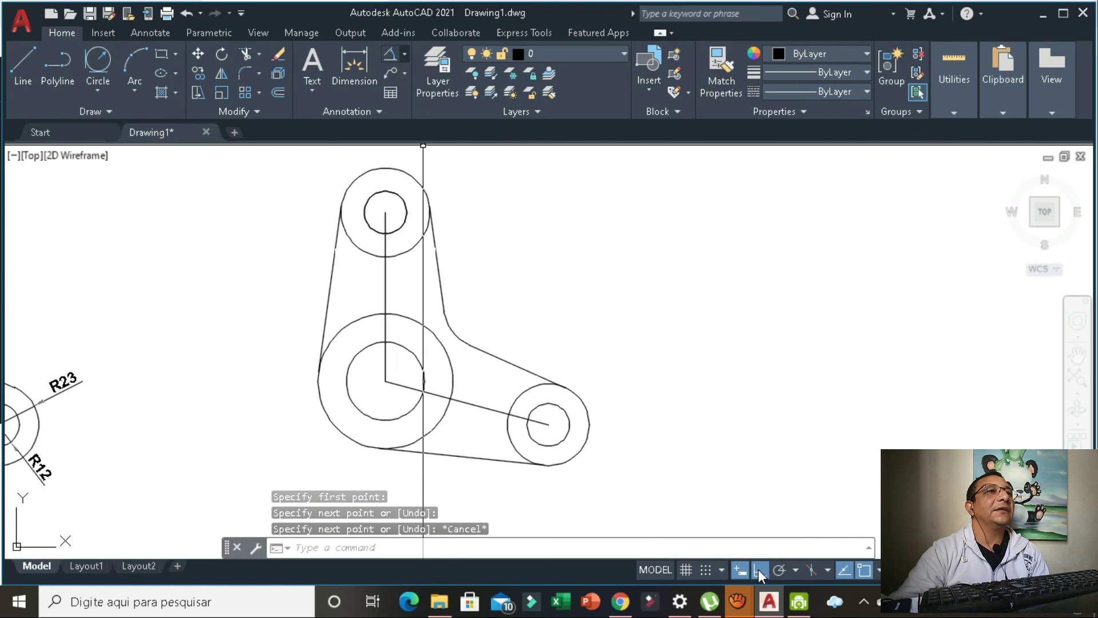
Add an angular dimension between the vertical and slanted centre lines, reading 105°
{"action": "left_click", "coordinate": [404, 54]}
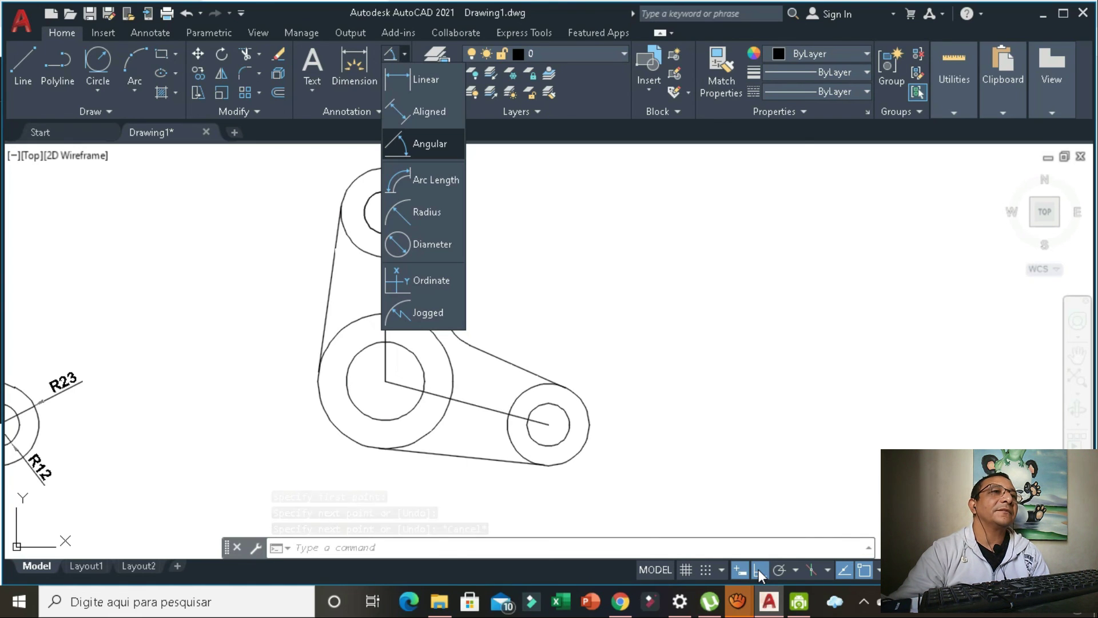
{"action": "left_click", "coordinate": [424, 144]}
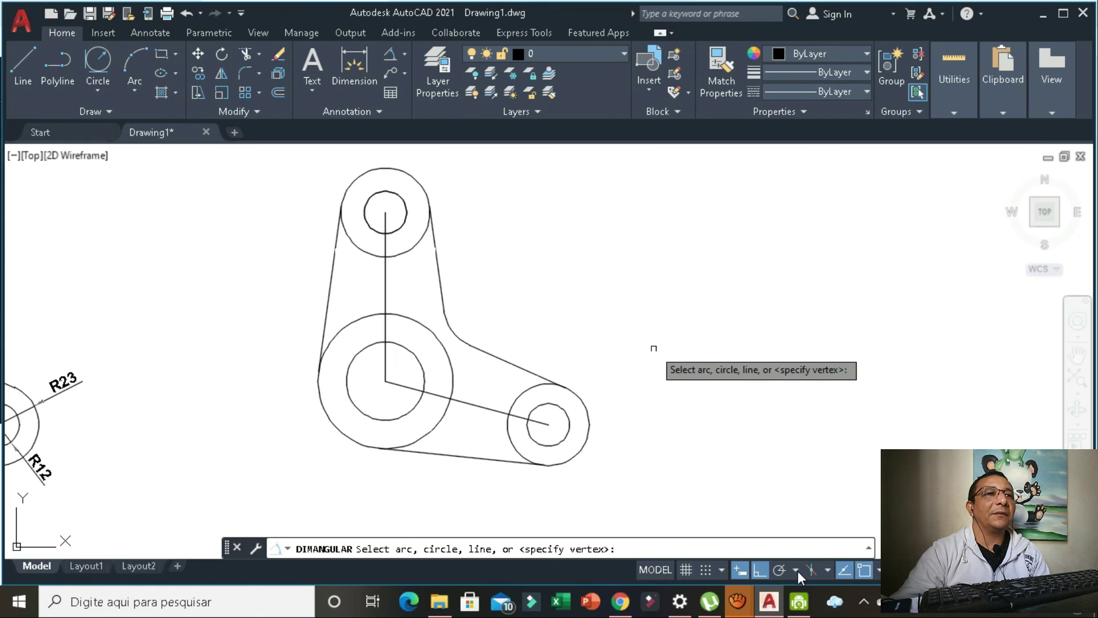
{"action": "left_click", "coordinate": [386, 284]}
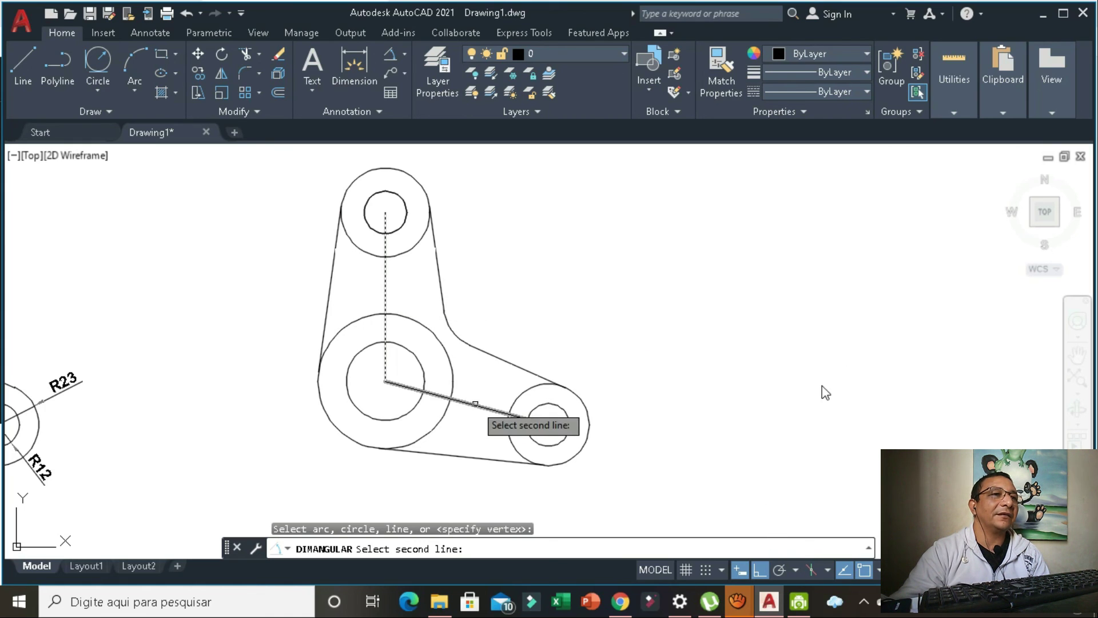
{"action": "left_click", "coordinate": [477, 405]}
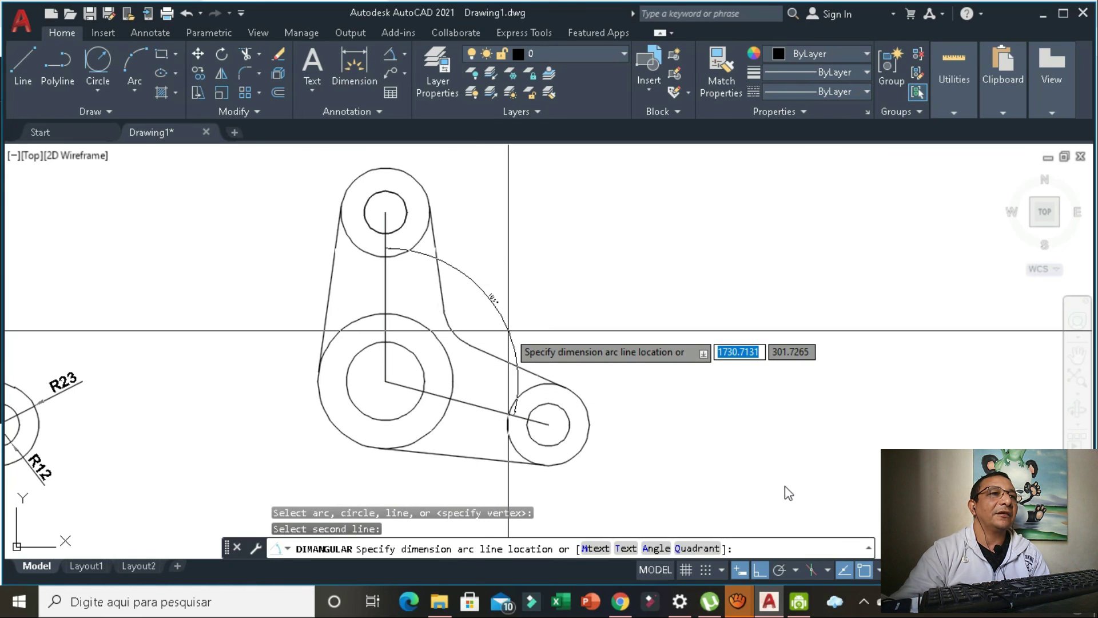
{"action": "left_click", "coordinate": [524, 323]}
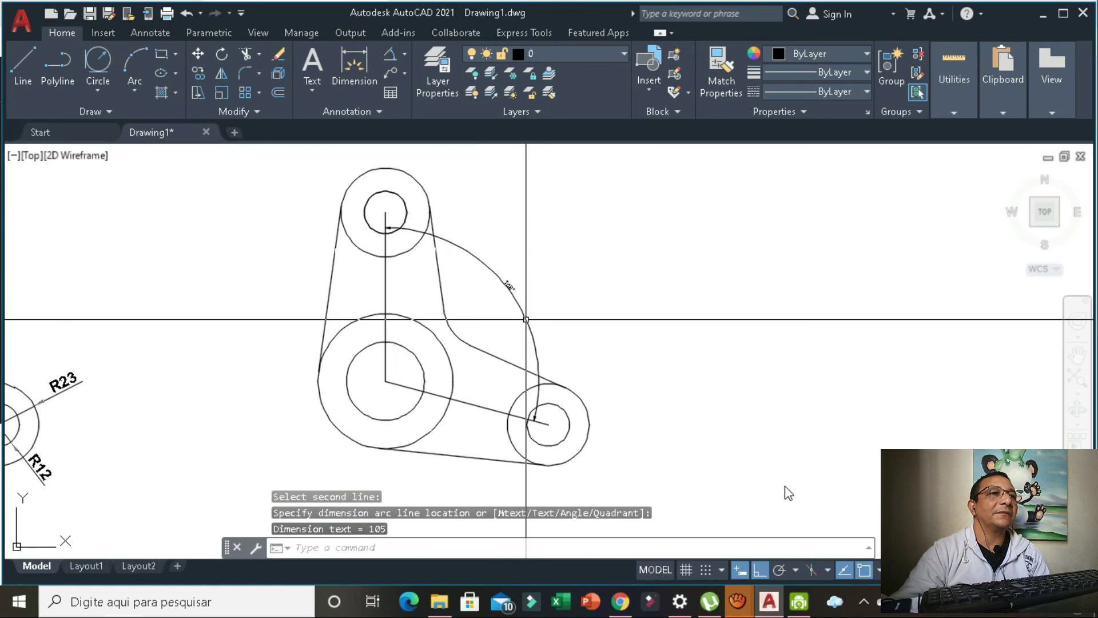
{"action": "scroll", "coordinate": [576, 280], "scroll_direction": "up", "scroll_amount": 1}
{"action": "scroll", "coordinate": [576, 276], "scroll_direction": "up", "scroll_amount": 2}
{"action": "scroll", "coordinate": [574, 277], "scroll_direction": "up", "scroll_amount": 1}
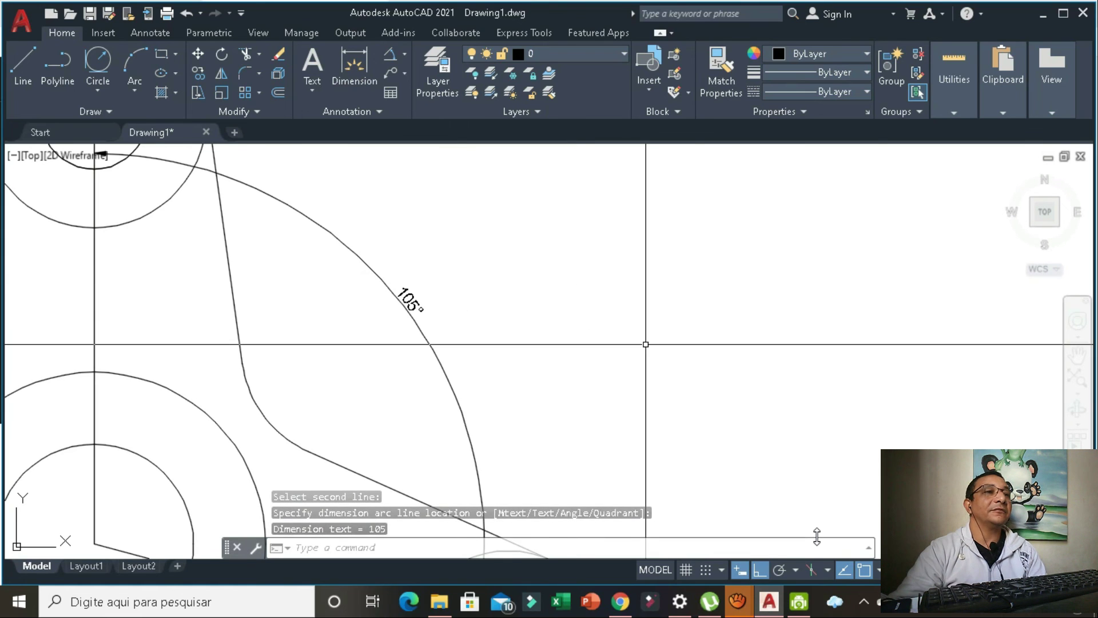
{"action": "scroll", "coordinate": [639, 330], "scroll_direction": "down", "scroll_amount": 3}
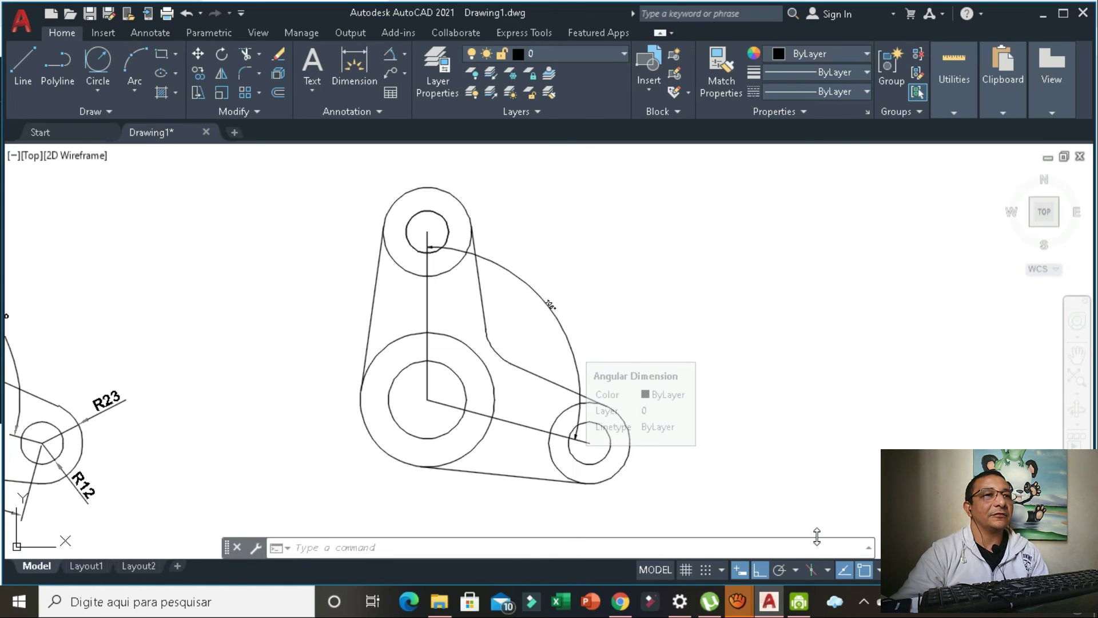
Erase the 105° angle dimension and both centre lines
{"action": "left_click", "coordinate": [574, 347]}
{"action": "key", "text": "Delete"}
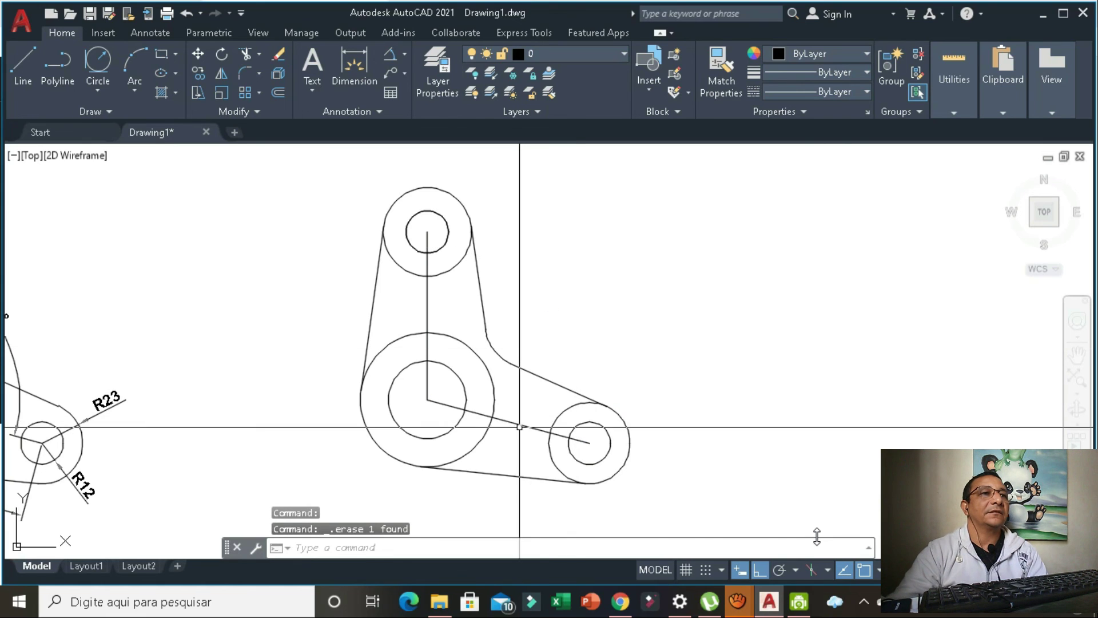
{"action": "left_click", "coordinate": [522, 423]}
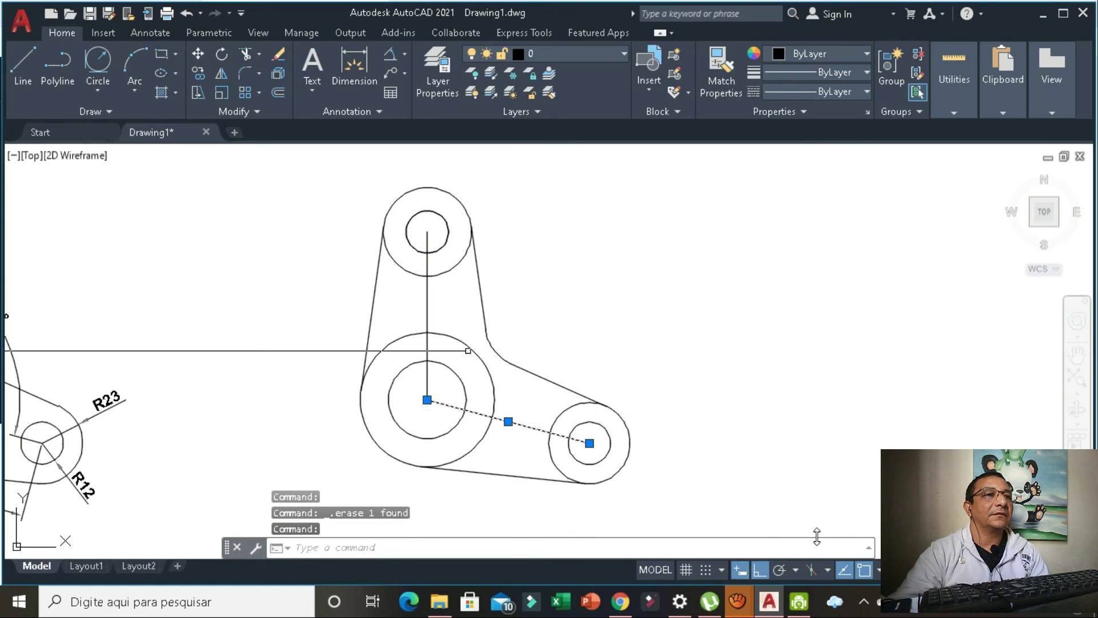
{"action": "left_click", "coordinate": [427, 297]}
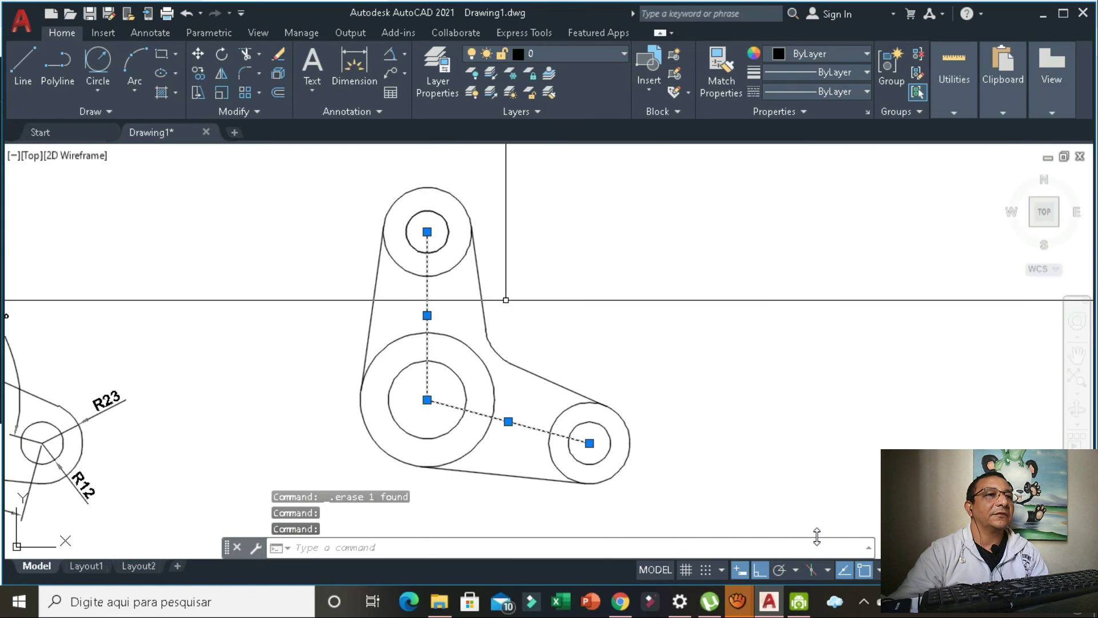
{"action": "key", "text": "Delete"}
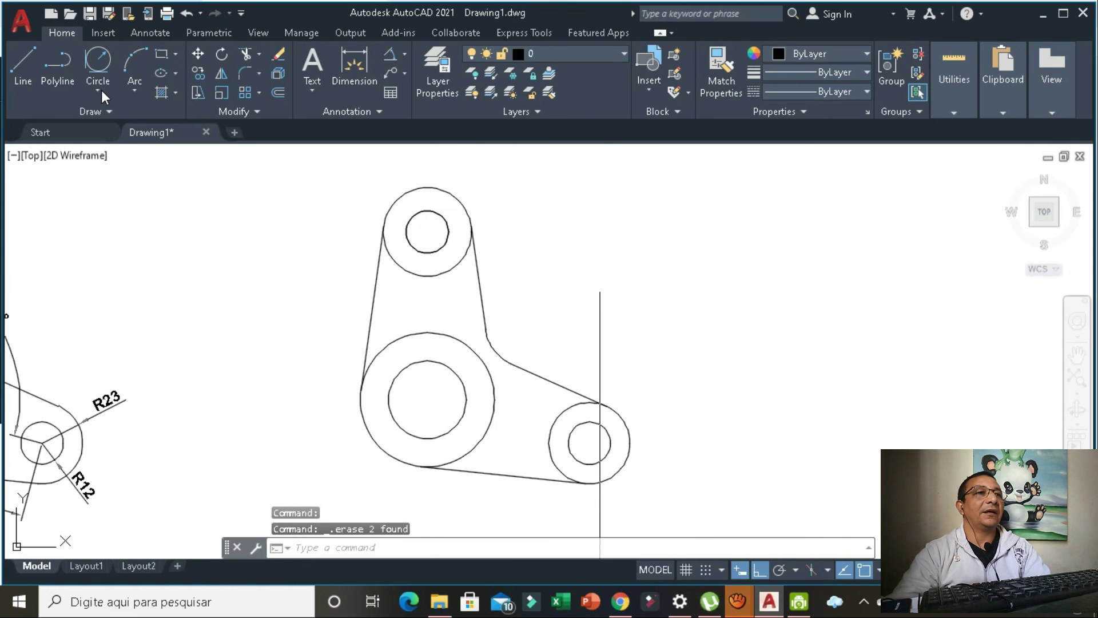